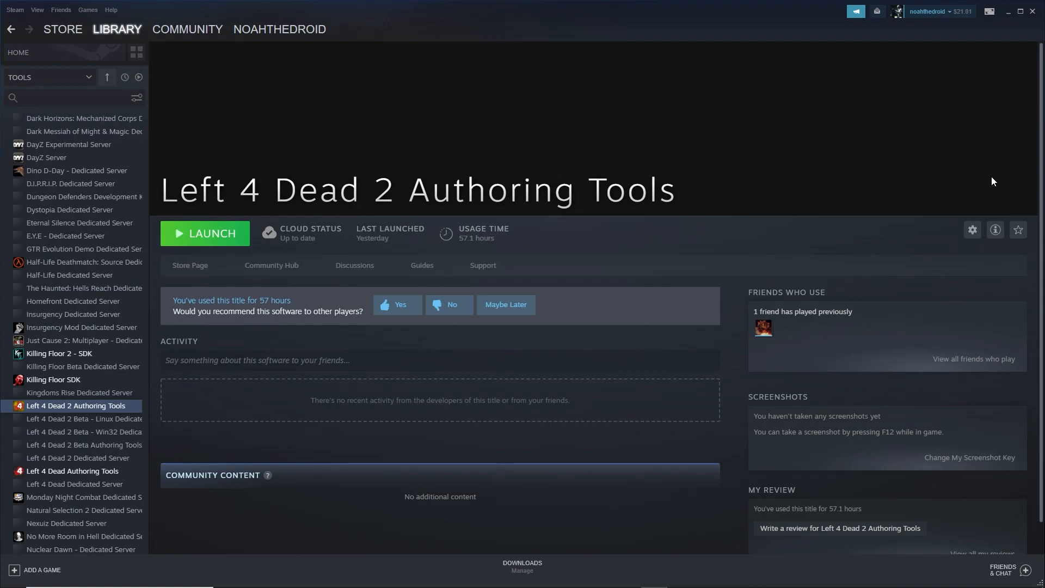
# - Open Christmas present.png from the Desktop in GIMP and bucket-fill its transparent background with black
pyautogui.click(1034, 15)
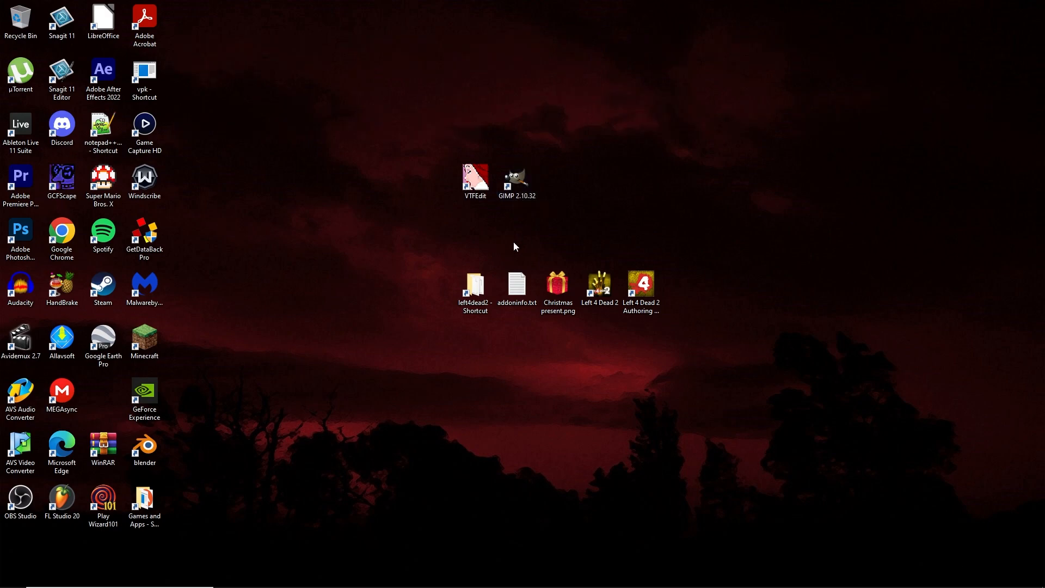
pyautogui.doubleClick(522, 191)
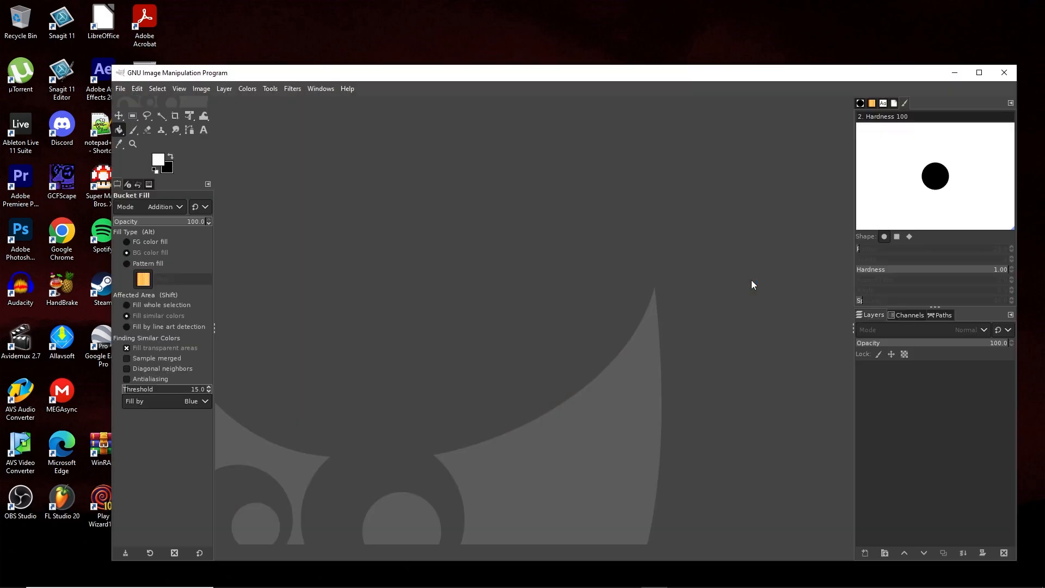
pyautogui.click(120, 90)
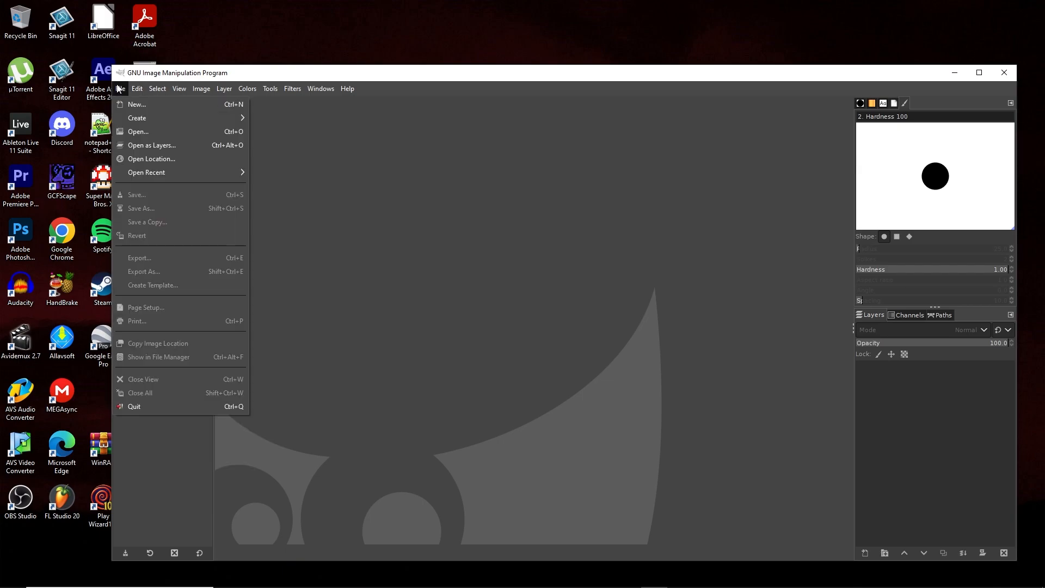
pyautogui.click(133, 131)
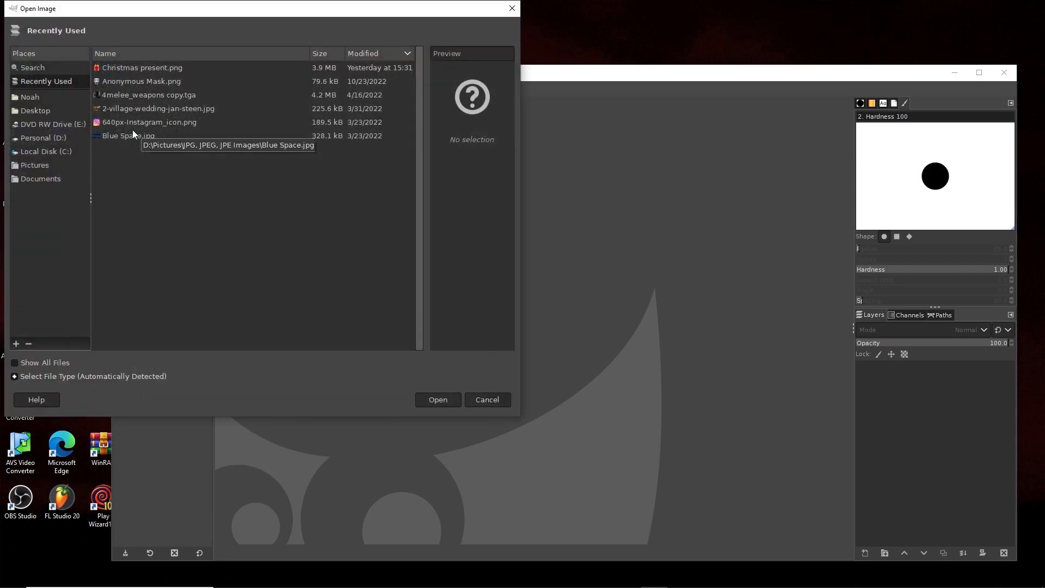
pyautogui.click(33, 110)
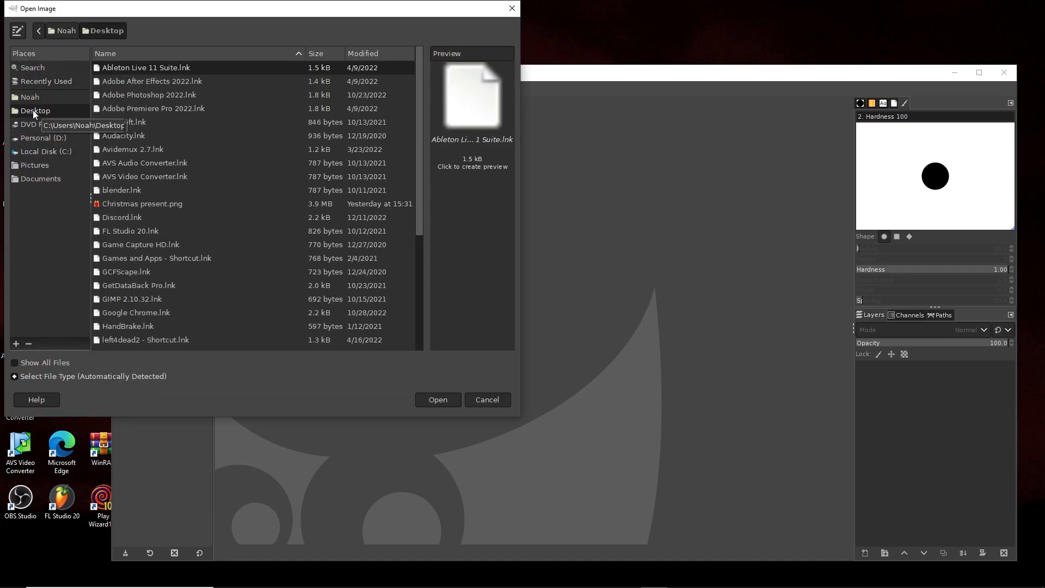
pyautogui.click(158, 202)
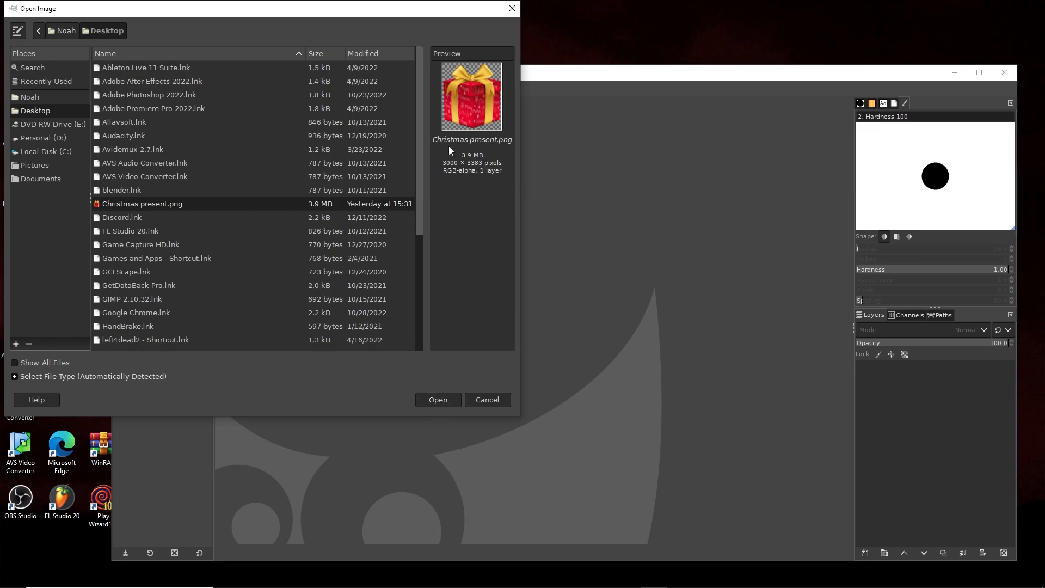
pyautogui.click(445, 399)
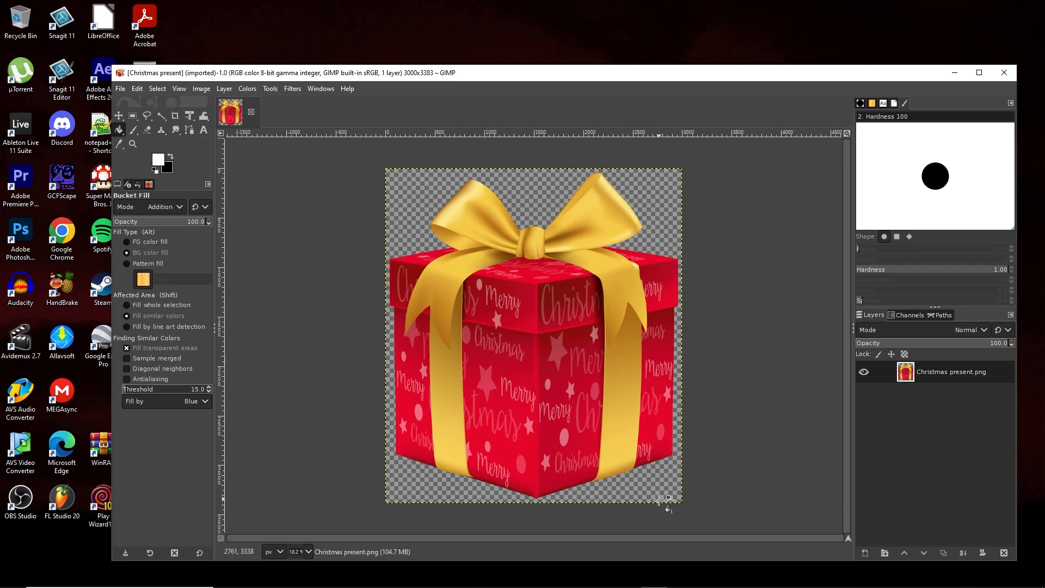
pyautogui.click(416, 189)
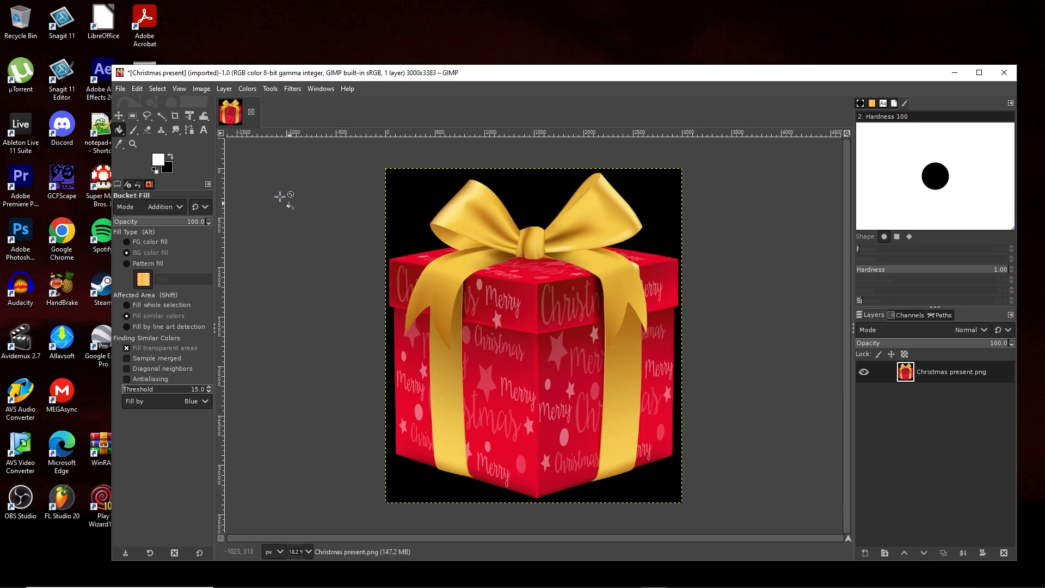
# - Scale the image to 512 × 512 px with width and height unlinked, using Cubic interpolation
pyautogui.click(194, 89)
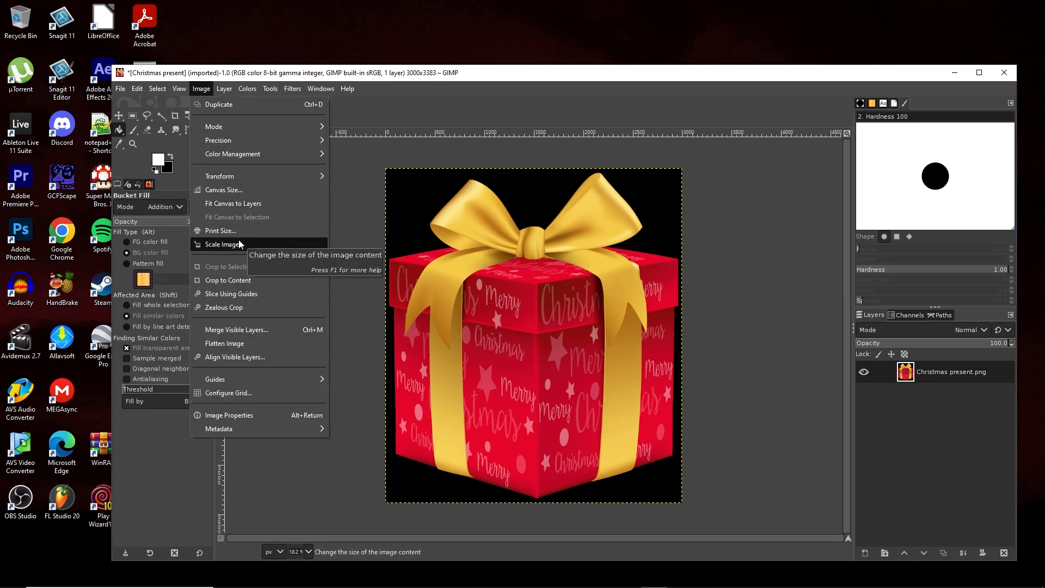
pyautogui.click(223, 244)
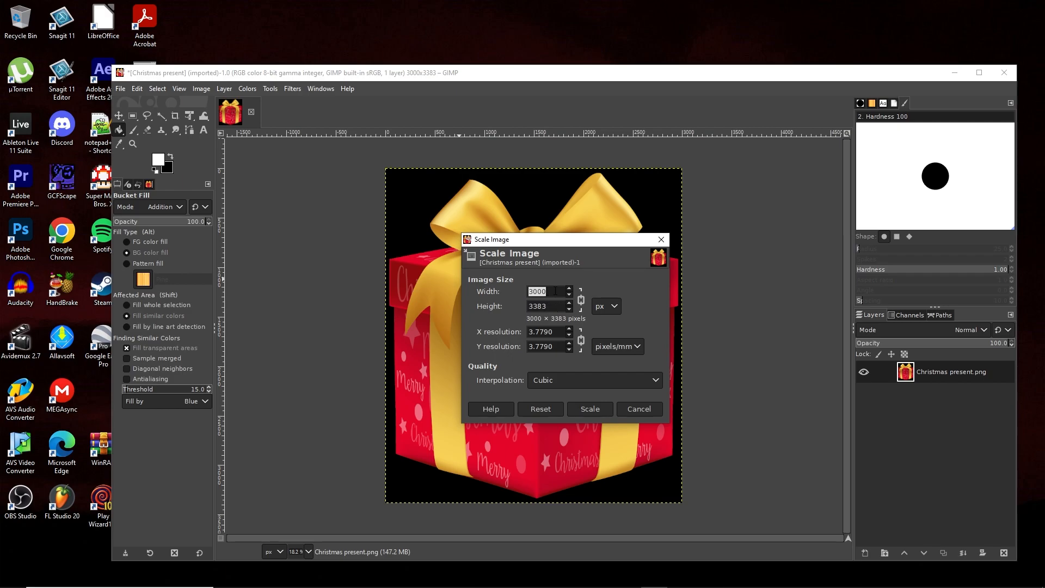
pyautogui.click(582, 304)
pyautogui.doubleClick(558, 287)
pyautogui.write('512')
pyautogui.press('Tab')
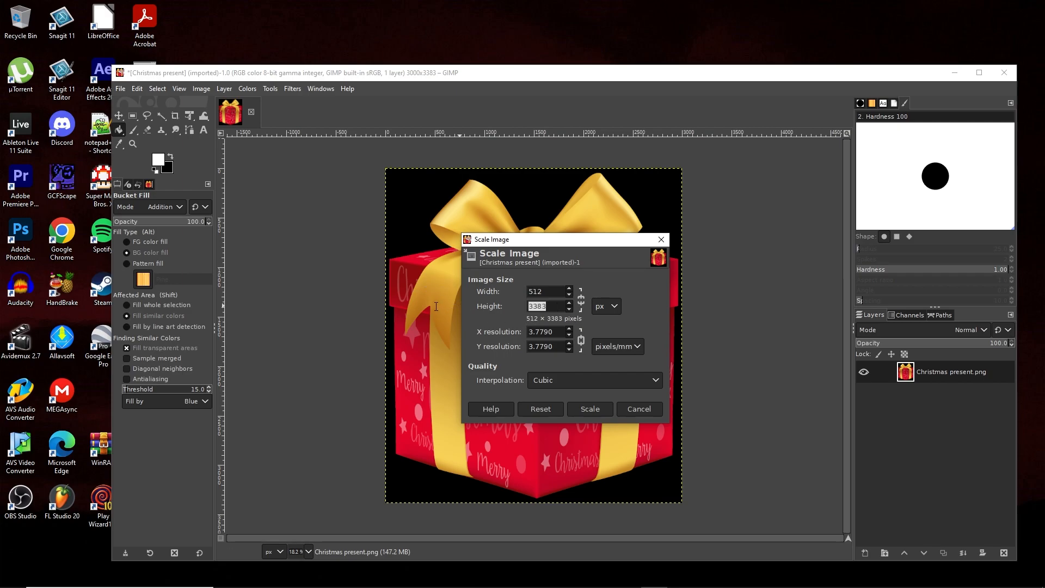
pyautogui.write('512')
pyautogui.click(621, 347)
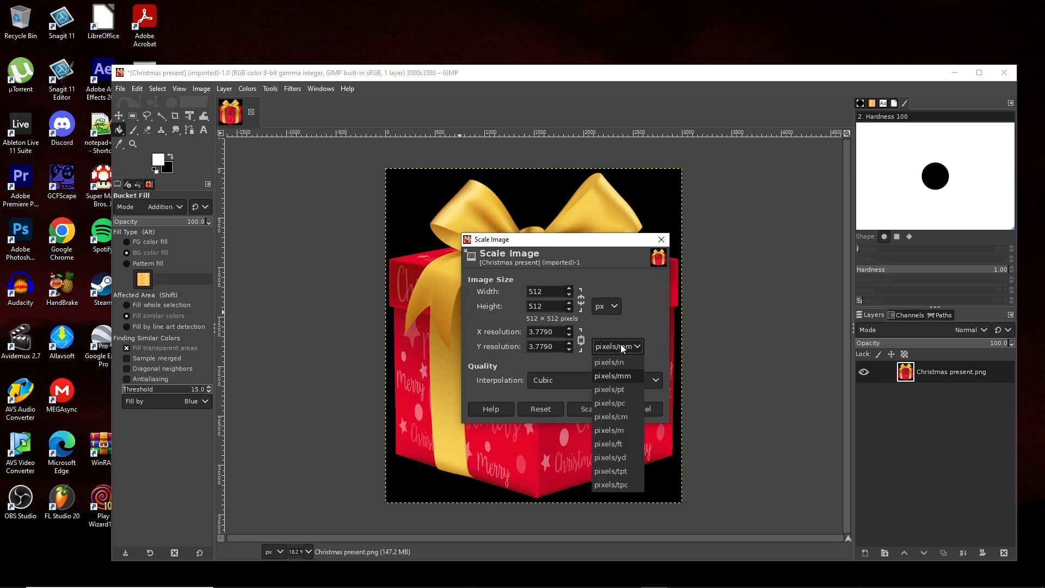
pyautogui.click(621, 348)
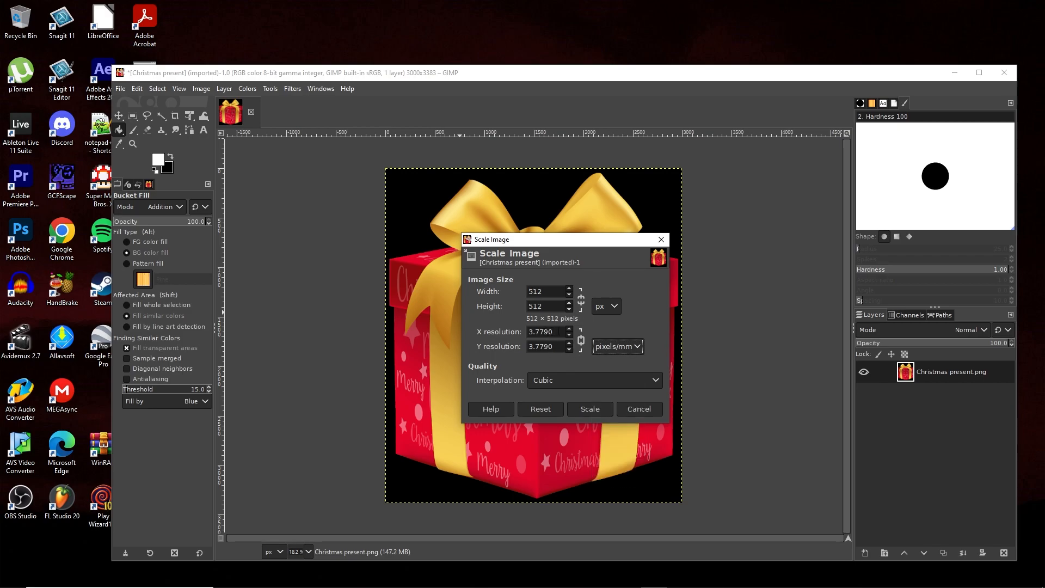
pyautogui.click(560, 377)
pyautogui.click(560, 377)
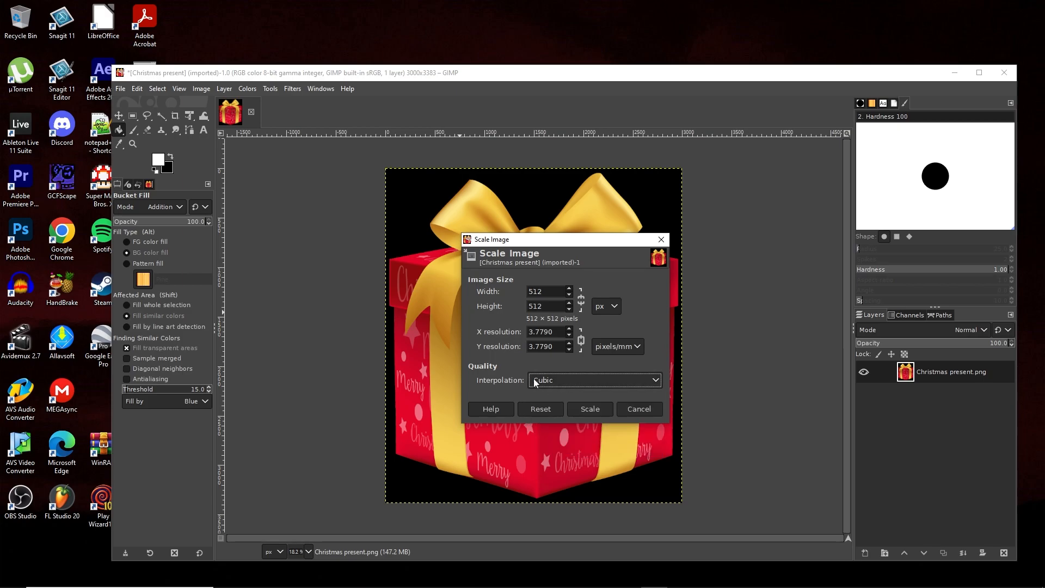
pyautogui.click(593, 410)
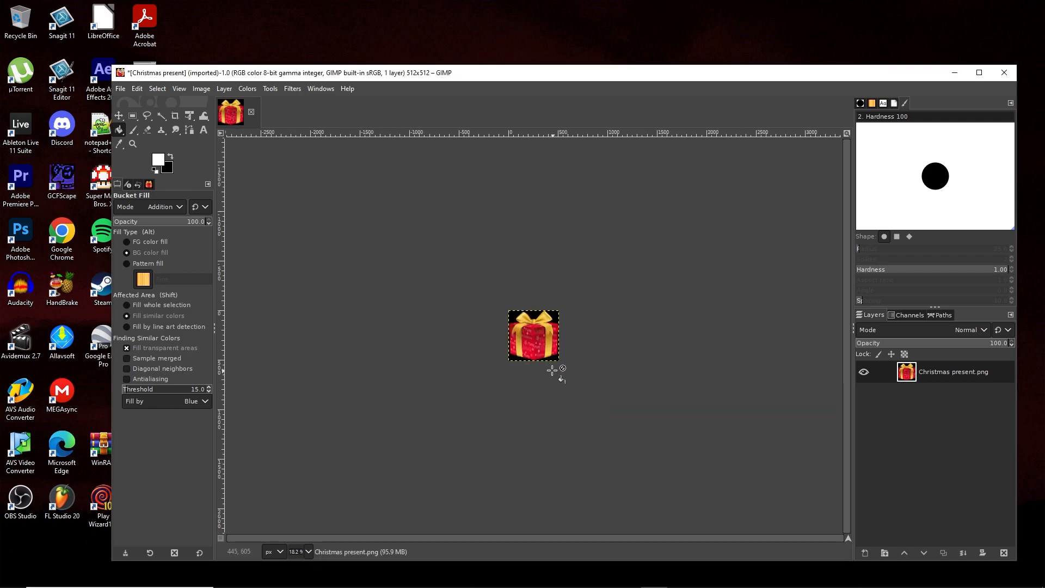
# - Export the scaled image to the Desktop as Christmas present edit.png with the default PNG options
pyautogui.press('ctrl')
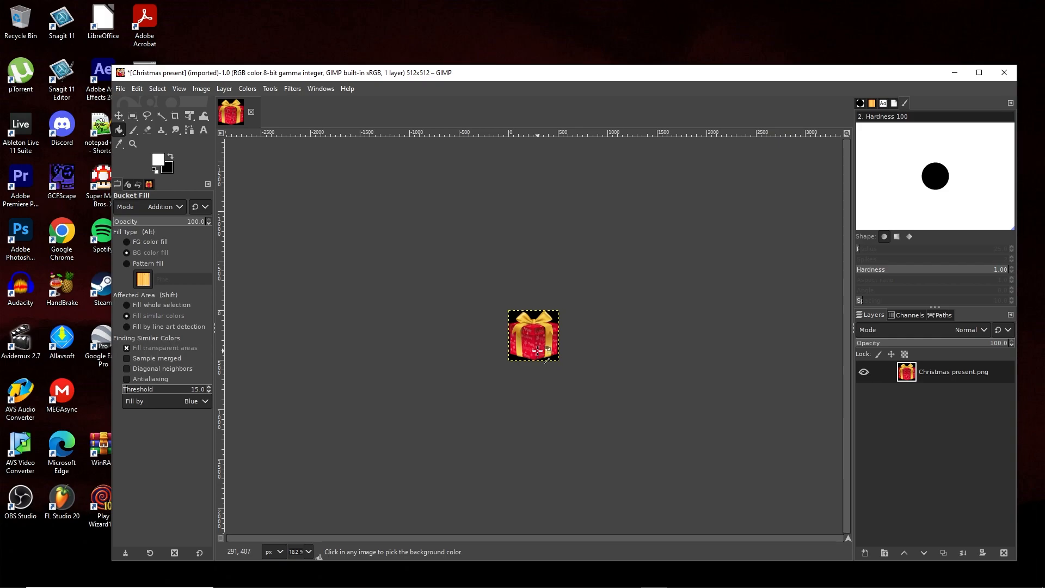
pyautogui.scroll(5, 537, 350)
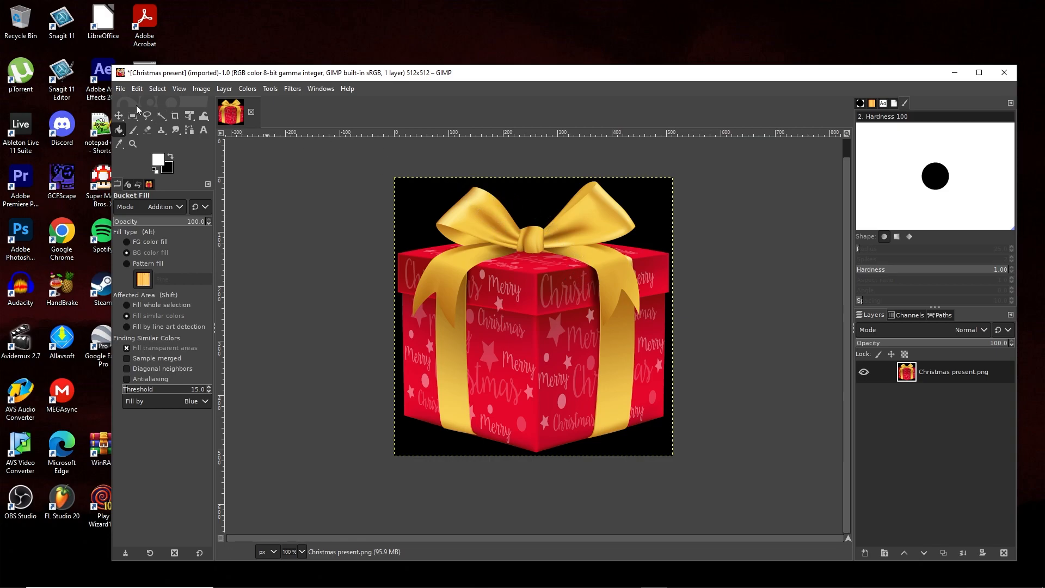
pyautogui.click(120, 89)
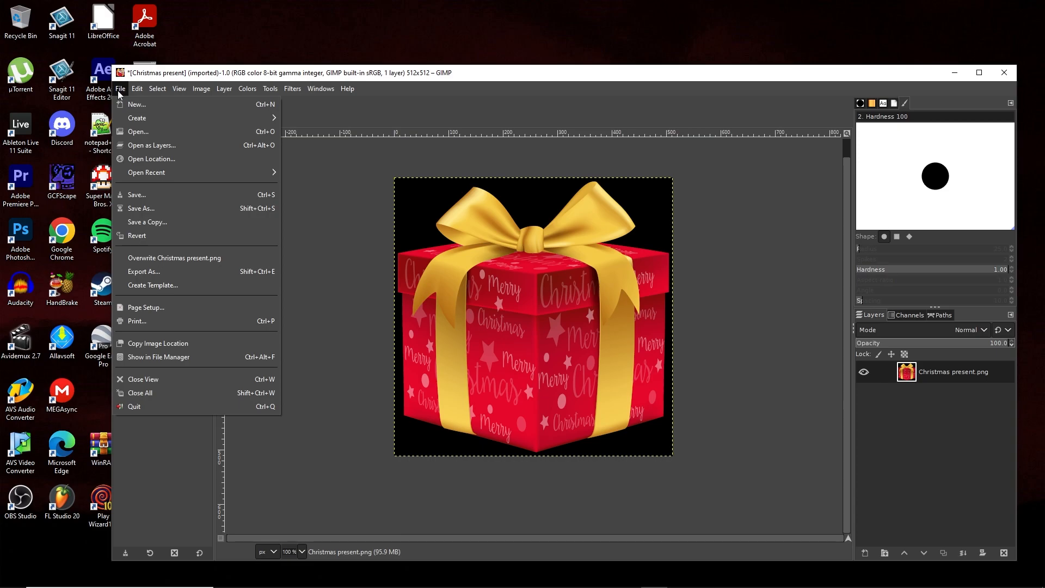
pyautogui.click(155, 275)
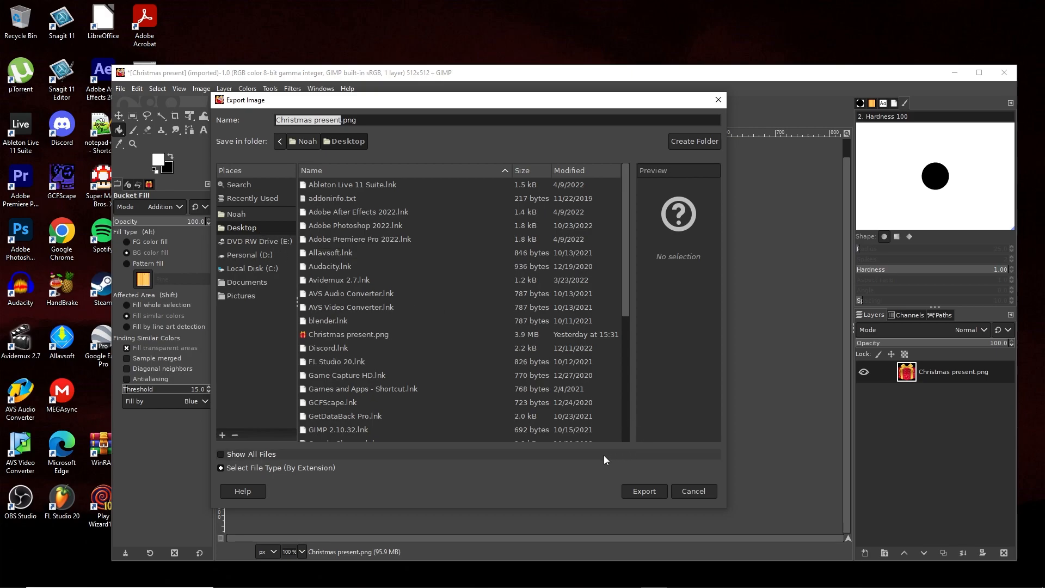
pyautogui.click(650, 493)
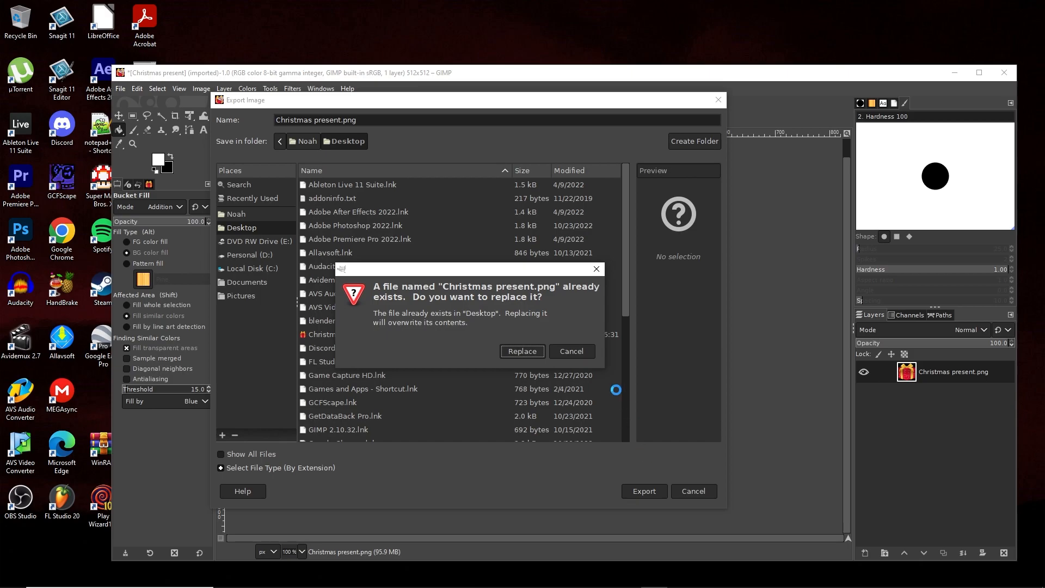
pyautogui.click(572, 354)
pyautogui.click(343, 120)
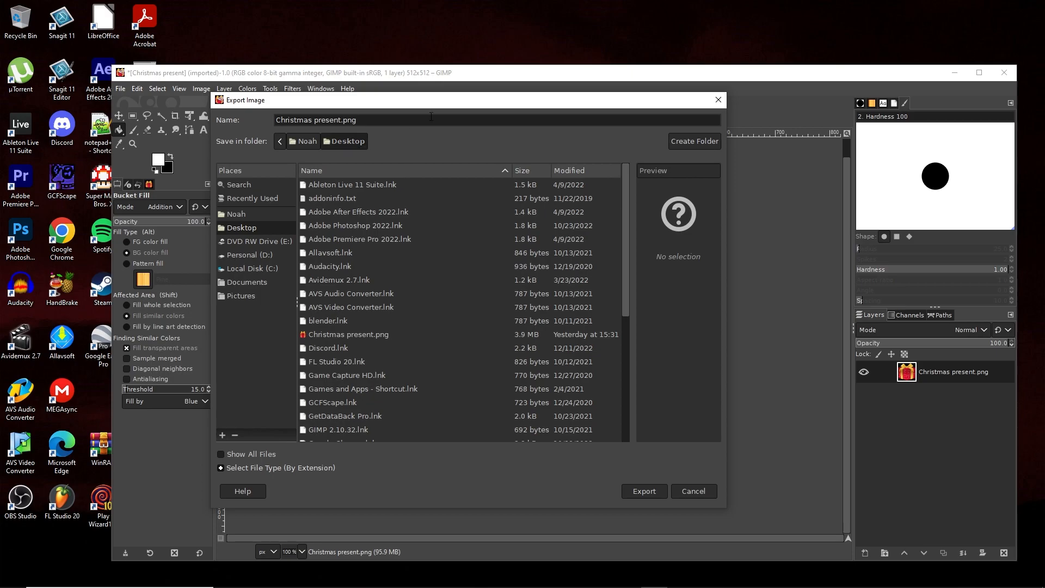
pyautogui.write('2')
pyautogui.press('BackSpace')
pyautogui.write('edit')
pyautogui.click(652, 493)
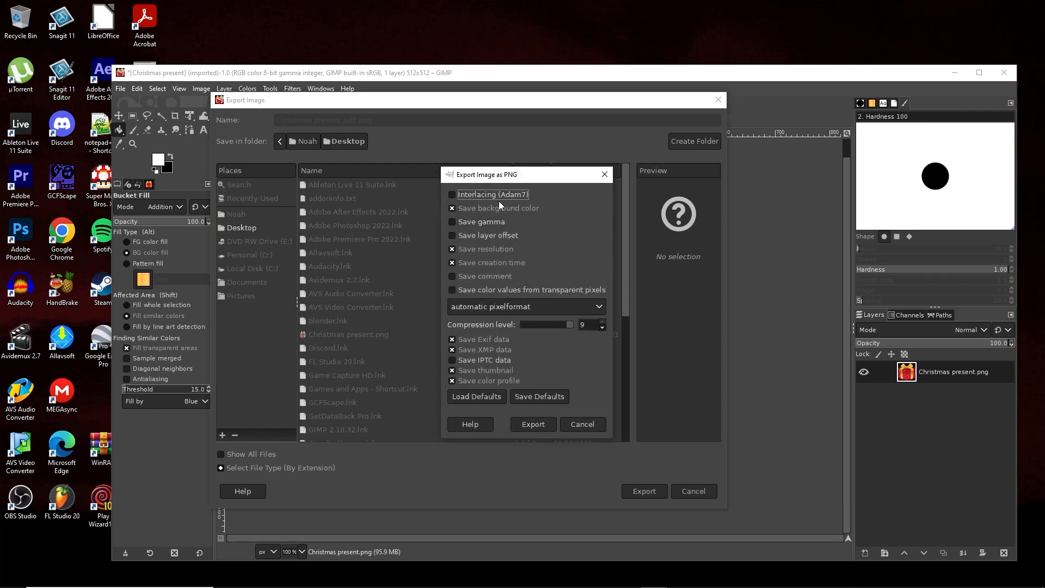
pyautogui.click(541, 426)
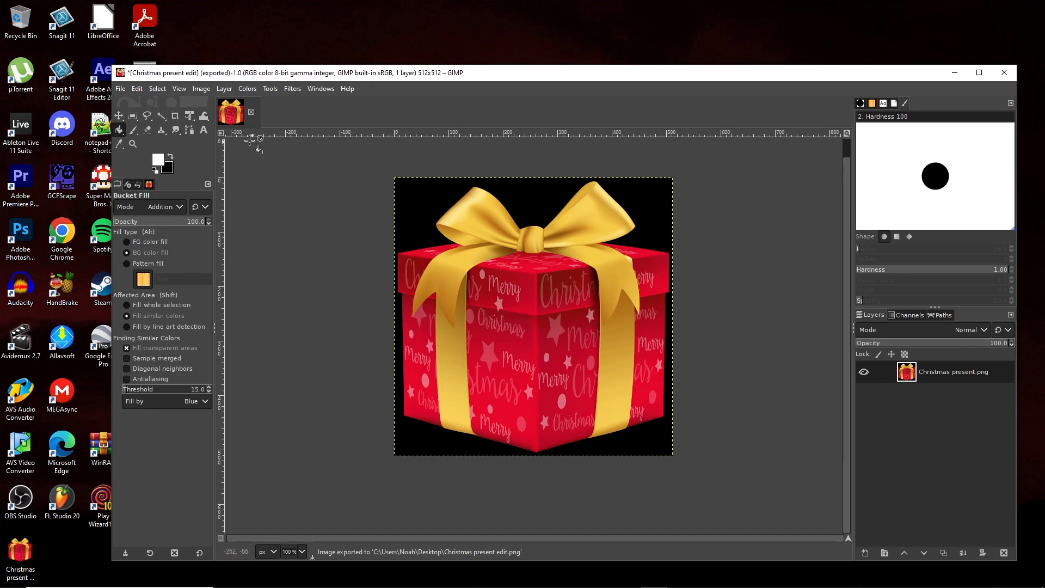
pyautogui.click(119, 90)
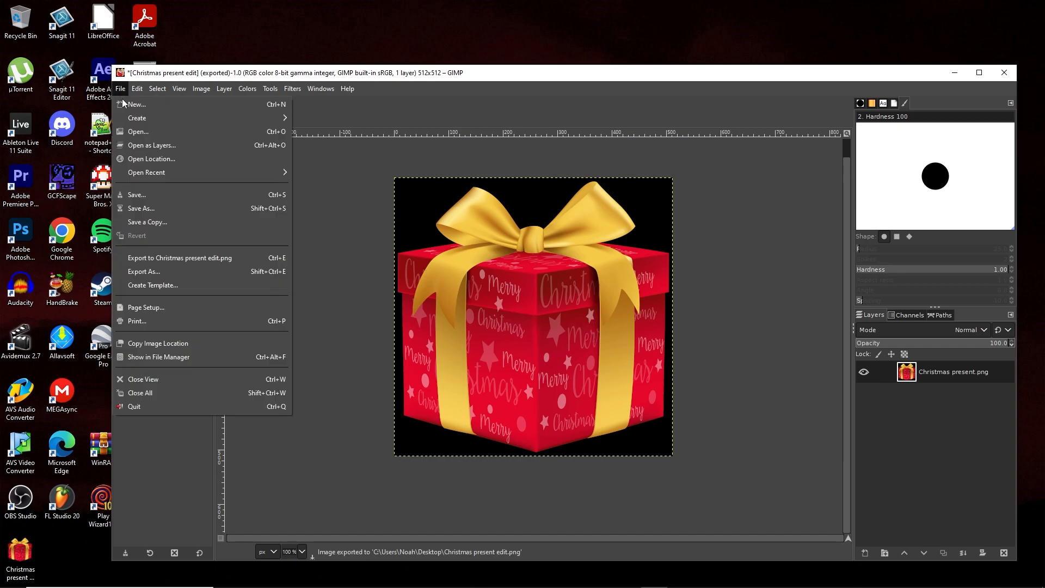
pyautogui.click(173, 211)
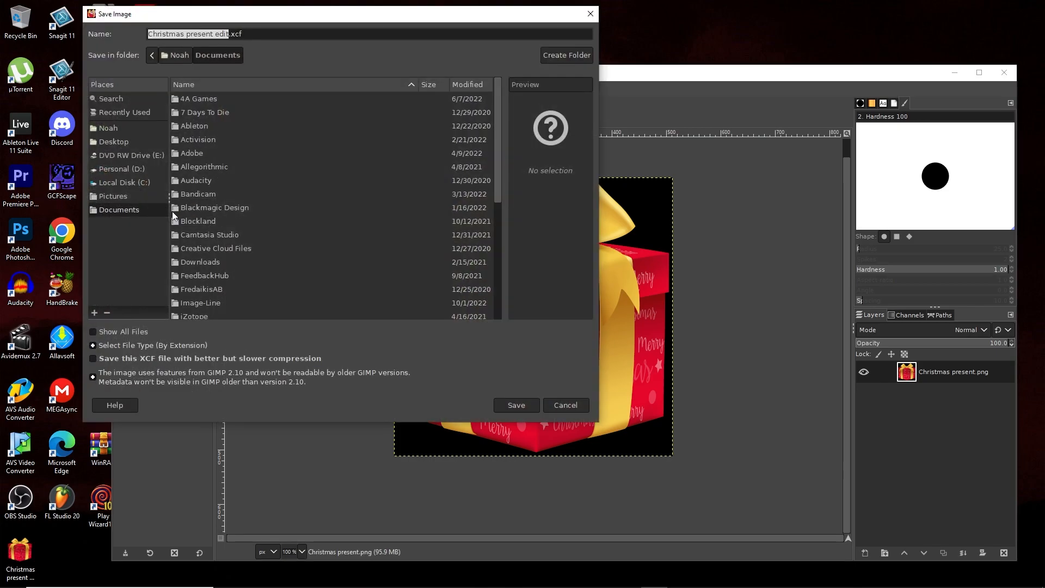
pyautogui.click(566, 405)
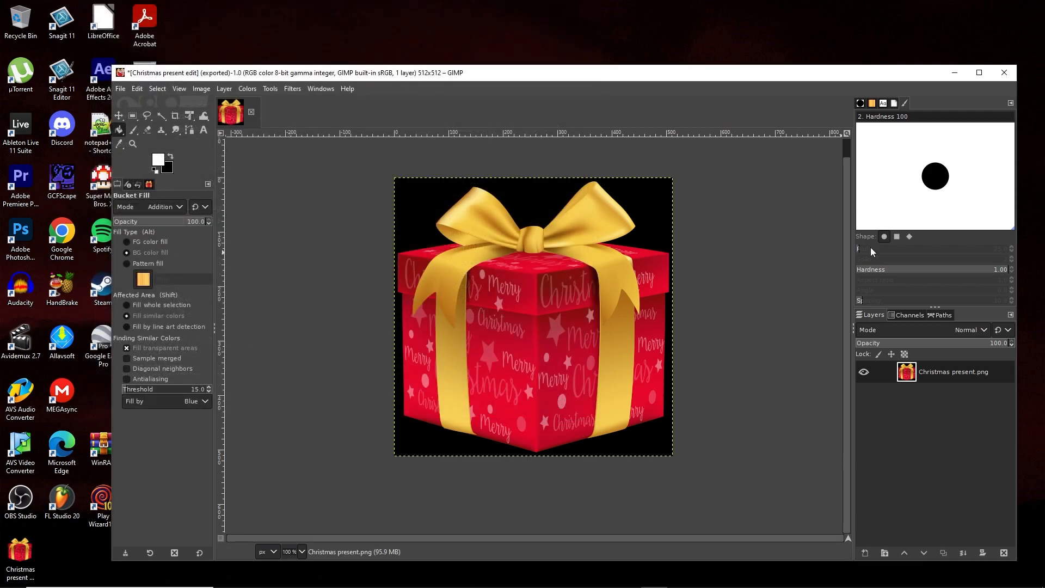
# - Quit GIMP discarding the unsaved changes, and place Christmas present edit.png beneath the original image on the desktop
pyautogui.click(1005, 73)
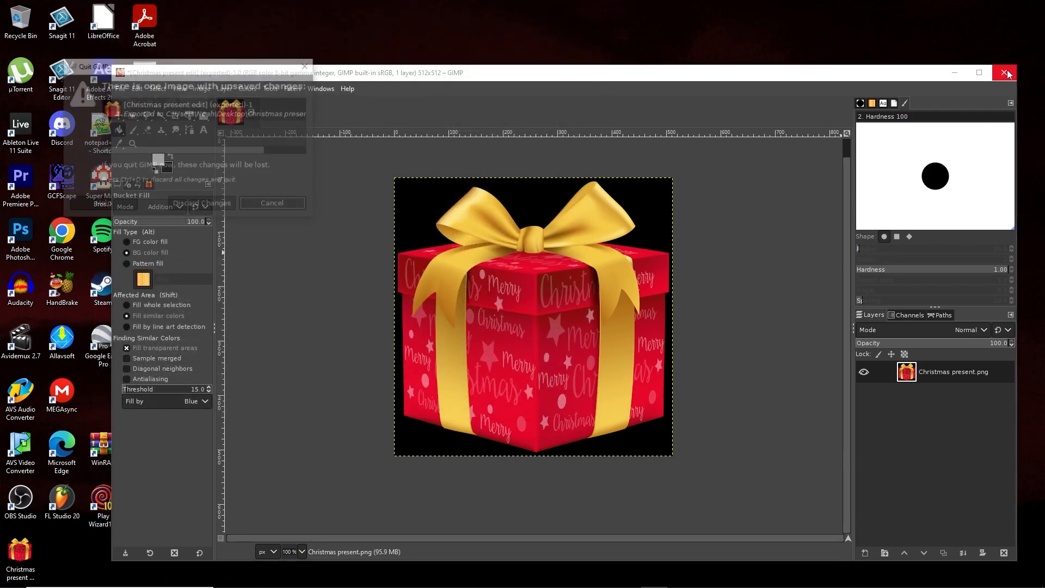
pyautogui.click(206, 207)
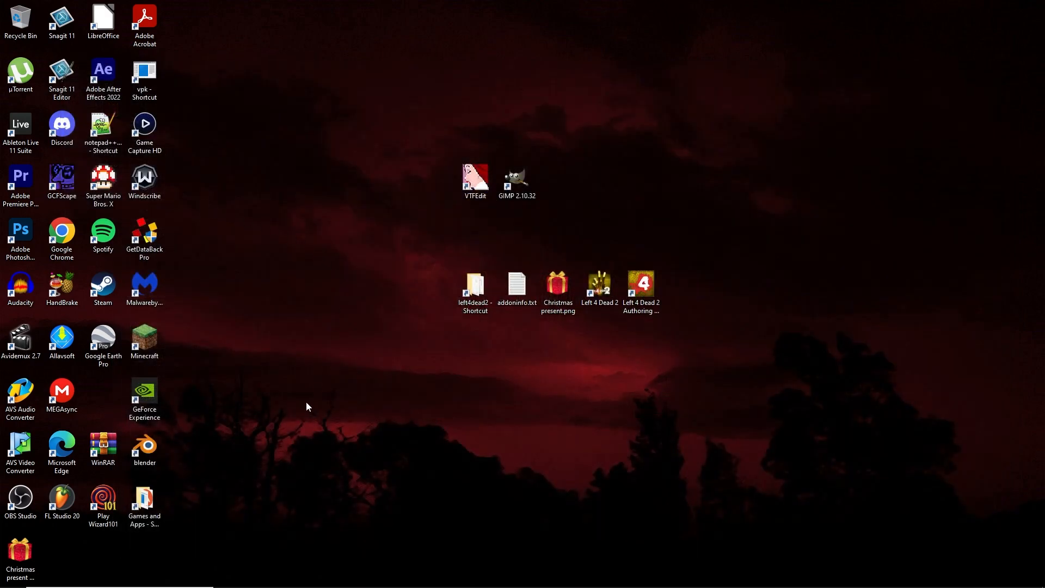
pyautogui.moveTo(27, 563); pyautogui.dragTo(563, 400)
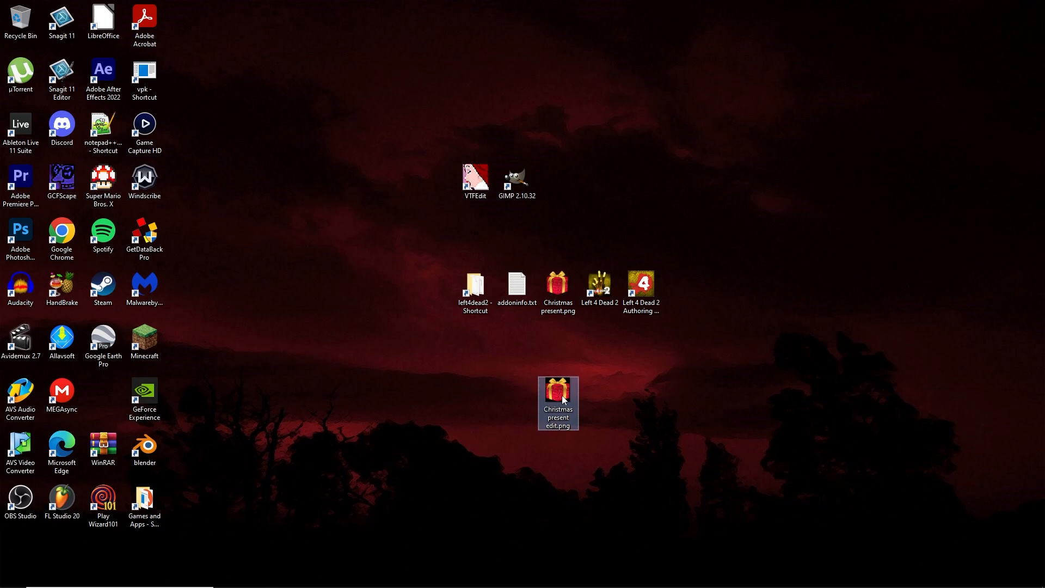
# - View Christmas present edit.png in the Windows photo viewer, rotate it clockwise by three quarter turns, and close it
pyautogui.doubleClick(561, 393)
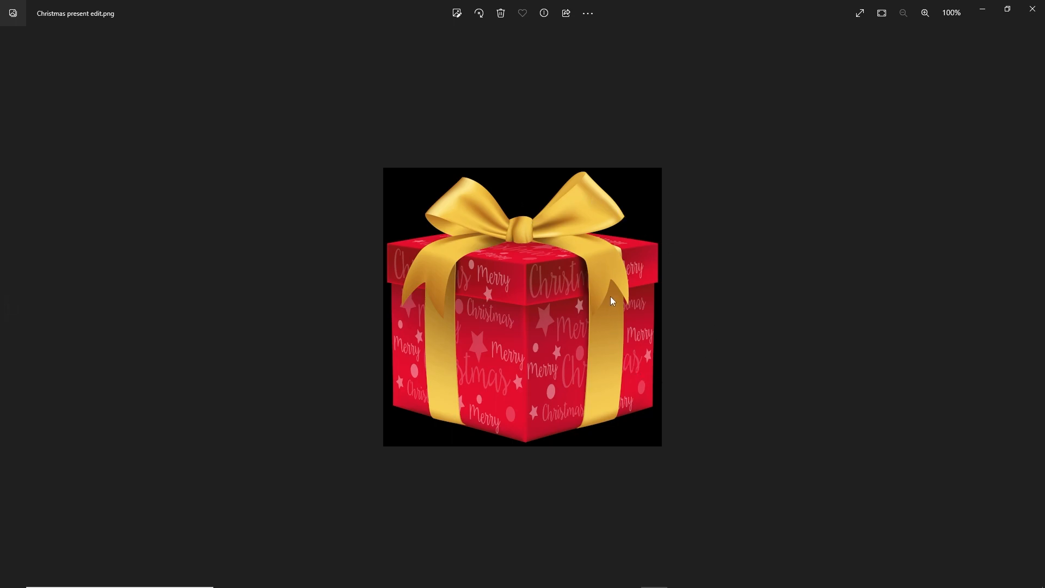
pyautogui.click(482, 12)
pyautogui.click(481, 17)
pyautogui.click(481, 17)
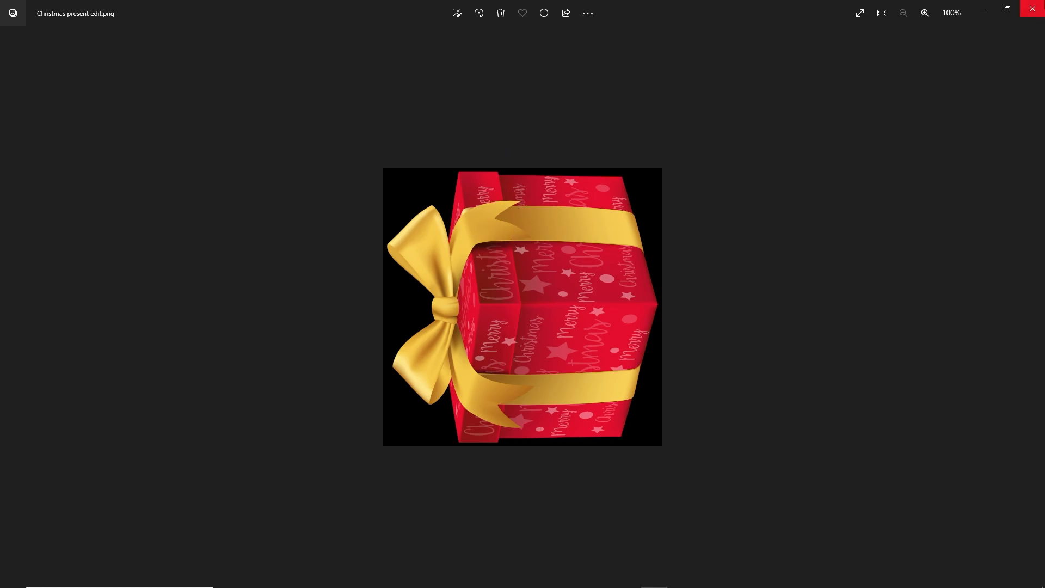
pyautogui.click(1032, 9)
pyautogui.click(566, 383)
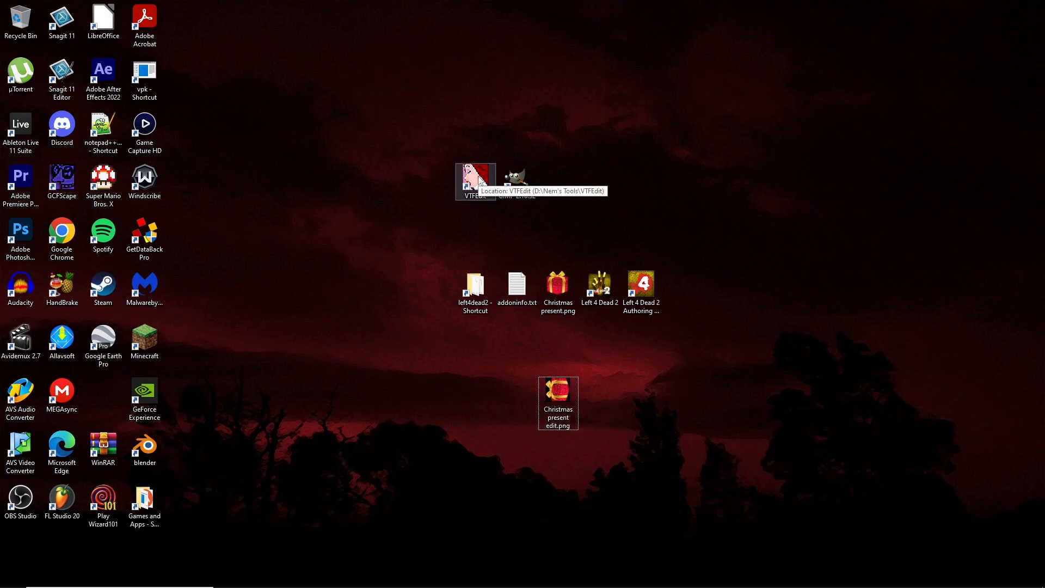
# - Open VTFEdit and import Christmas present edit.png from the Desktop with the default VTF options
pyautogui.click(478, 177)
pyautogui.doubleClick(480, 178)
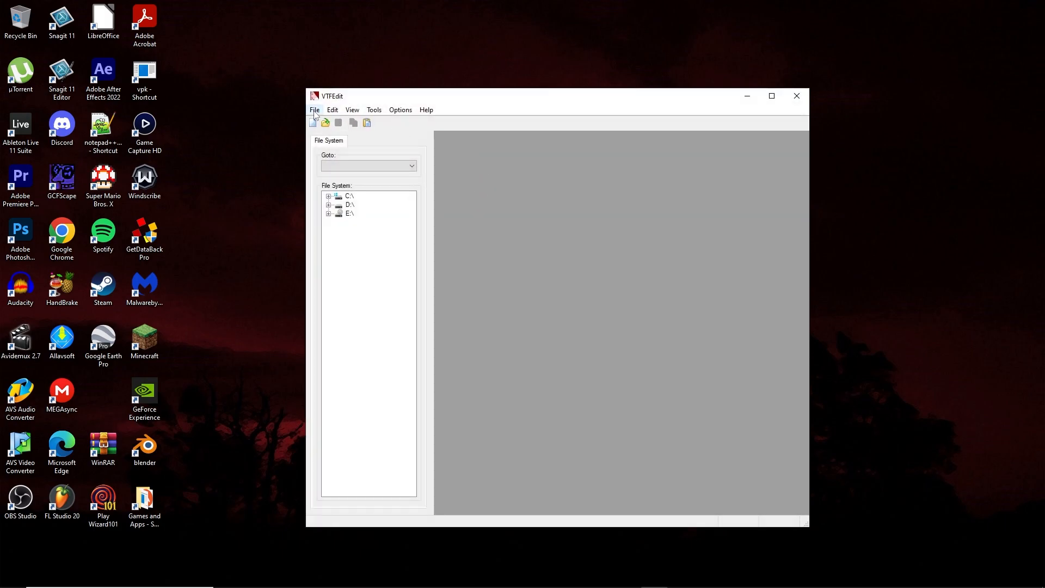
pyautogui.click(314, 110)
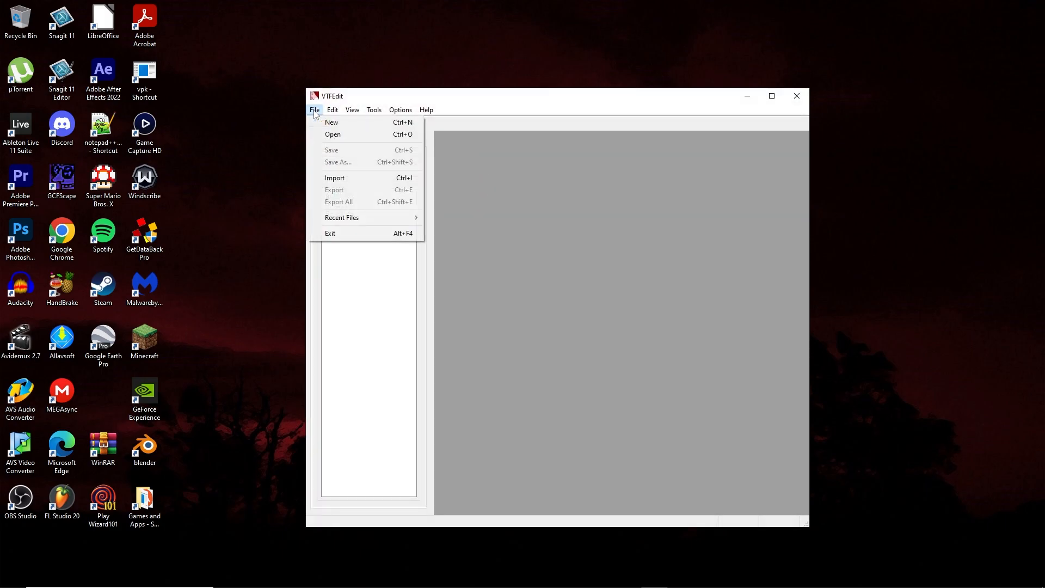
pyautogui.click(337, 179)
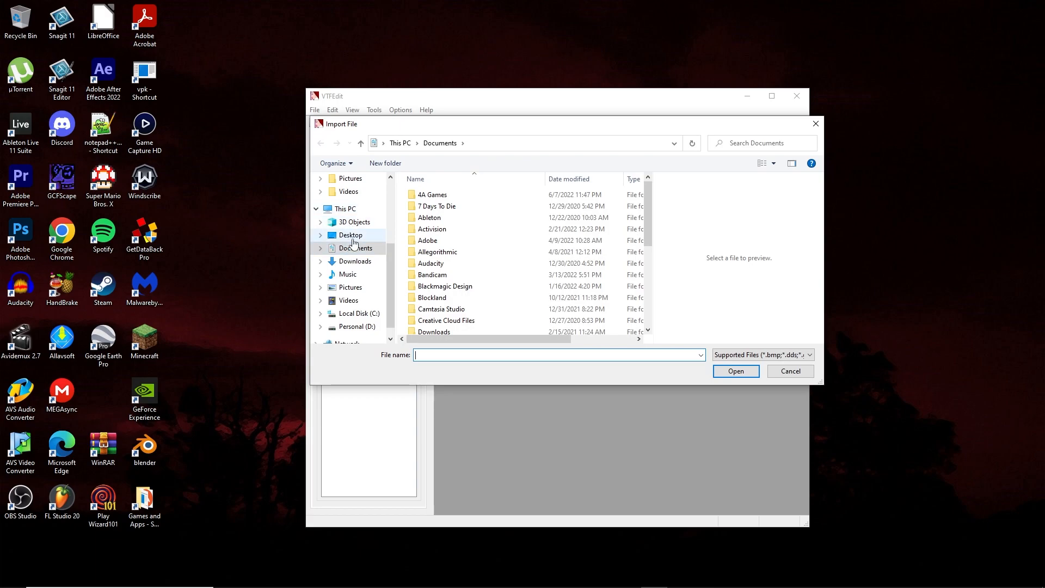
pyautogui.click(353, 238)
pyautogui.click(427, 203)
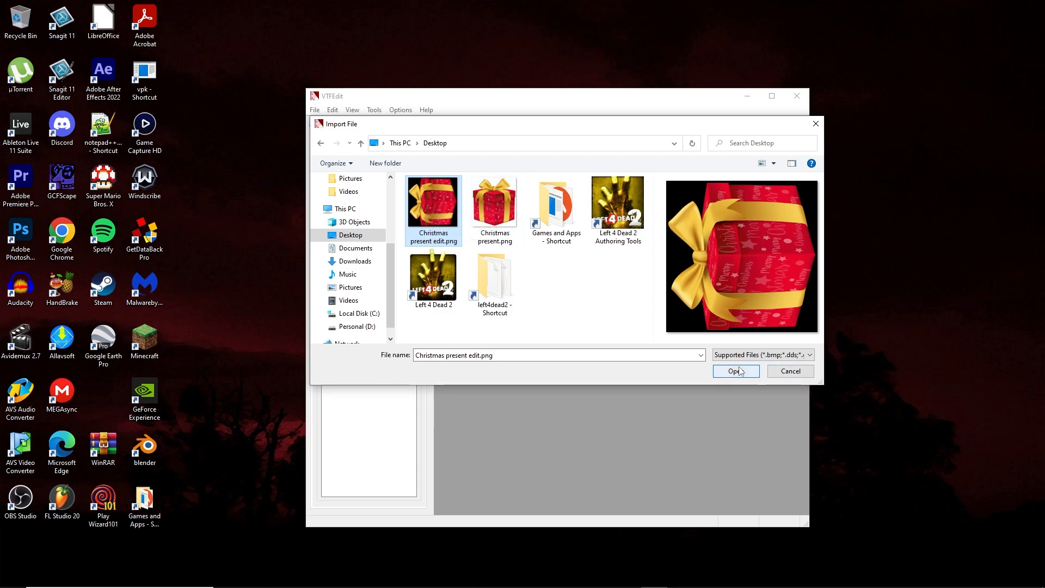
pyautogui.doubleClick(449, 214)
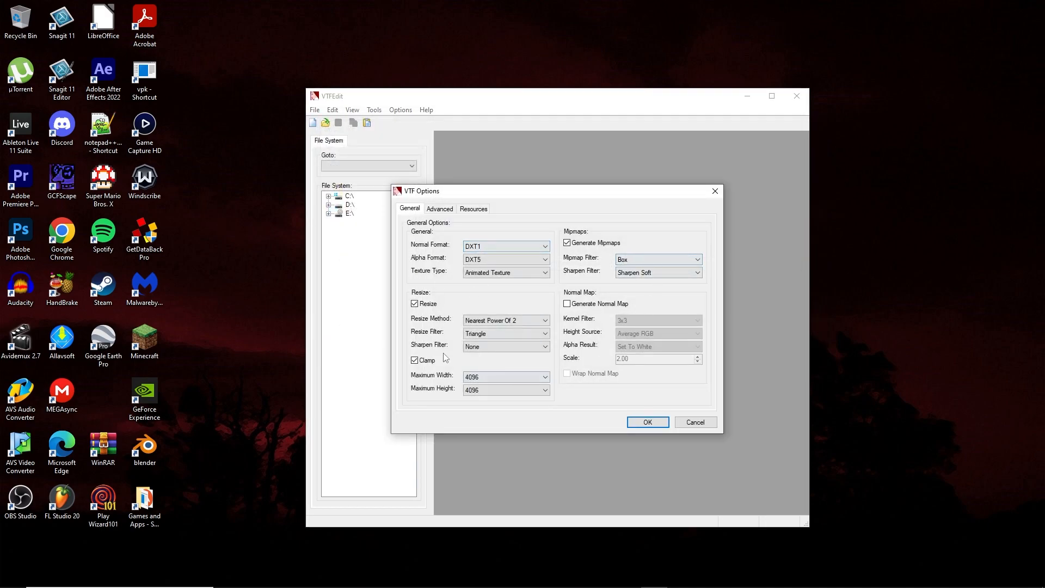
pyautogui.click(648, 423)
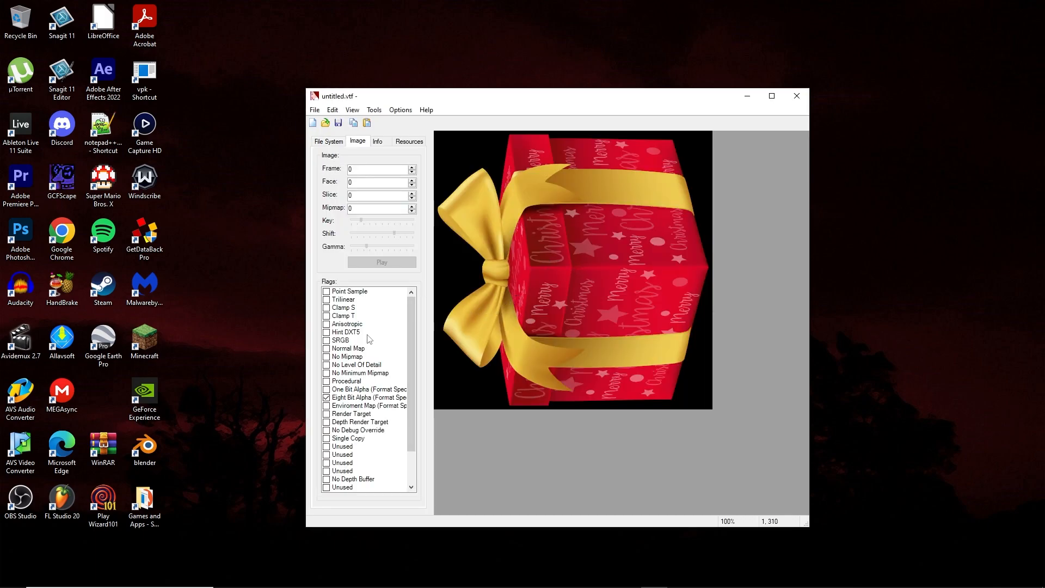
# - Enable the Trilinear, Clamp S, Clamp T, No Mipmap and Clamp All flags for the imported texture
pyautogui.click(332, 300)
pyautogui.click(328, 308)
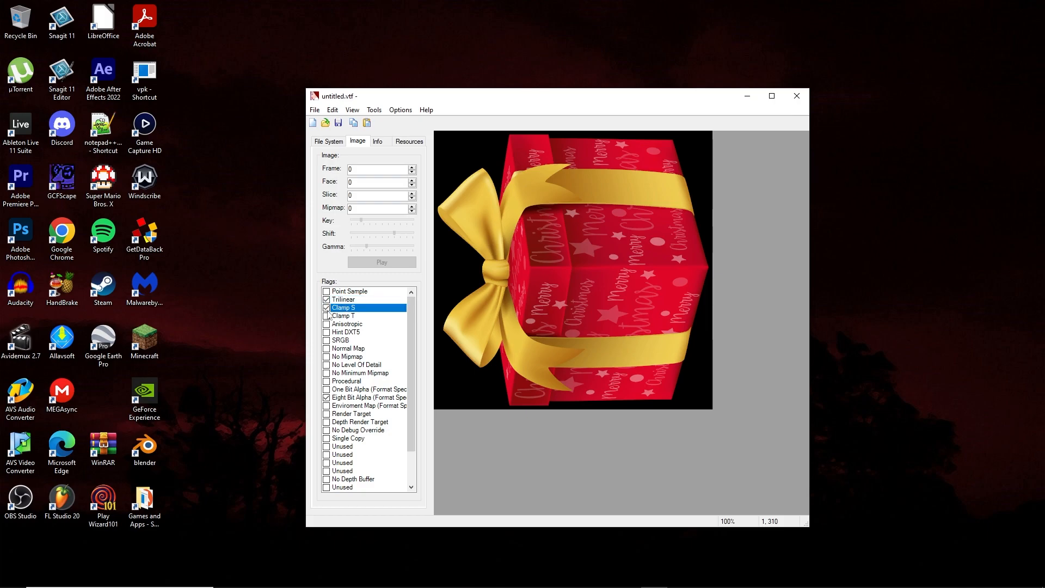
pyautogui.click(327, 316)
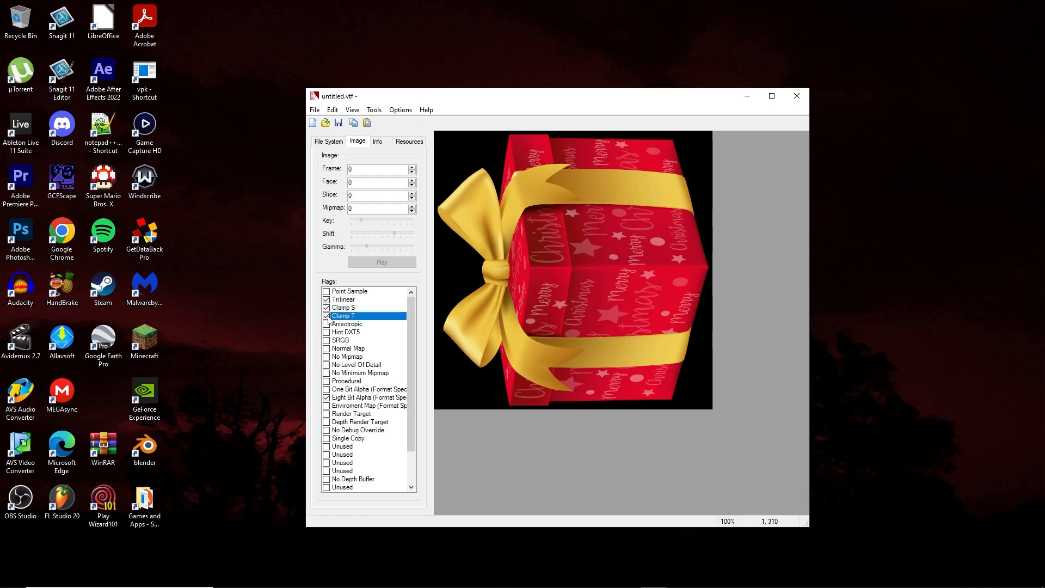
pyautogui.click(327, 358)
pyautogui.click(327, 357)
pyautogui.scroll(-2, 327, 359)
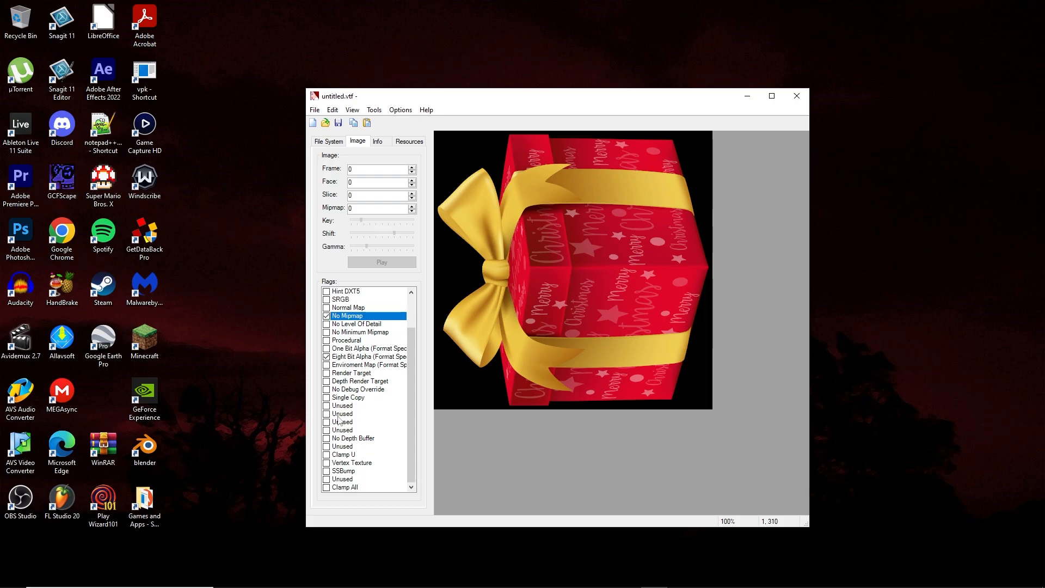
pyautogui.click(327, 490)
# - Review the whole flag list to check which texture flags are enabled
pyautogui.scroll(2, 381, 381)
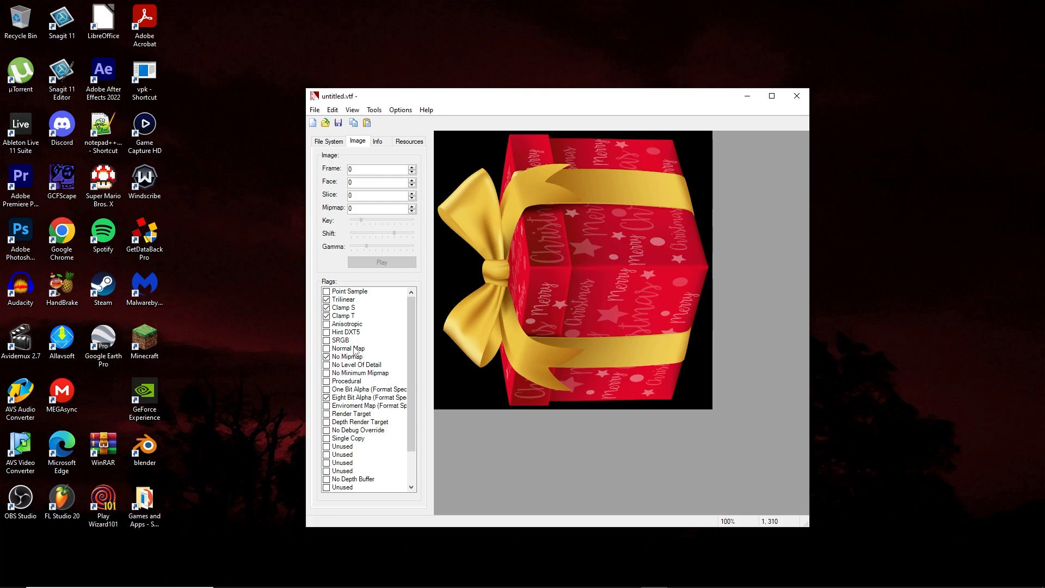
pyautogui.scroll(-2, 362, 375)
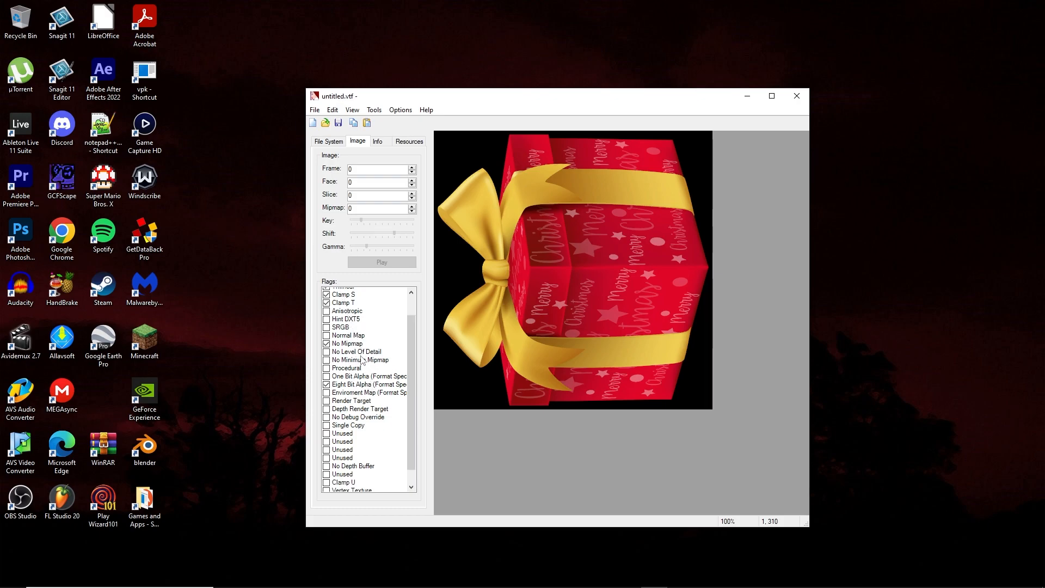
pyautogui.scroll(2, 362, 370)
pyautogui.scroll(-2, 361, 400)
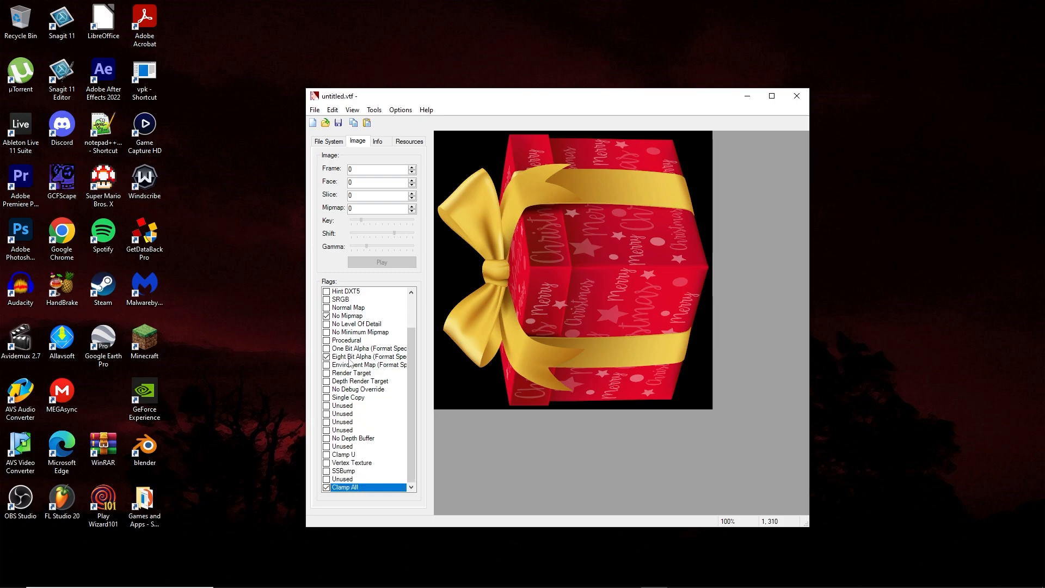
pyautogui.scroll(2, 354, 349)
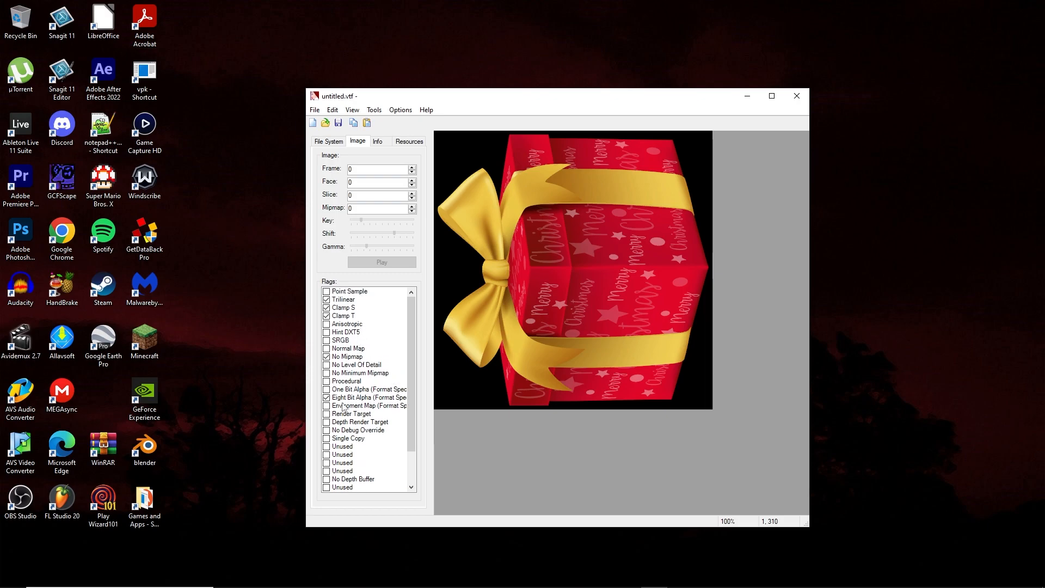
pyautogui.scroll(-1, 388, 391)
pyautogui.scroll(-1, 387, 390)
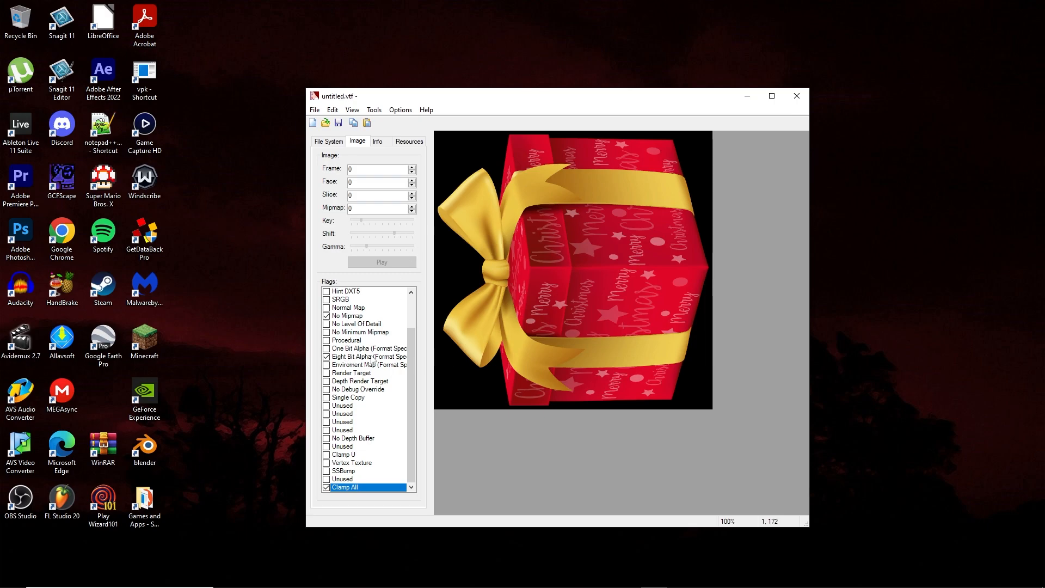
pyautogui.scroll(2, 376, 361)
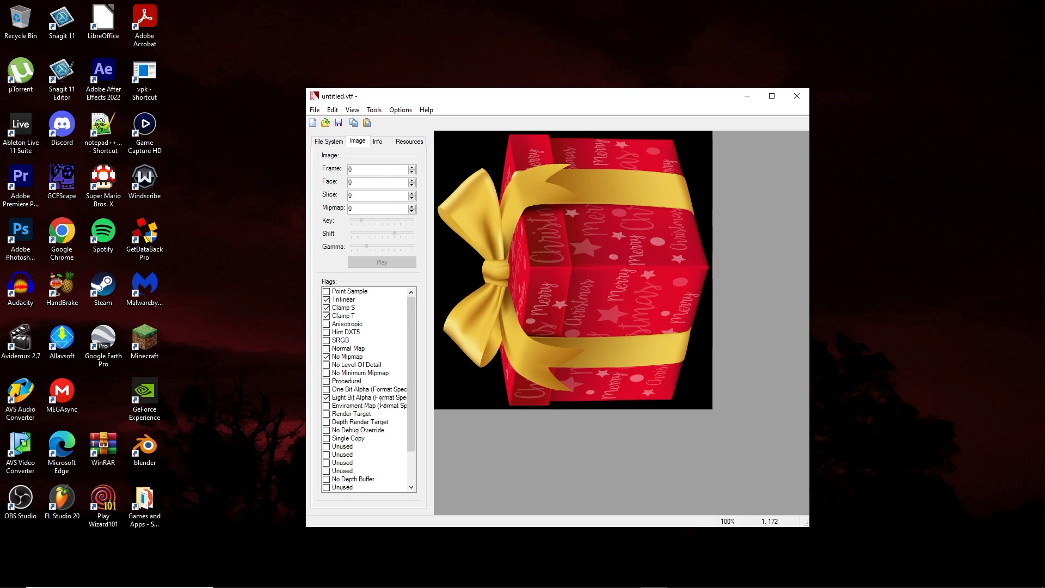
pyautogui.scroll(-2, 380, 399)
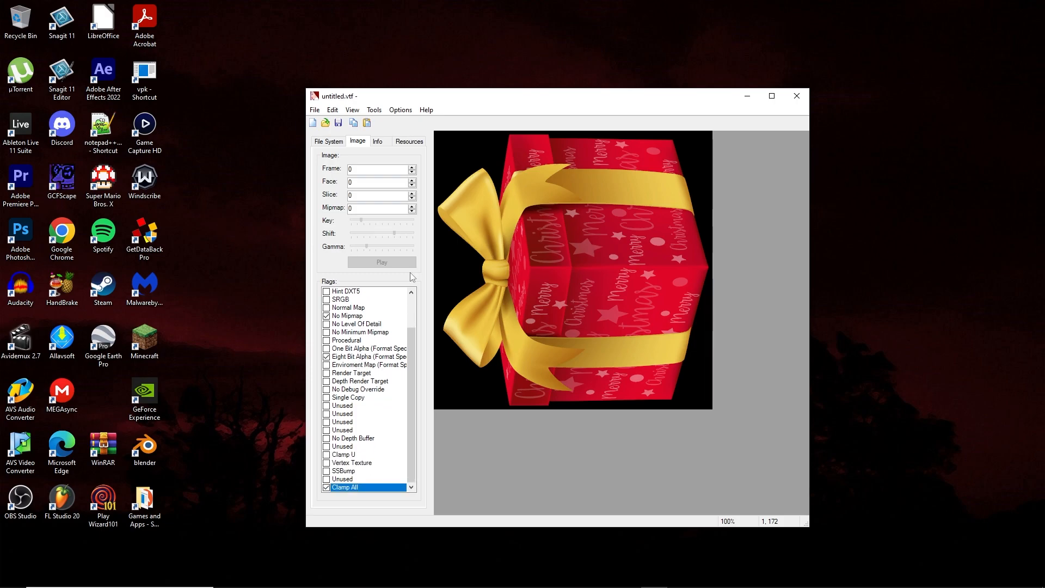
# - Save the texture to the Desktop as flashlight001 in the VTF file format
pyautogui.click(315, 111)
pyautogui.click(338, 162)
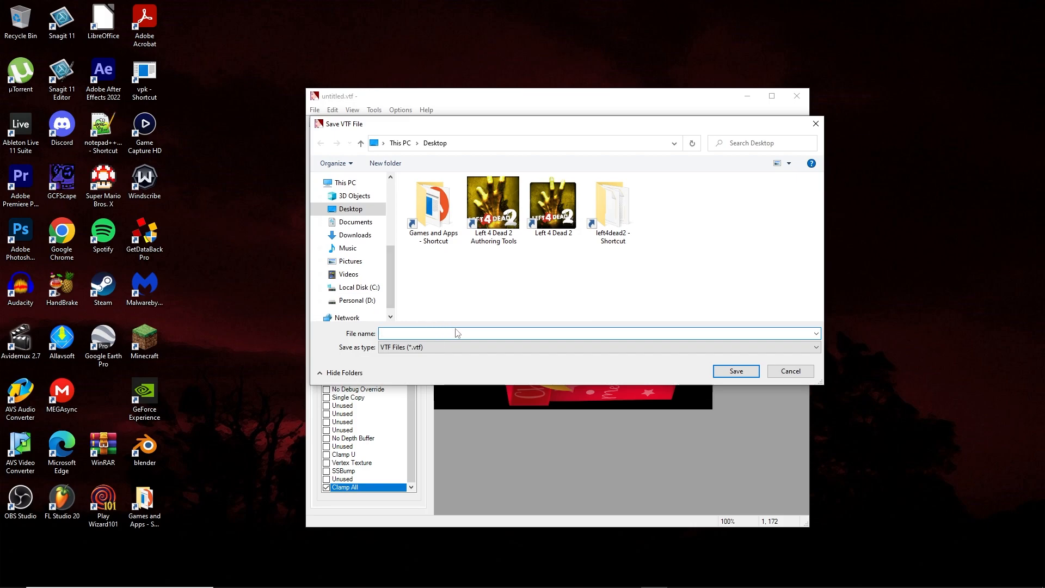
pyautogui.write('flash')
pyautogui.click(446, 348)
pyautogui.click(445, 354)
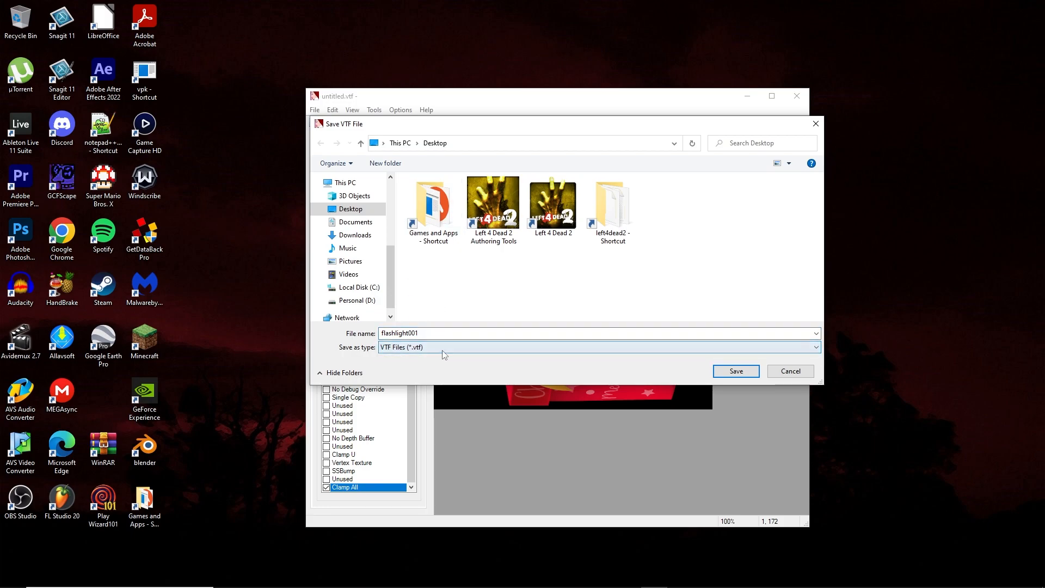
pyautogui.click(442, 348)
pyautogui.click(412, 358)
pyautogui.click(457, 348)
pyautogui.click(446, 337)
pyautogui.moveTo(446, 337); pyautogui.dragTo(379, 333)
pyautogui.click(381, 333)
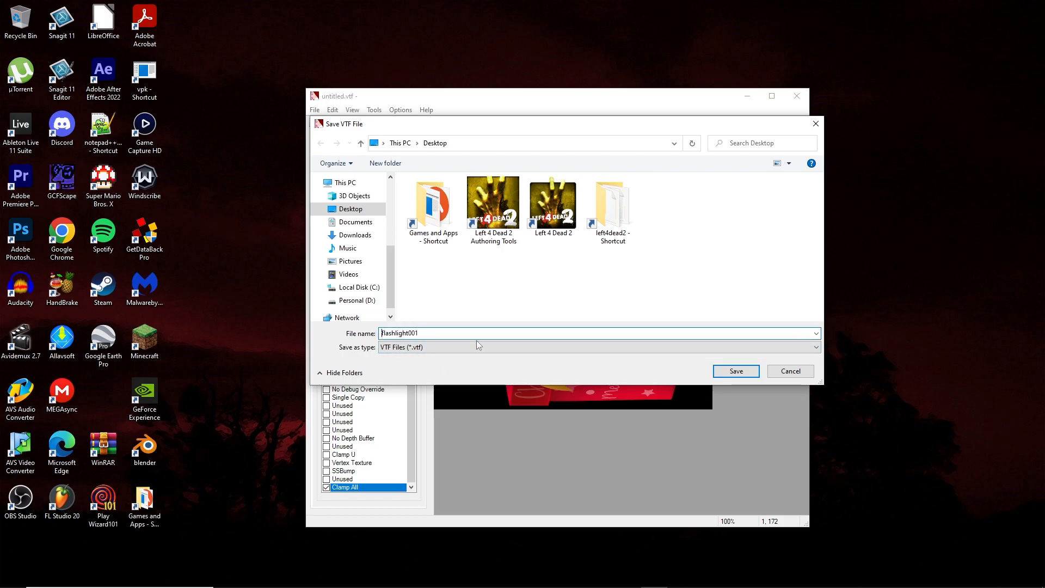
pyautogui.click(740, 373)
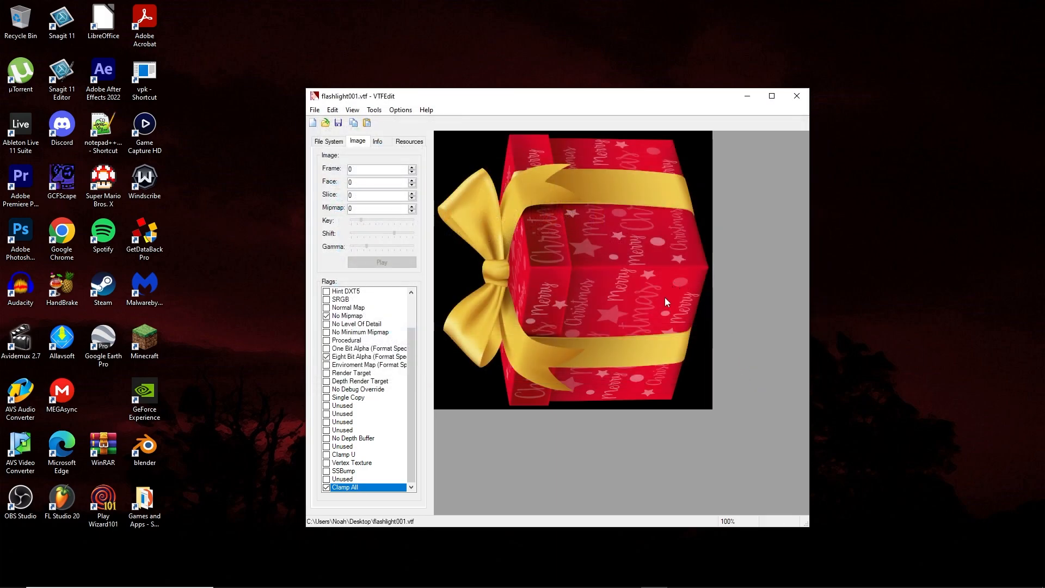
# - Close VTFEdit and rearrange the desktop, placing flashlight001.vtf near the centre and Christmas present edit.png off to the side
pyautogui.moveTo(20, 551); pyautogui.dragTo(280, 462)
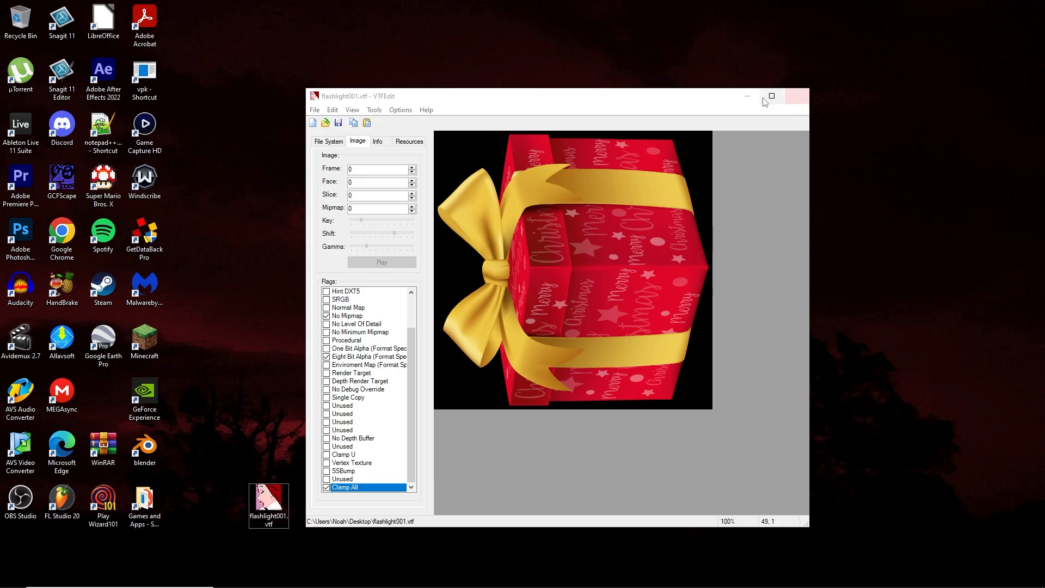
pyautogui.click(796, 100)
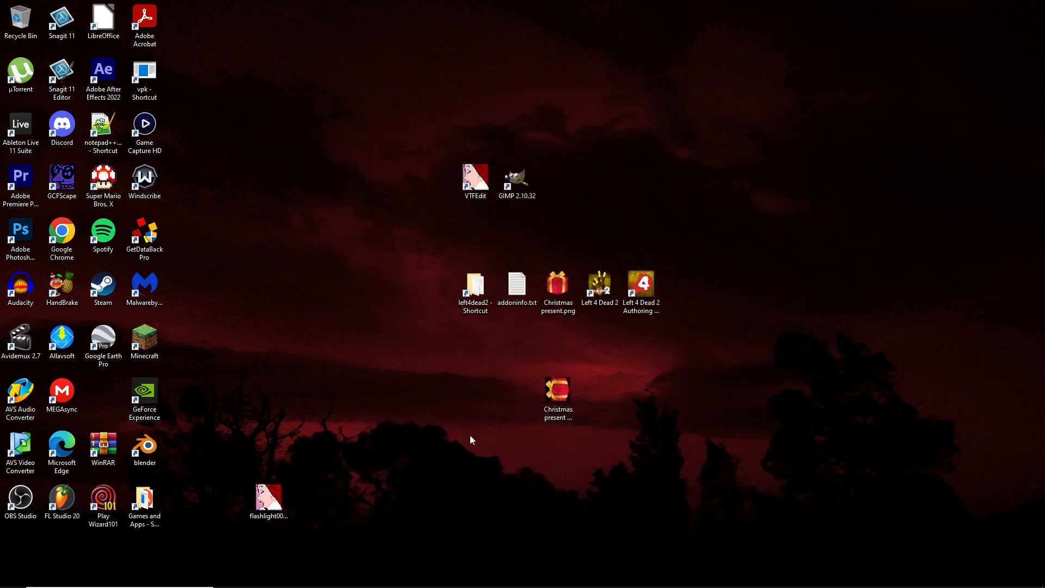
pyautogui.moveTo(269, 499); pyautogui.dragTo(434, 393)
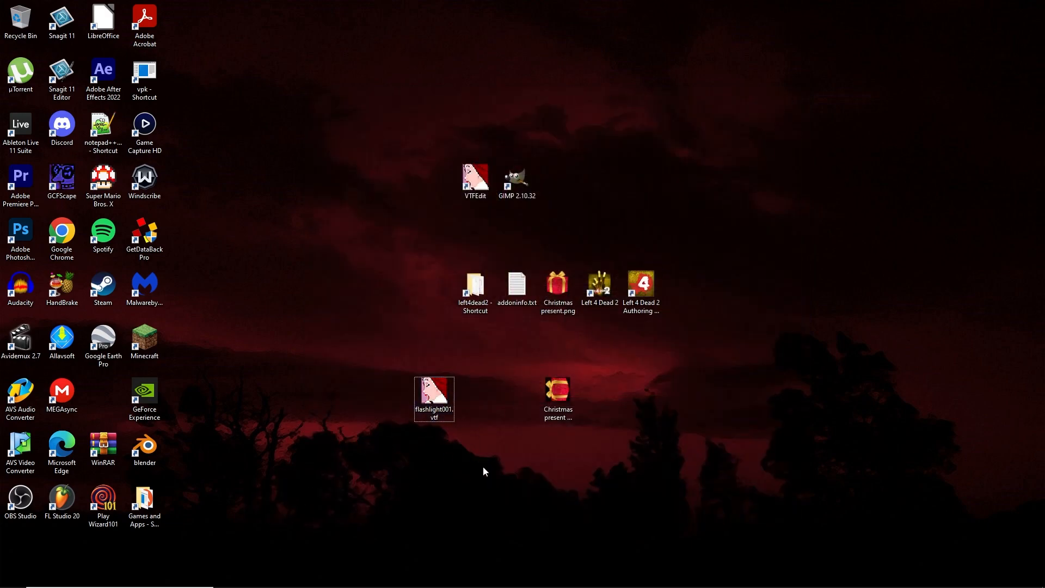
pyautogui.moveTo(569, 406); pyautogui.dragTo(816, 302)
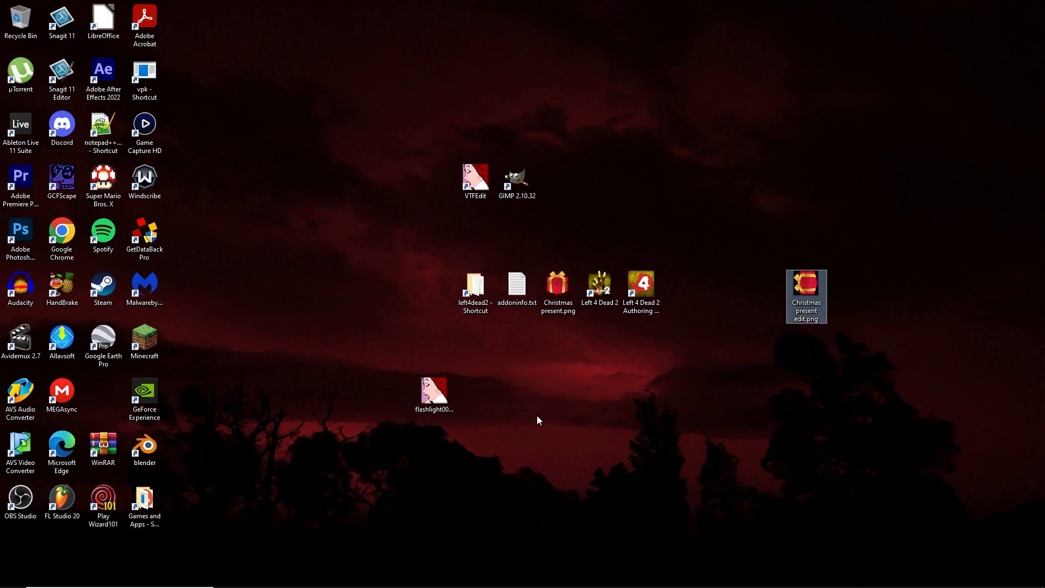
# - Create a new desktop folder named presentlight and open it
pyautogui.rightClick(616, 419)
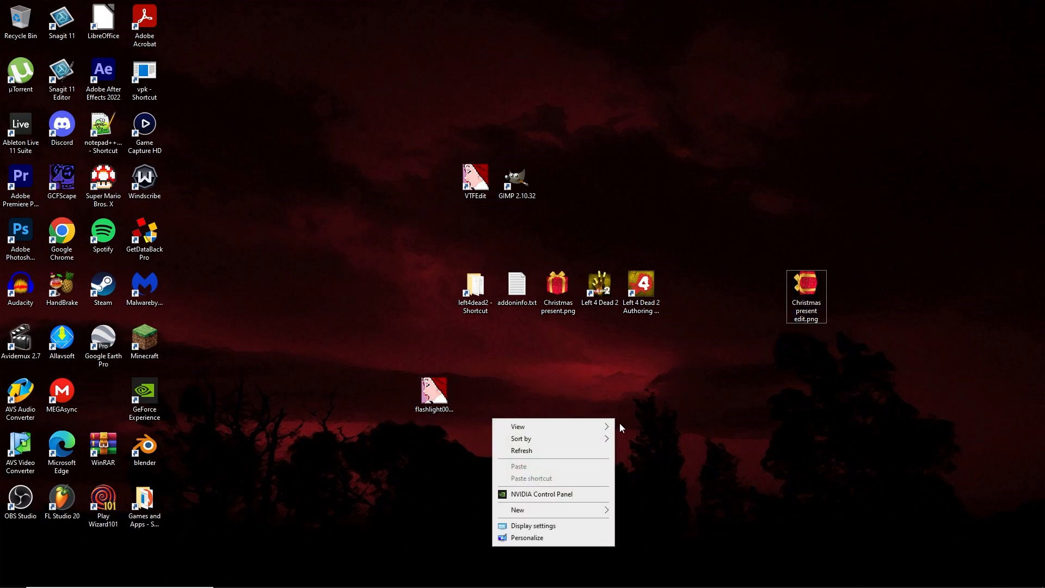
pyautogui.moveTo(602, 510)
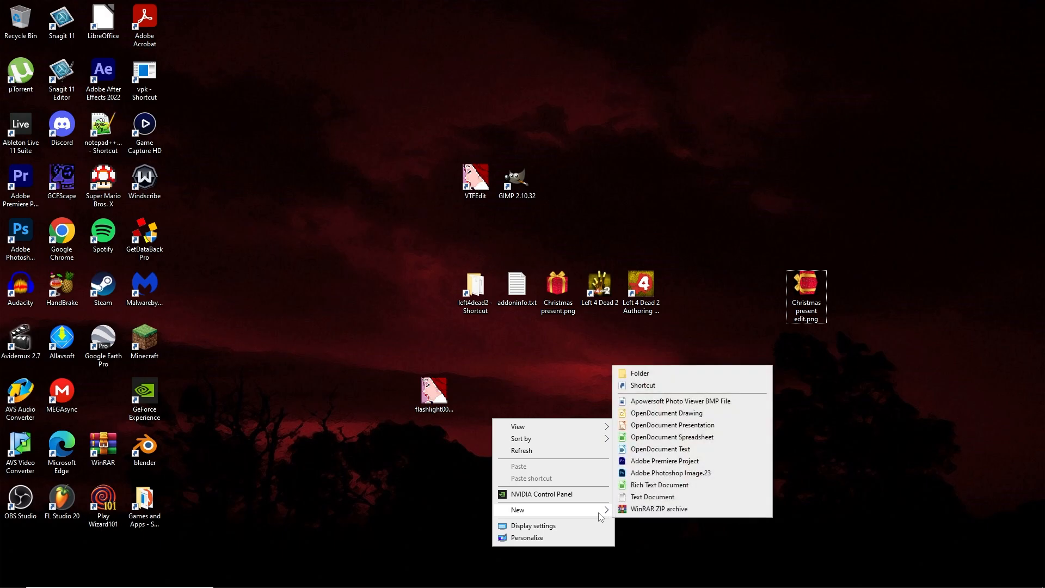
pyautogui.click(673, 374)
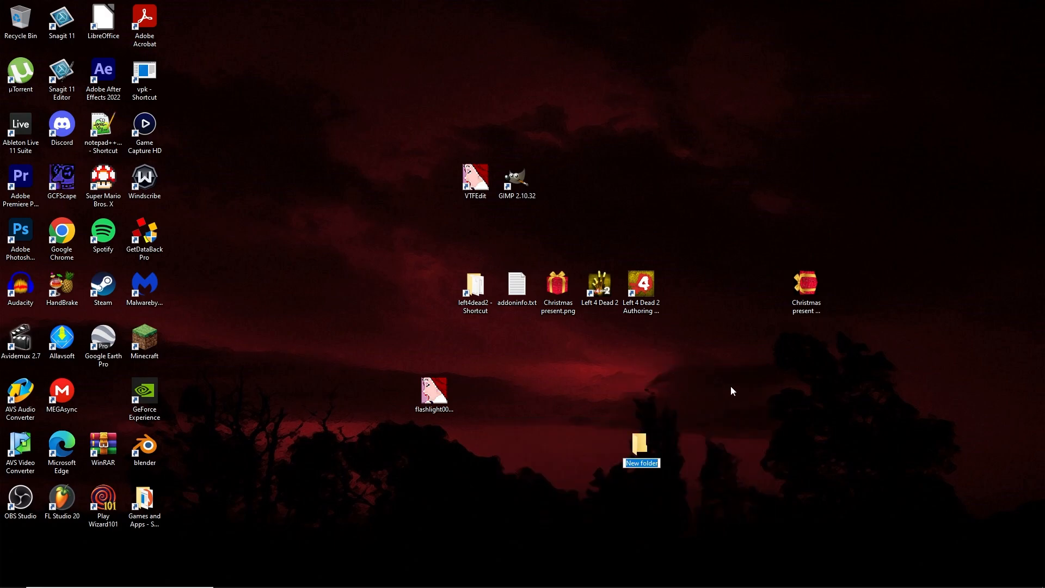
pyautogui.write('presentlight')
pyautogui.click(652, 438)
pyautogui.doubleClick(654, 440)
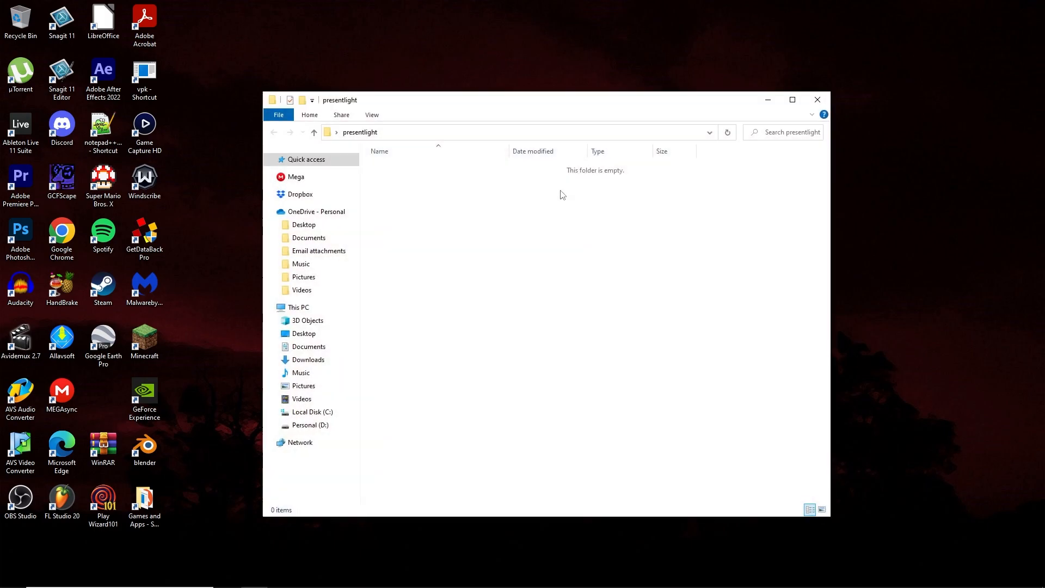
# - Create a folder named materials inside presentlight and open it
pyautogui.moveTo(482, 107); pyautogui.dragTo(568, 116)
pyautogui.rightClick(577, 269)
pyautogui.moveTo(532, 400)
pyautogui.click(626, 400)
pyautogui.write('materials')
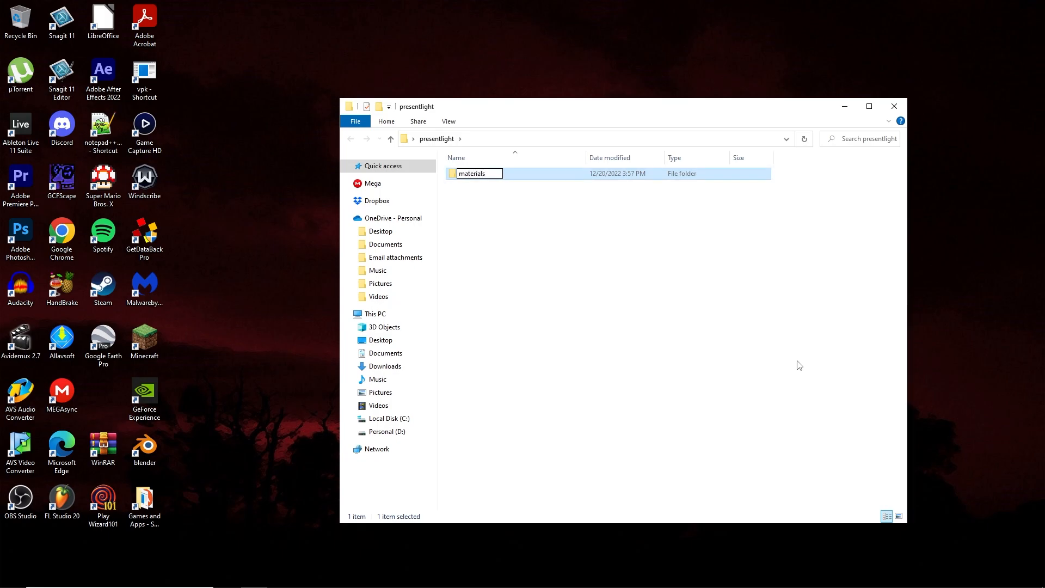
pyautogui.click(538, 176)
pyautogui.doubleClick(538, 176)
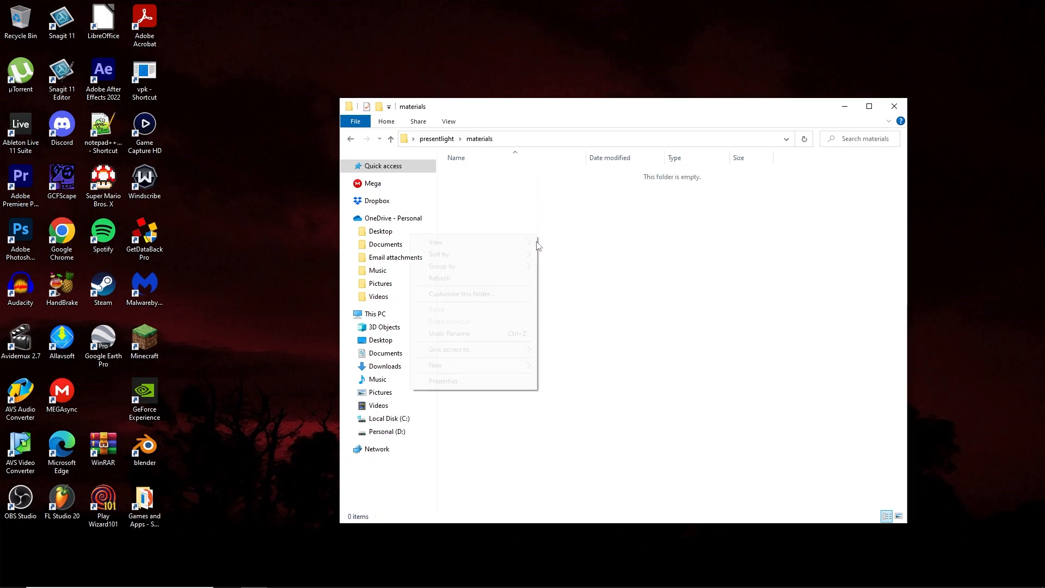
# - Create a folder named effects inside materials and open it
pyautogui.rightClick(543, 235)
pyautogui.moveTo(506, 365)
pyautogui.click(598, 364)
pyautogui.write('effects')
pyautogui.press('Return')
pyautogui.doubleClick(515, 176)
# - Move flashlight001.vtf from the desktop into the effects folder
pyautogui.moveTo(485, 113); pyautogui.dragTo(603, 116)
pyautogui.moveTo(434, 391); pyautogui.dragTo(631, 270)
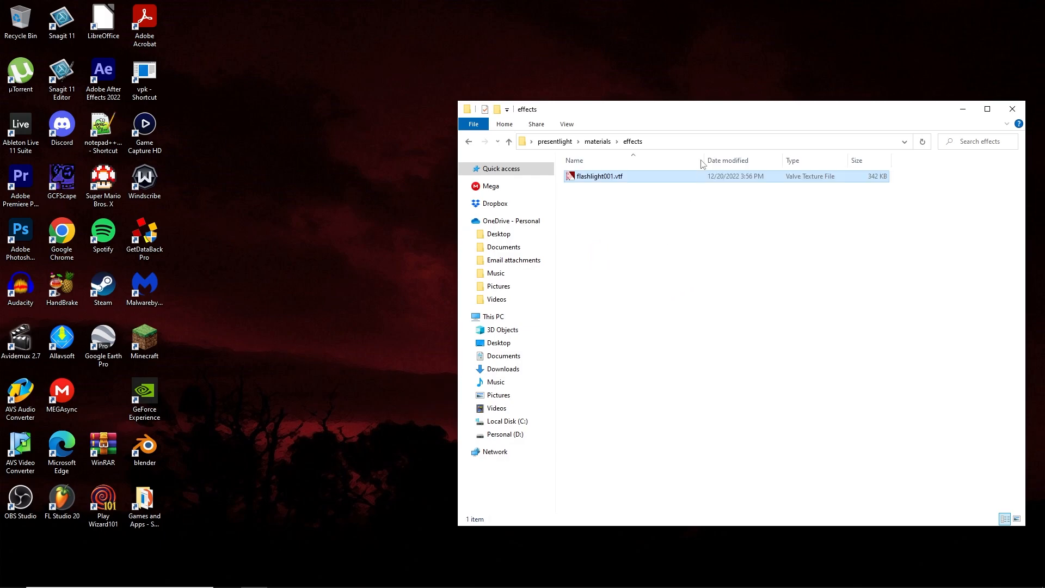
pyautogui.moveTo(707, 110); pyautogui.dragTo(527, 114)
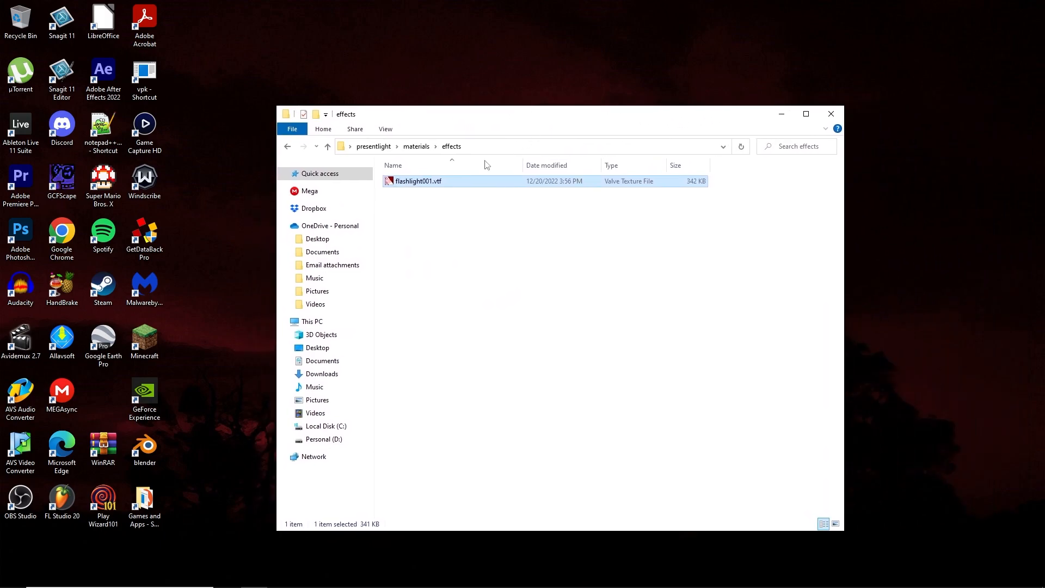
# - View flashlight001.vtf from the effects folder in VTFEdit, and close both the editor and the folder window
pyautogui.doubleClick(444, 181)
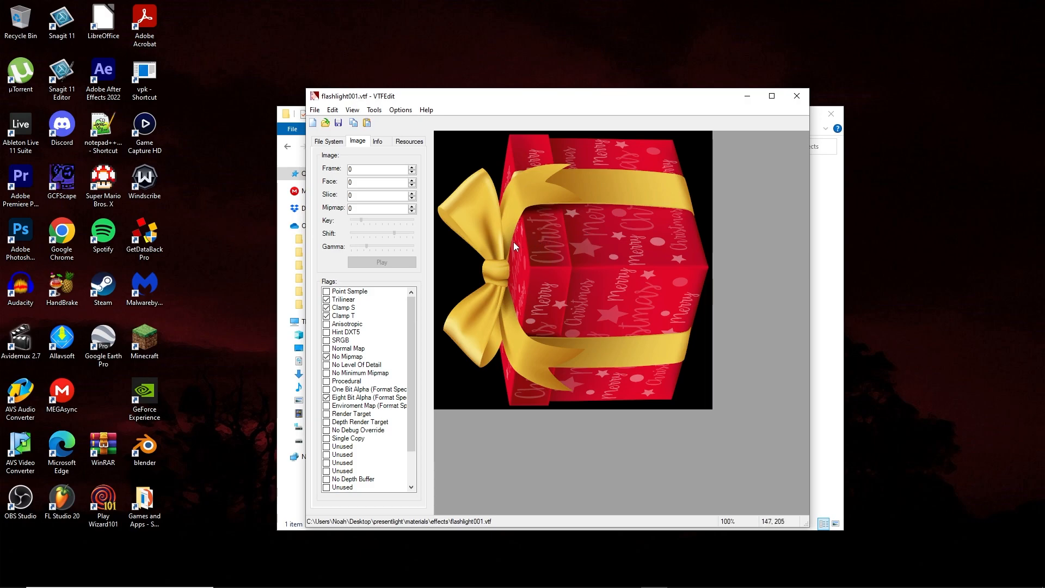
pyautogui.click(797, 96)
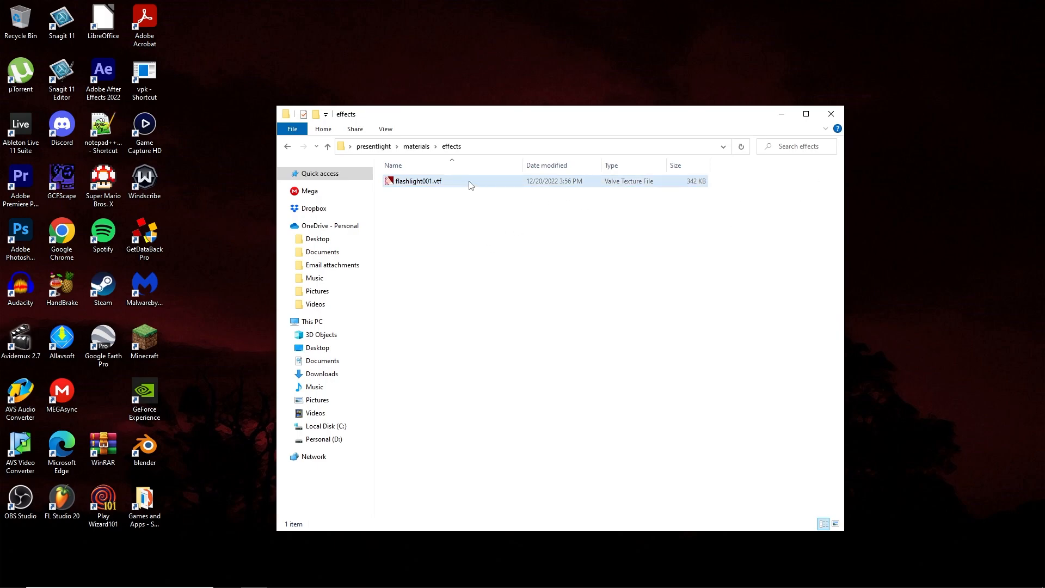
pyautogui.click(831, 113)
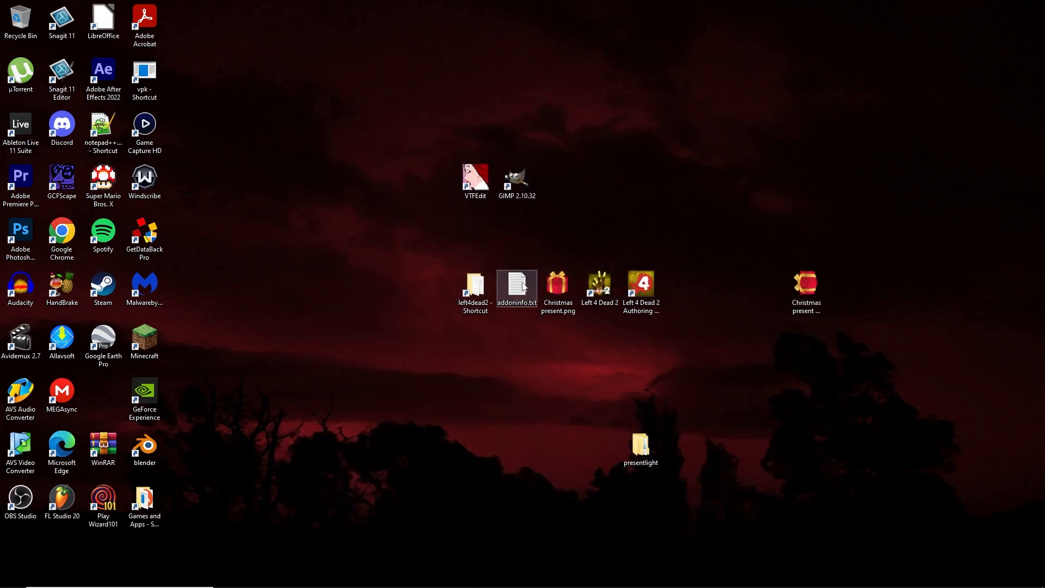
# - View the contents of addoninfo.txt from the desktop in Notepad and close it
pyautogui.moveTo(523, 287); pyautogui.dragTo(524, 393)
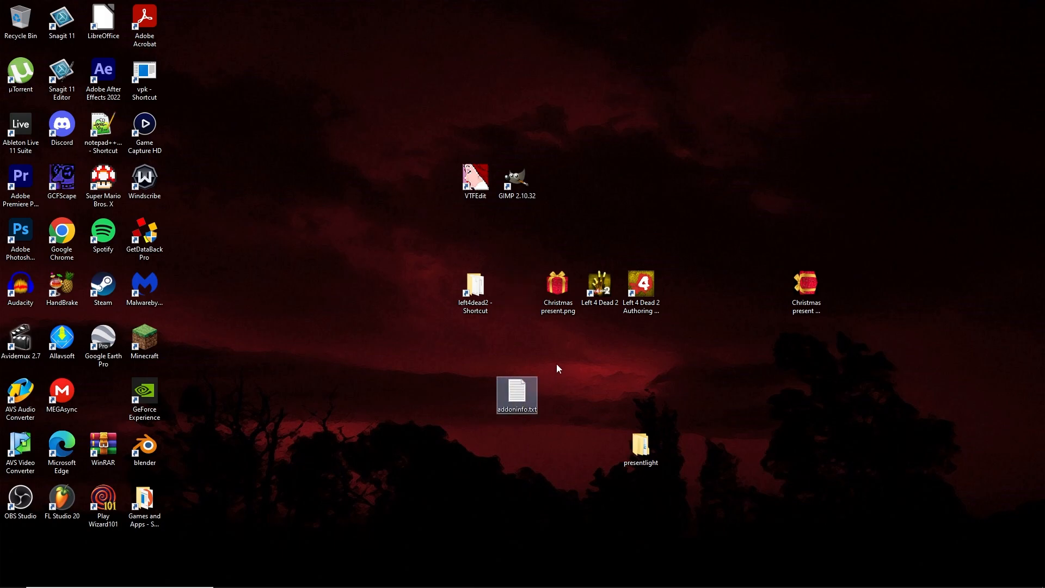
pyautogui.doubleClick(517, 393)
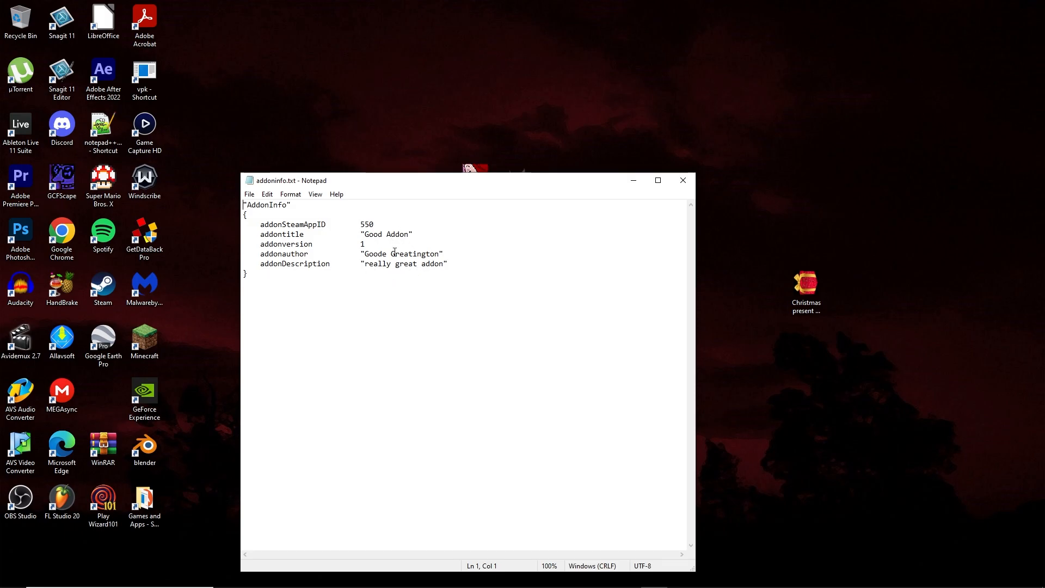
pyautogui.click(684, 181)
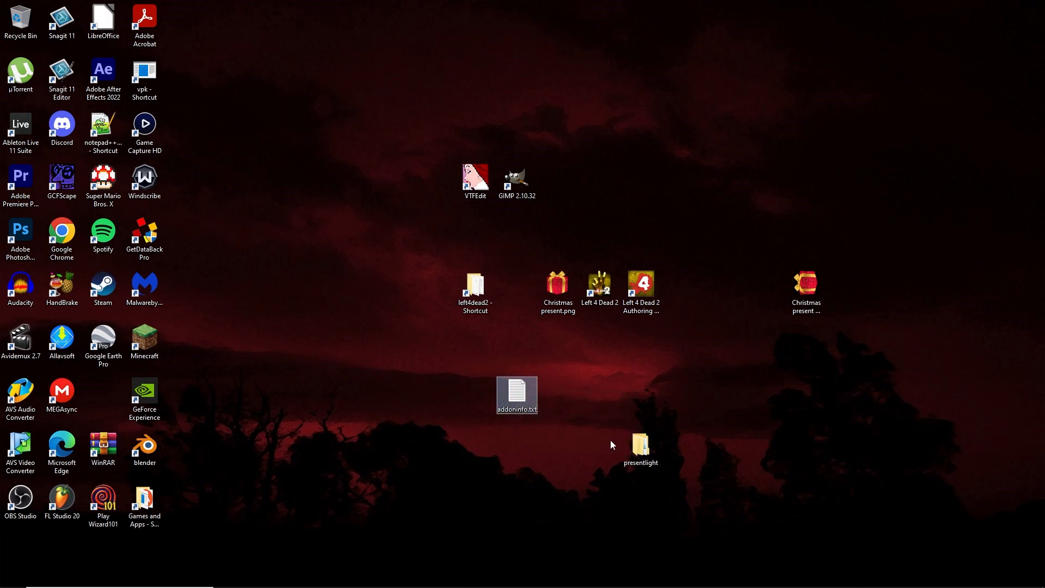
# - Move addoninfo.txt from the desktop into the presentlight folder beside the materials folder, and close the folder window
pyautogui.doubleClick(640, 445)
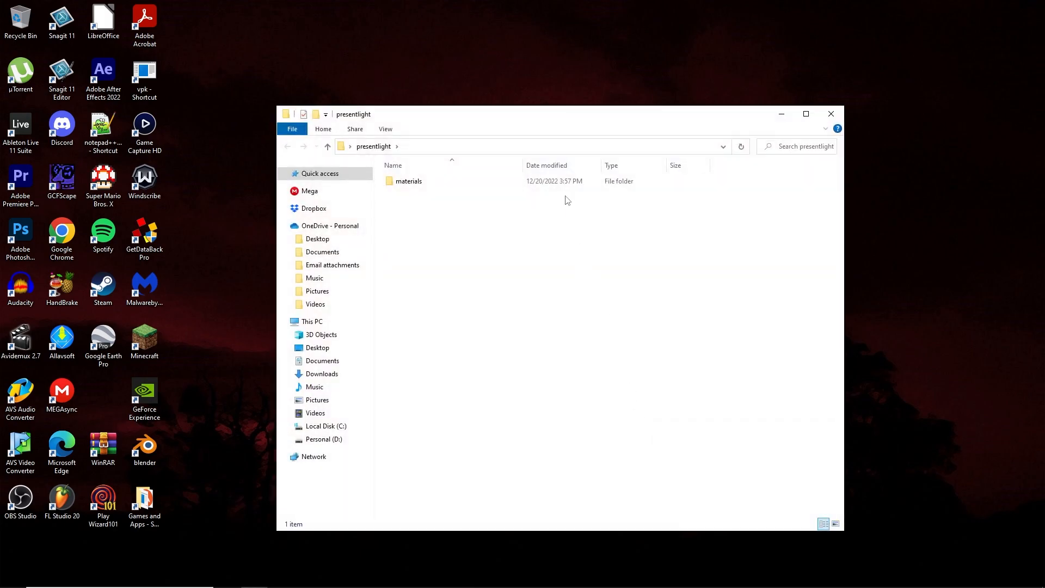
pyautogui.moveTo(544, 118); pyautogui.dragTo(795, 157)
pyautogui.moveTo(512, 396); pyautogui.dragTo(351, 444)
pyautogui.moveTo(713, 158); pyautogui.dragTo(602, 158)
pyautogui.click(350, 450)
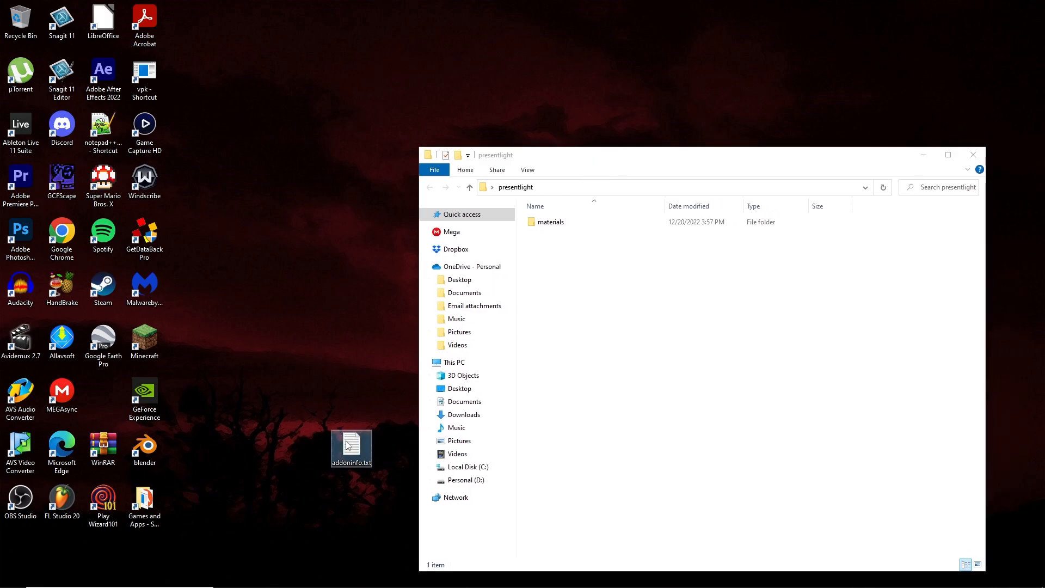
pyautogui.moveTo(349, 451); pyautogui.dragTo(630, 293)
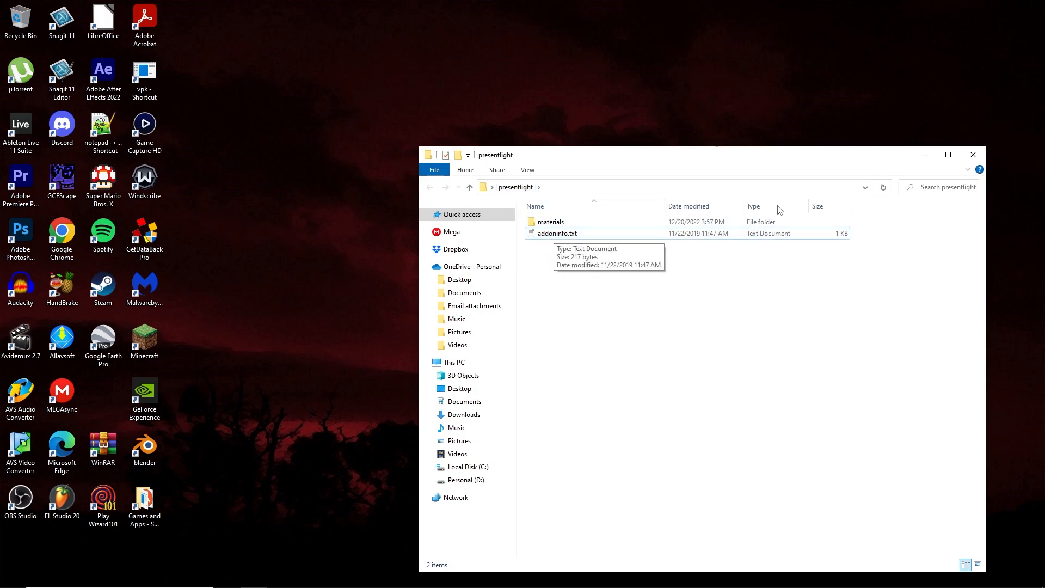
pyautogui.click(973, 155)
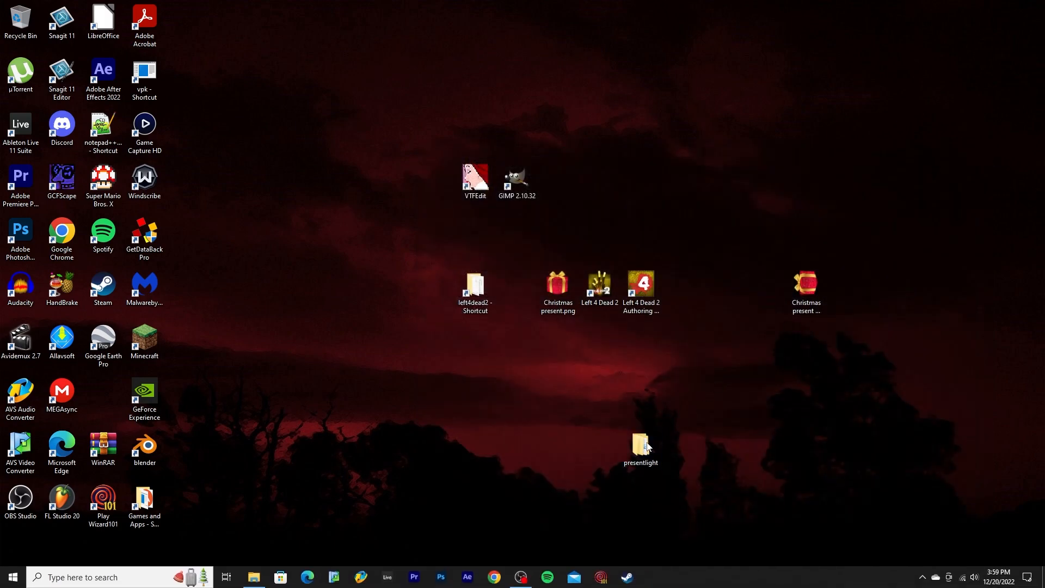
# - Review the contents of the presentlight folder and the Christmas present.png image on the desktop
pyautogui.doubleClick(648, 446)
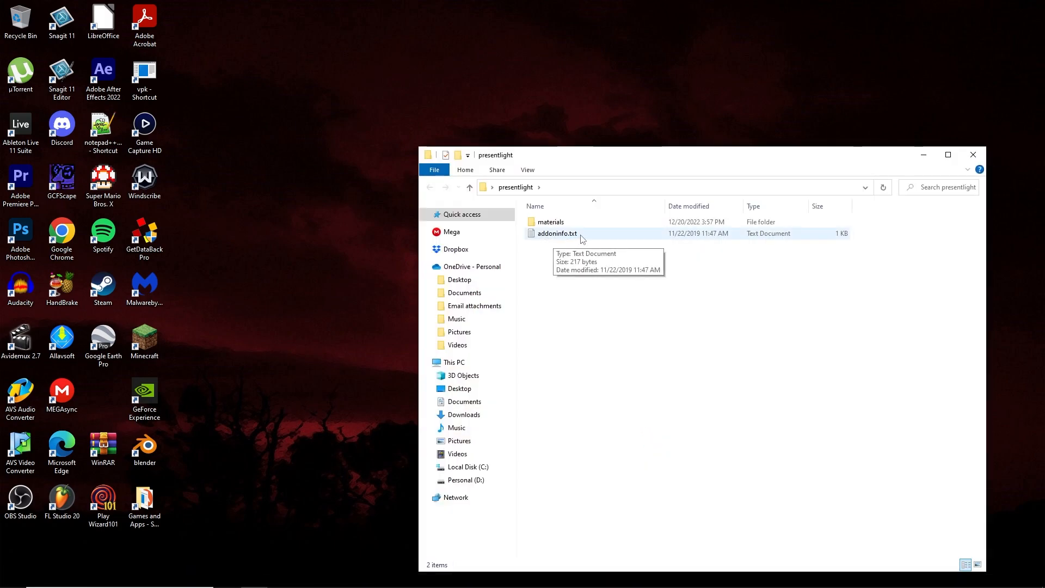
pyautogui.click(973, 154)
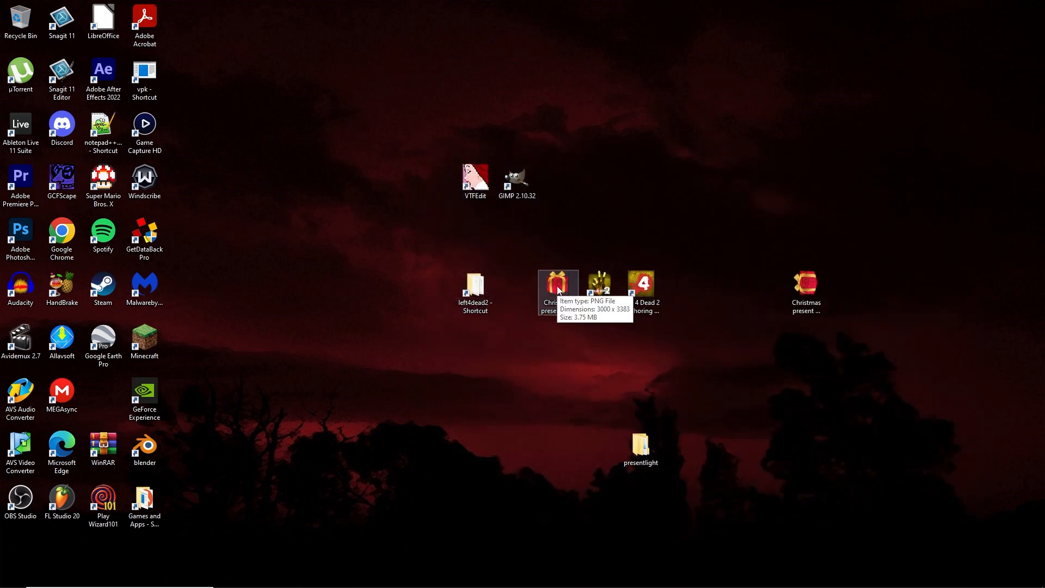
pyautogui.doubleClick(641, 445)
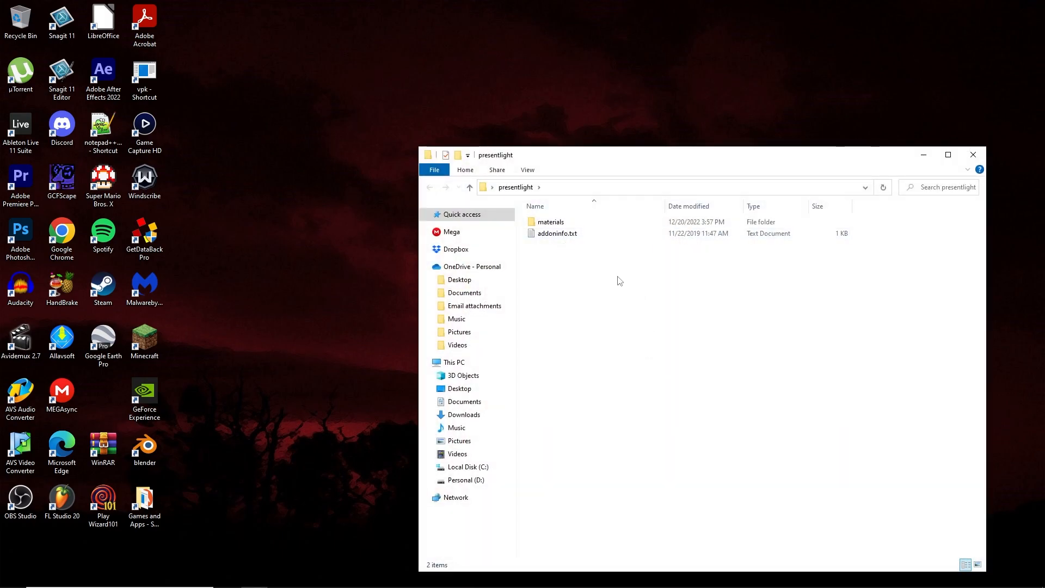
pyautogui.moveTo(599, 158)
pyautogui.mouseDown()
pyautogui.moveTo(634, 145)
pyautogui.moveTo(614, 150)
pyautogui.mouseUp()
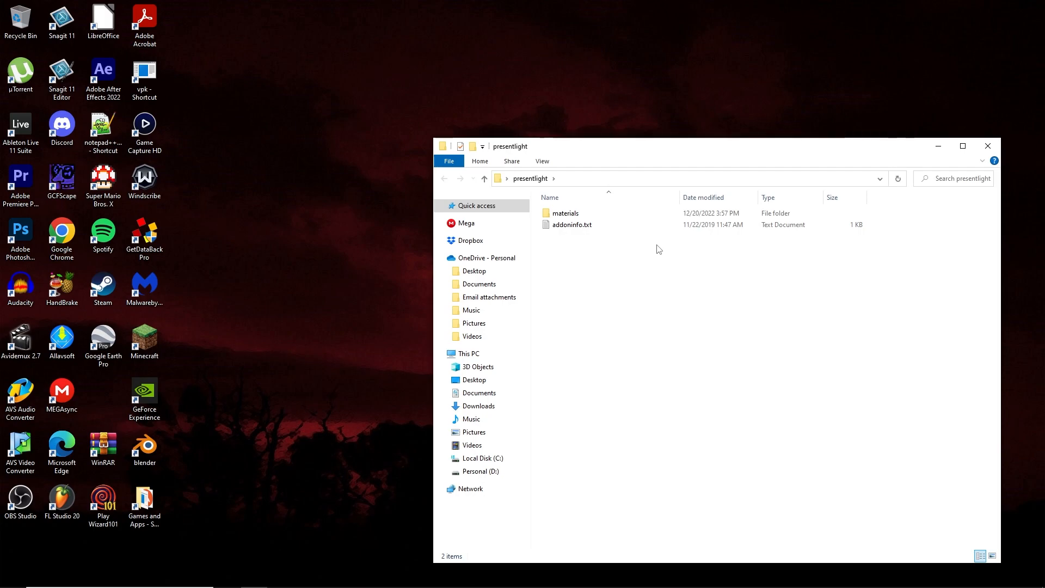
pyautogui.click(988, 147)
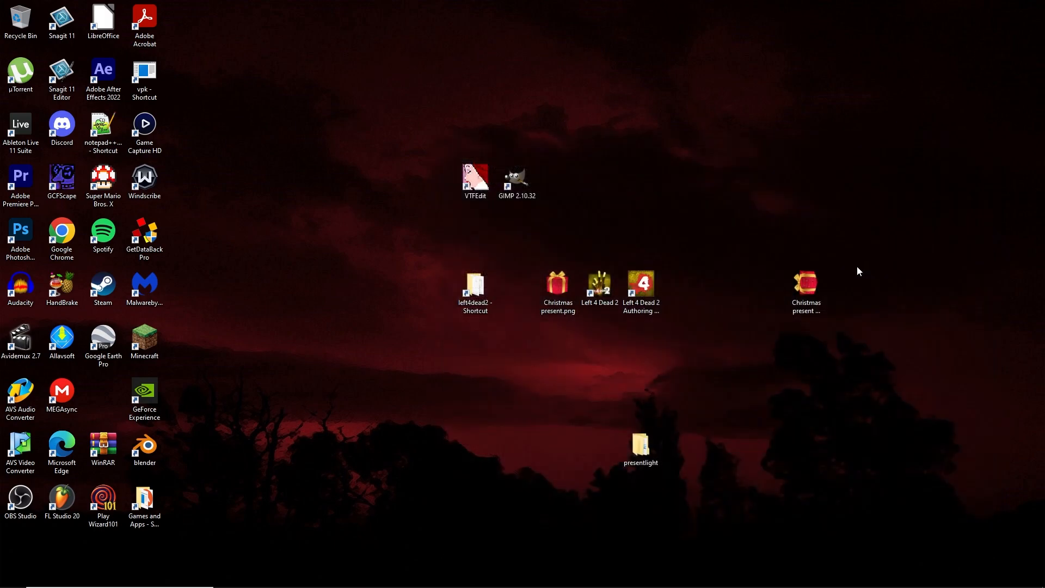
pyautogui.doubleClick(558, 287)
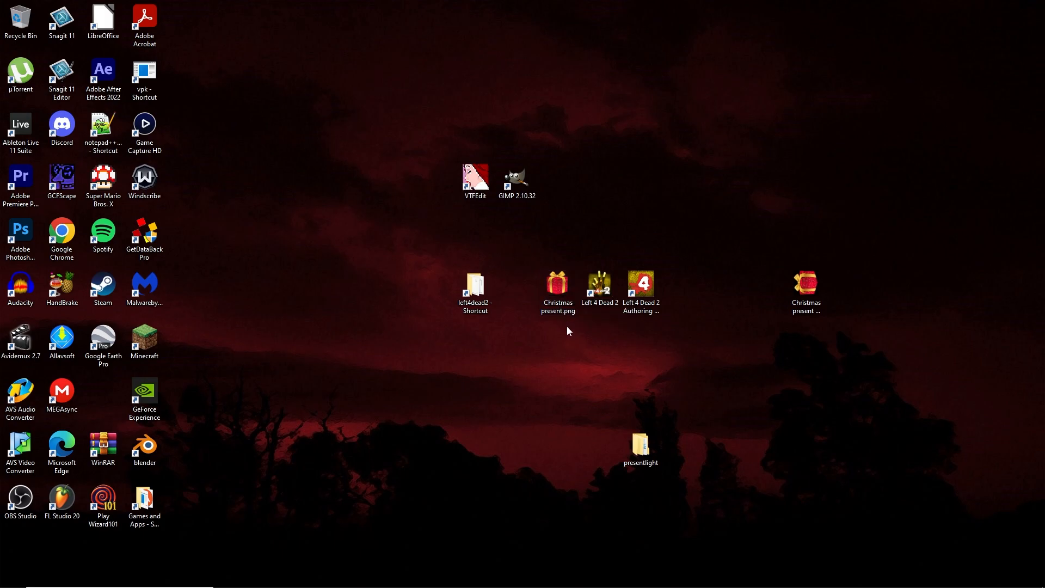
pyautogui.click(633, 451)
pyautogui.doubleClick(632, 452)
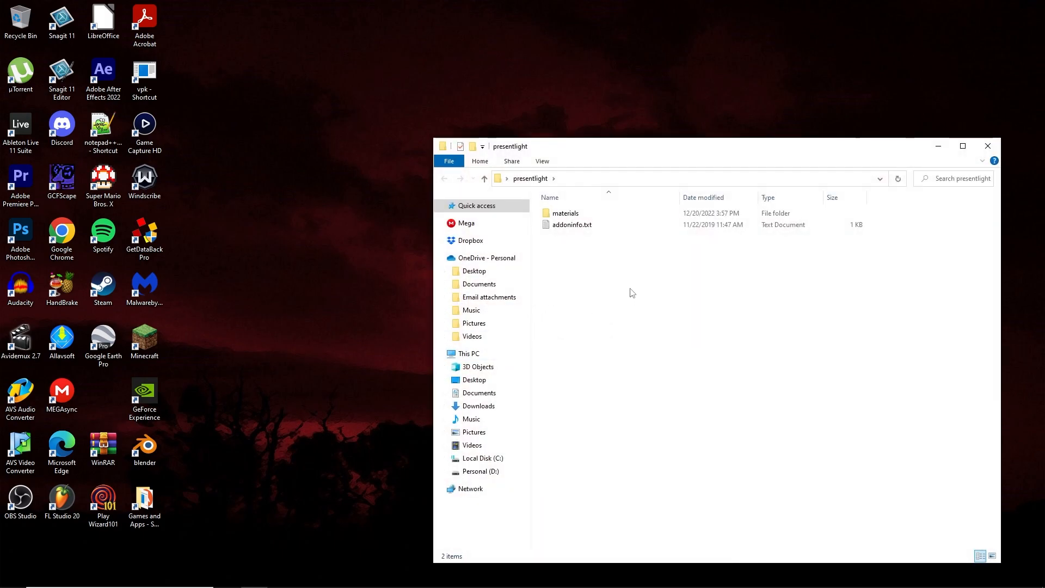
pyautogui.click(988, 146)
# - Rename Christmas present.png on the desktop to addonimage.png
pyautogui.moveTo(571, 289); pyautogui.dragTo(571, 401)
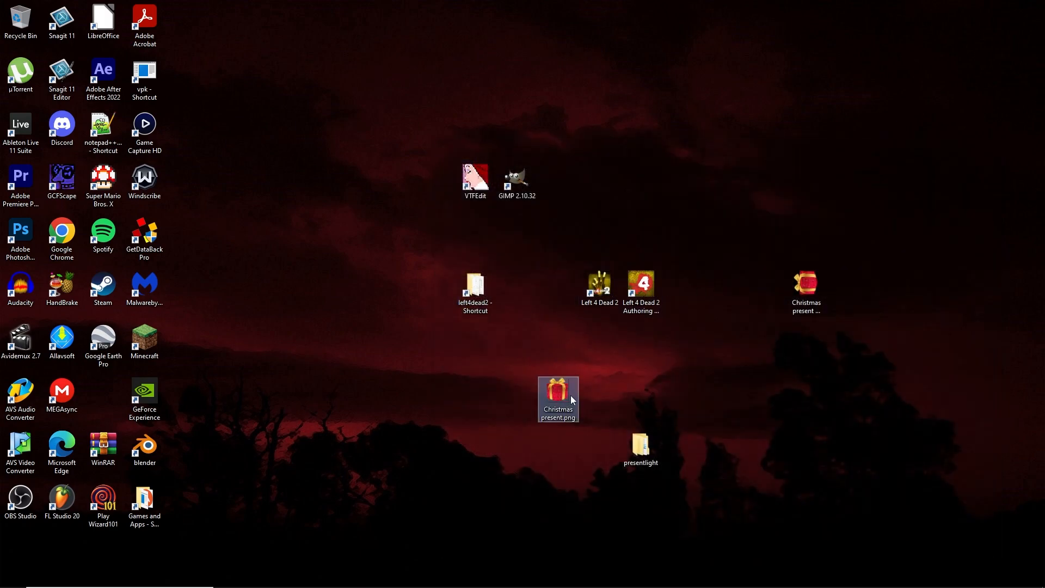
pyautogui.rightClick(563, 393)
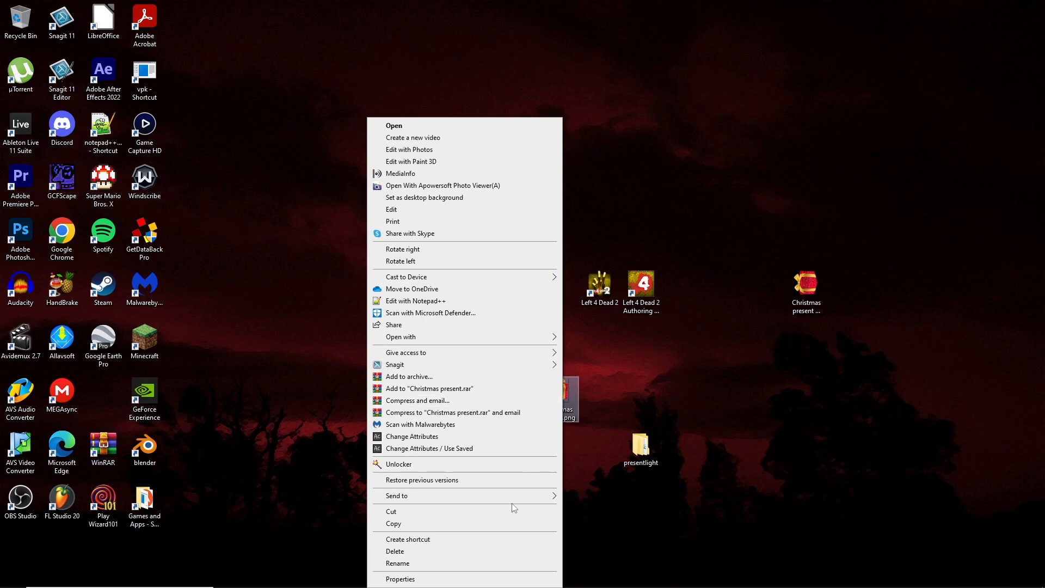
pyautogui.click(484, 564)
pyautogui.write('addon')
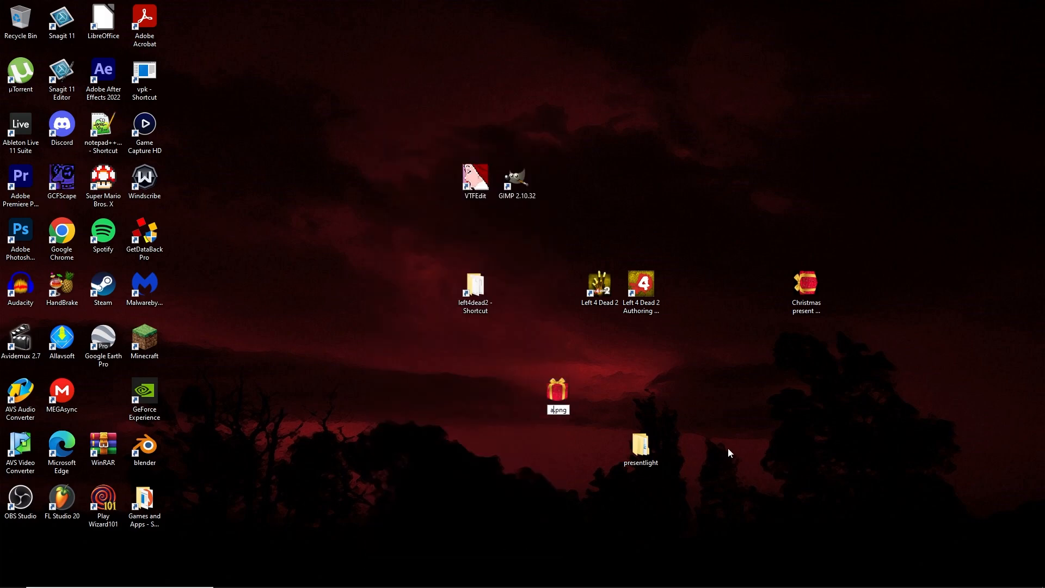
pyautogui.write('image')
pyautogui.press('Return')
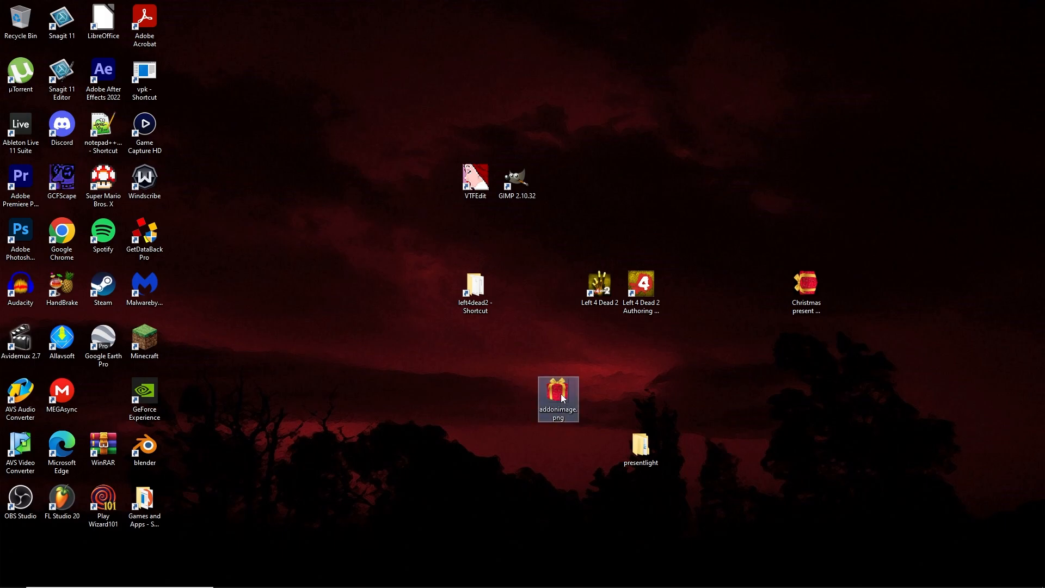
pyautogui.moveTo(562, 354); pyautogui.dragTo(641, 289)
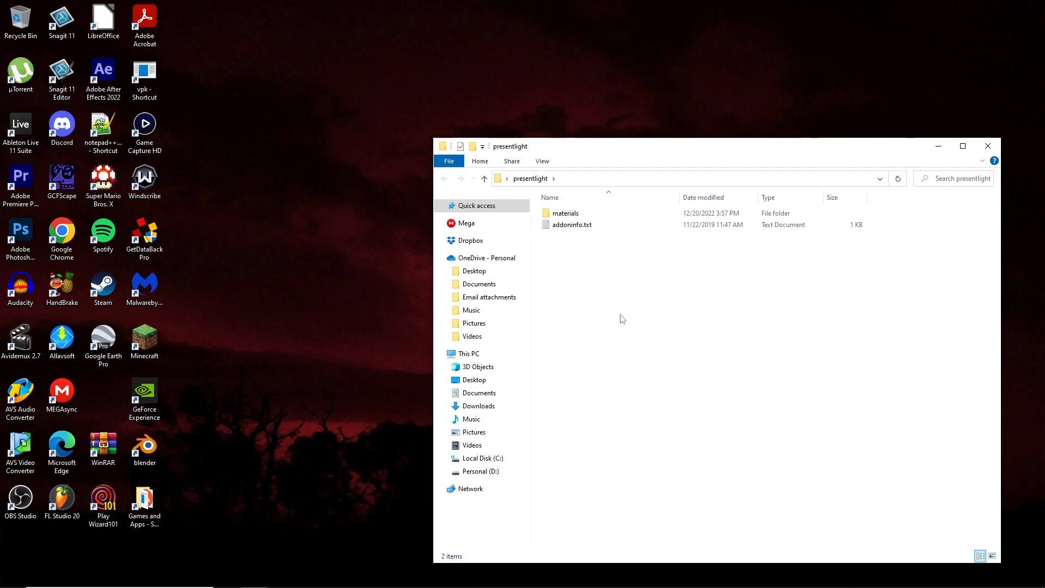
pyautogui.click(988, 146)
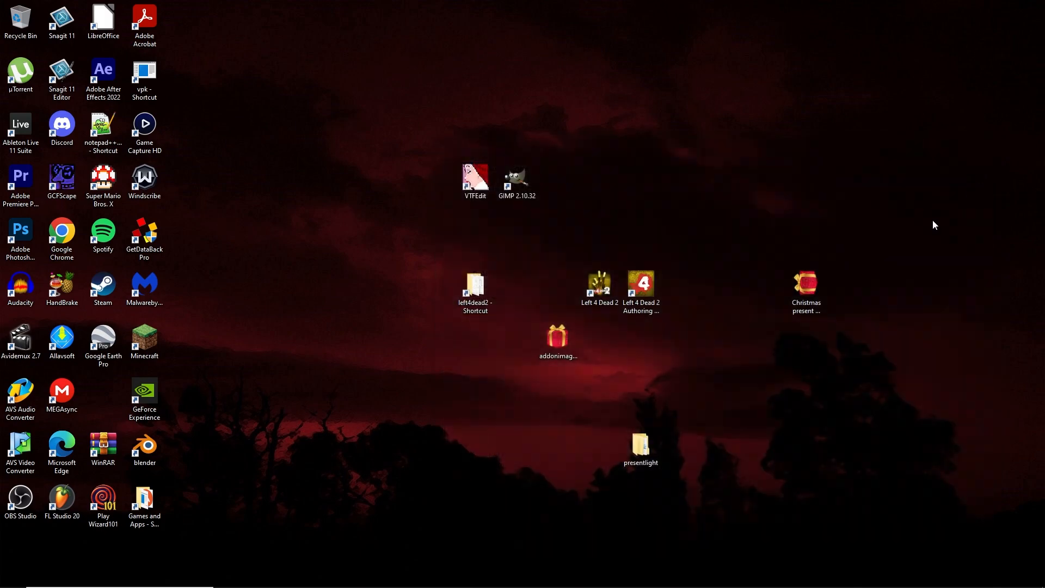
pyautogui.moveTo(570, 343); pyautogui.dragTo(570, 398)
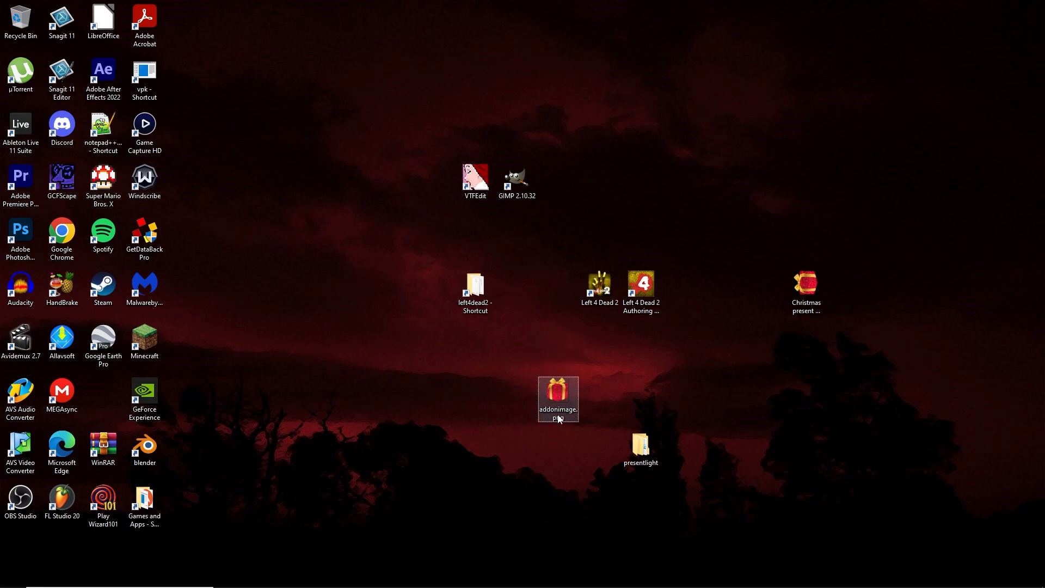
pyautogui.moveTo(564, 418); pyautogui.dragTo(563, 365)
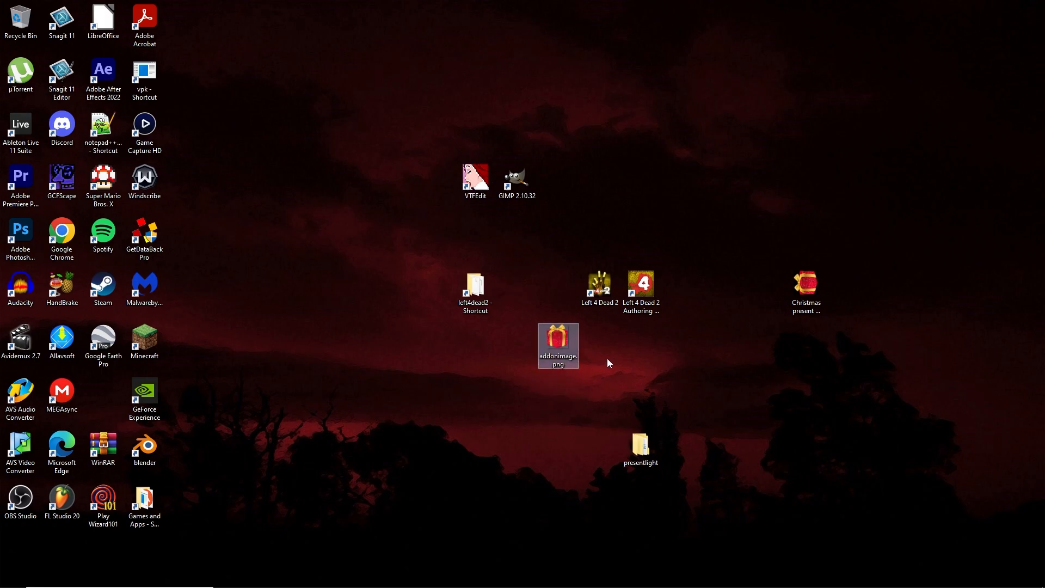
pyautogui.click(558, 339)
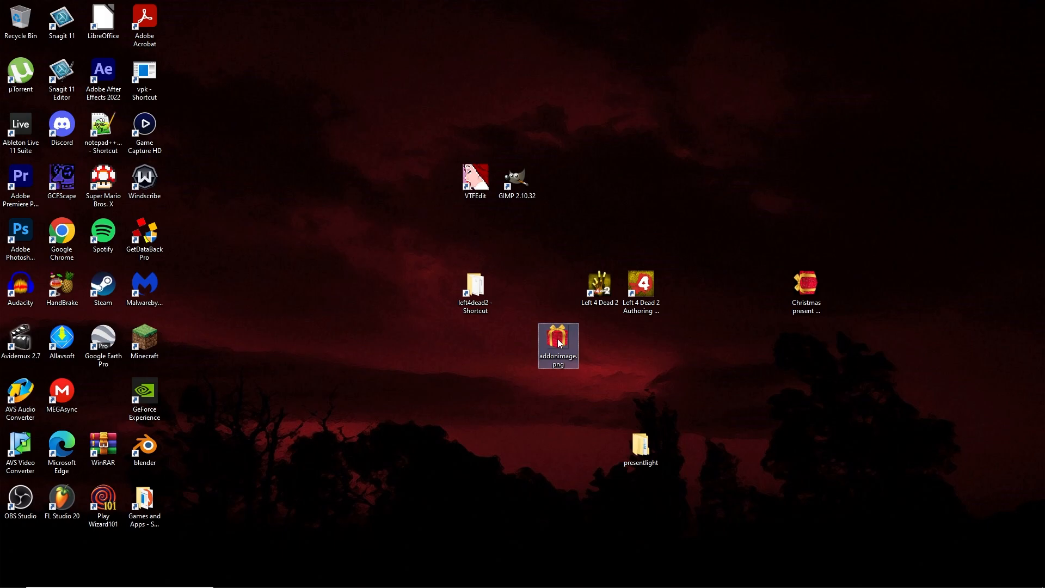
# - Open addonimage.png in Snip & Sketch, save a JPG copy named addonimage.jpg to the desktop, and close the image
pyautogui.rightClick(560, 343)
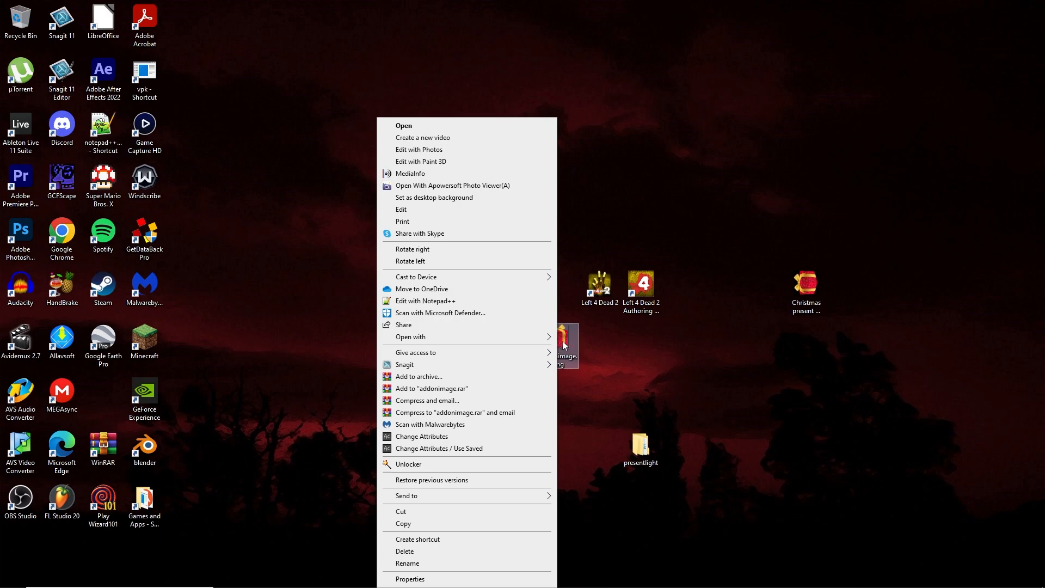
pyautogui.moveTo(525, 342)
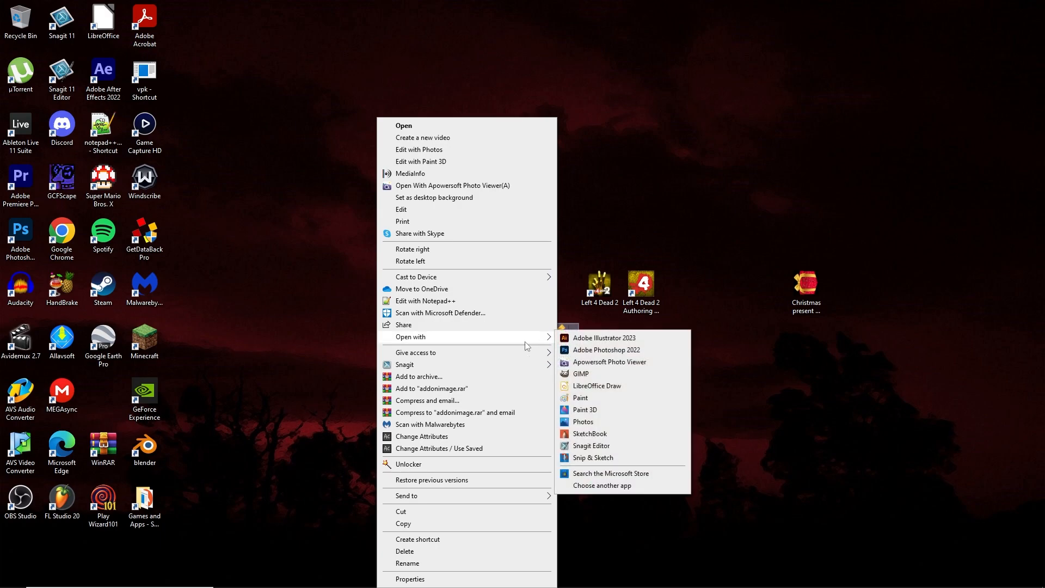
pyautogui.click(607, 459)
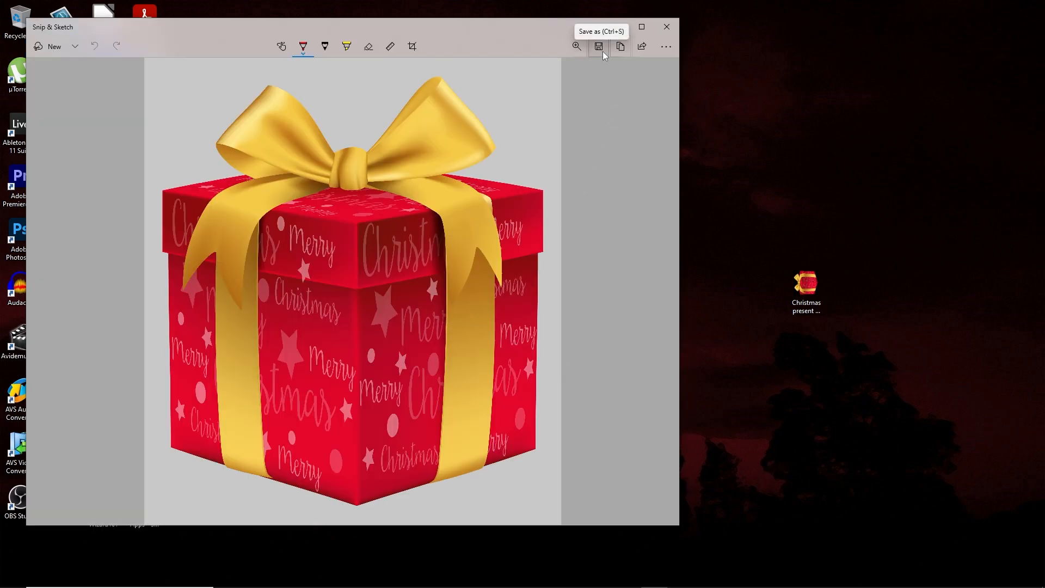
pyautogui.click(602, 52)
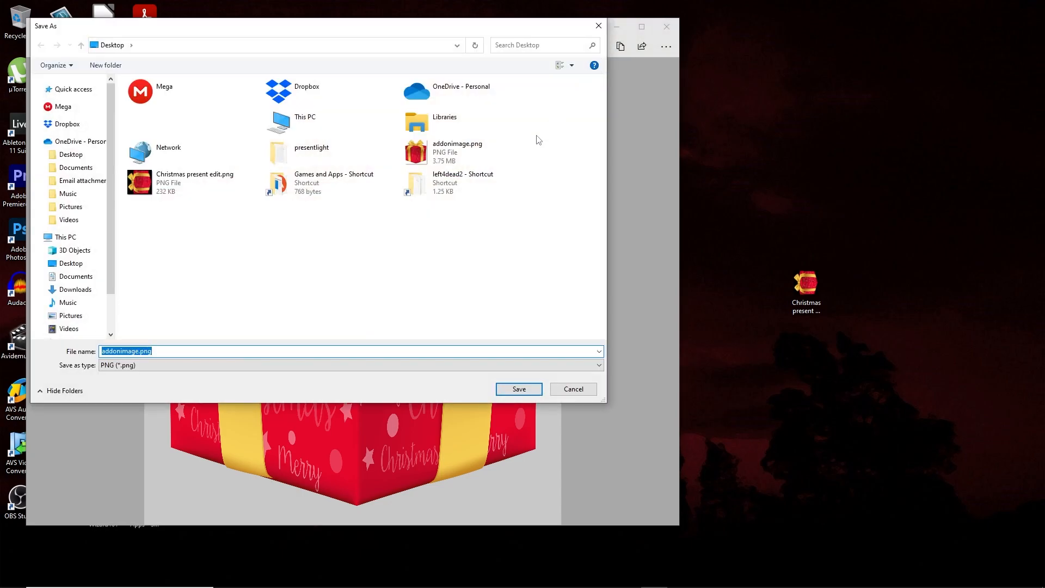
pyautogui.click(66, 264)
pyautogui.click(163, 364)
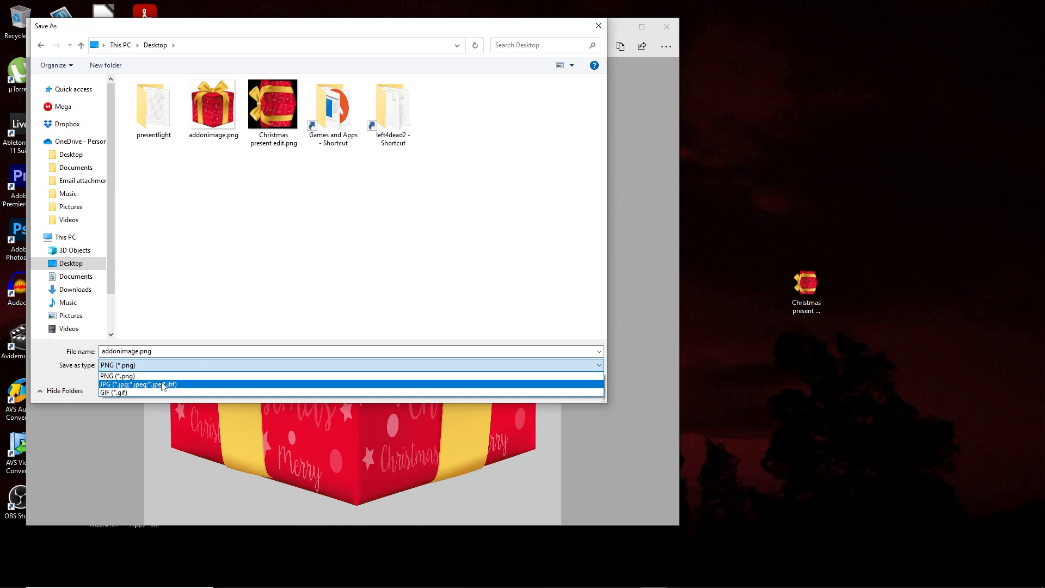
pyautogui.click(123, 385)
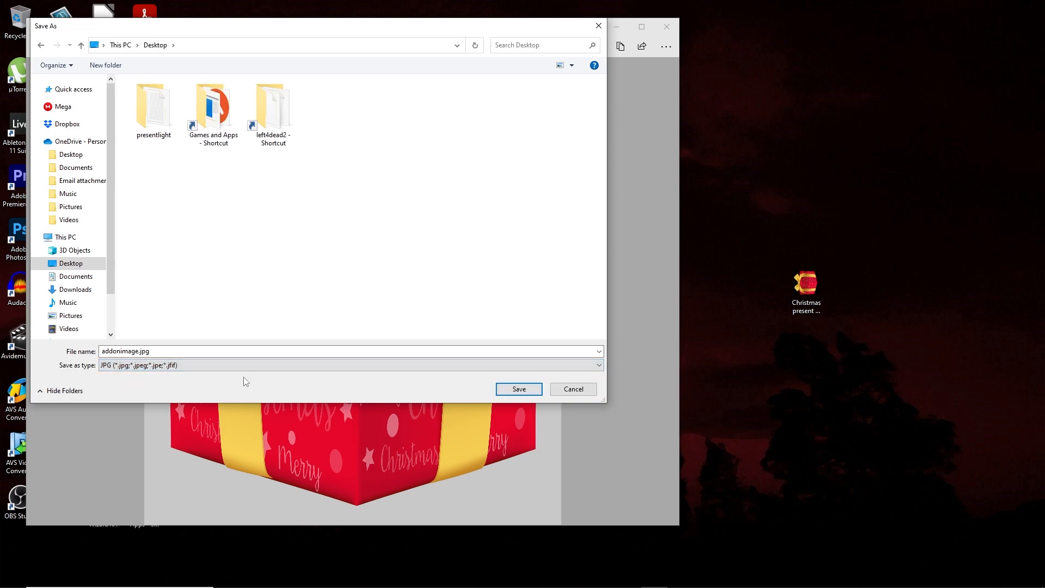
pyautogui.click(520, 389)
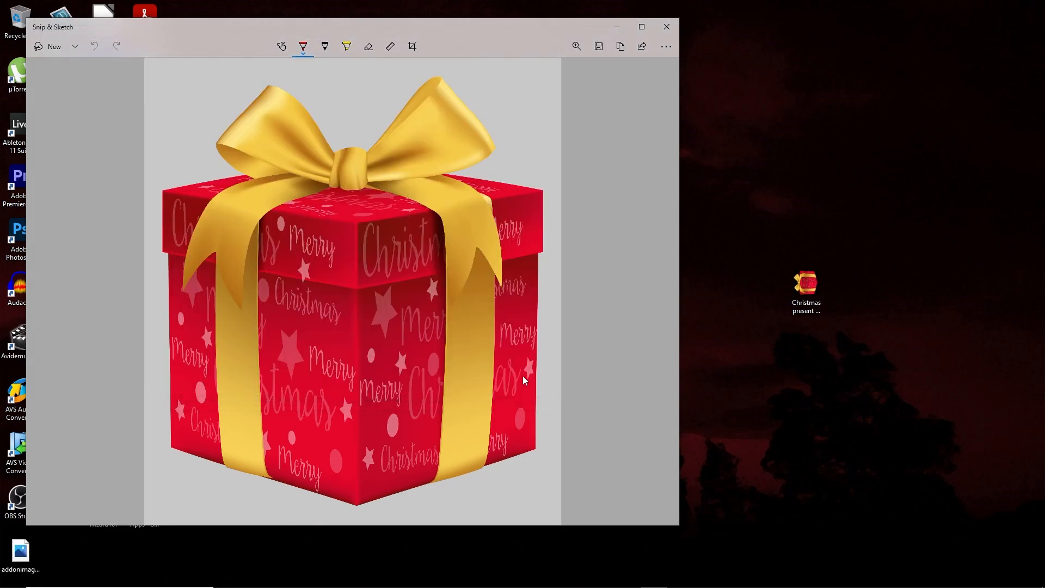
pyautogui.click(22, 566)
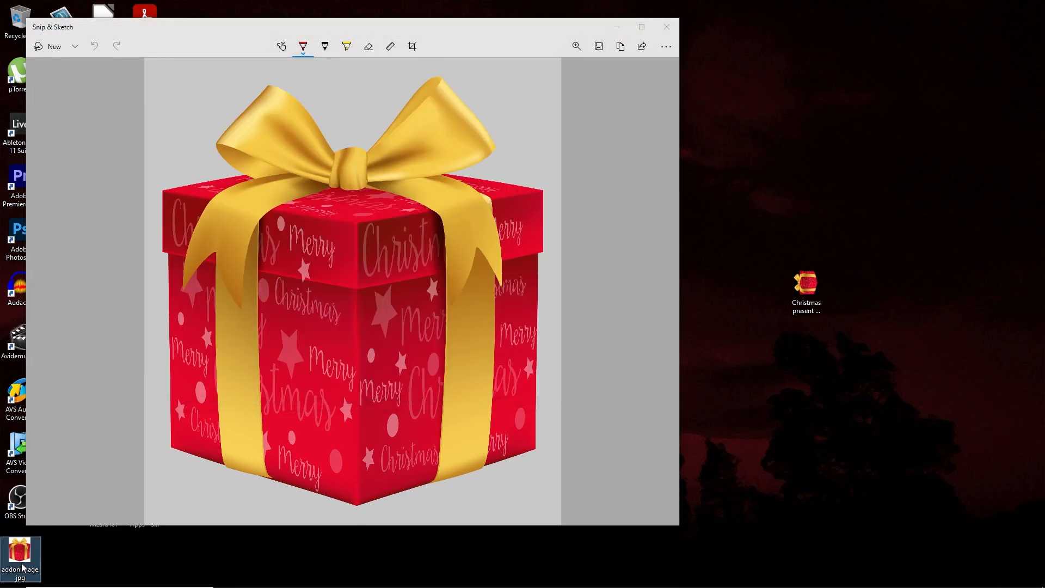
pyautogui.click(666, 27)
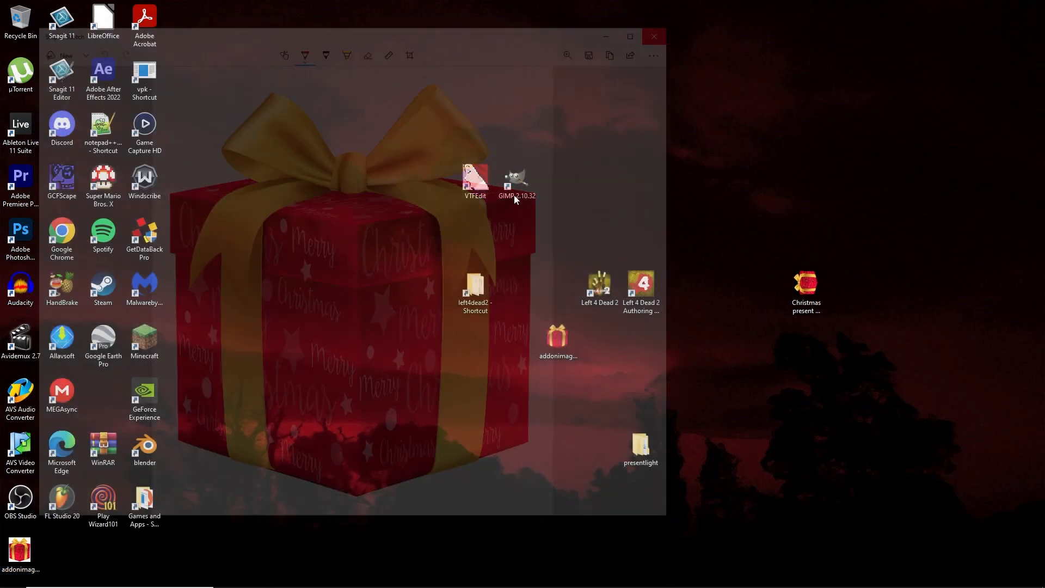
# - Move addonimage.jpg from the desktop into the presentlight folder, next to addoninfo.txt and the materials folder
pyautogui.moveTo(24, 550); pyautogui.dragTo(604, 400)
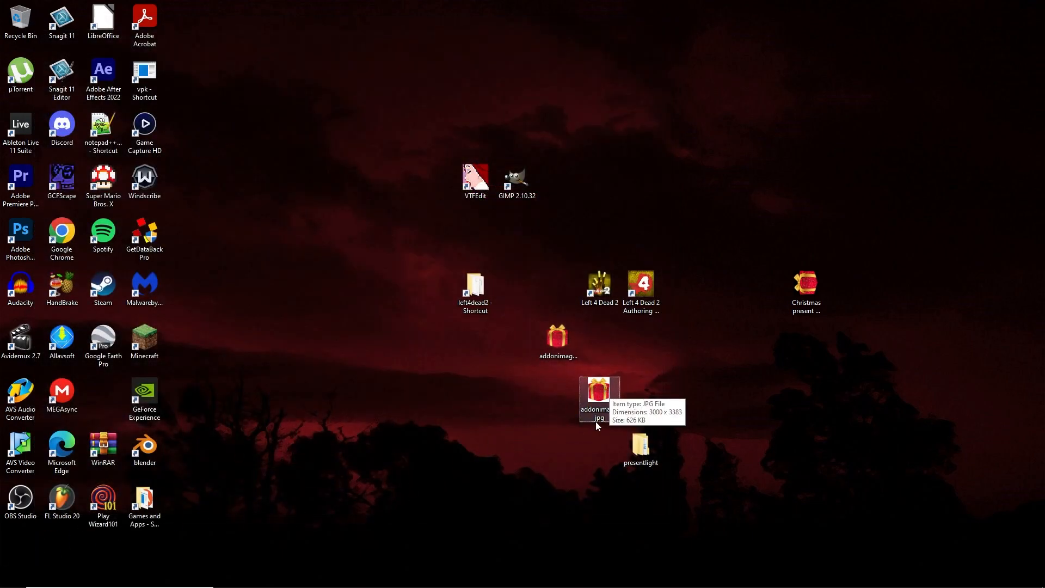
pyautogui.moveTo(616, 415); pyautogui.dragTo(576, 415)
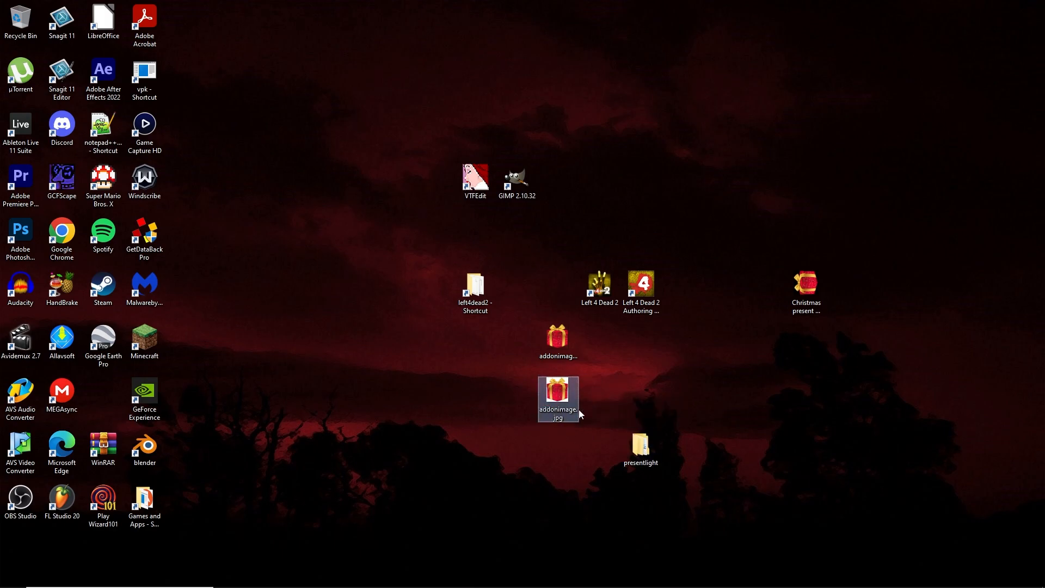
pyautogui.moveTo(558, 413); pyautogui.dragTo(241, 442)
pyautogui.click(635, 453)
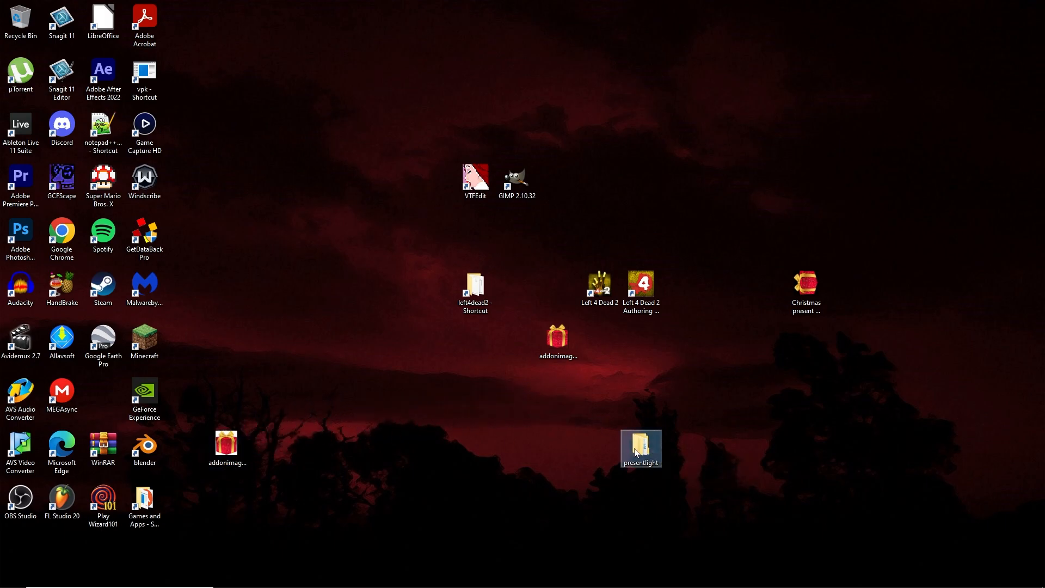
pyautogui.doubleClick(635, 453)
pyautogui.click(229, 451)
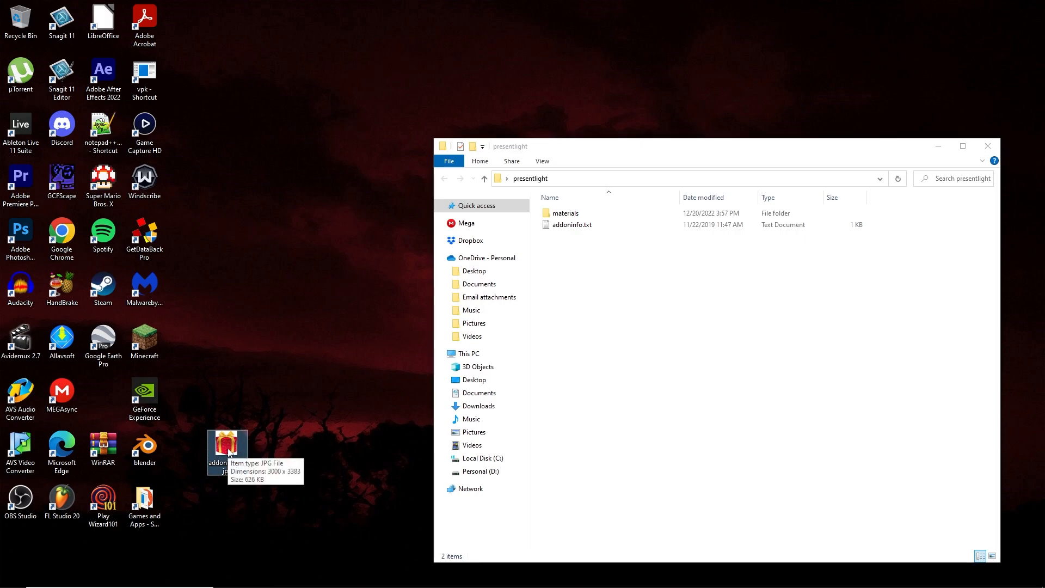
pyautogui.moveTo(217, 456); pyautogui.dragTo(609, 263)
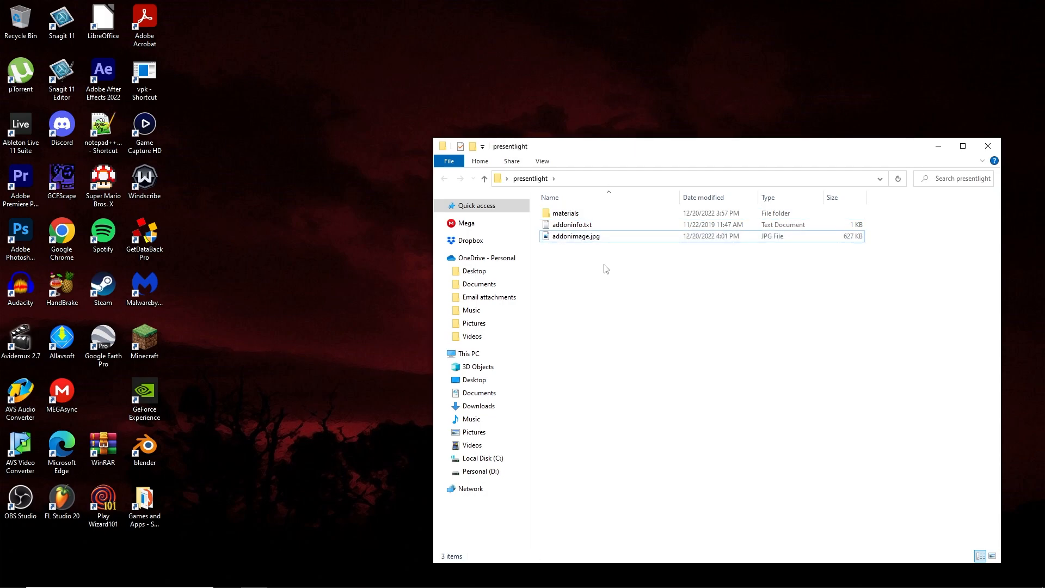
# - Refresh the presentlight folder, check its three items as large thumbnails, and close the window in details view
pyautogui.rightClick(606, 268)
pyautogui.click(549, 307)
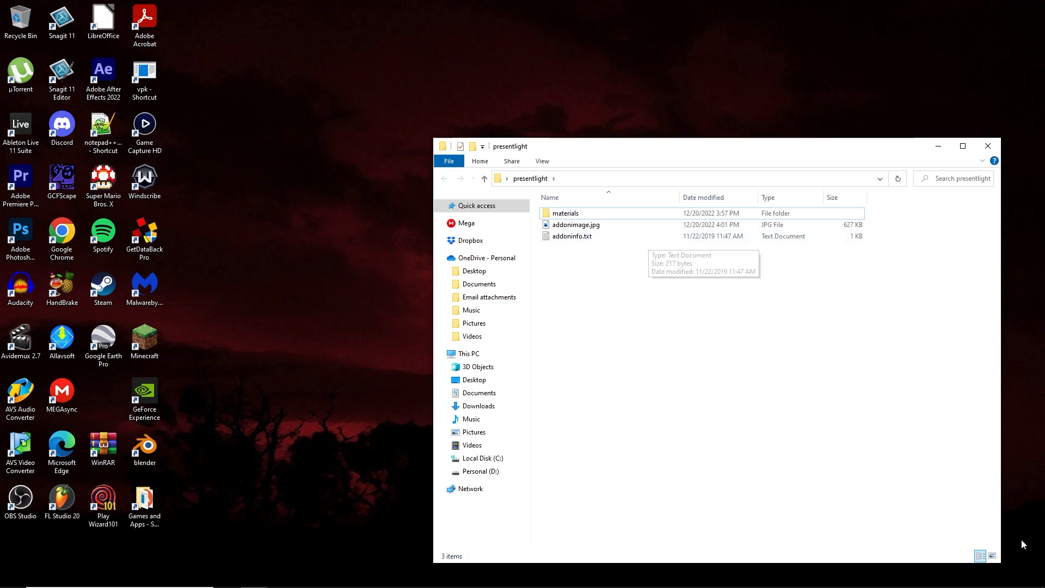
pyautogui.click(993, 555)
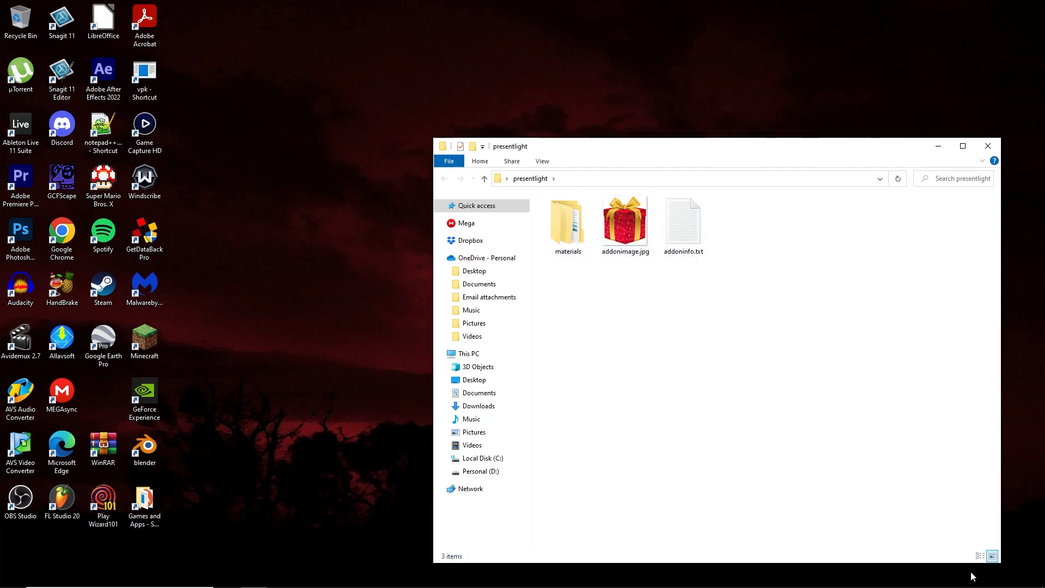
pyautogui.click(979, 556)
pyautogui.click(991, 151)
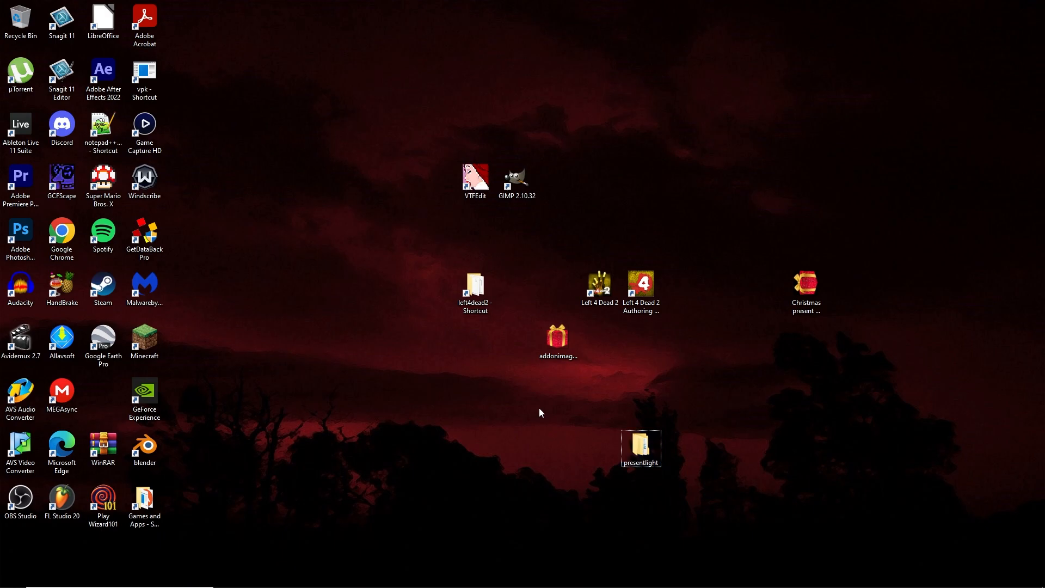
# - Go from the left4dead2 shortcut up to the Left 4 Dead 2 folder and select vpk.exe in its bin folder
pyautogui.click(482, 281)
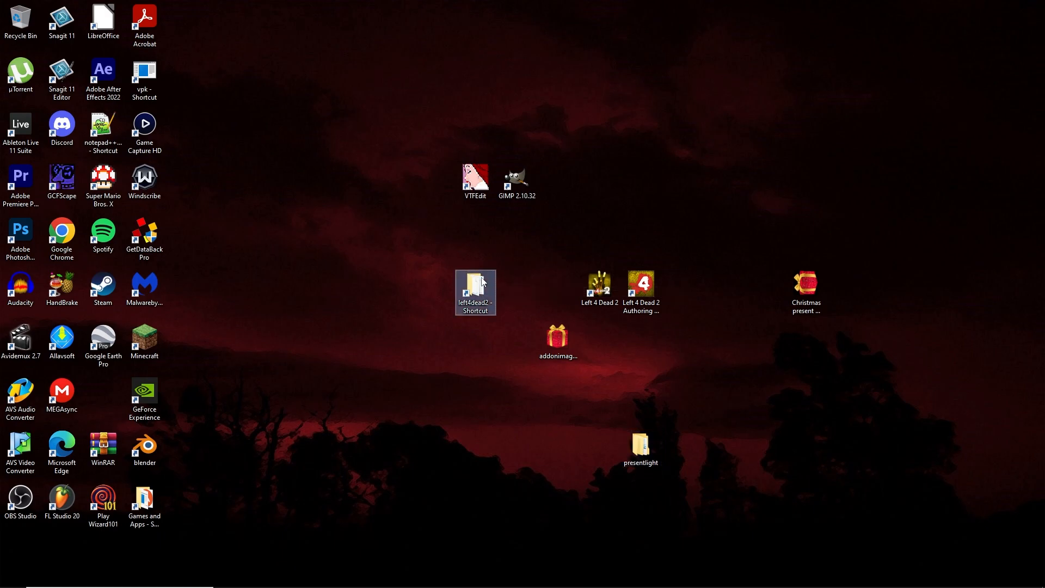
pyautogui.doubleClick(482, 281)
pyautogui.click(730, 180)
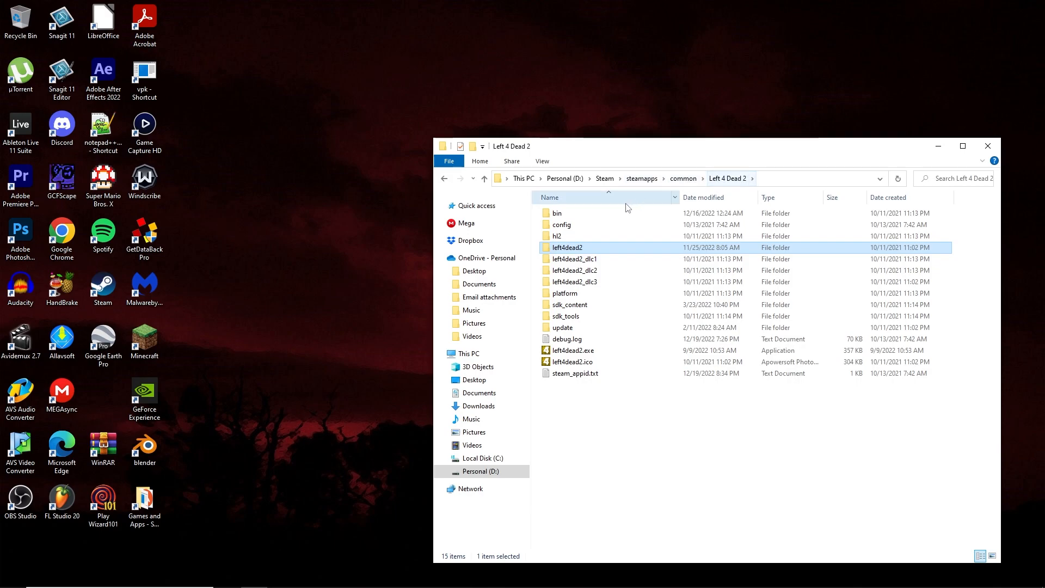
pyautogui.click(598, 217)
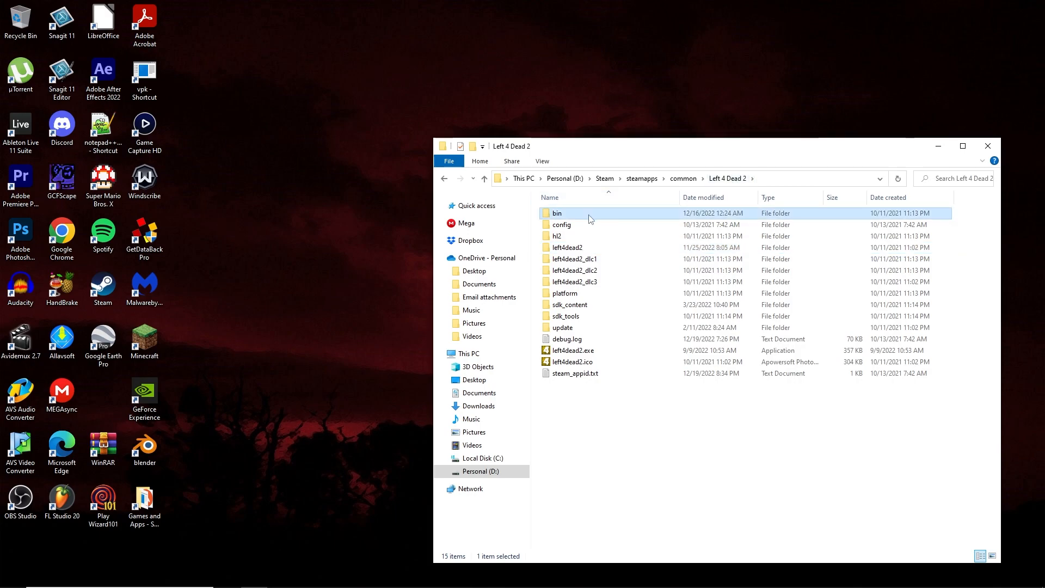
pyautogui.doubleClick(590, 217)
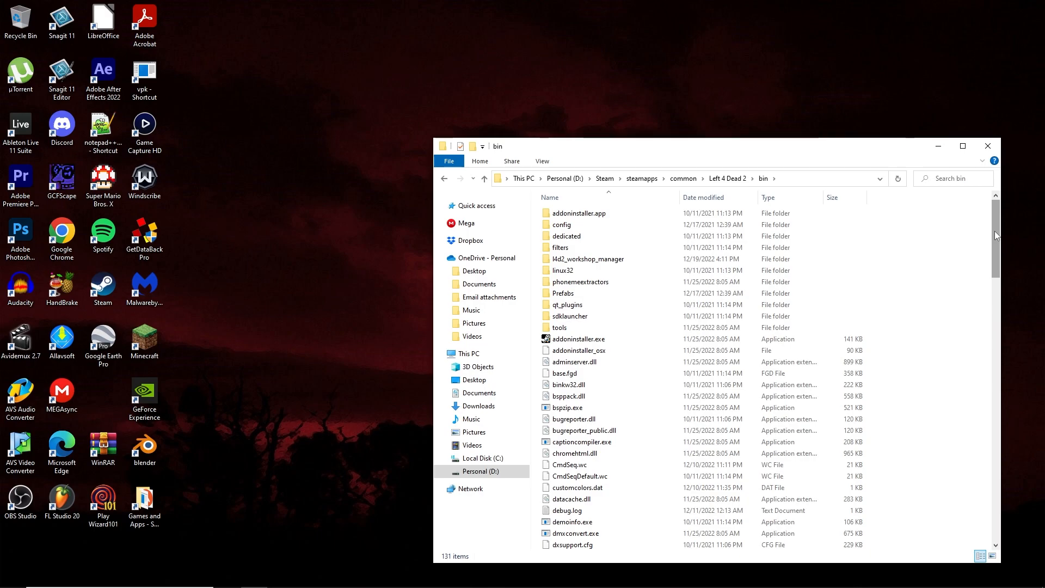
pyautogui.moveTo(995, 231); pyautogui.dragTo(1032, 502)
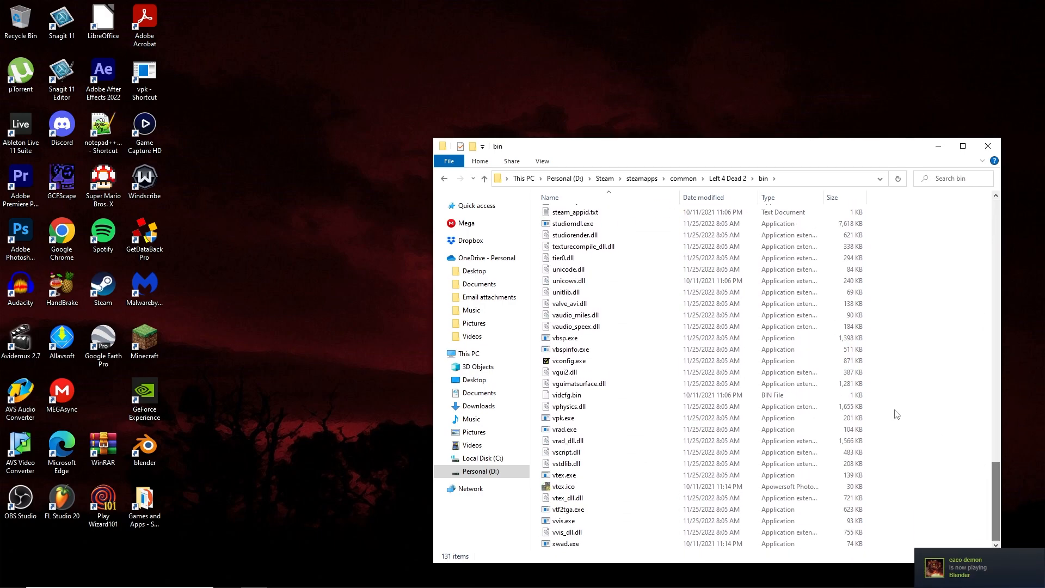
pyautogui.moveTo(663, 148); pyautogui.dragTo(548, 115)
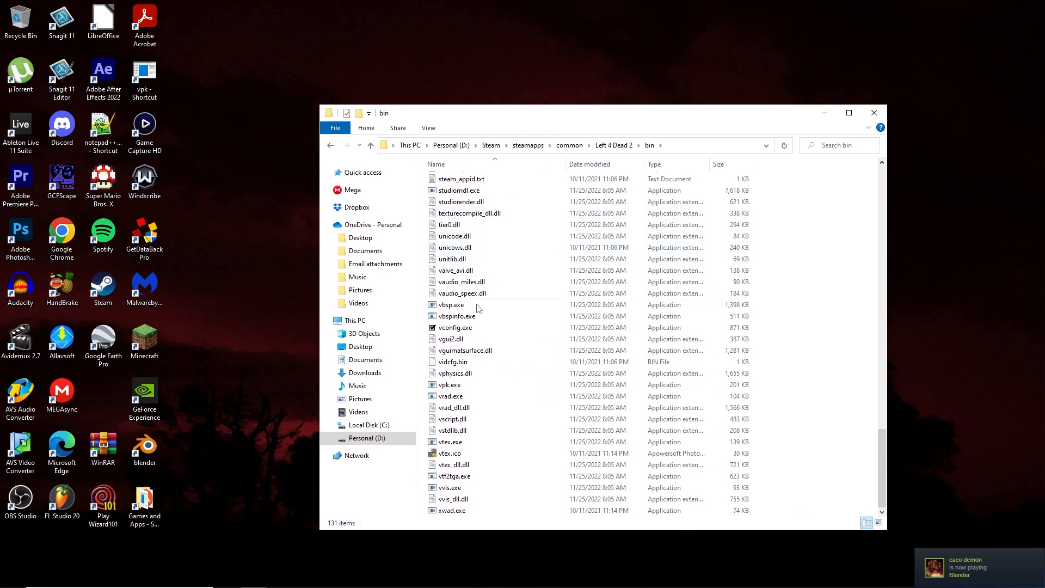
pyautogui.click(463, 386)
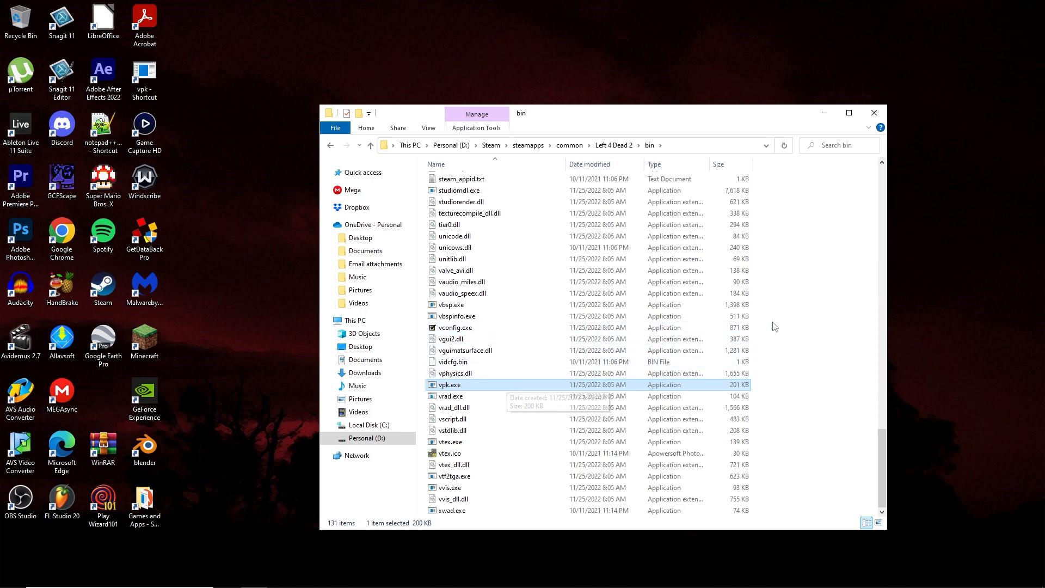
# - Pack the presentlight folder into a VPK file by dropping it onto vpk.exe in the bin folder
pyautogui.moveTo(686, 117); pyautogui.dragTo(429, 120)
pyautogui.moveTo(643, 445); pyautogui.dragTo(850, 446)
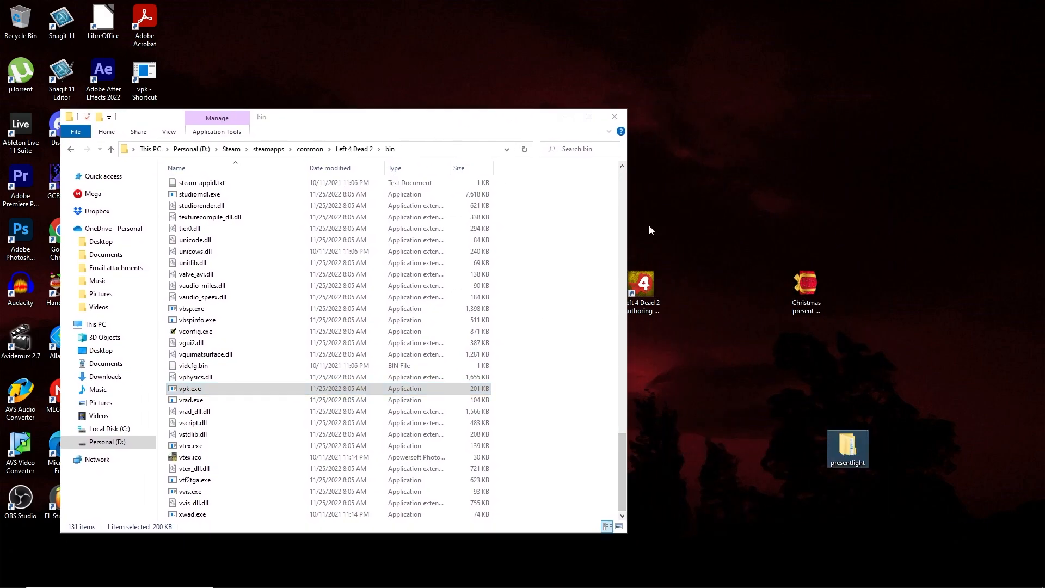
pyautogui.moveTo(469, 122); pyautogui.dragTo(663, 132)
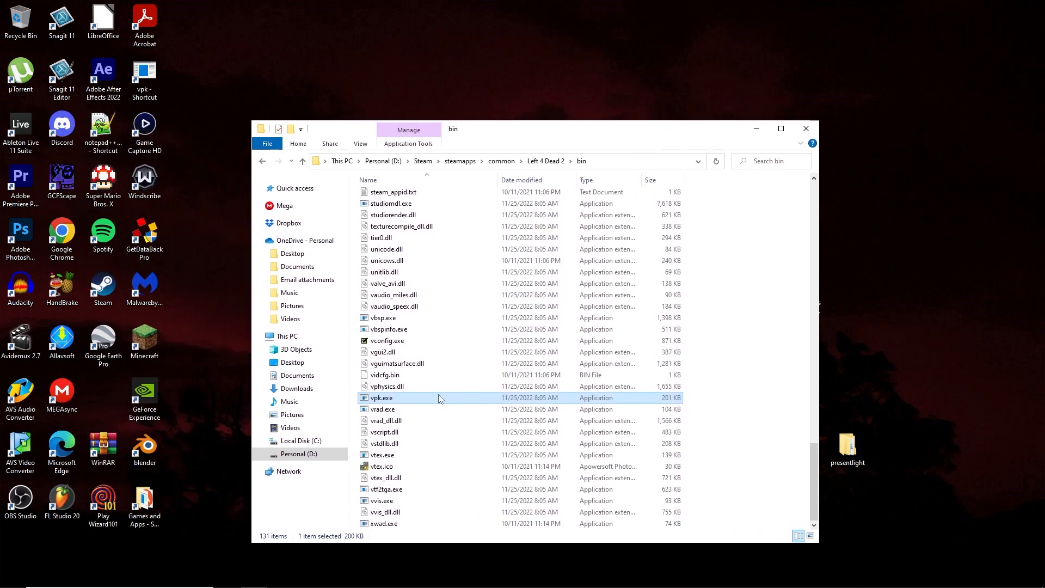
pyautogui.click(866, 455)
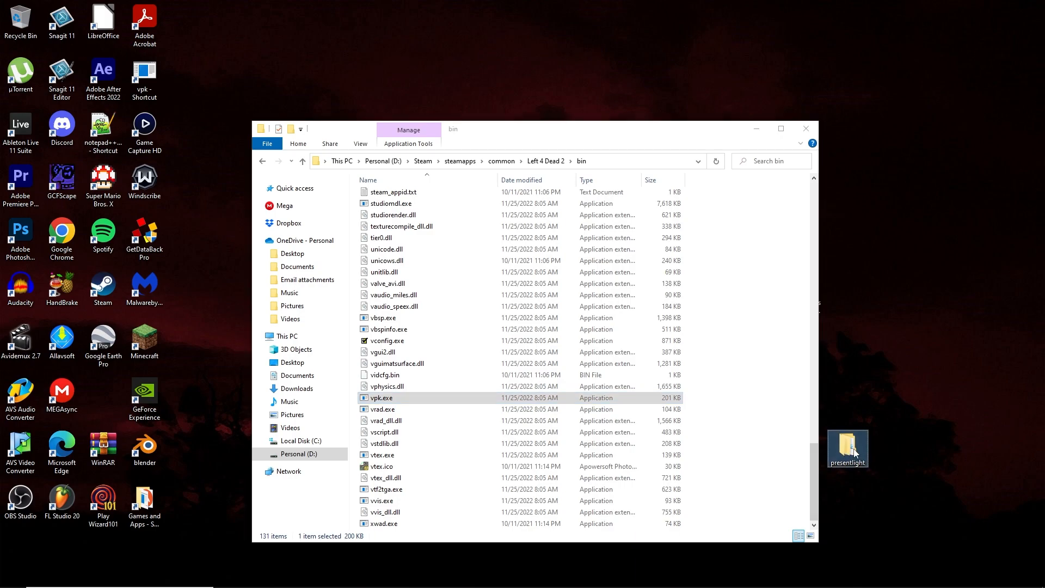
pyautogui.moveTo(855, 451); pyautogui.dragTo(420, 403)
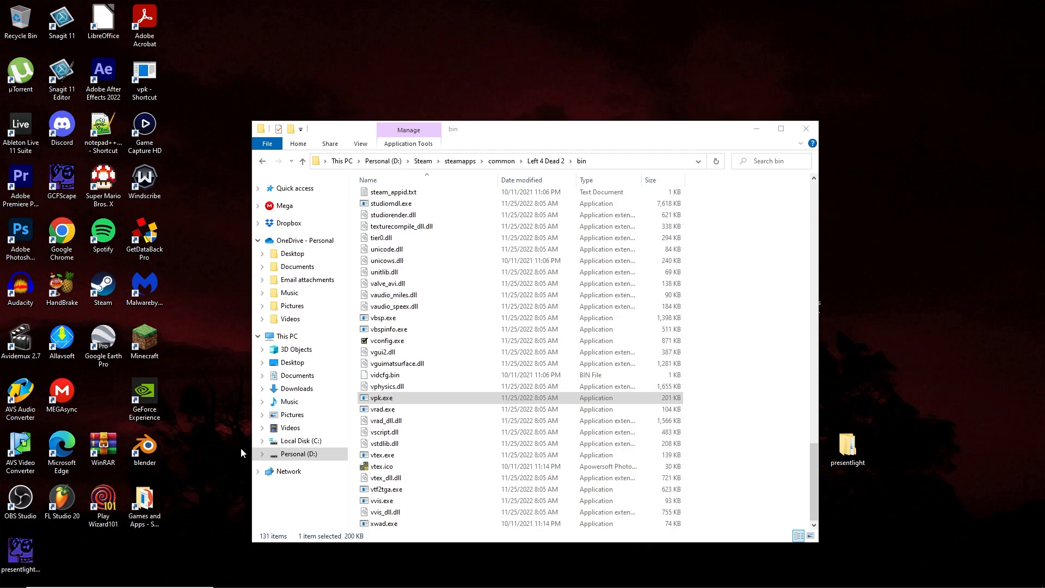
# - Place presentlight.vpk in the open desktop area above the presentlight folder, and inspect its contents in GCFScape
pyautogui.moveTo(8, 566); pyautogui.dragTo(922, 374)
pyautogui.doubleClick(933, 338)
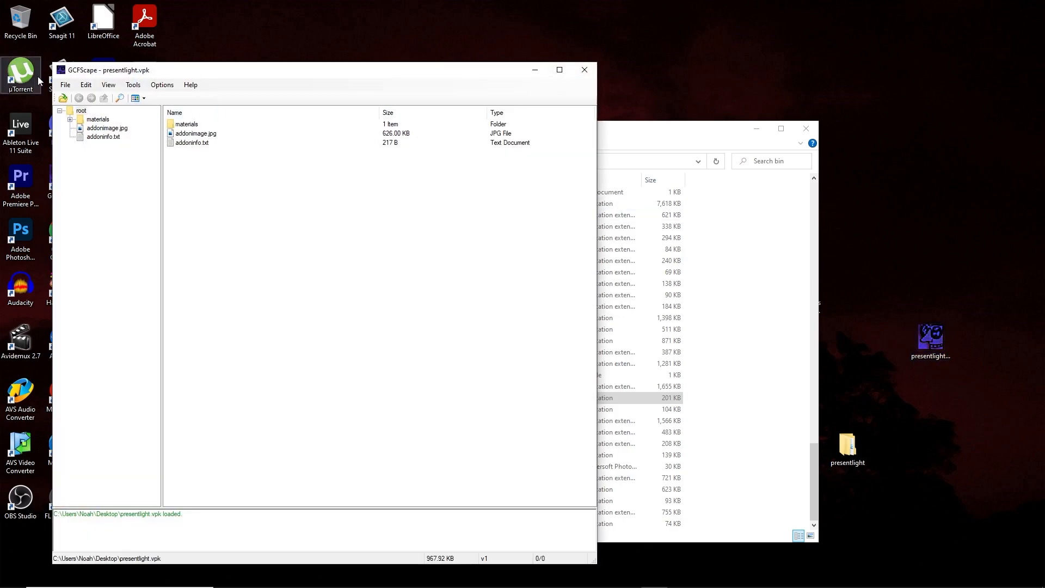
pyautogui.click(585, 69)
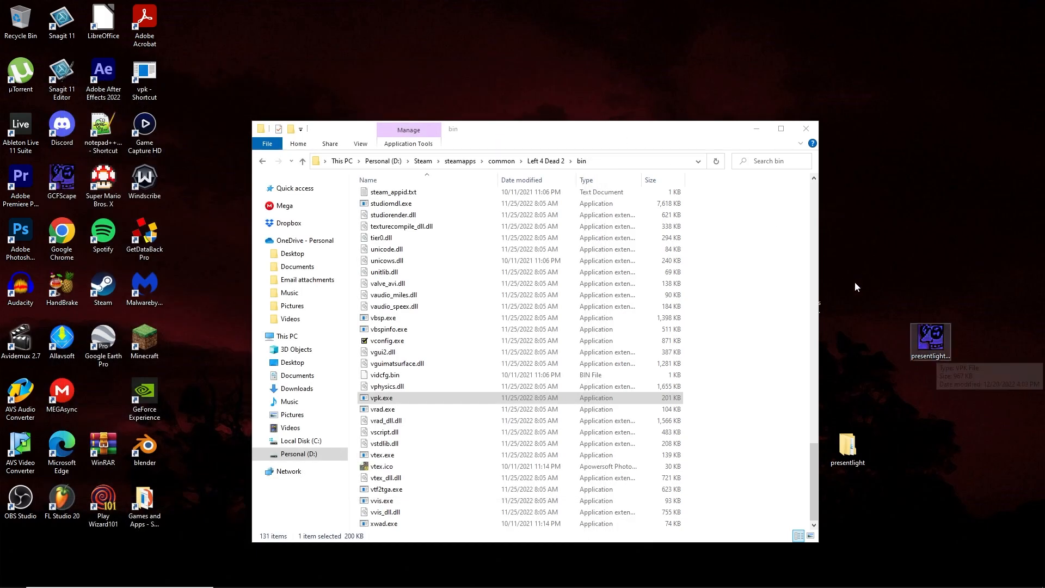
# - Navigate from the bin folder to the addons folder inside Left 4 Dead 2\left4dead2
pyautogui.moveTo(612, 139); pyautogui.dragTo(582, 146)
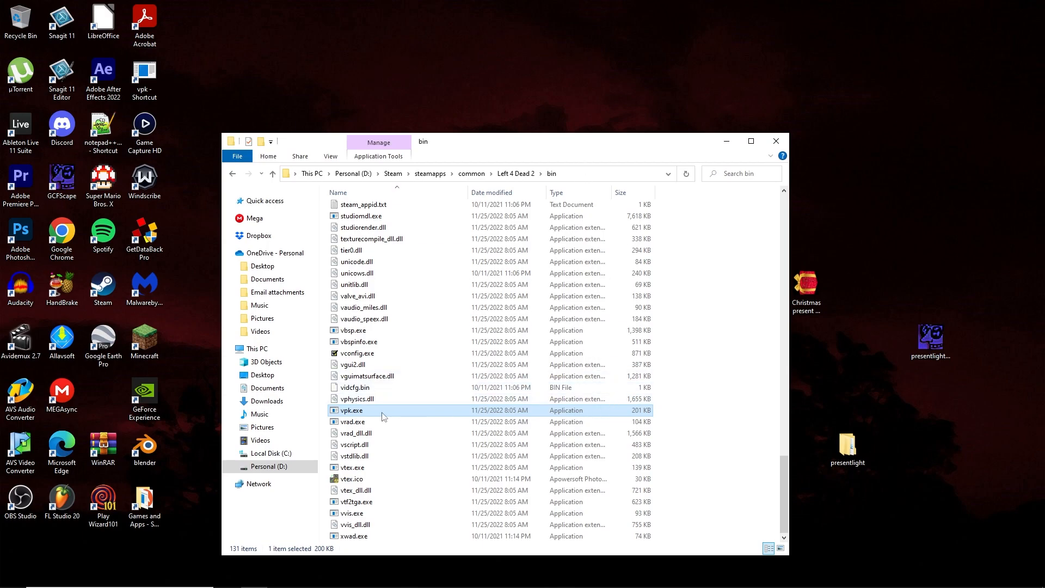
pyautogui.moveTo(611, 141); pyautogui.dragTo(581, 164)
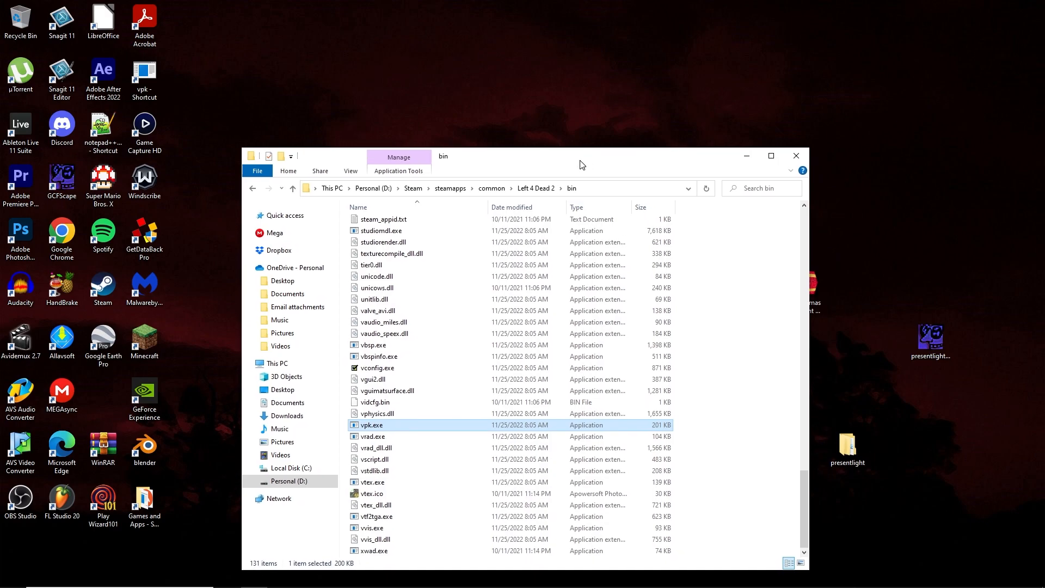
pyautogui.click(934, 340)
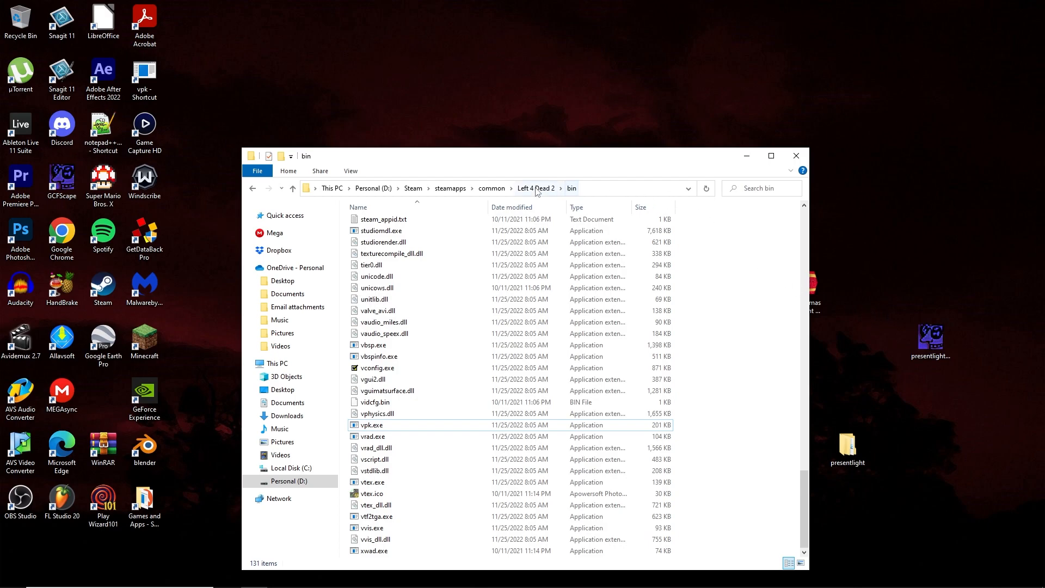
pyautogui.moveTo(805, 478); pyautogui.dragTo(679, 197)
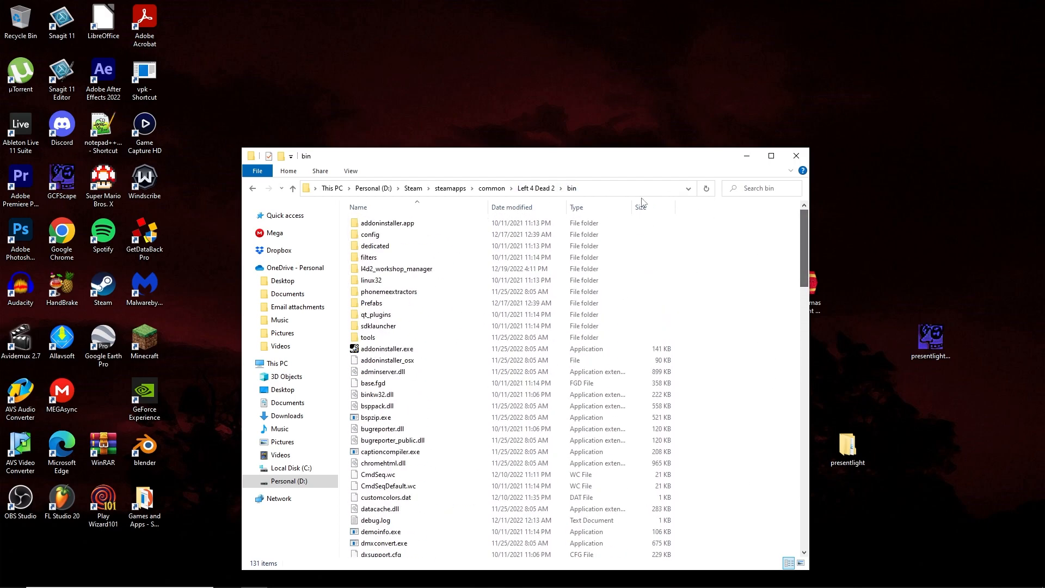
pyautogui.click(535, 188)
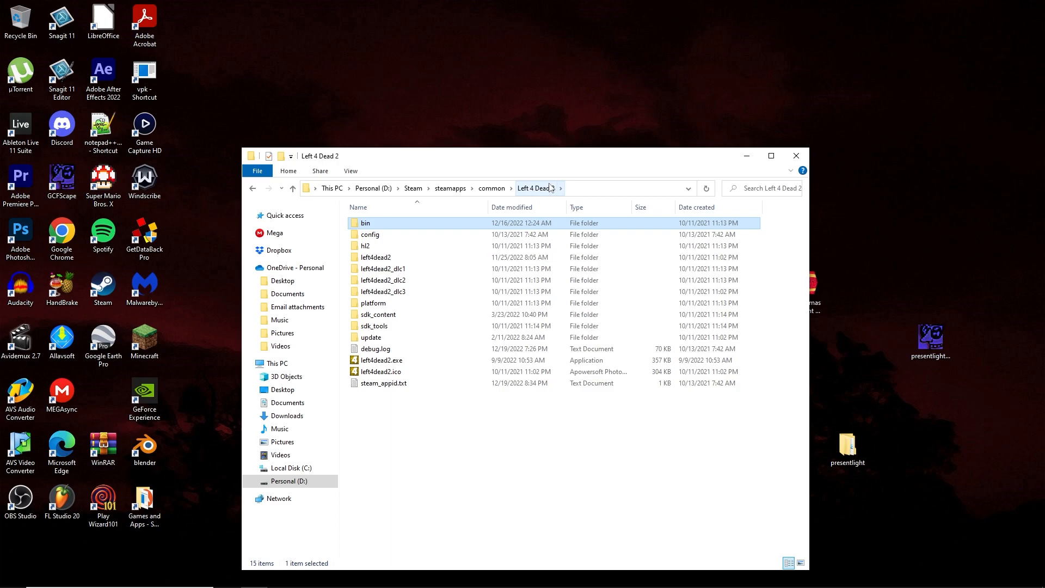
pyautogui.click(400, 260)
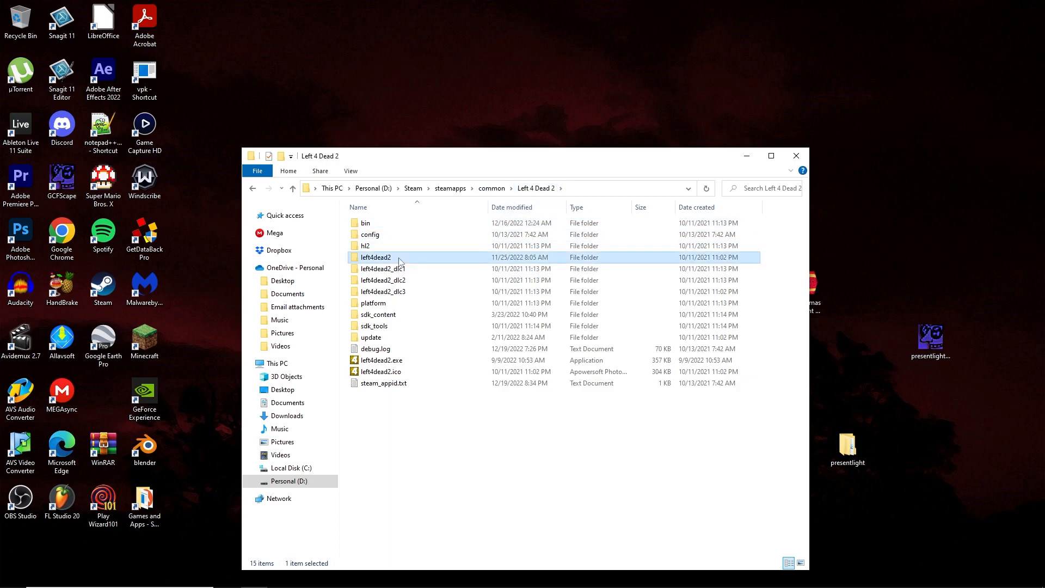
pyautogui.doubleClick(400, 261)
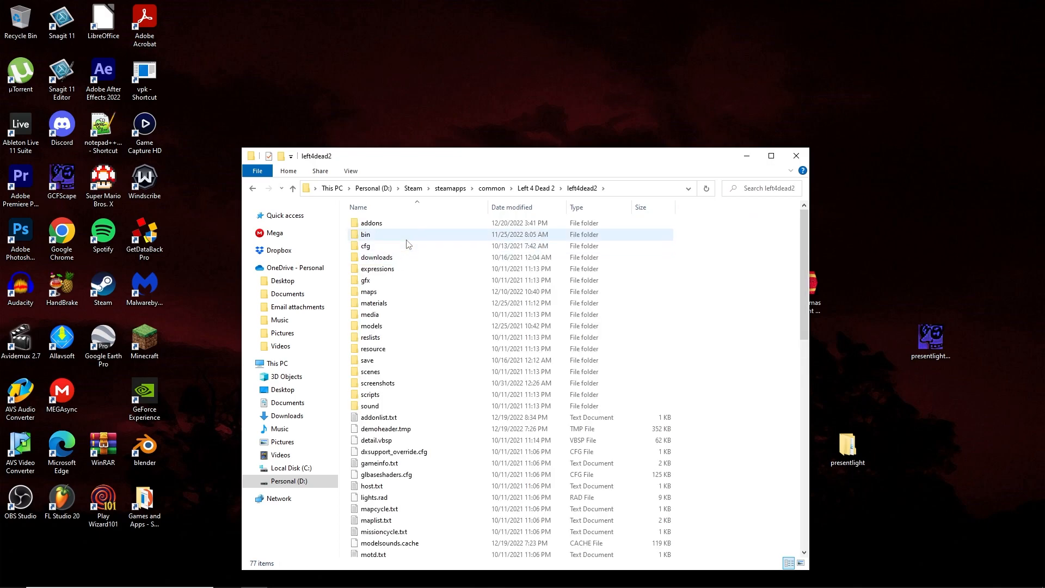
pyautogui.doubleClick(408, 224)
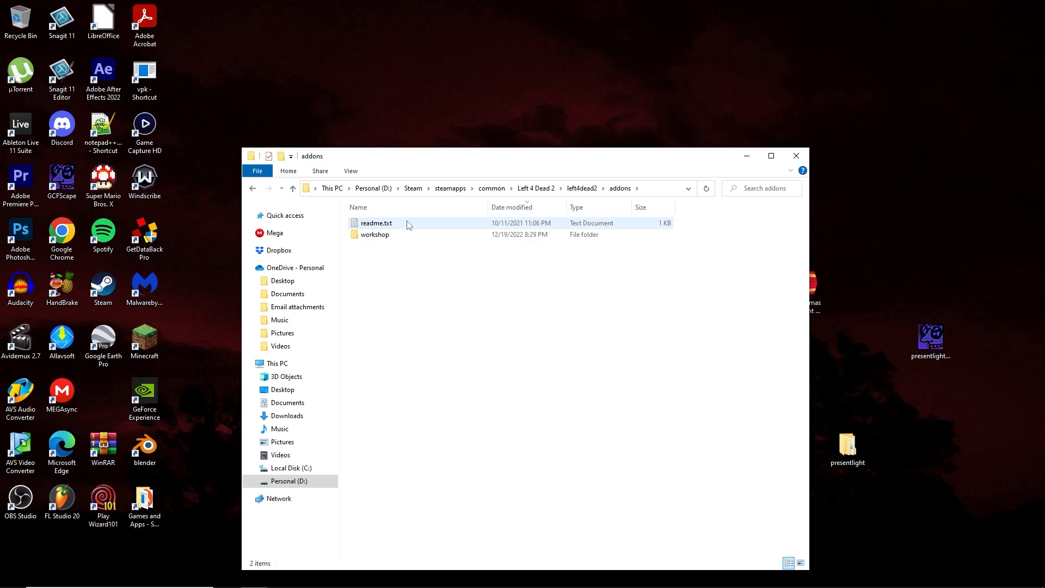
# - Move presentlight.vpk from the desktop into the addons folder and close the folder window
pyautogui.click(932, 354)
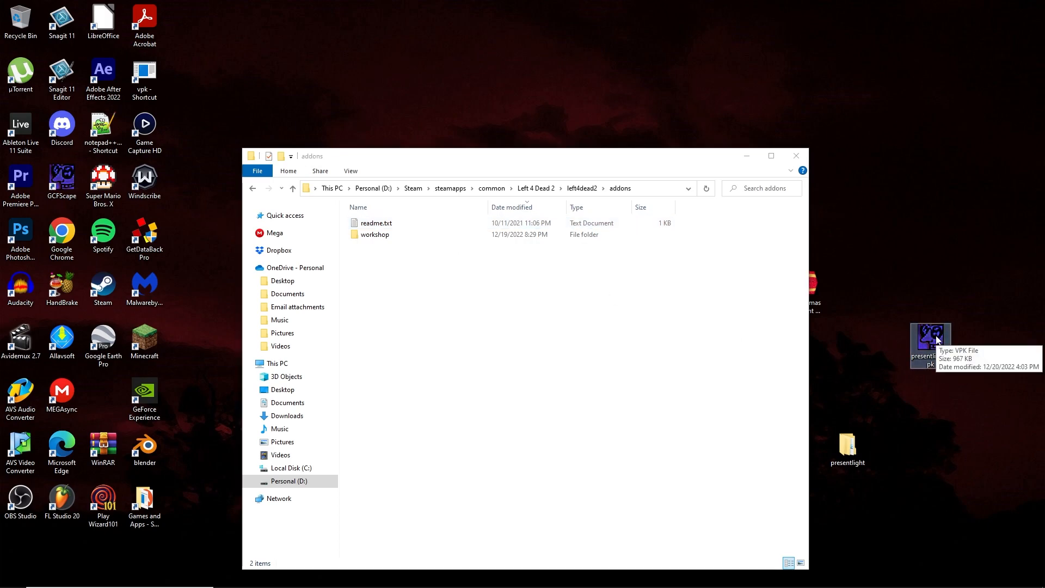
pyautogui.moveTo(933, 349); pyautogui.dragTo(511, 287)
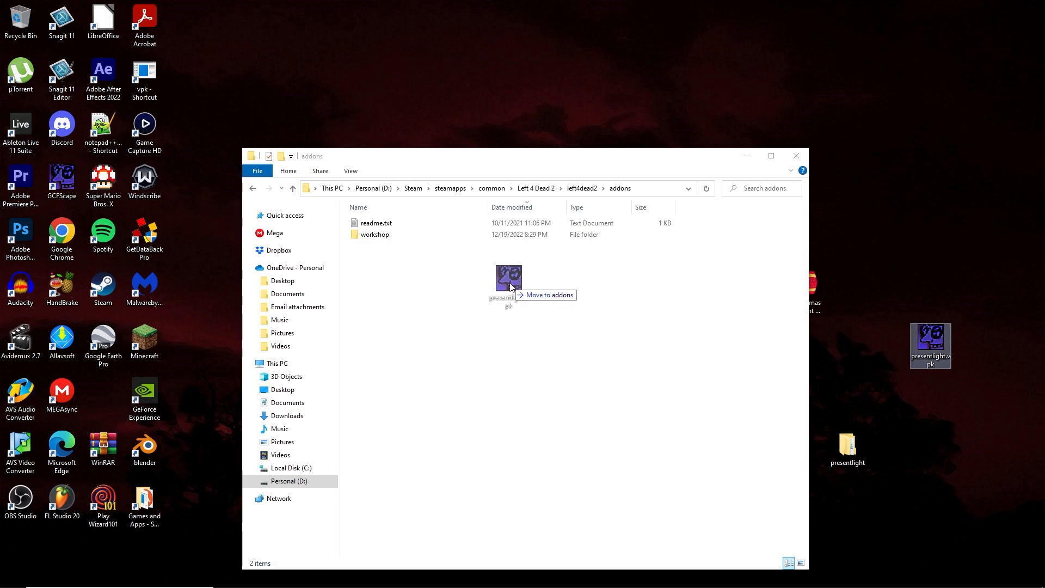
pyautogui.moveTo(510, 287); pyautogui.dragTo(509, 288)
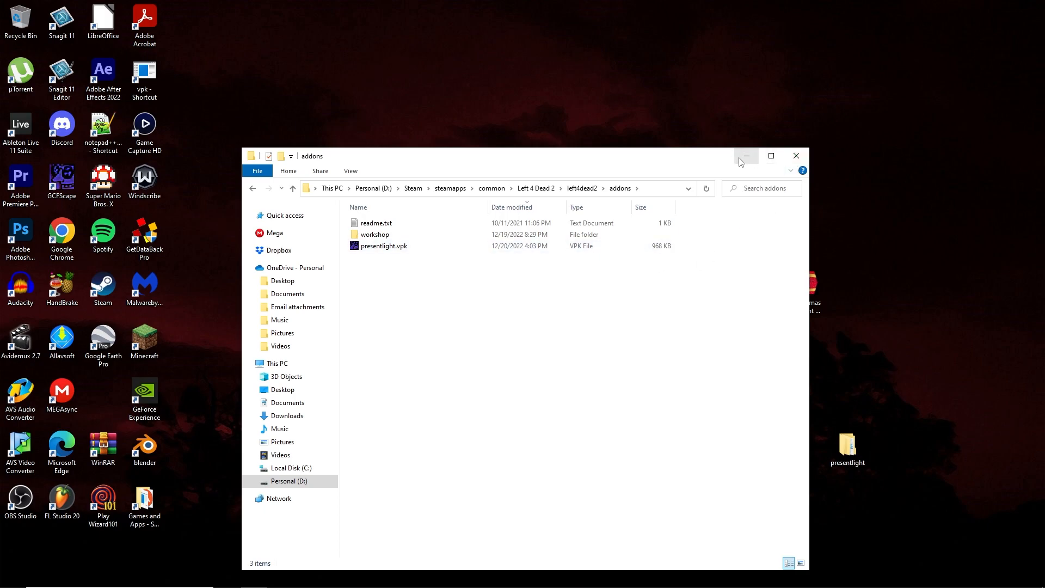
pyautogui.click(804, 158)
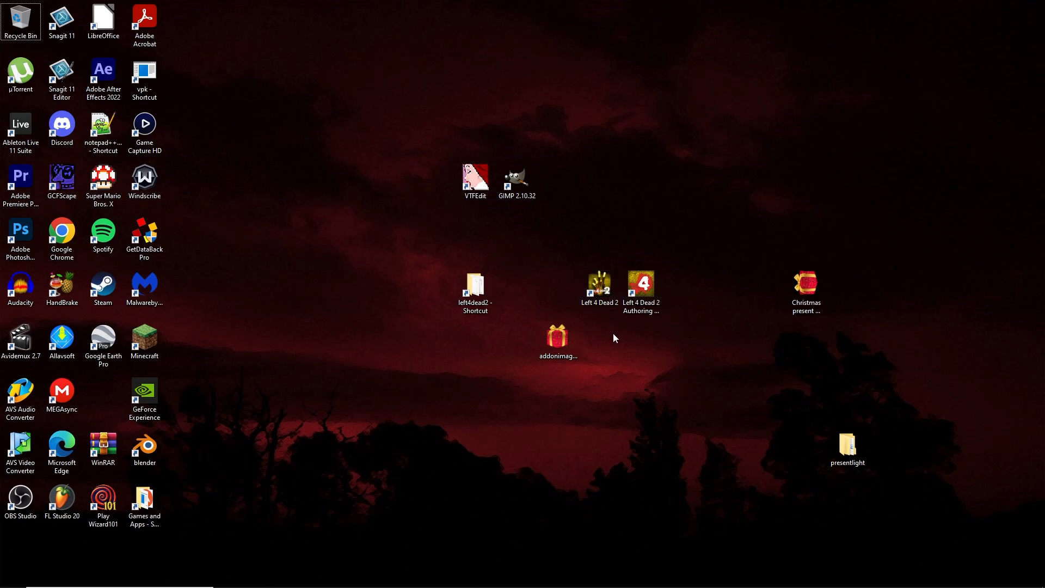
# - Launch Left 4 Dead 2 and open its Add-ons list to check the installed add-on
pyautogui.click(606, 290)
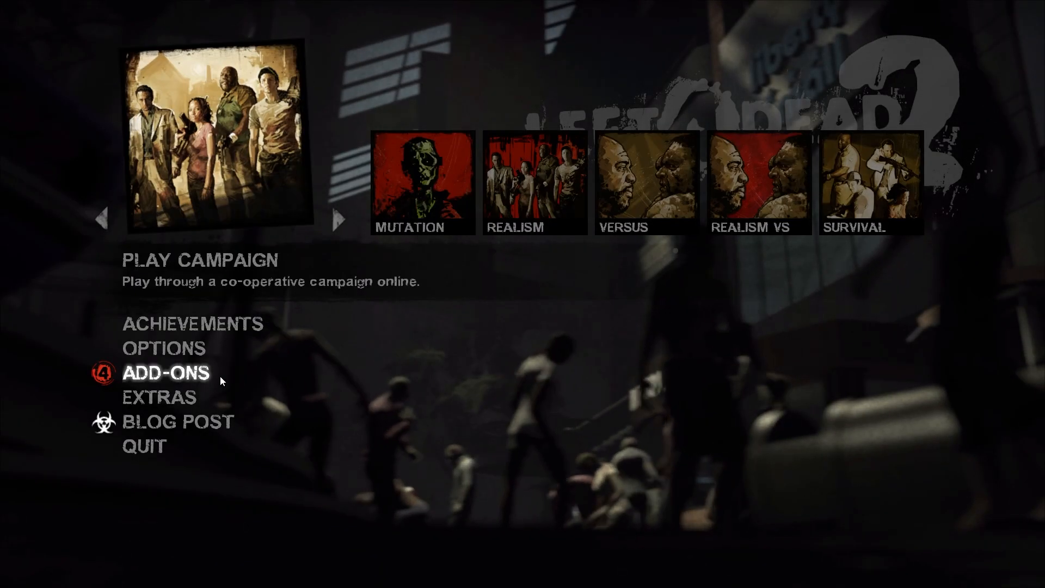
pyautogui.click(257, 380)
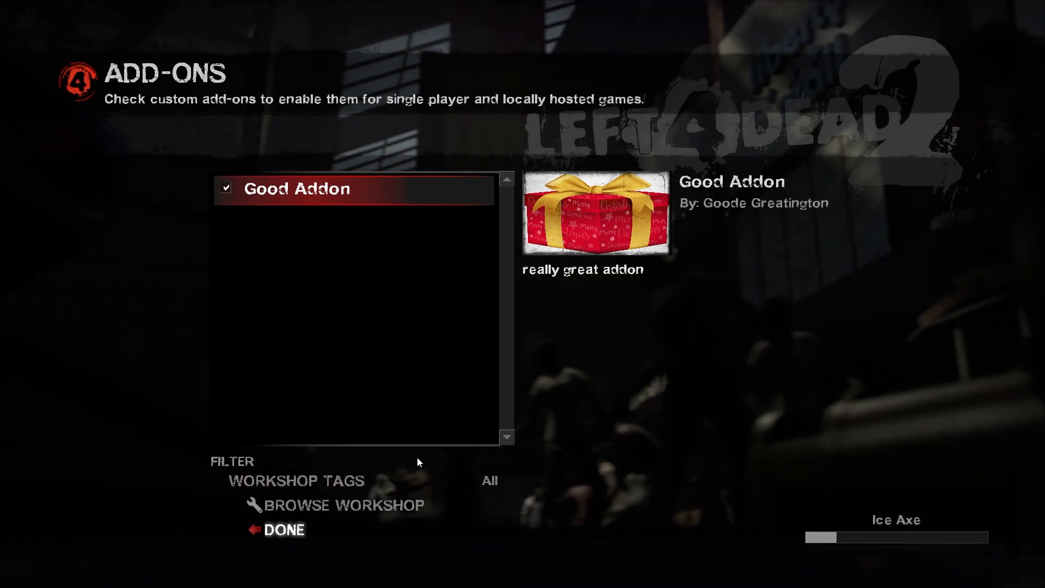
# - Leave the add-ons list and make sure Allow Developer Console is set to Enabled in the Keyboard/Mouse options
pyautogui.press('Escape')
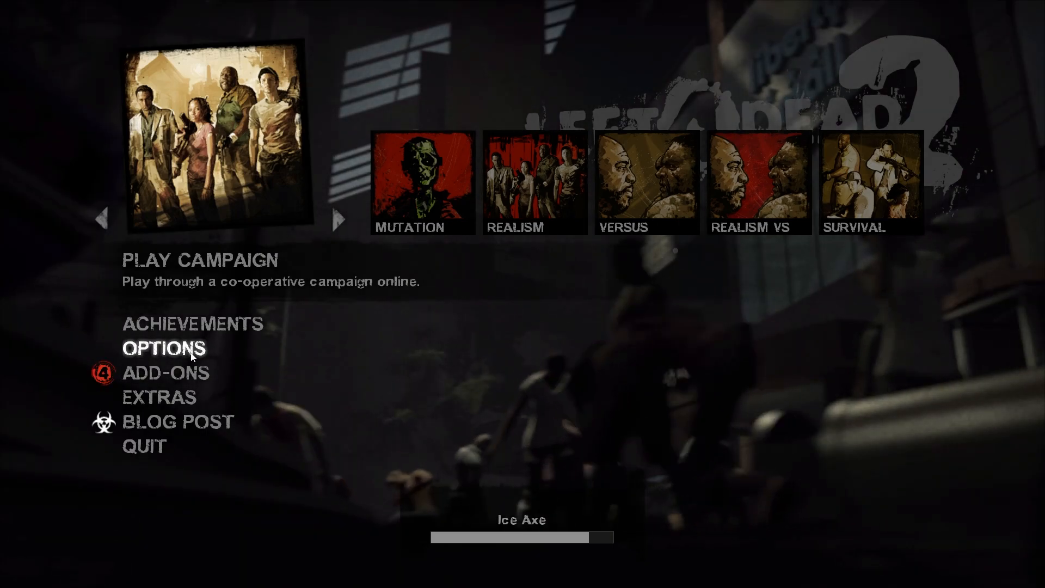
pyautogui.click(188, 351)
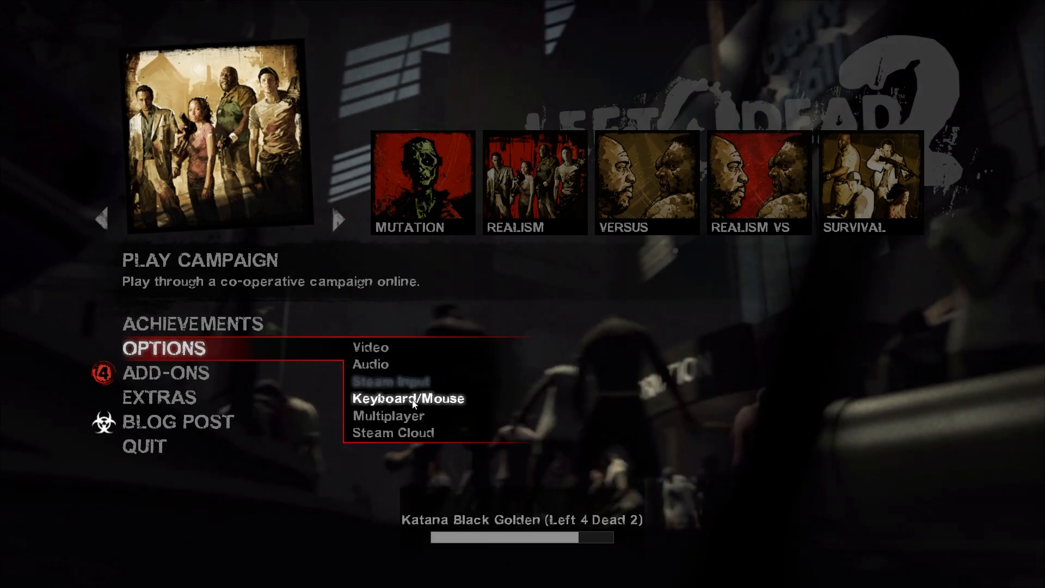
pyautogui.click(413, 400)
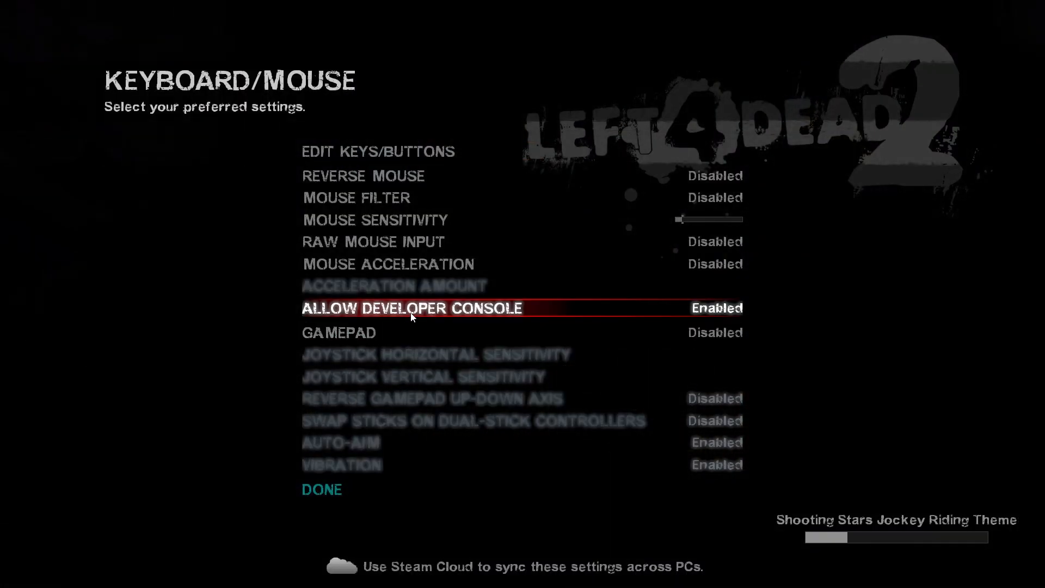
pyautogui.click(413, 313)
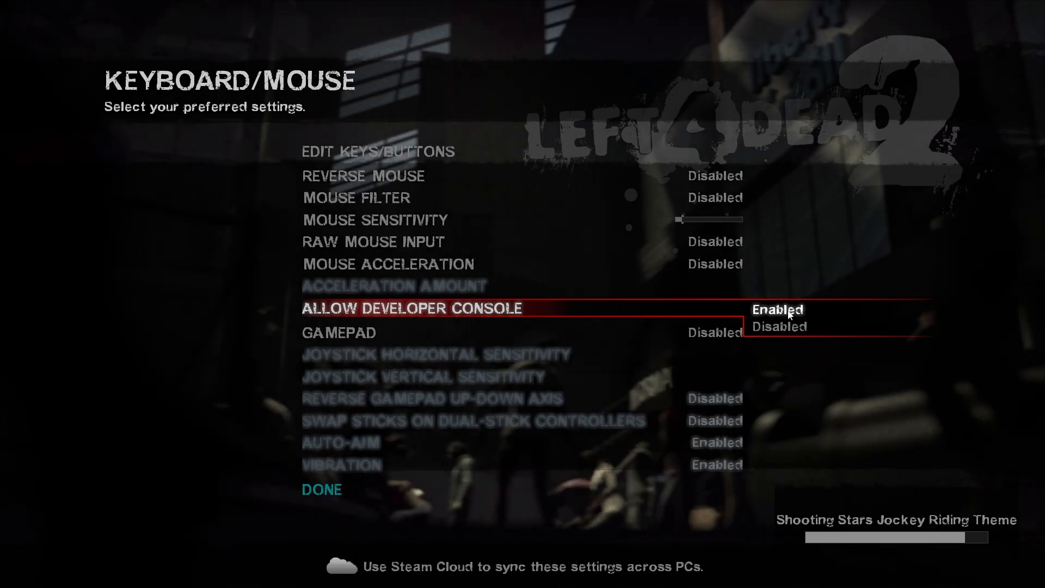
pyautogui.click(324, 490)
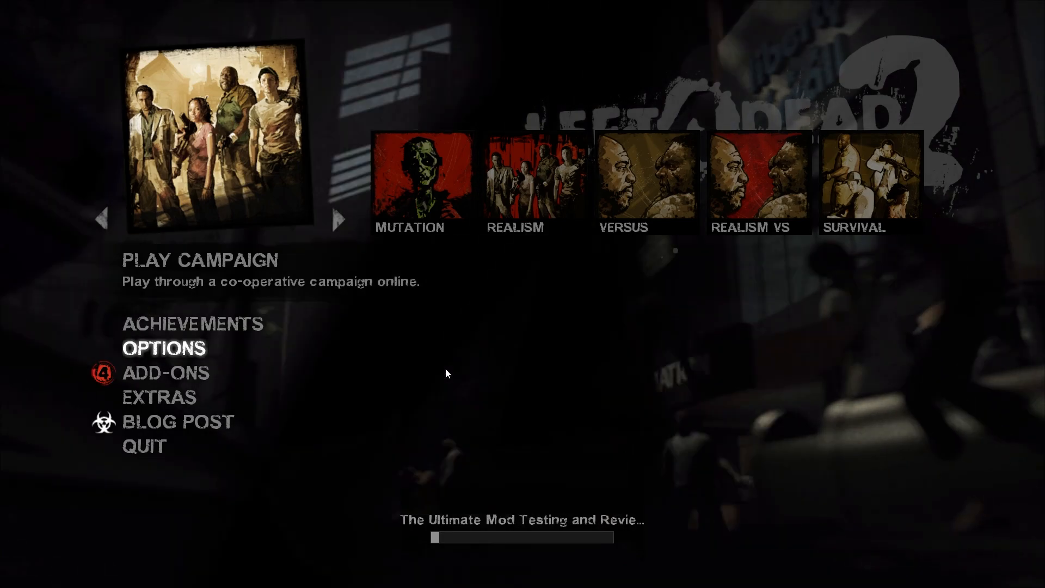
# - Open the developer console and load a level with the command map c14m2_lighthouse
pyautogui.press('`')
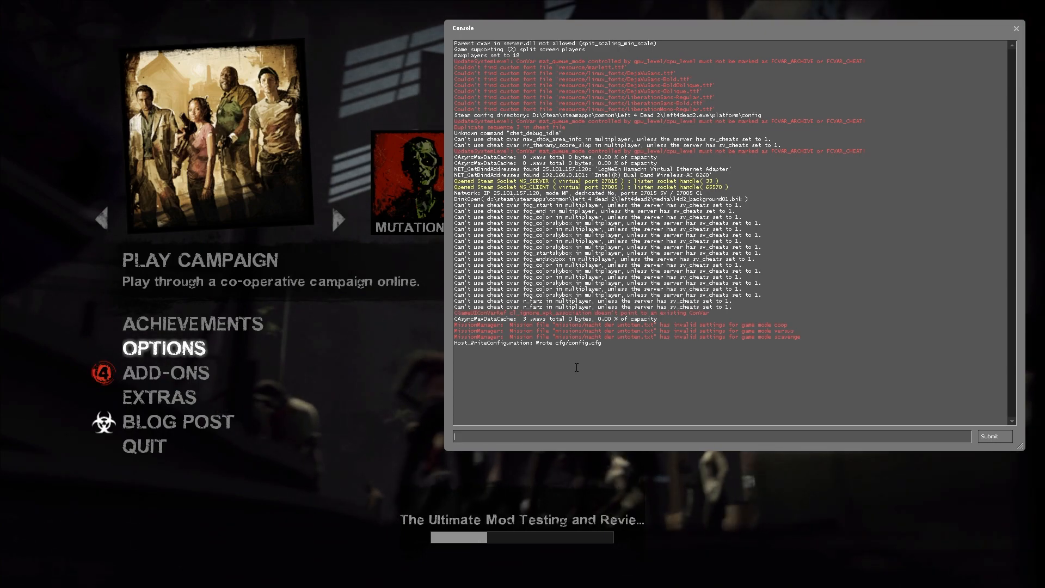
pyautogui.write('map')
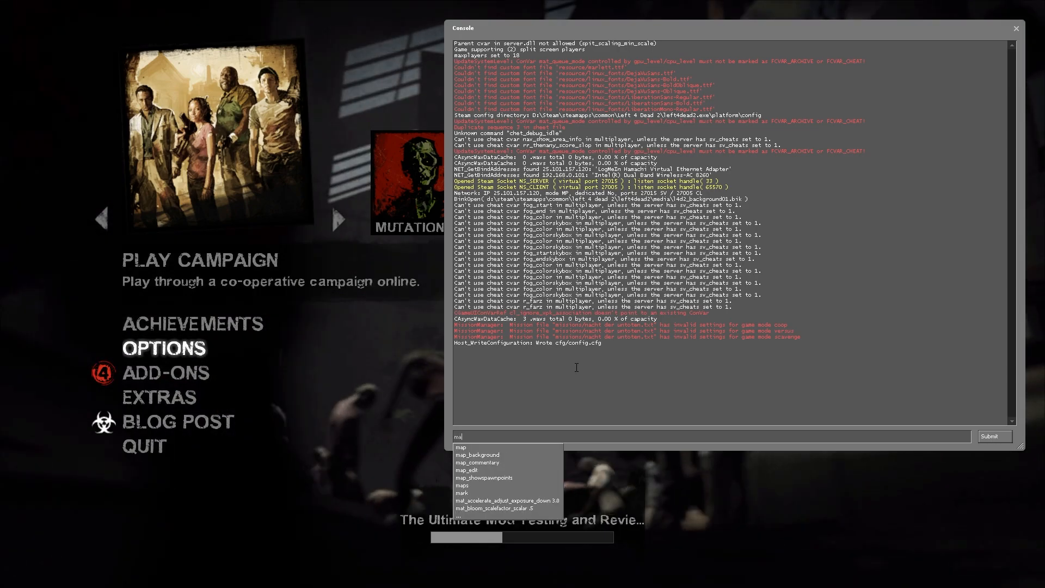
pyautogui.press('Down')
pyautogui.press('Down')
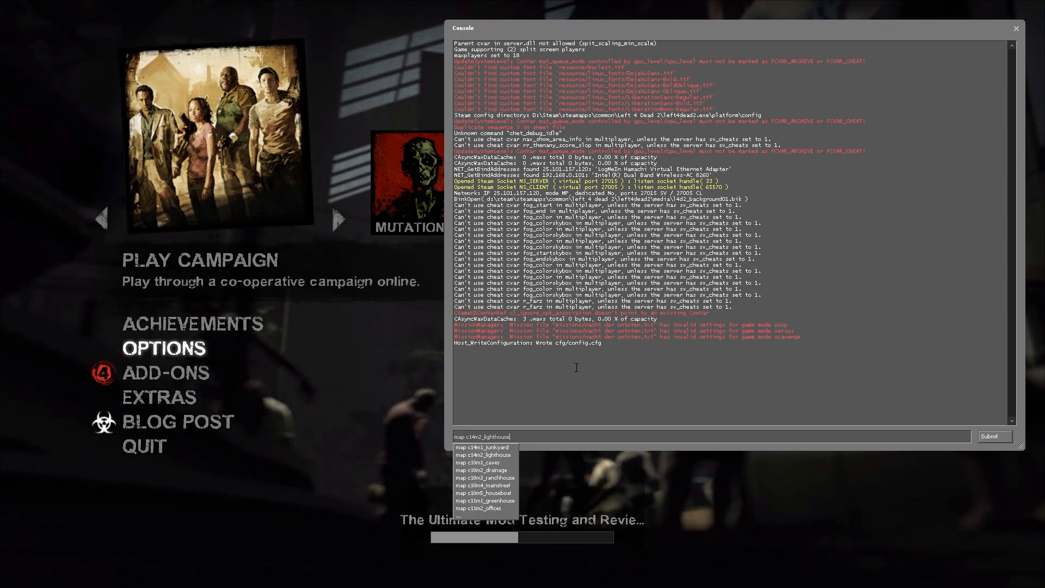
pyautogui.press('Return')
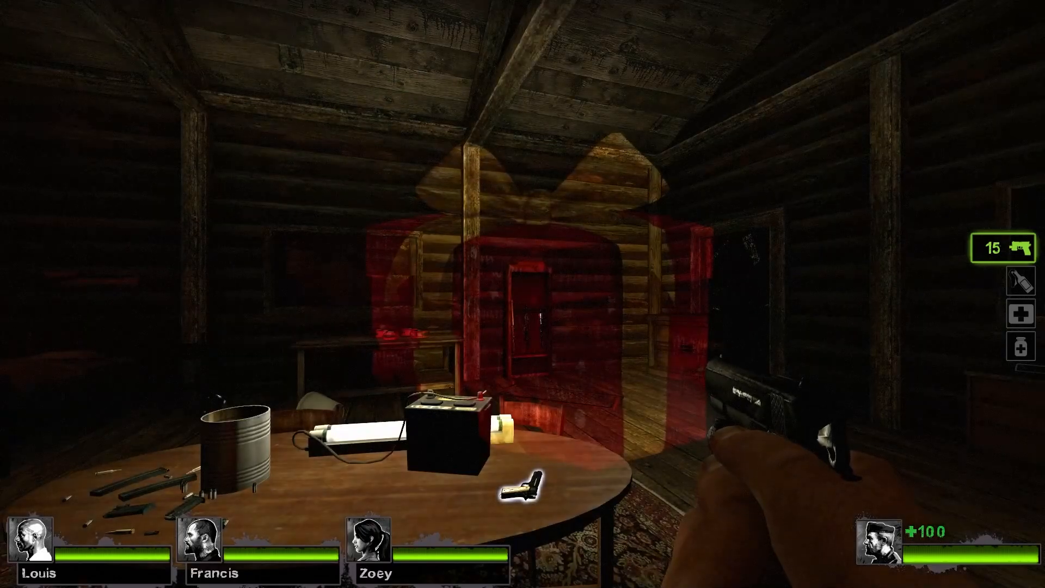
# - Walk around the cabin and examine the present-shaped flashlight beam on walls, doors and furniture from close and far
pyautogui.press('w')
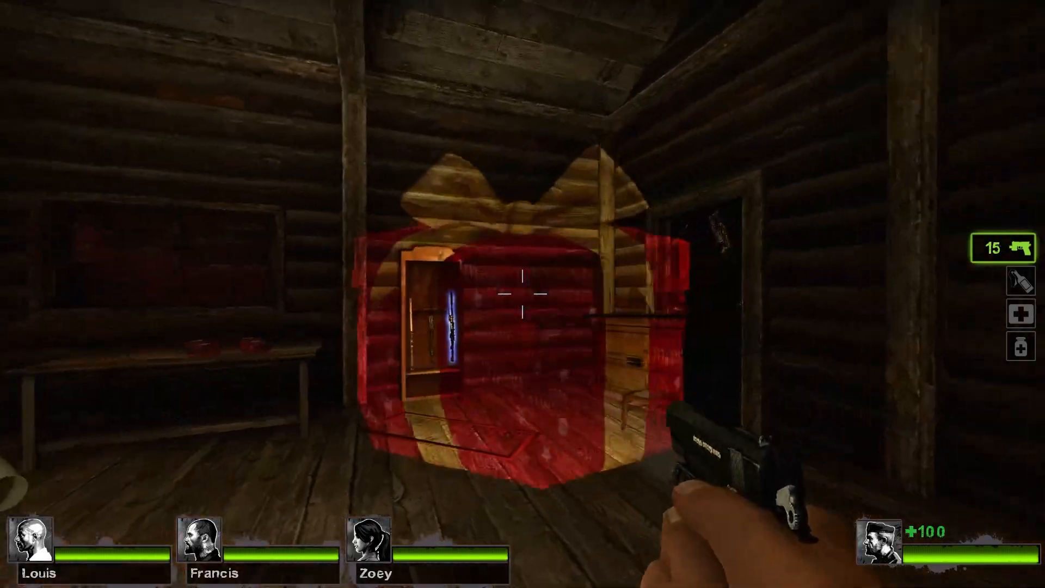
pyautogui.press('w')
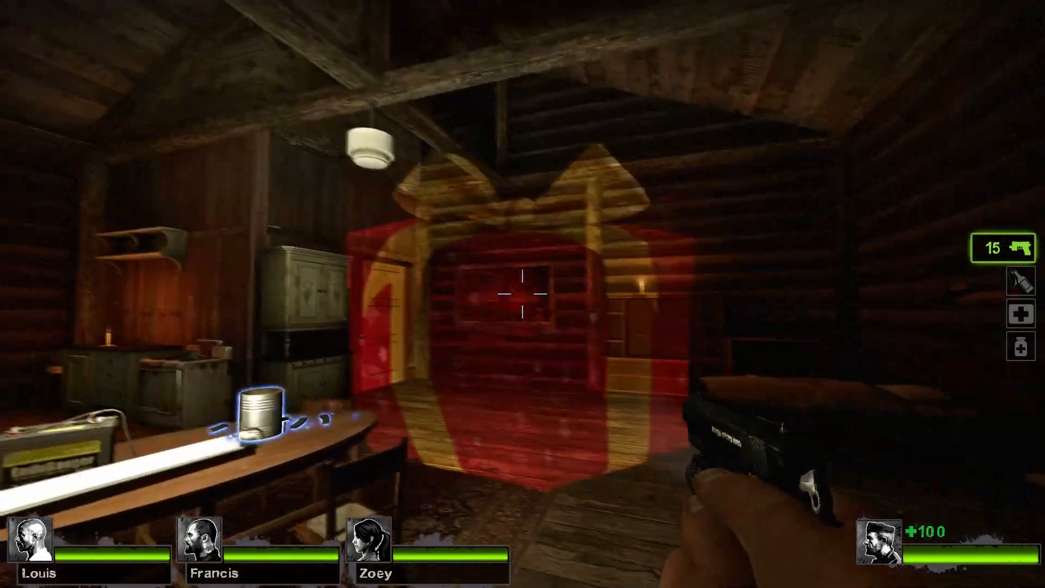
pyautogui.press('w')
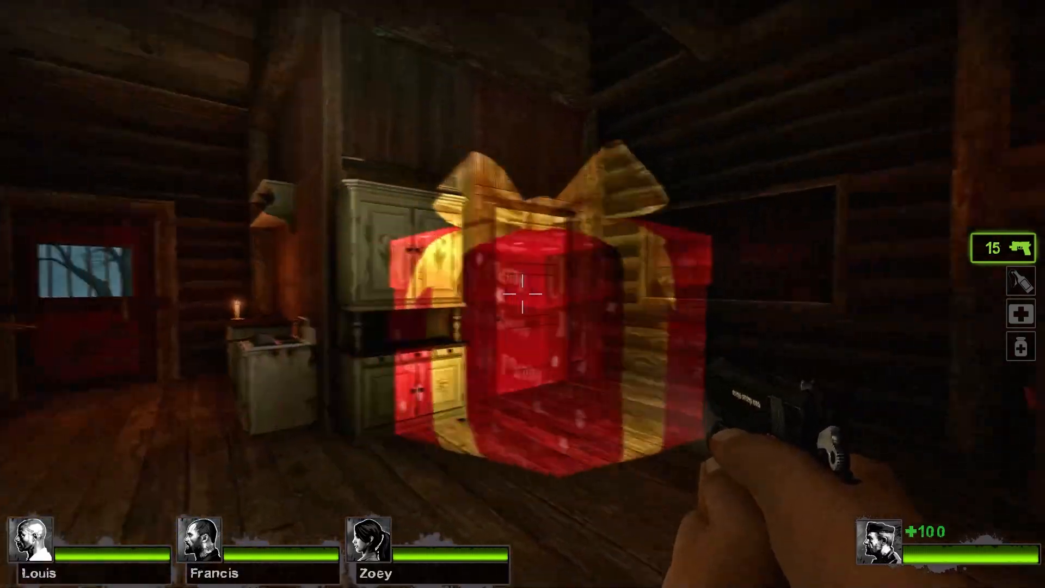
pyautogui.press('w')
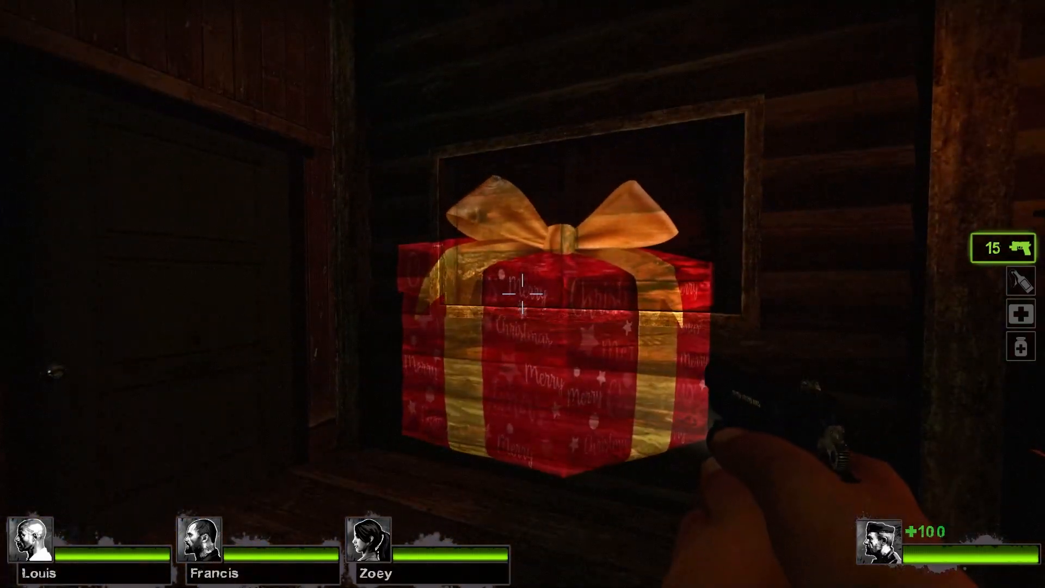
pyautogui.press('s')
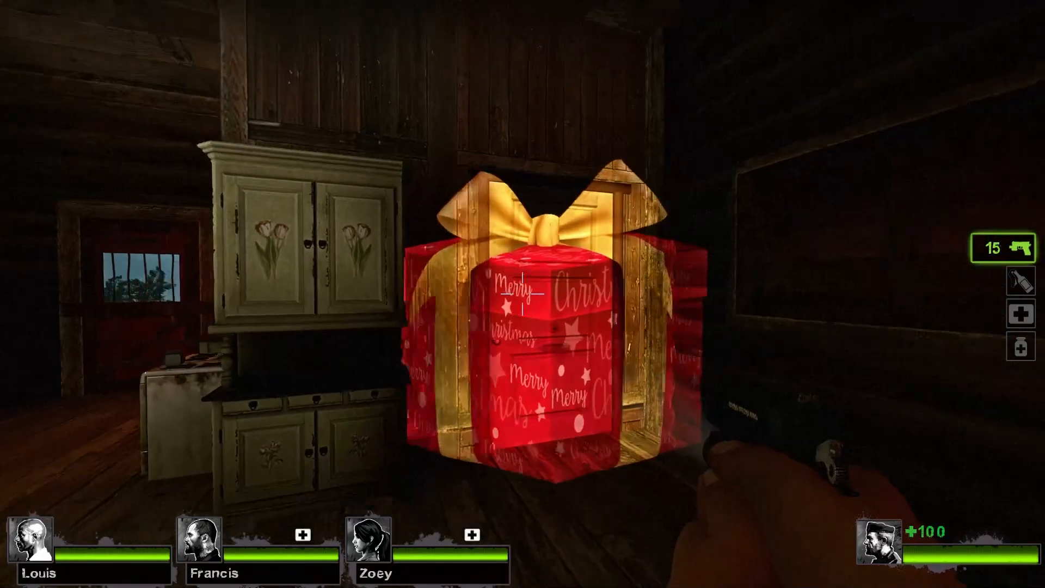
pyautogui.press('s')
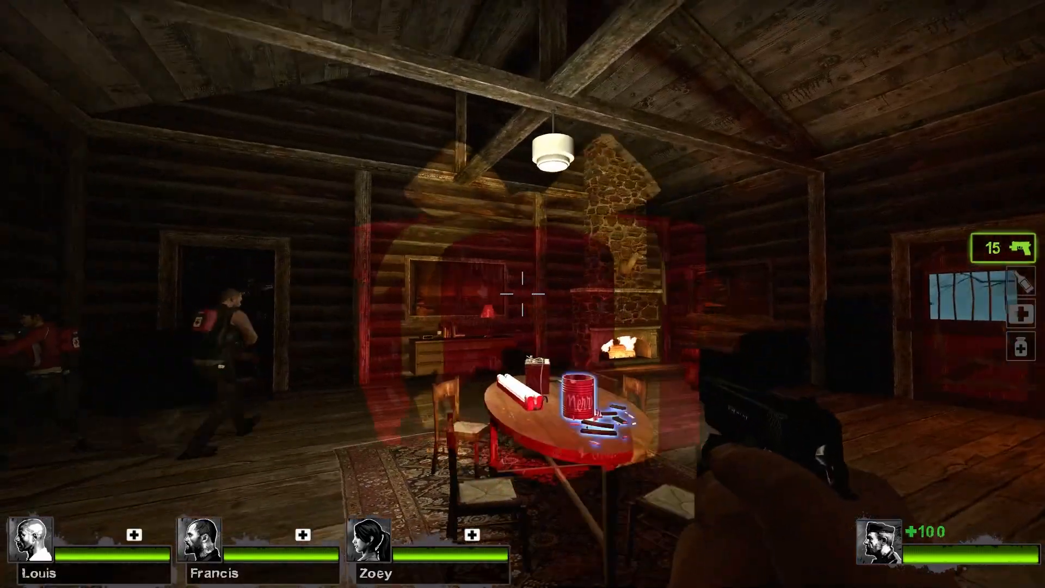
pyautogui.press('s')
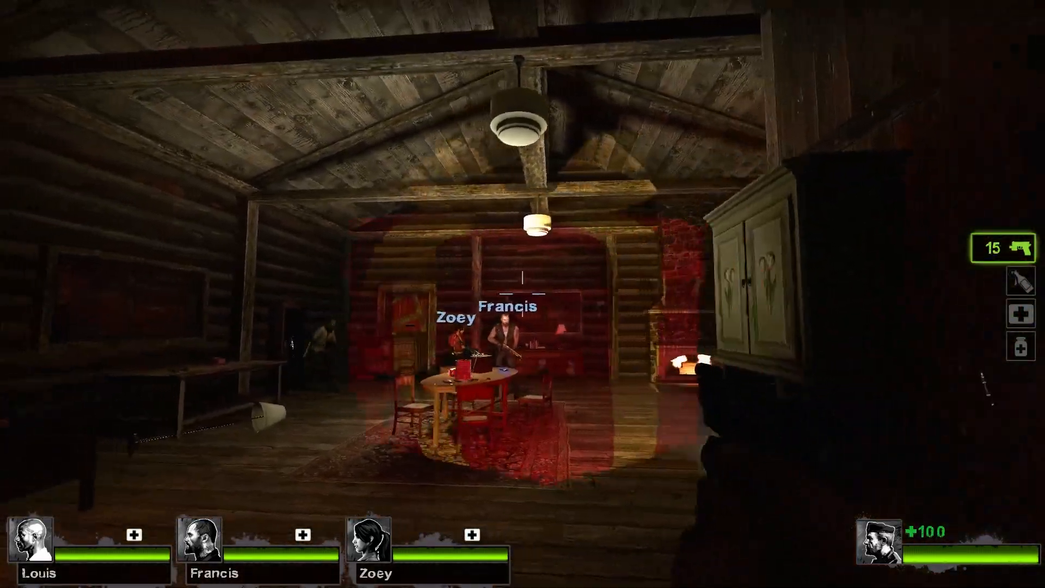
pyautogui.press('a')
pyautogui.press('w')
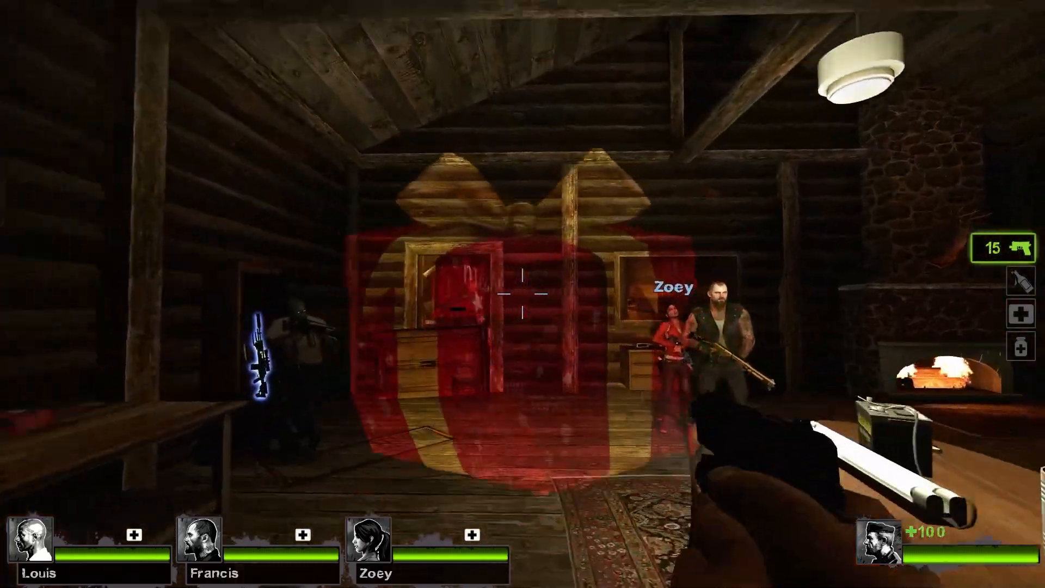
pyautogui.press('w')
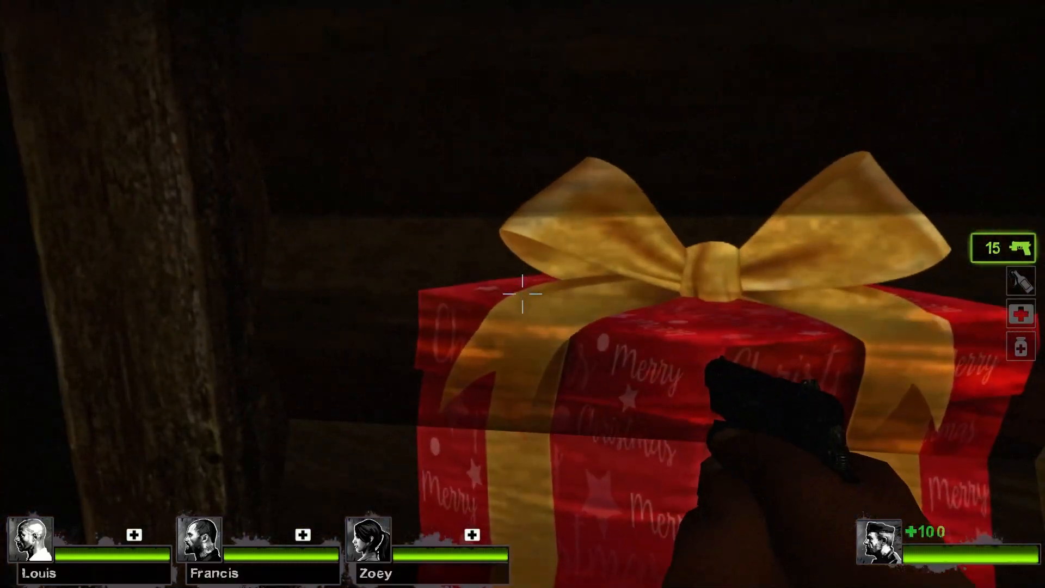
pyautogui.press('s')
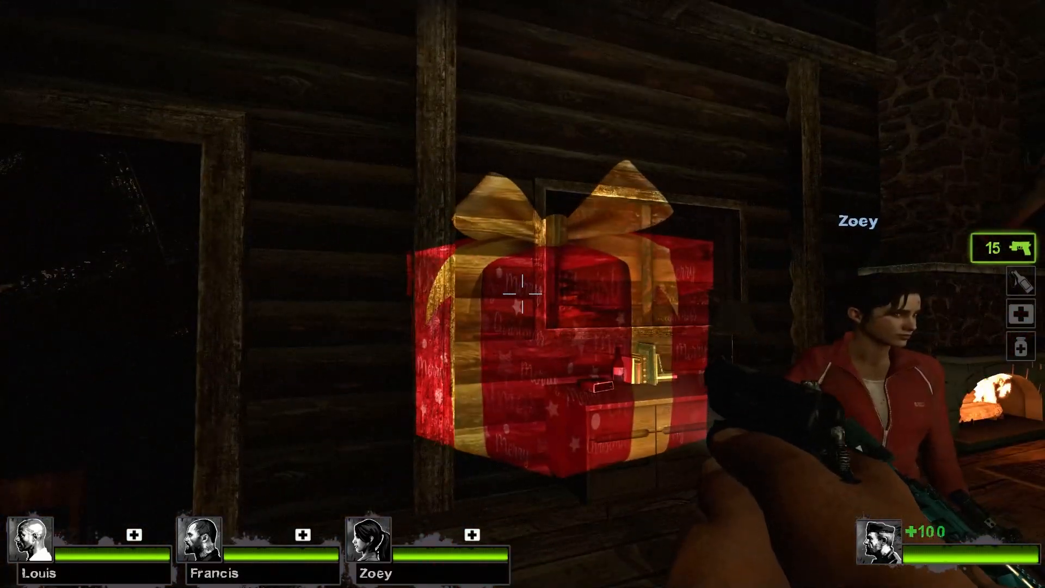
pyautogui.press('a')
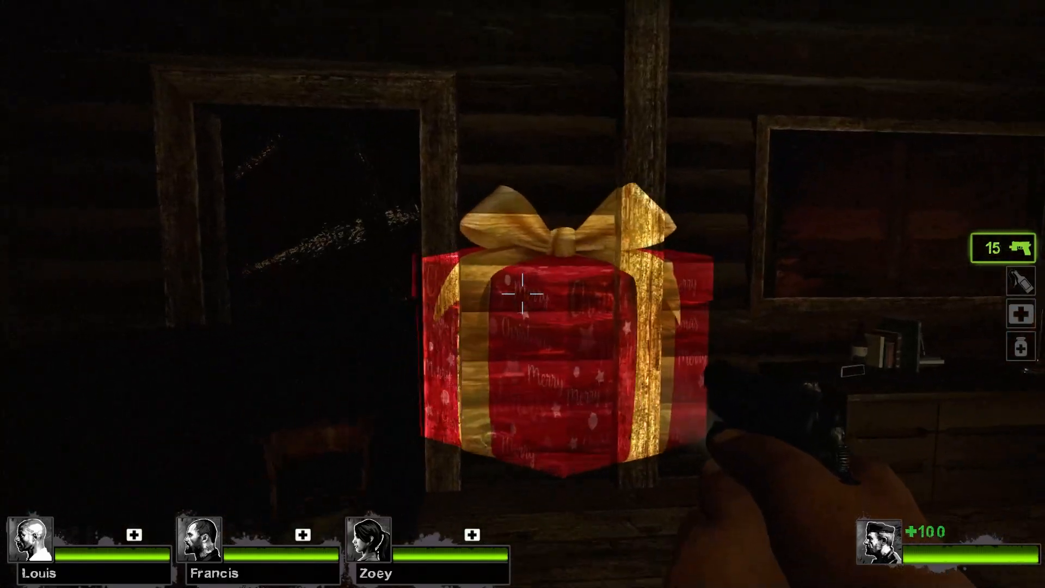
pyautogui.press('s')
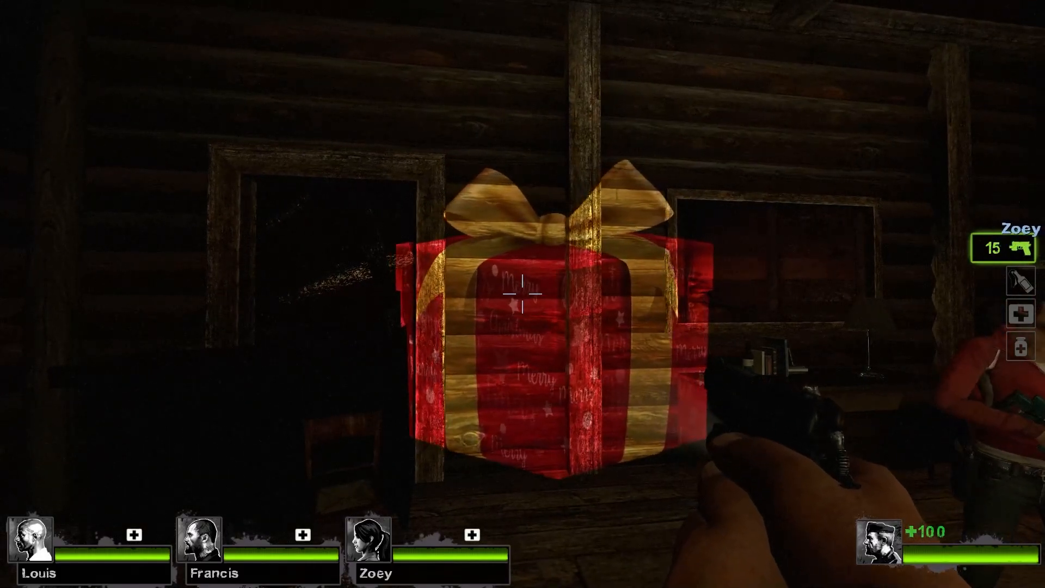
pyautogui.press('s')
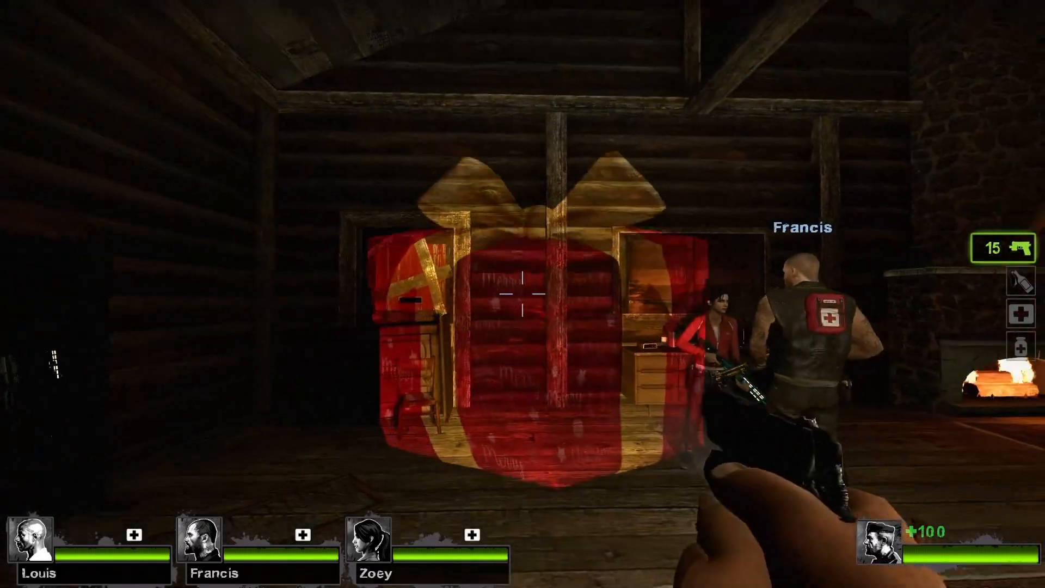
pyautogui.press('w')
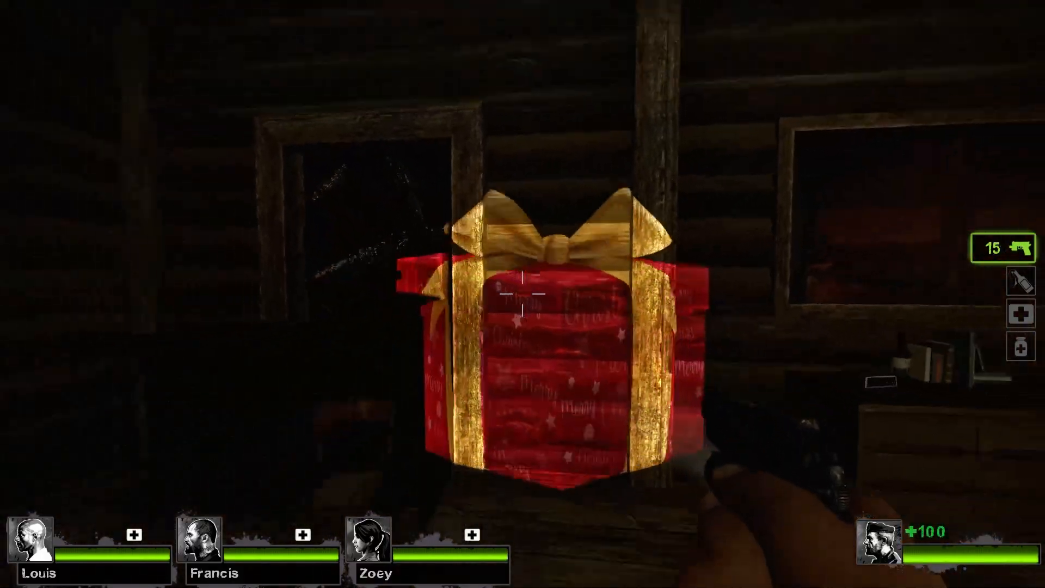
pyautogui.press('s')
pyautogui.press('w')
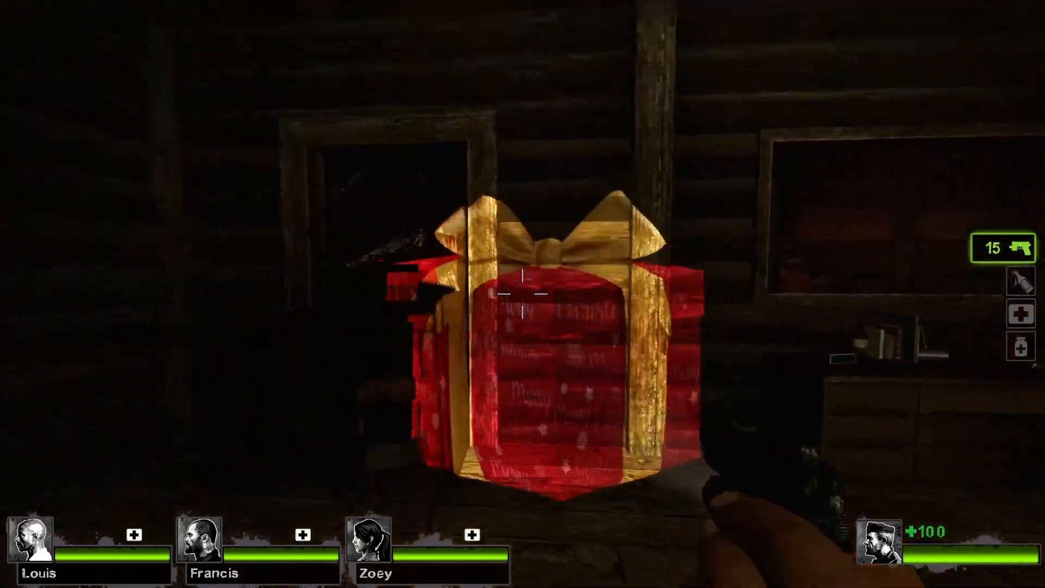
pyautogui.press('w')
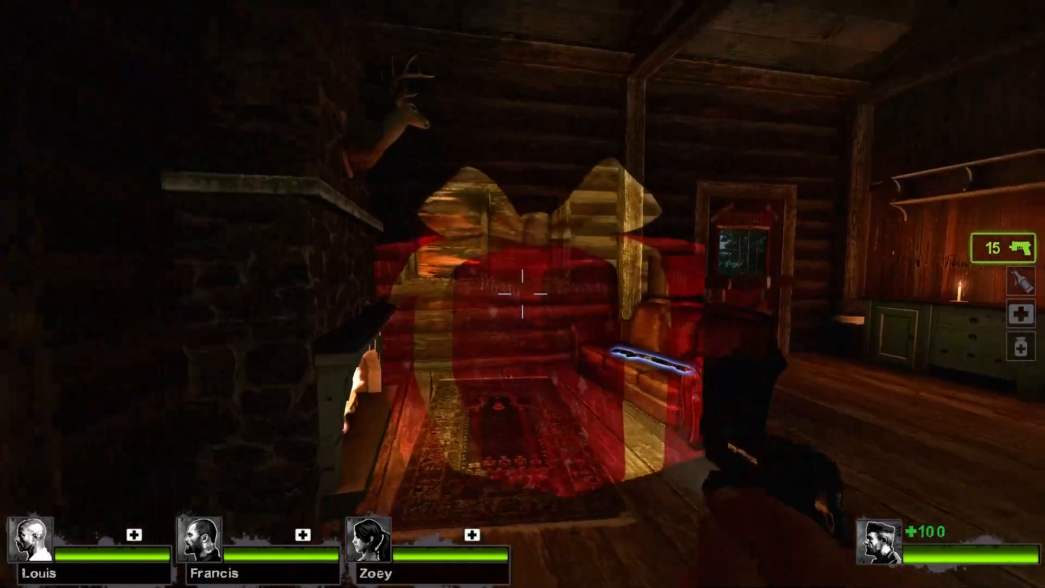
pyautogui.press('w')
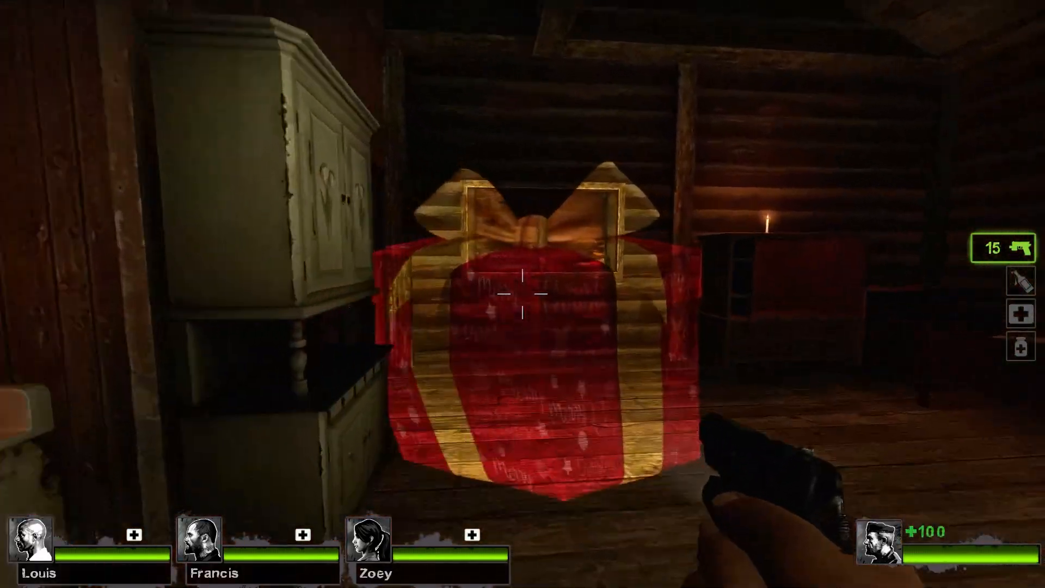
pyautogui.press('w')
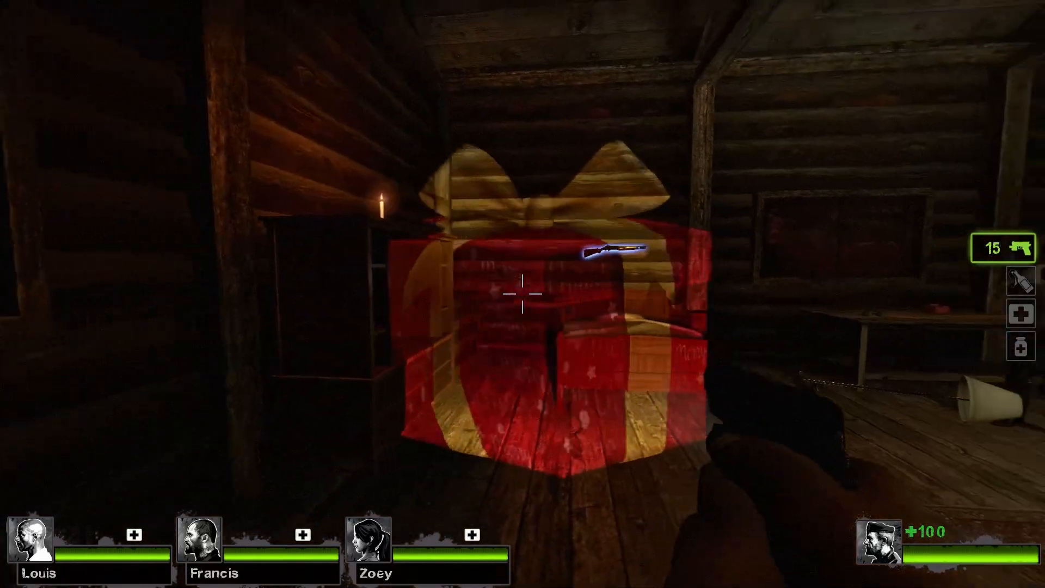
pyautogui.press('w')
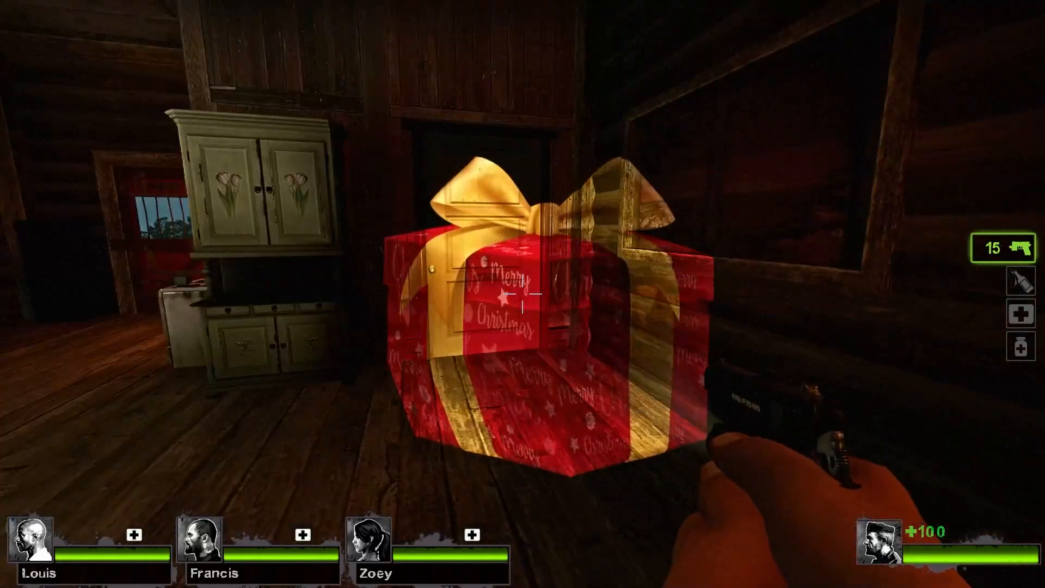
pyautogui.press('w')
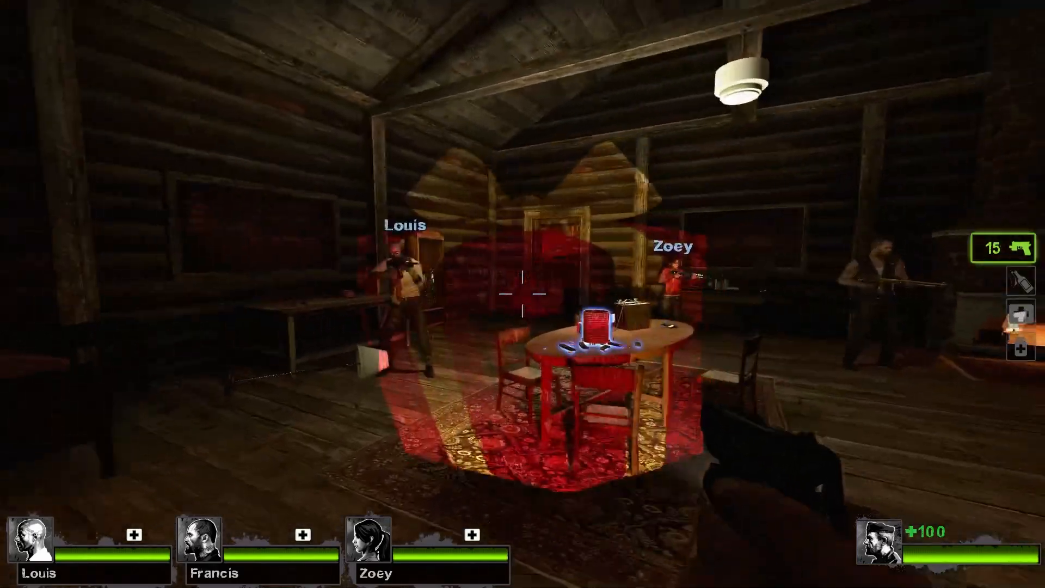
pyautogui.press('w')
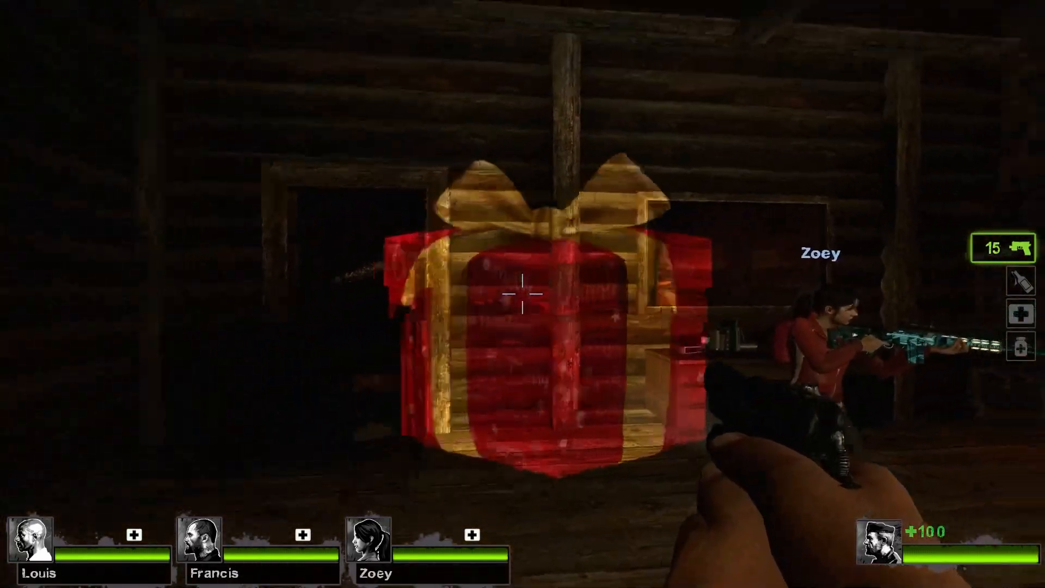
pyautogui.press('w')
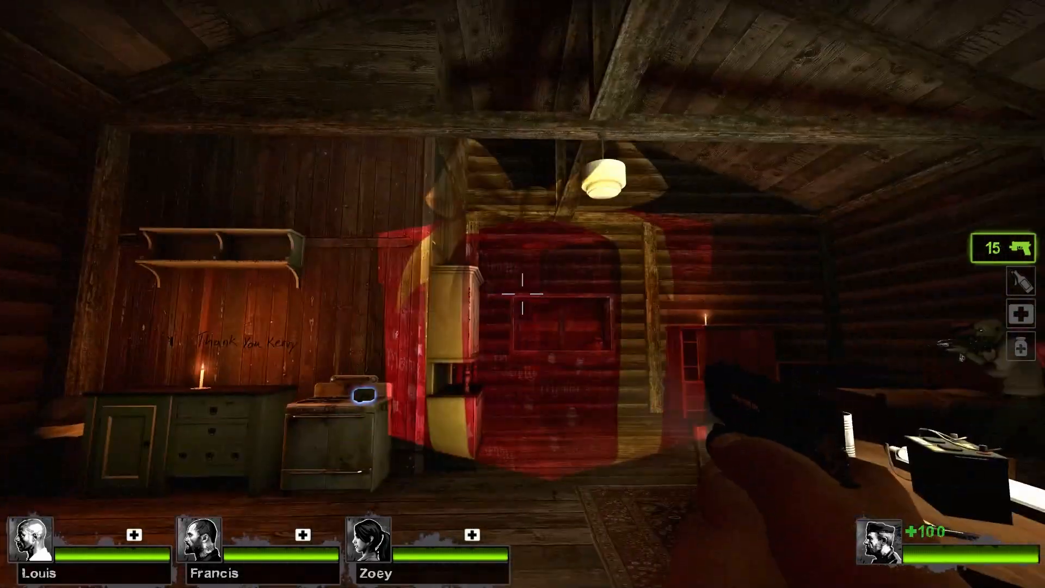
pyautogui.press('w')
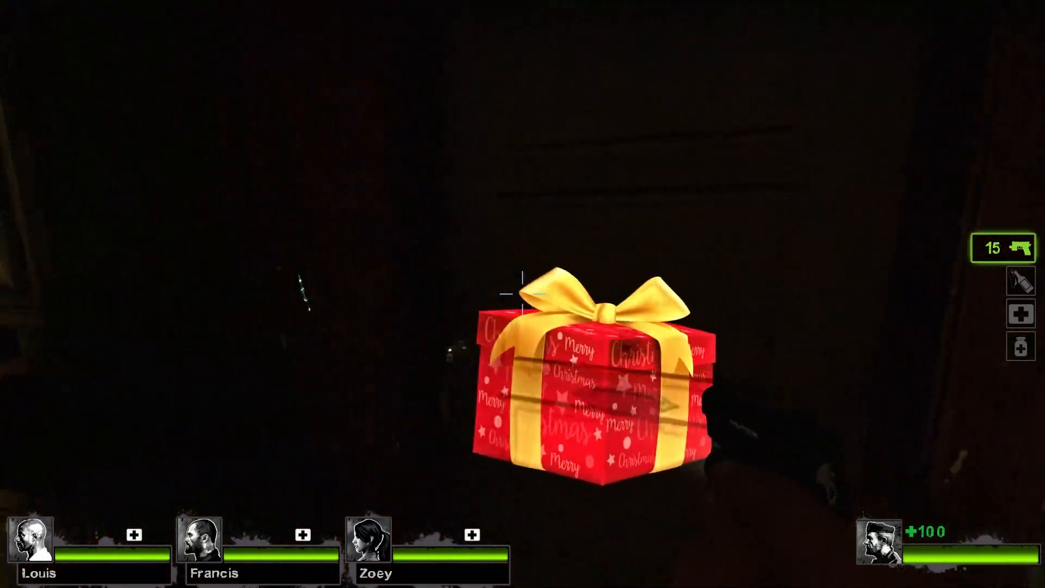
pyautogui.press('w')
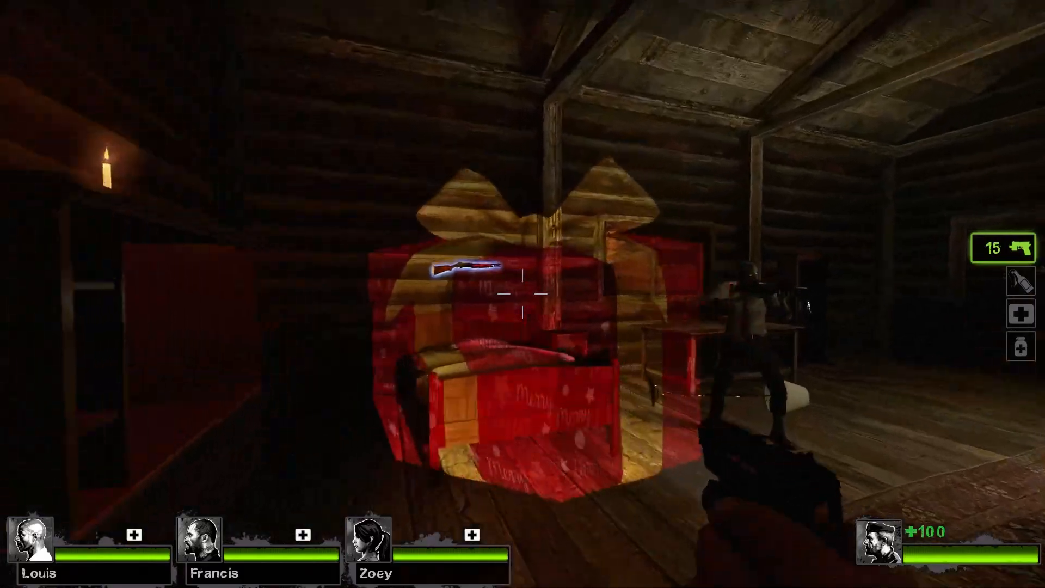
pyautogui.press('w')
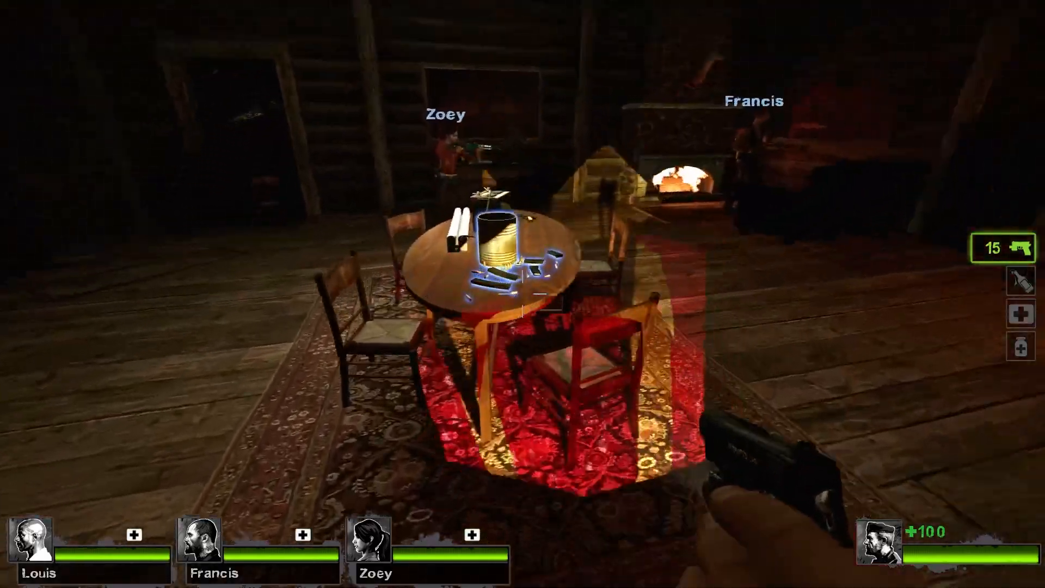
pyautogui.press('a')
pyautogui.press('w')
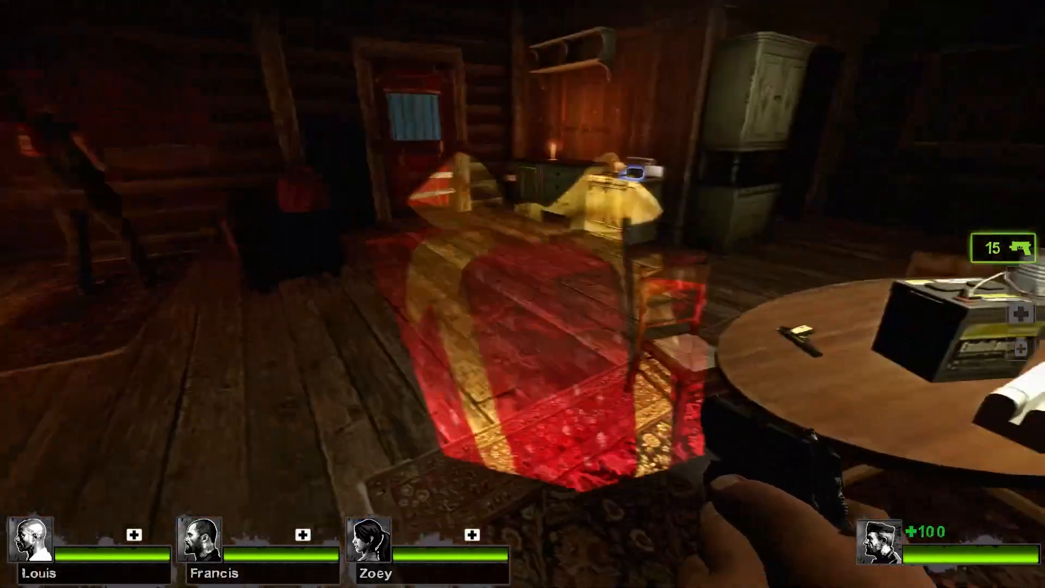
# - Pick up a second pistol, a shotgun and a melee weapon in the cabin, comparing the present-shaped beam with each one equipped
pyautogui.press('w')
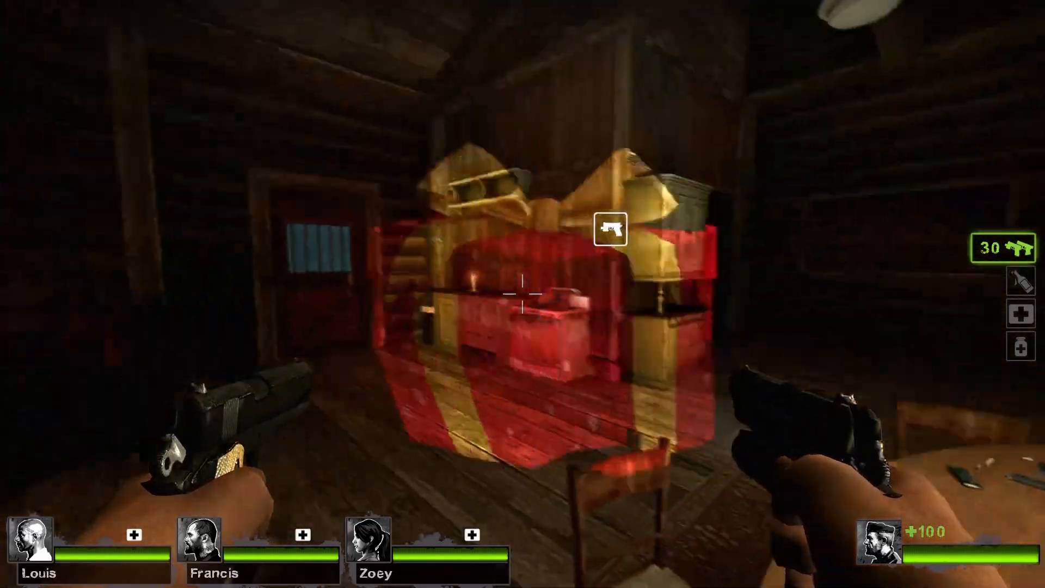
pyautogui.press('e')
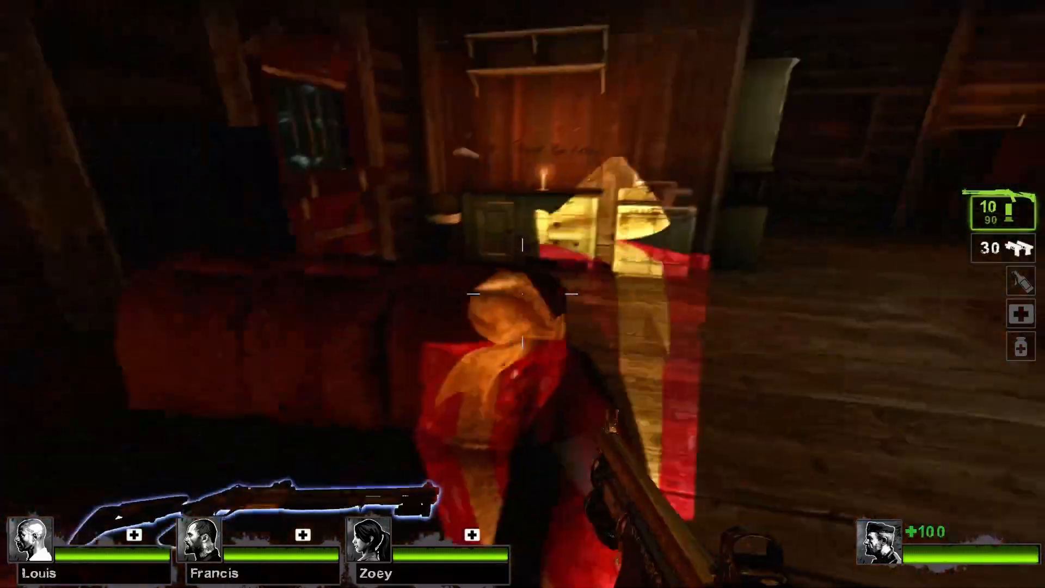
pyautogui.press('2')
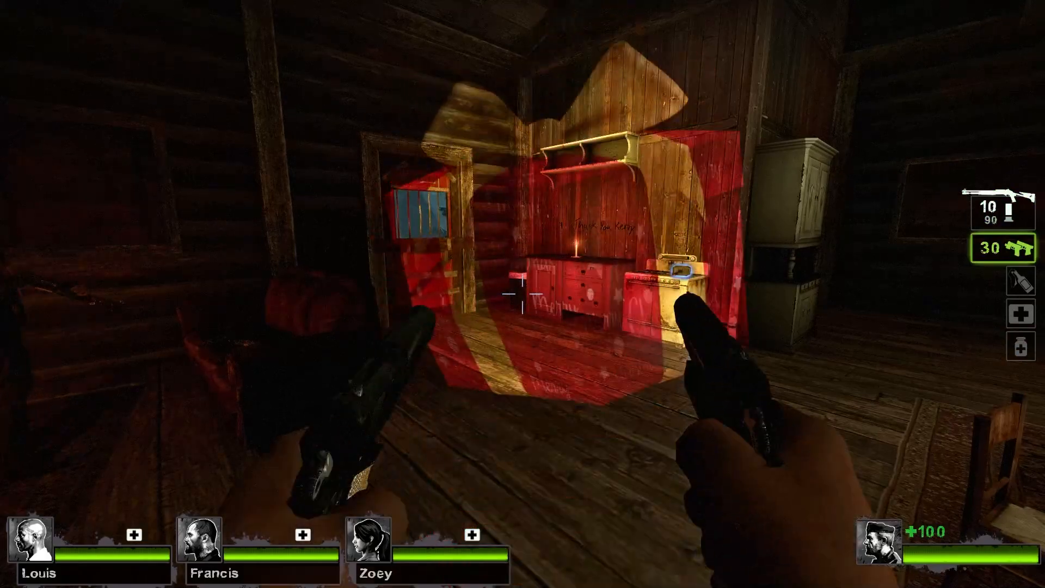
pyautogui.press('1')
pyautogui.press('w')
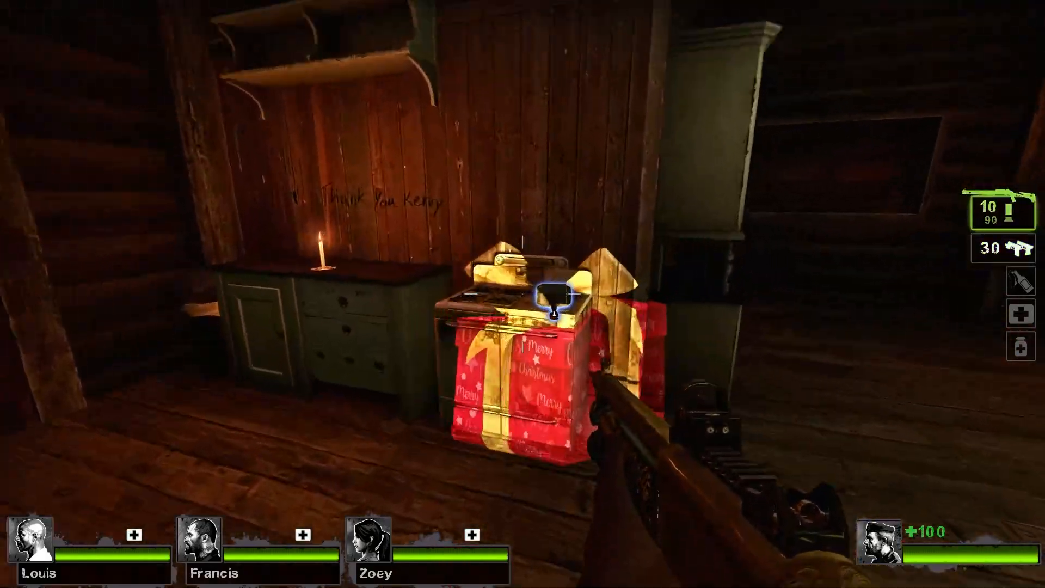
pyautogui.press('e')
pyautogui.press('w')
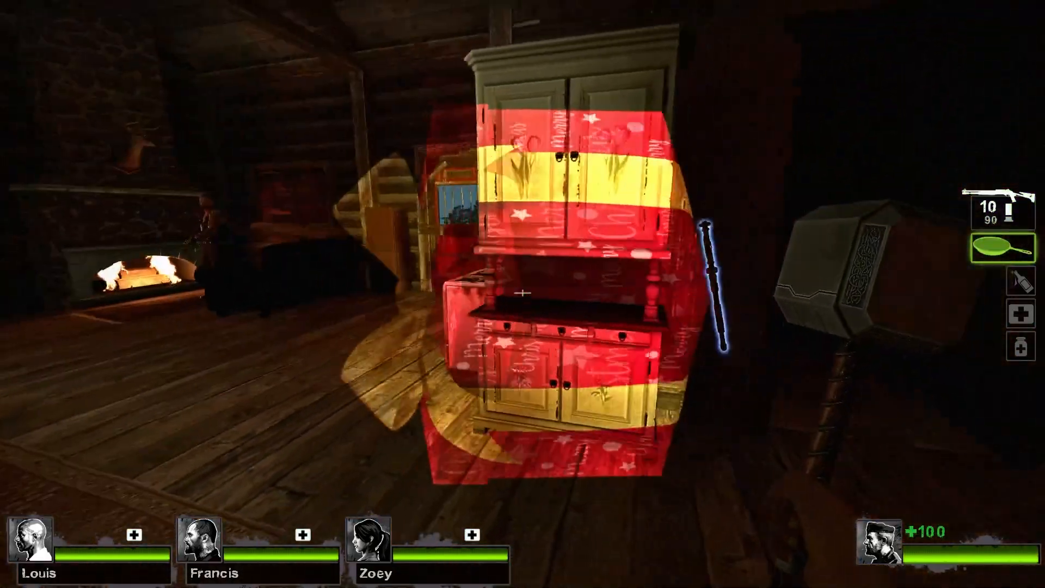
pyautogui.press('w')
pyautogui.press('1')
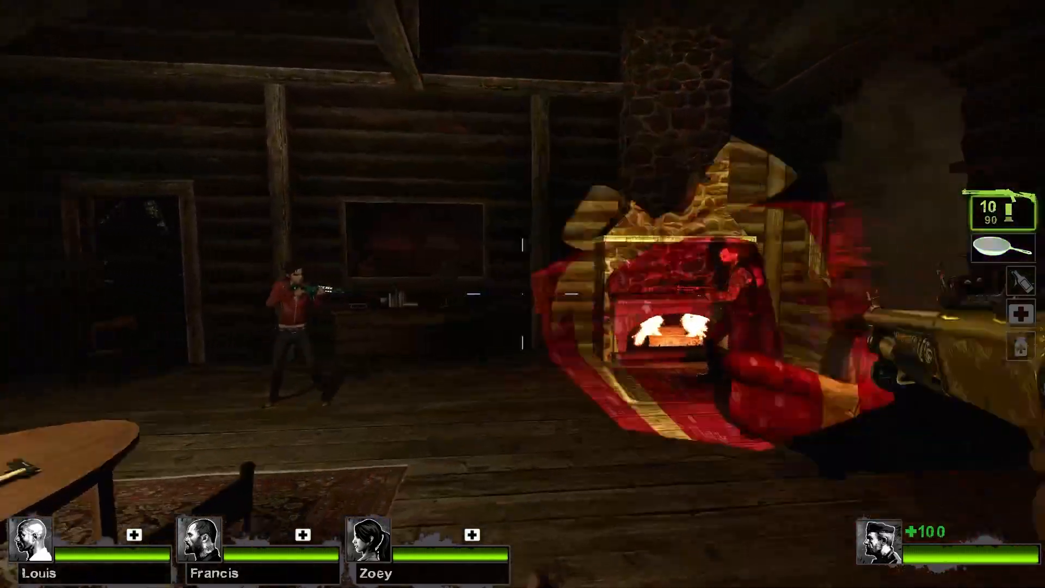
# - Alternate between the shotgun and the melee weapon around the table and fireplace to compare how the flashlight pattern is oriented
pyautogui.press('w')
pyautogui.press('2')
pyautogui.press('1')
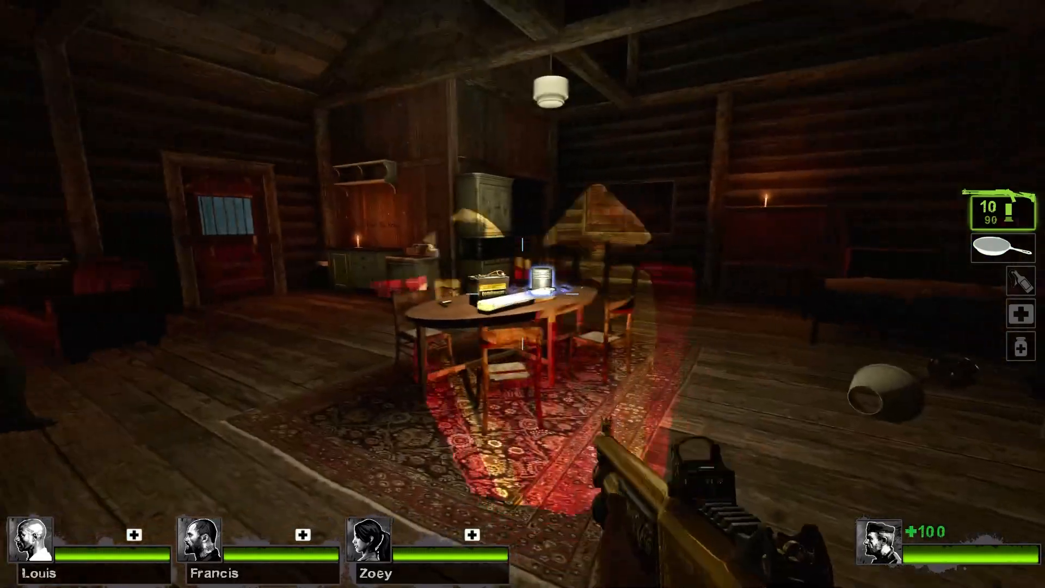
pyautogui.press('2')
pyautogui.press('w')
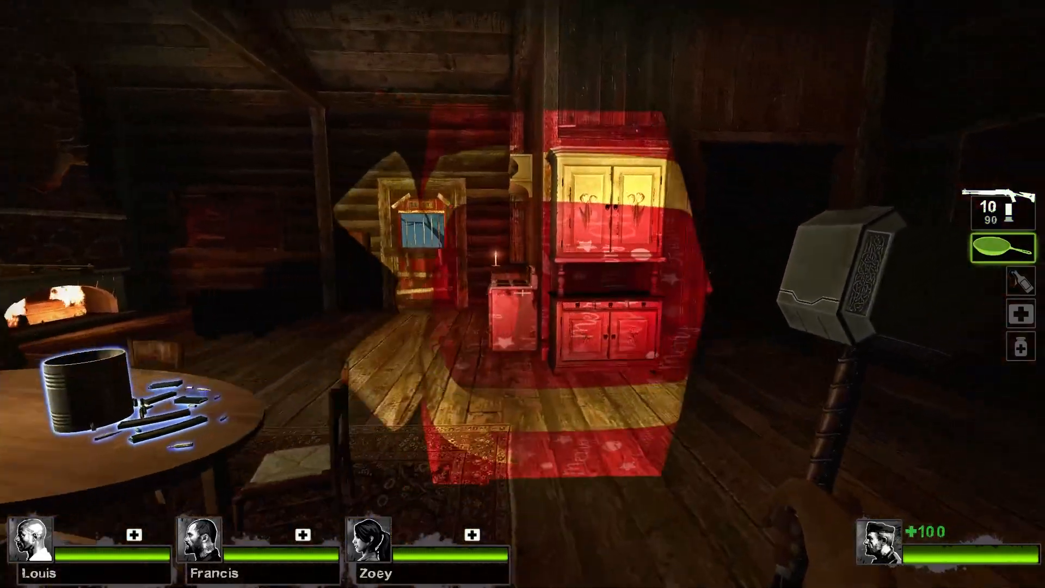
pyautogui.press('s')
pyautogui.press('1')
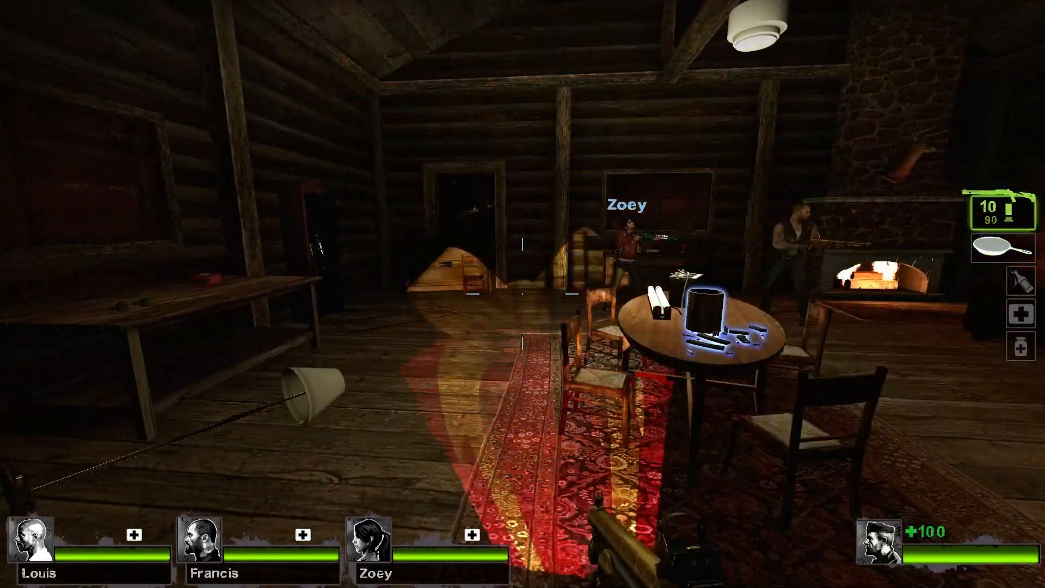
pyautogui.press('w')
pyautogui.press('a')
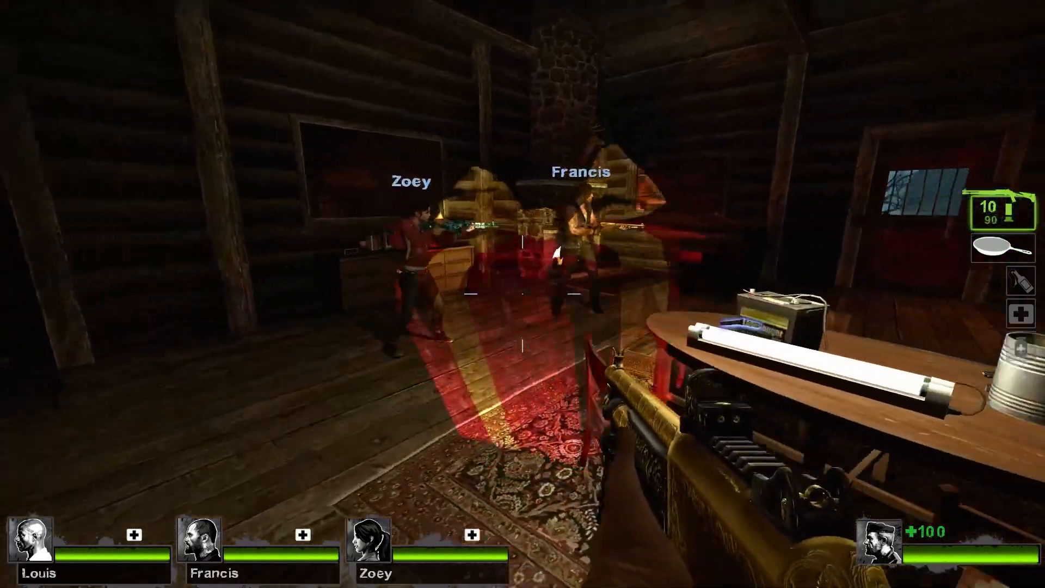
# - Walk through the cabin and its dark doorways with the shotgun to examine the present texture on nearby and distant surfaces
pyautogui.press('w')
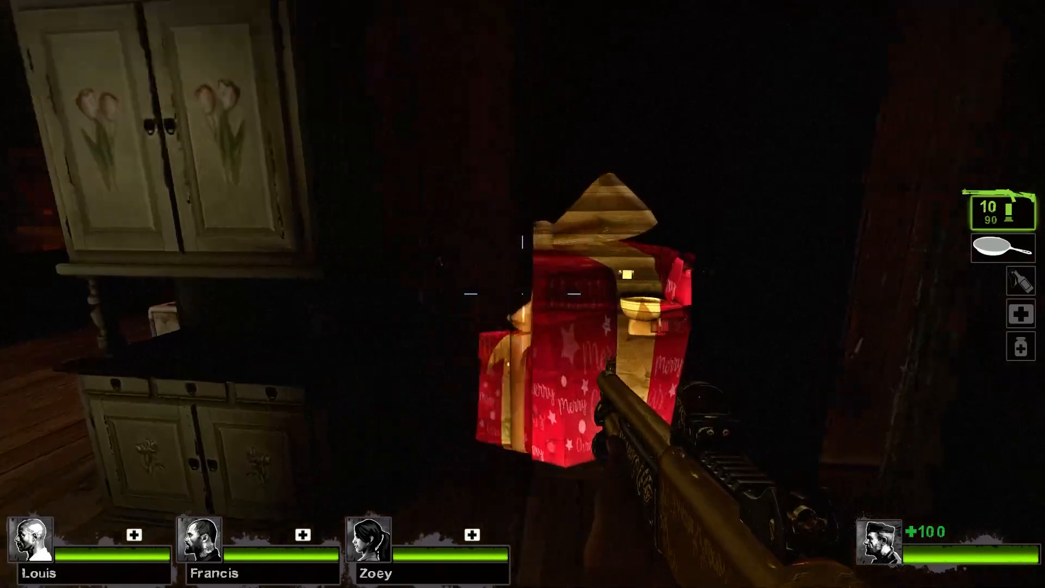
pyautogui.press('w')
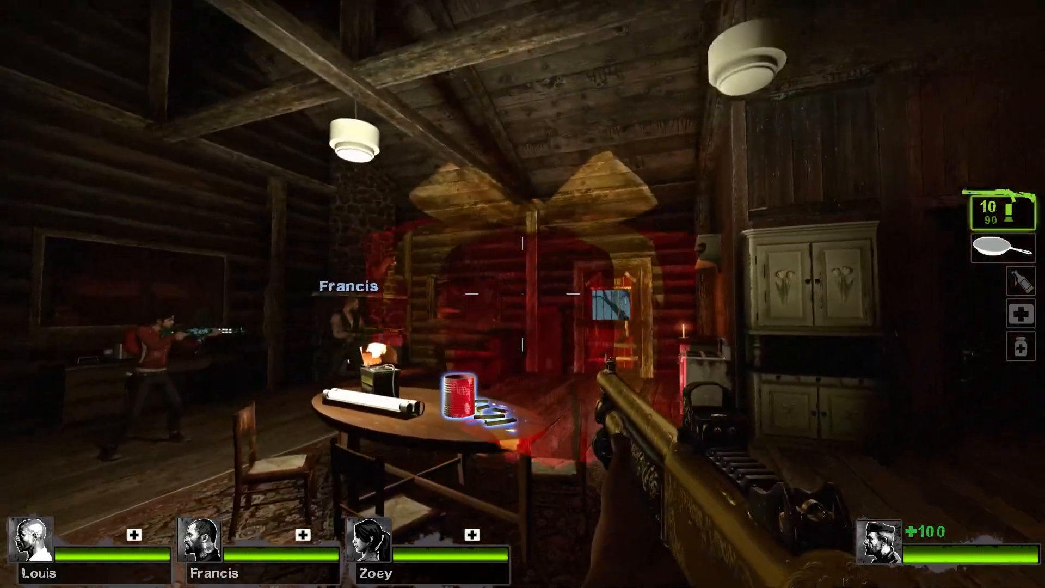
pyautogui.press('w')
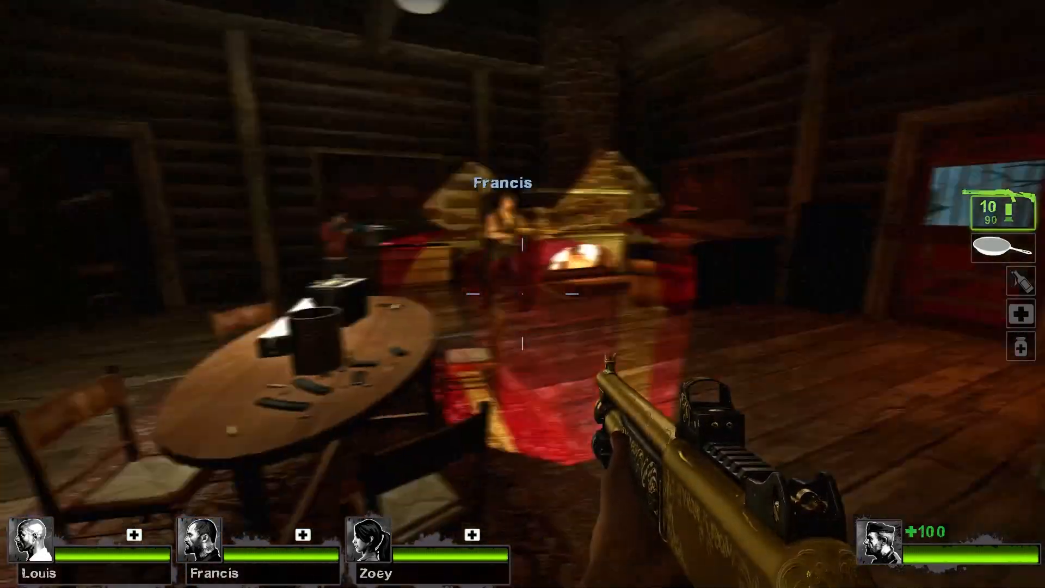
pyautogui.press('w')
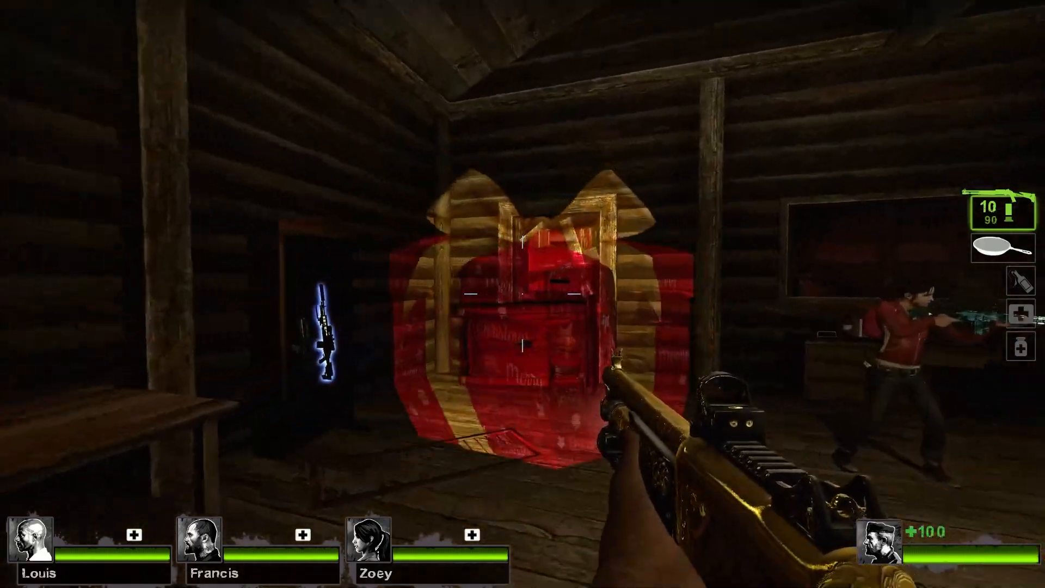
pyautogui.press('w')
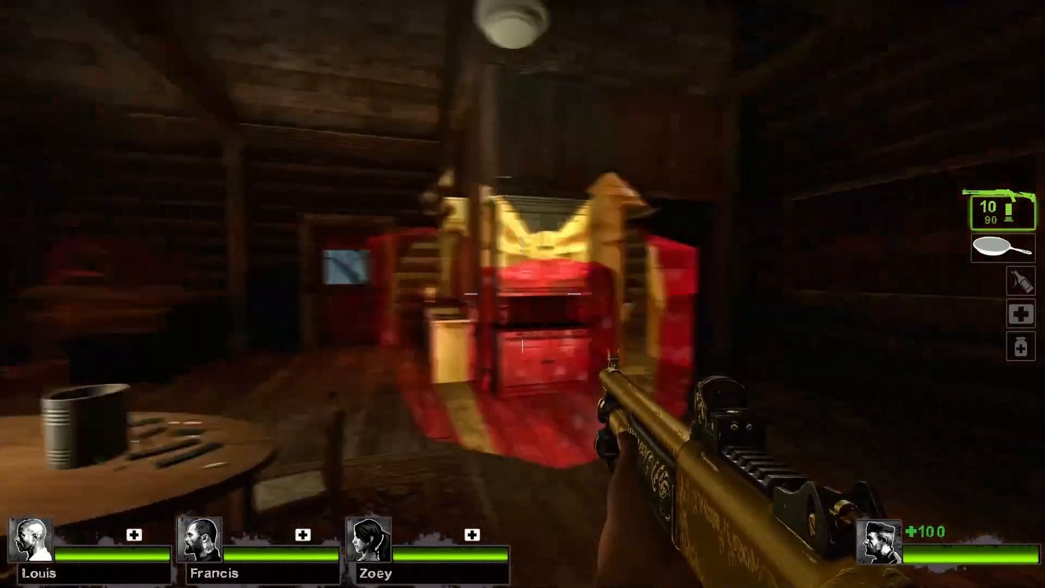
pyautogui.press('w')
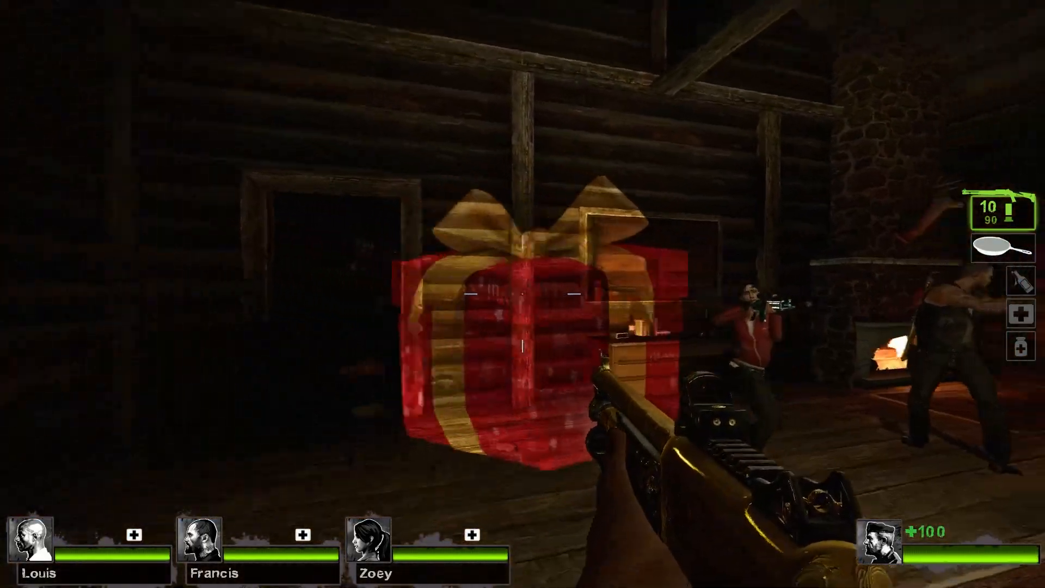
pyautogui.press('w')
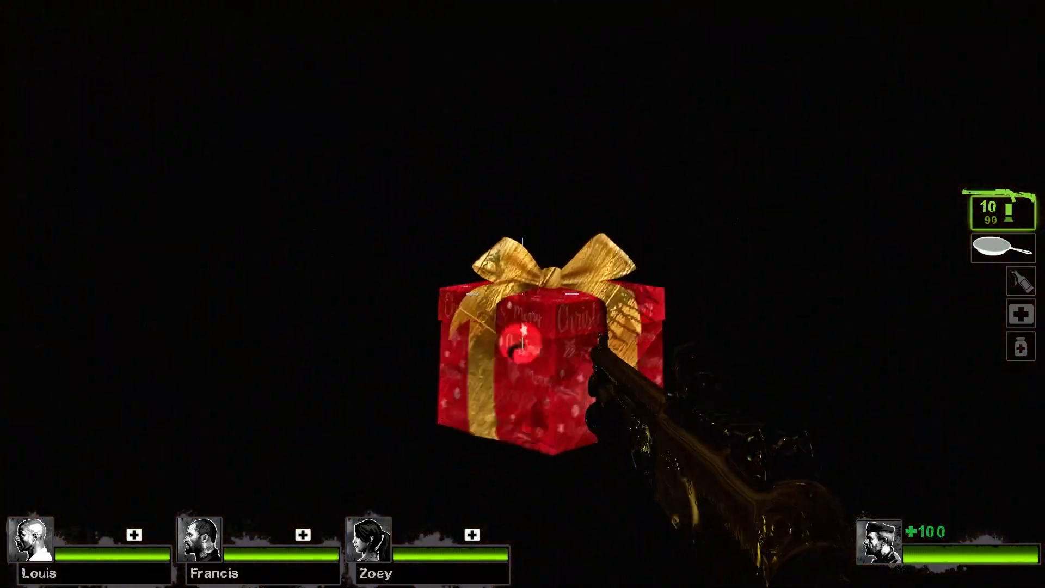
pyautogui.press('w')
pyautogui.press('w')
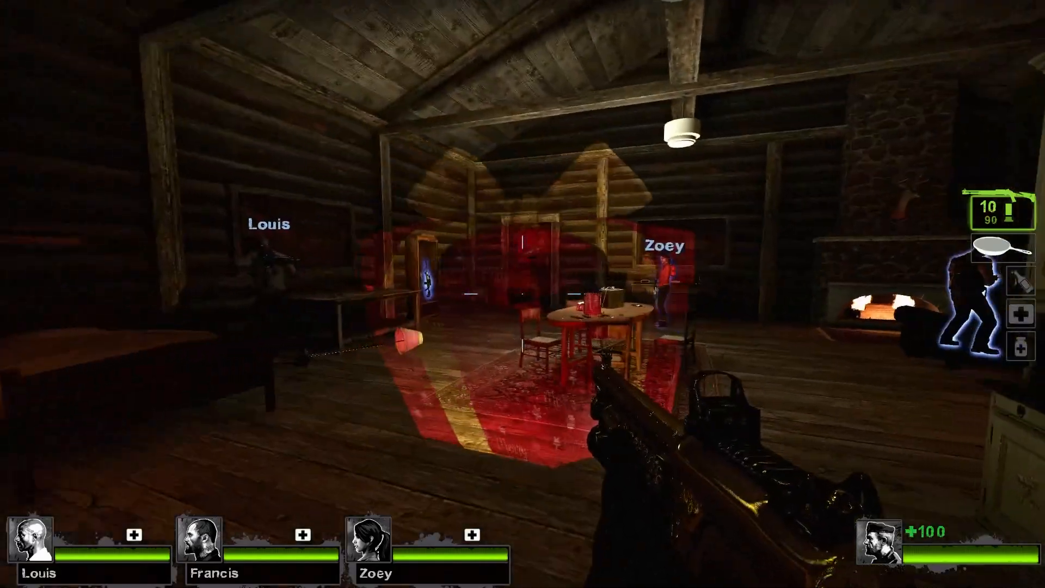
pyautogui.press('w')
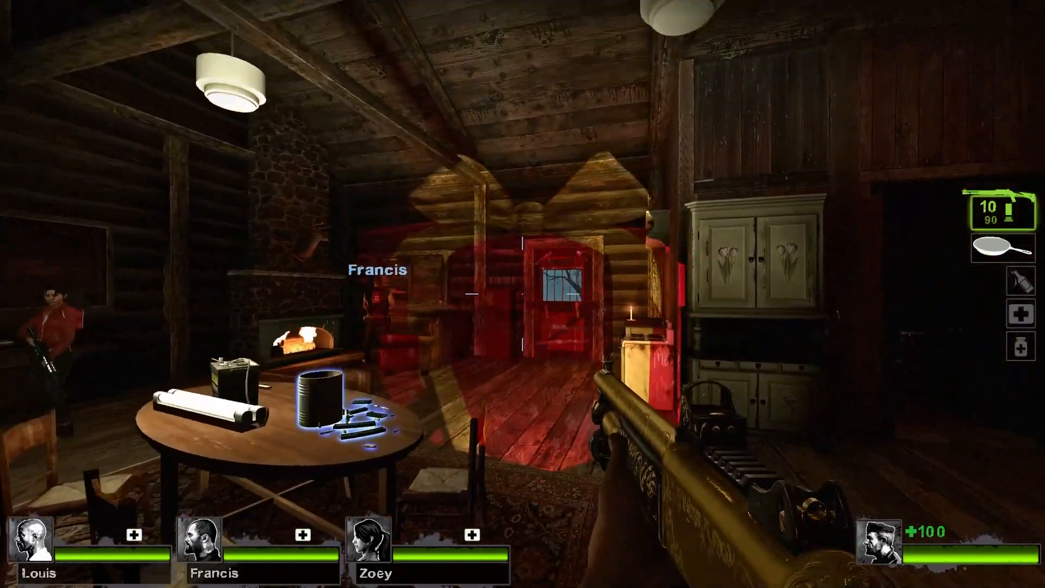
pyautogui.press('s')
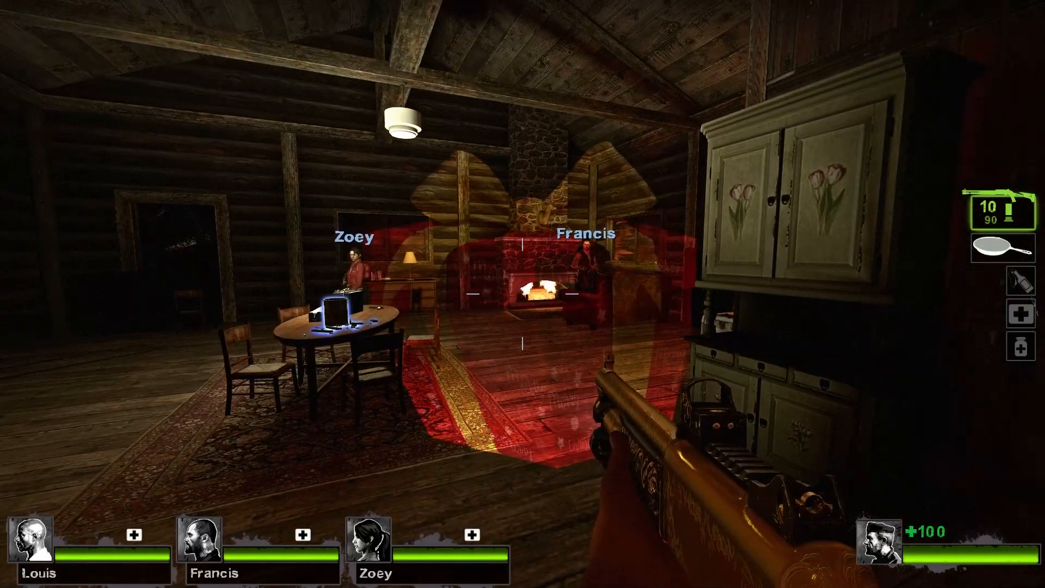
# - Quit Left 4 Dead 2 with the console command exit
pyautogui.press('`')
pyautogui.write('exit')
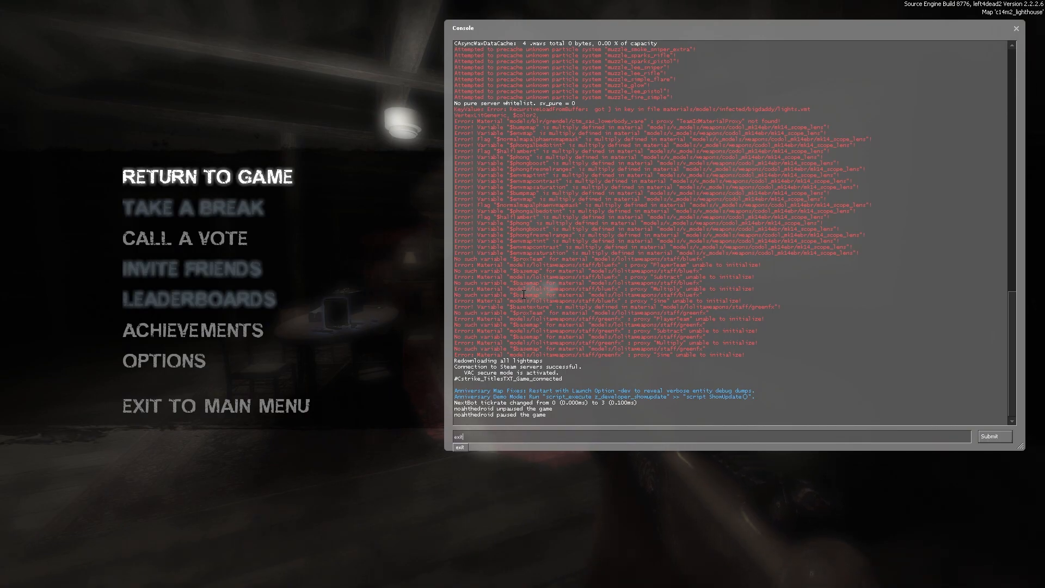
pyautogui.press('Return')
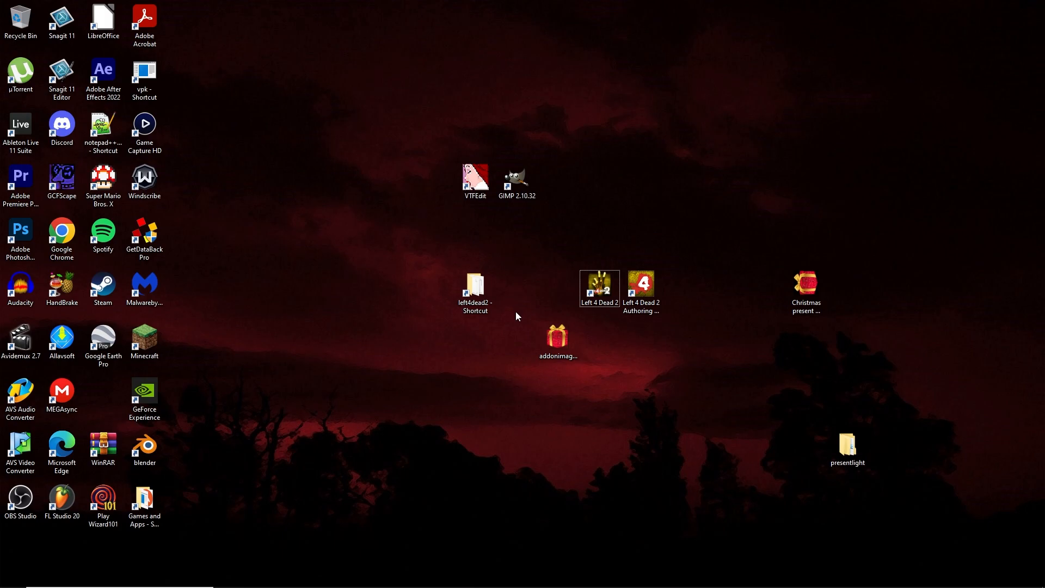
# - Launch Left 4 Dead 2 Authoring Tools, open the Workshop Manager and start publishing a new add-on
pyautogui.click(651, 298)
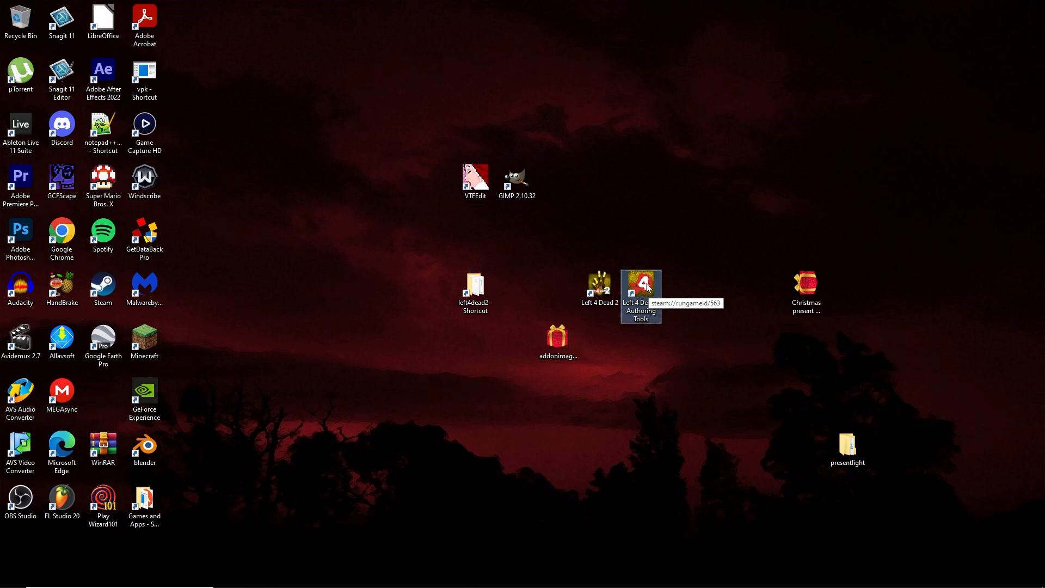
pyautogui.doubleClick(644, 292)
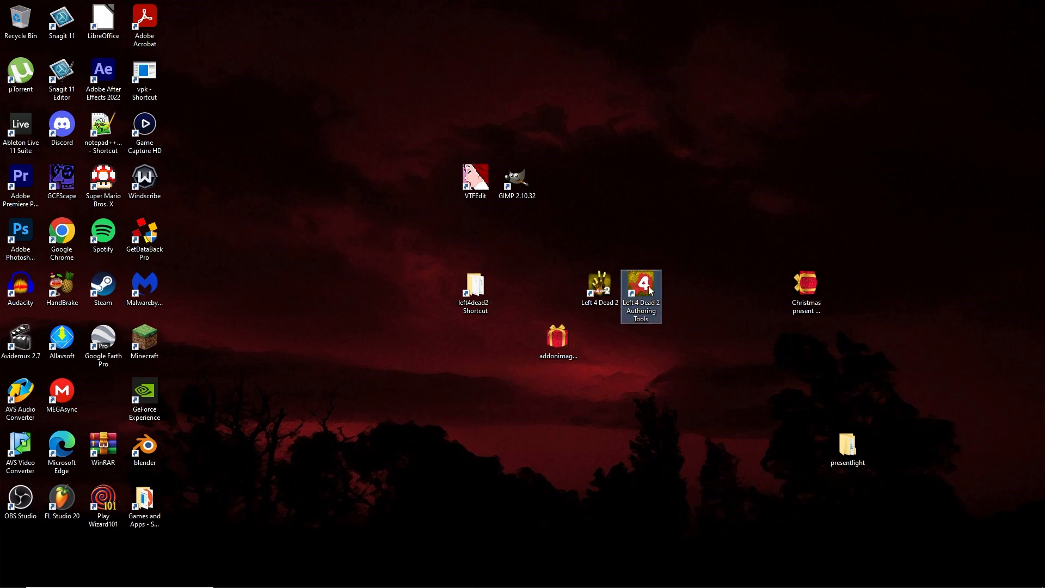
pyautogui.doubleClick(499, 276)
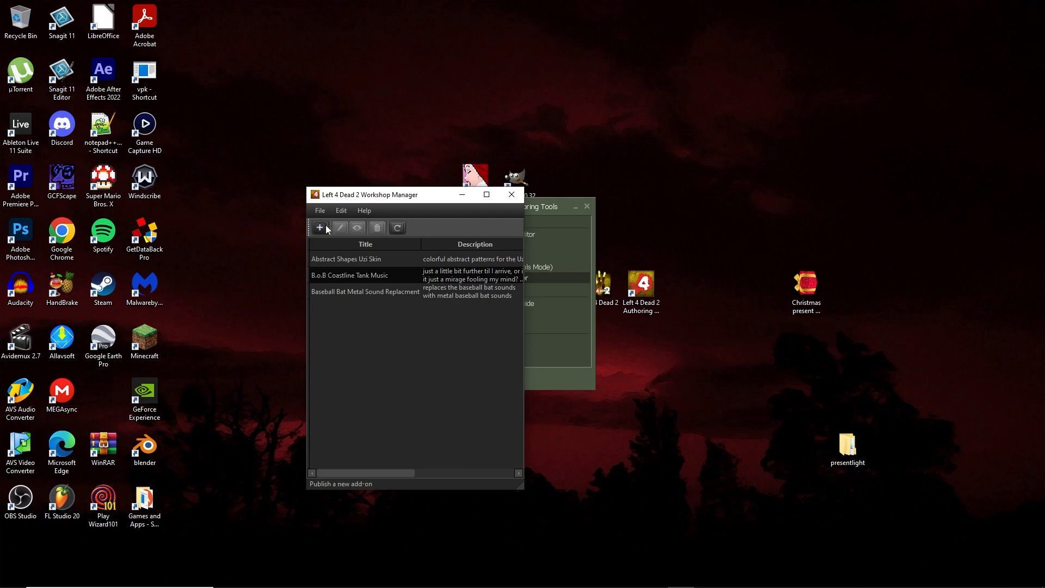
pyautogui.click(321, 211)
pyautogui.click(320, 211)
pyautogui.click(319, 227)
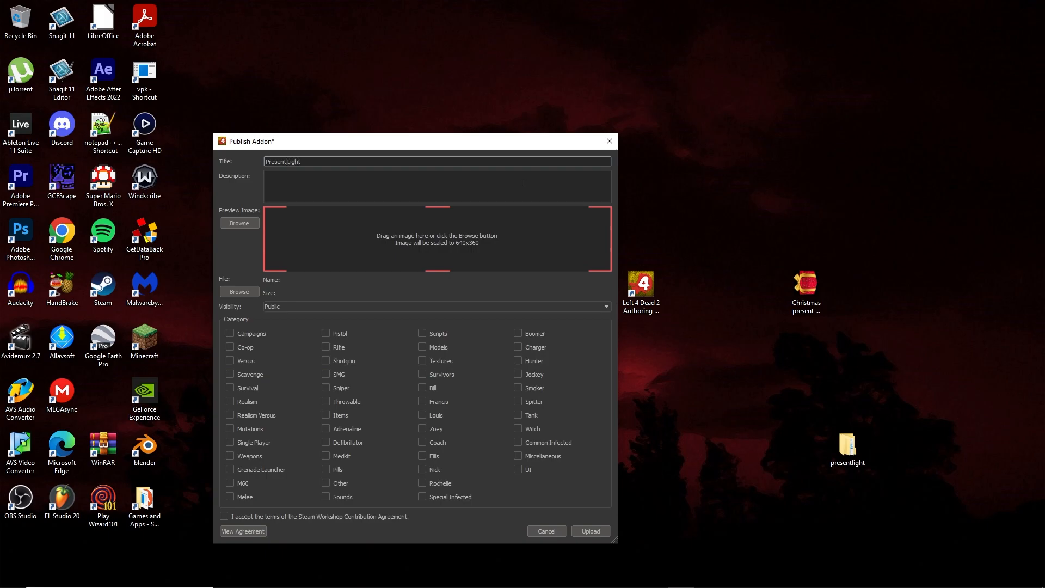
# - Enter the title Christmas Present Light and the description present!, and load addonimage.png from the Desktop as the preview image
pyautogui.write('Christmas')
pyautogui.click(320, 177)
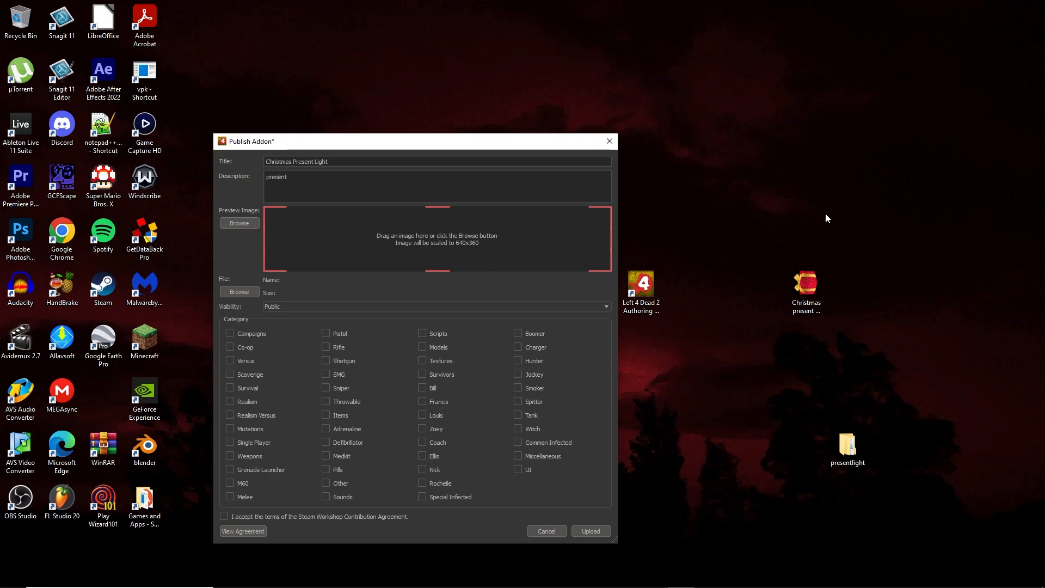
pyautogui.click(239, 224)
pyautogui.moveTo(391, 166); pyautogui.dragTo(417, 302)
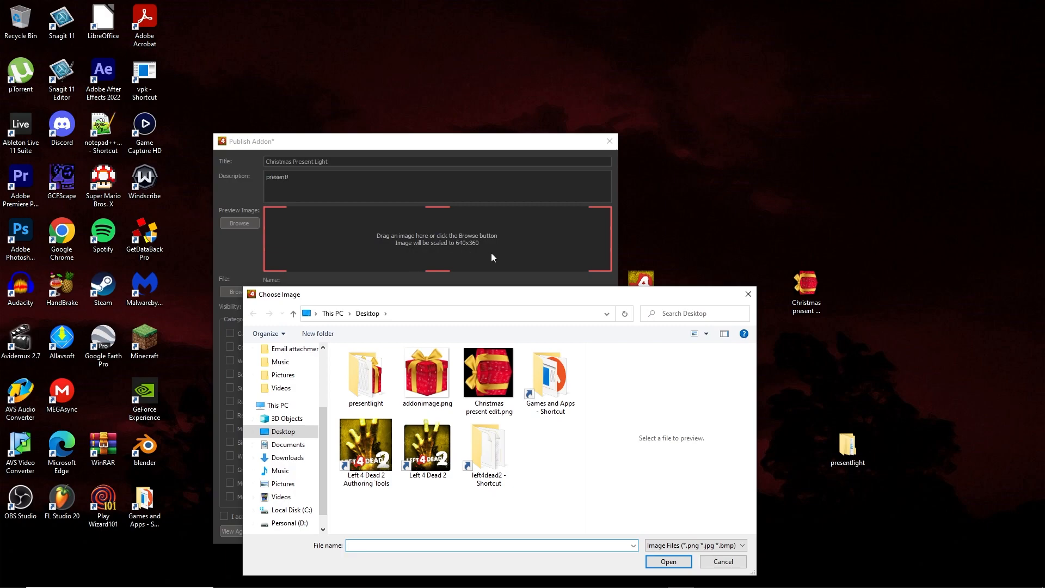
pyautogui.moveTo(450, 299); pyautogui.dragTo(468, 272)
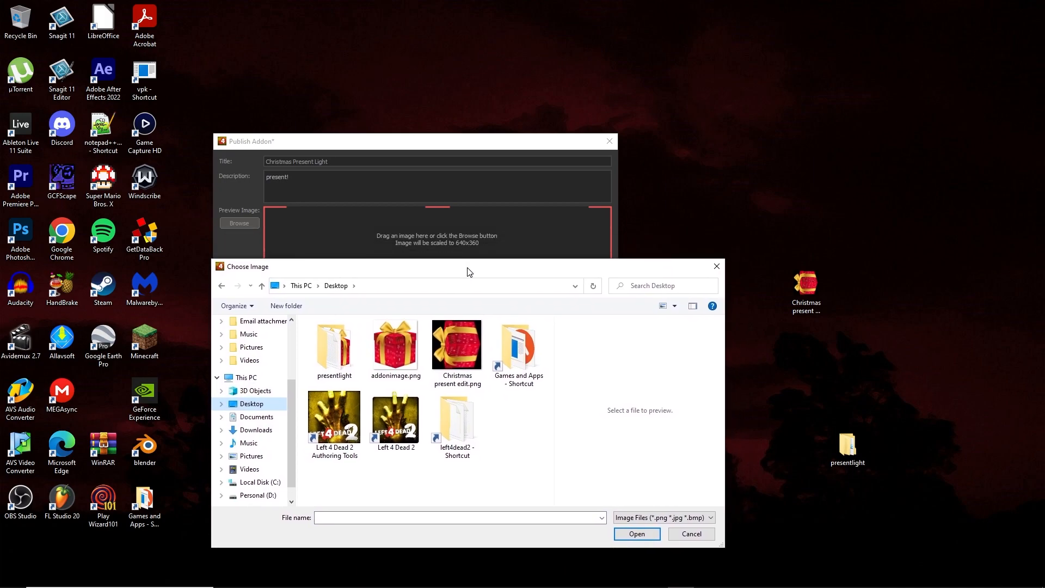
pyautogui.doubleClick(402, 357)
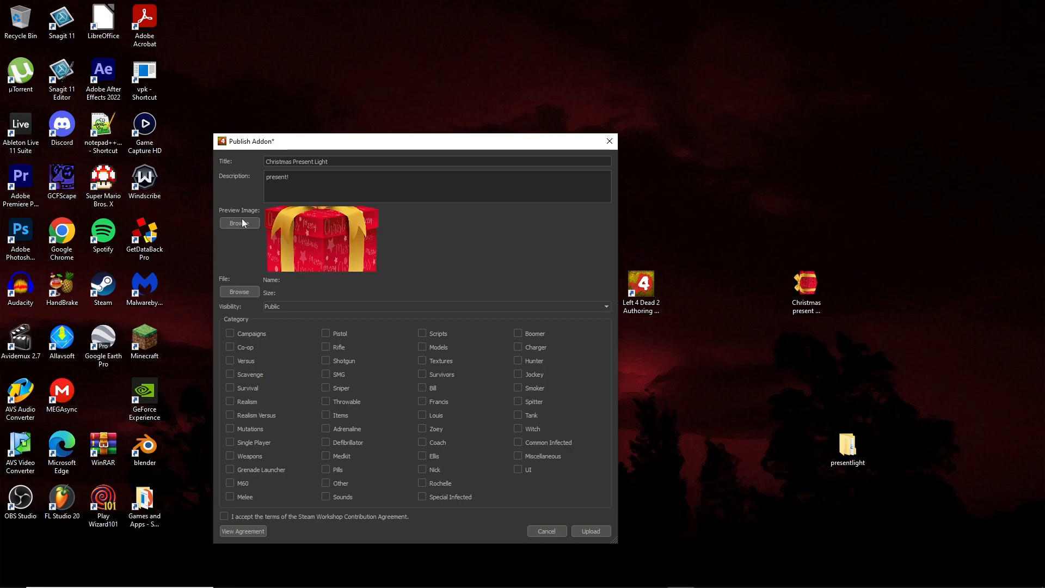
# - Rearrange the Publish Addon and Authoring Tools windows and check the dimensions and file size of the addonimage file on the desktop
pyautogui.moveTo(492, 147); pyautogui.dragTo(391, 139)
pyautogui.moveTo(577, 213); pyautogui.dragTo(756, 233)
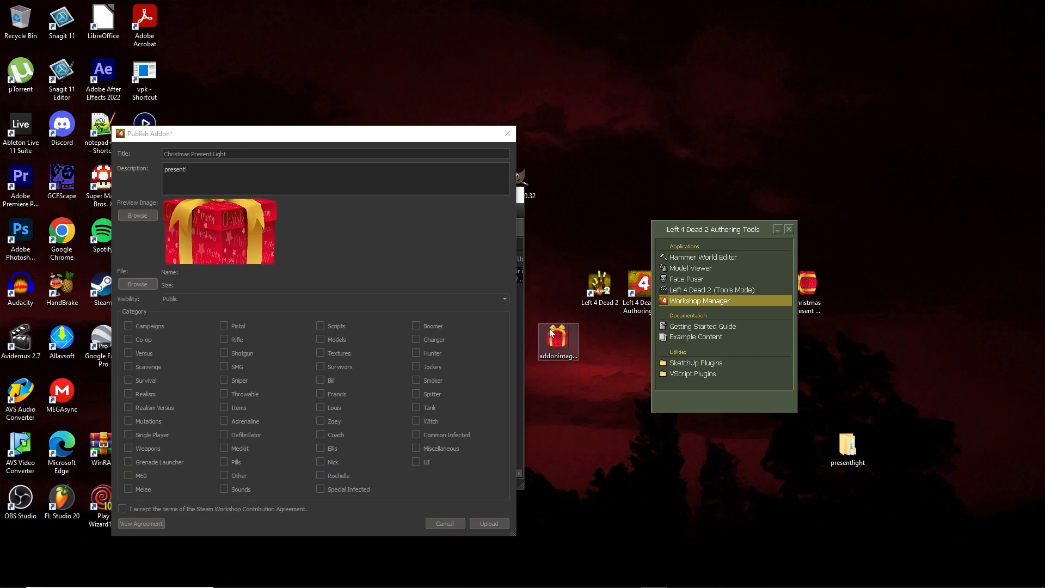
pyautogui.click(558, 347)
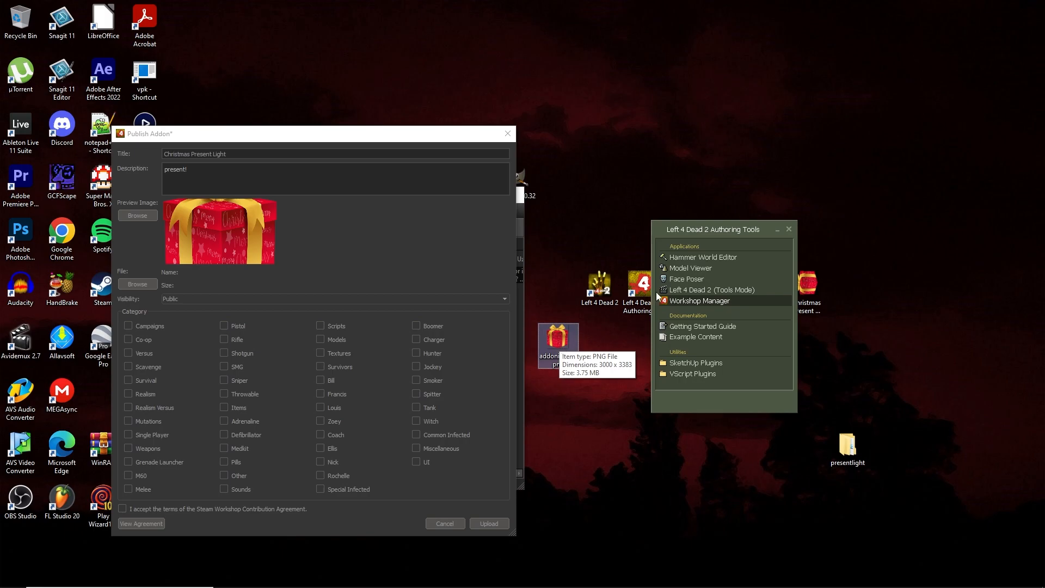
pyautogui.moveTo(704, 230); pyautogui.dragTo(730, 235)
pyautogui.moveTo(334, 140); pyautogui.dragTo(430, 138)
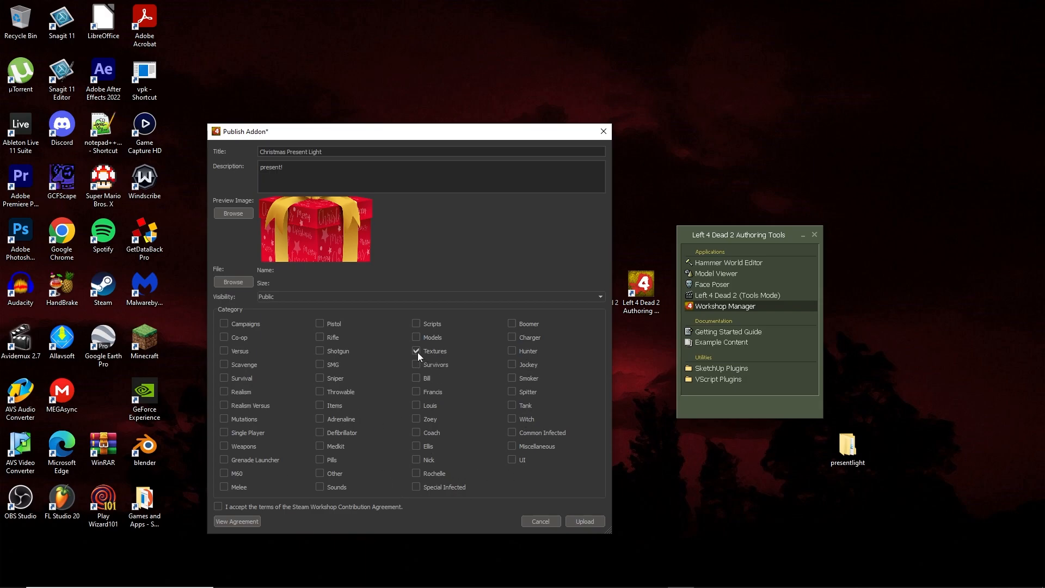
# - Attach presentlight.vpk from the left4dead2 addons folder as the file for the Christmas Present Light addon
pyautogui.click(233, 282)
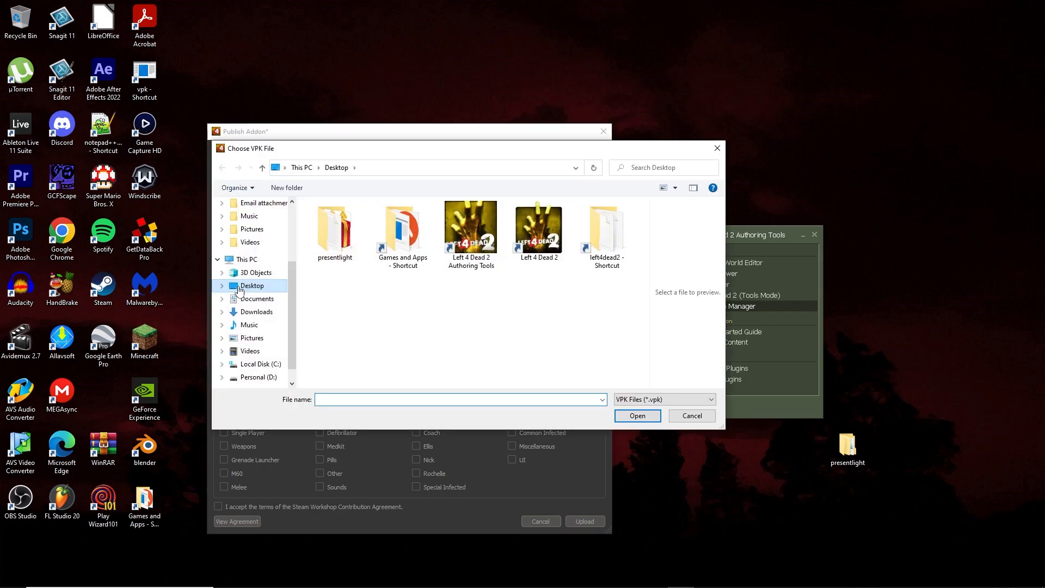
pyautogui.moveTo(387, 154); pyautogui.dragTo(373, 274)
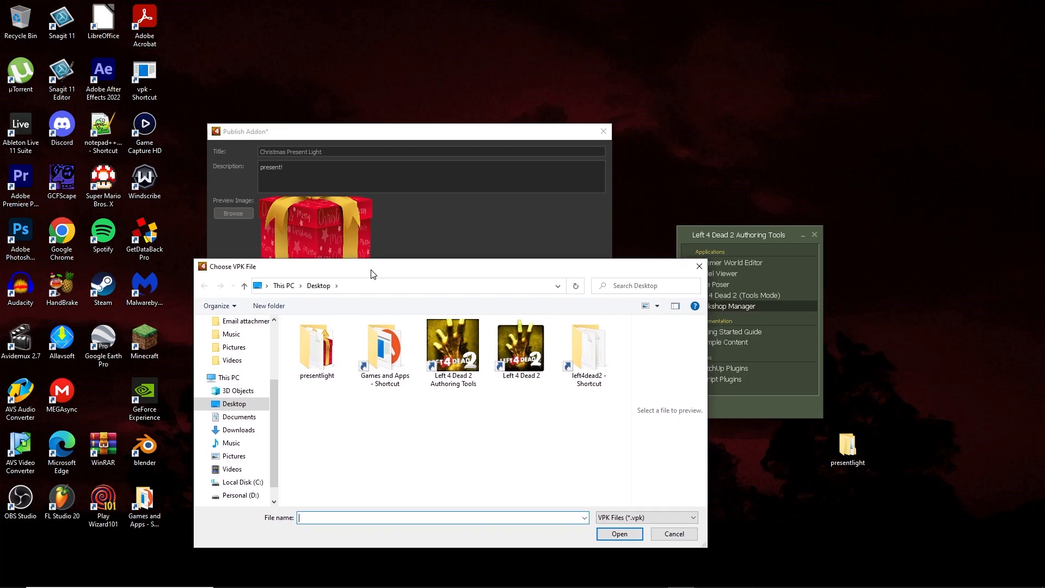
pyautogui.doubleClick(587, 355)
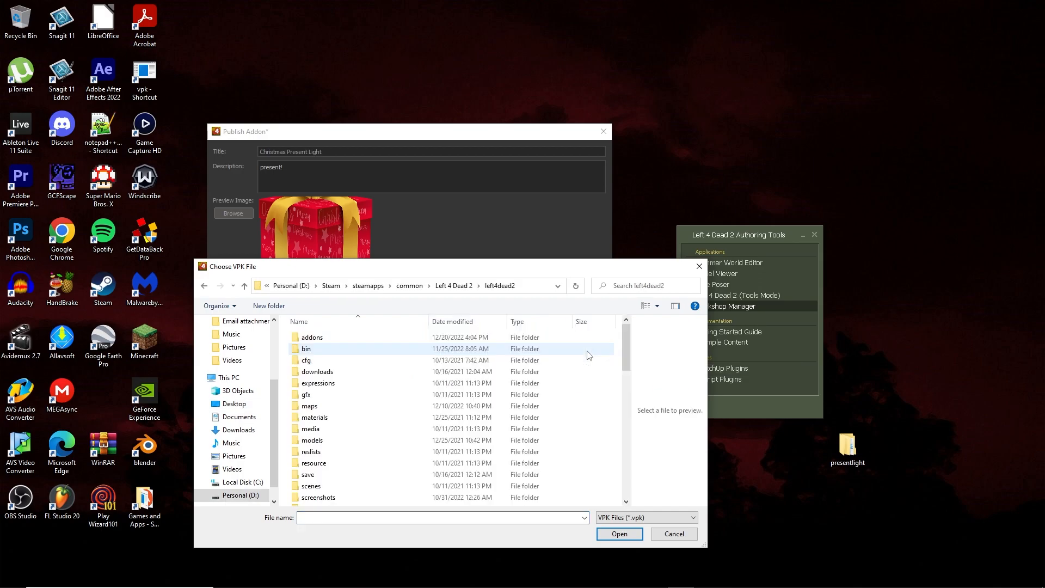
pyautogui.doubleClick(371, 339)
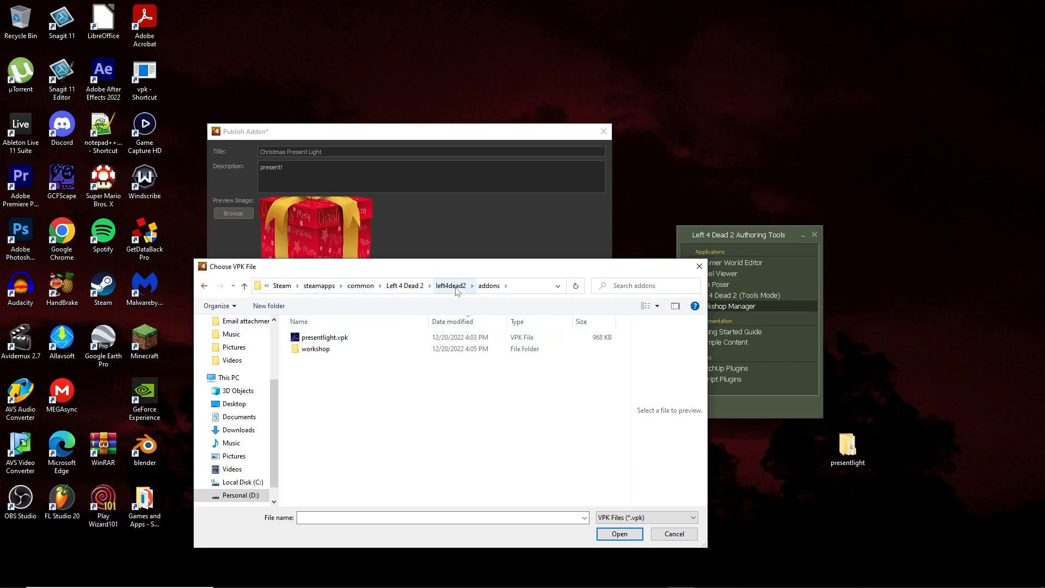
pyautogui.click(324, 337)
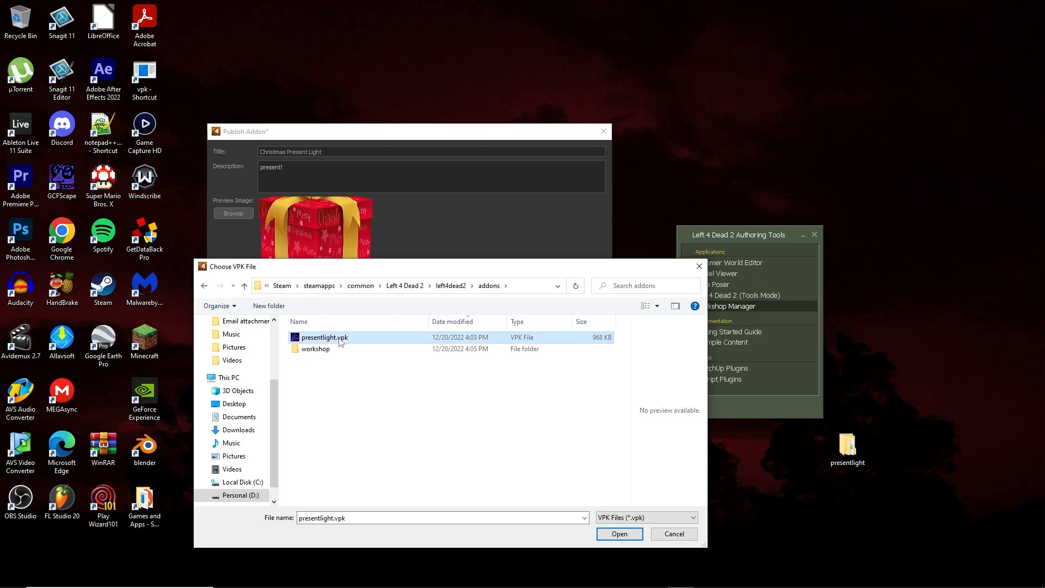
pyautogui.doubleClick(340, 339)
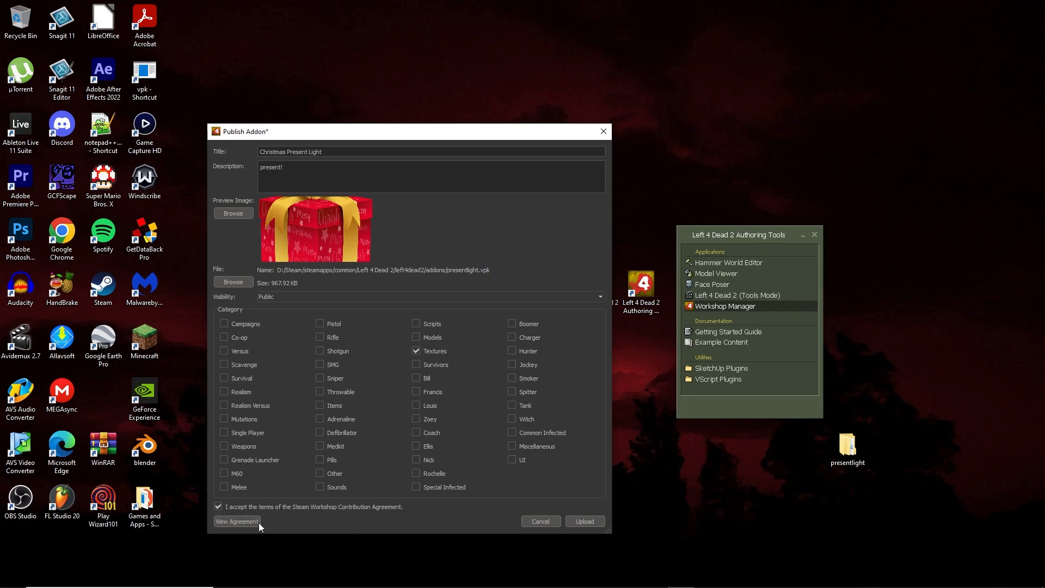
# - Upload the addon to the Steam Workshop, closing the browser page and the confirmation dialog
pyautogui.click(597, 521)
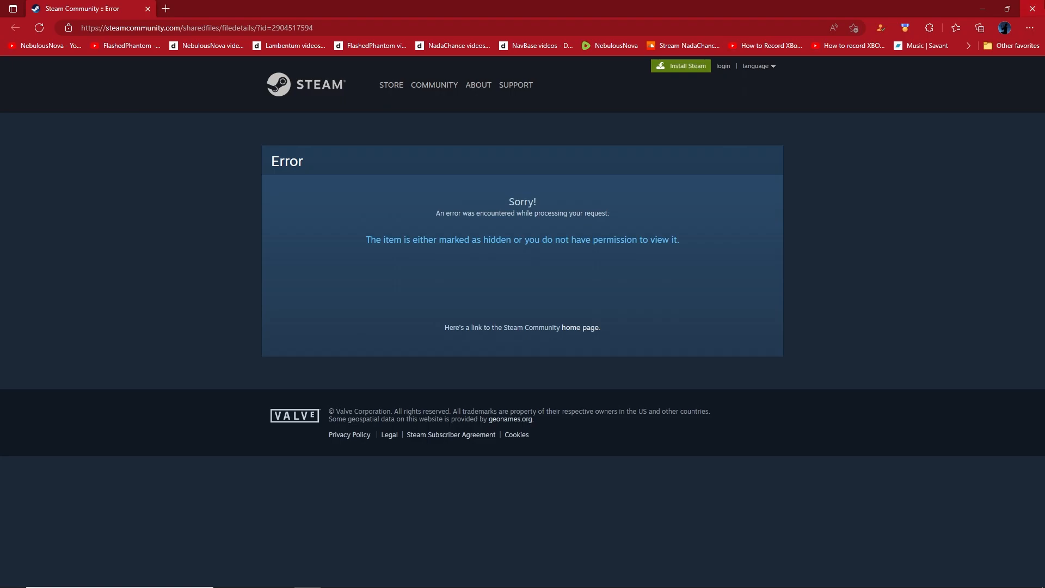
pyautogui.click(1033, 8)
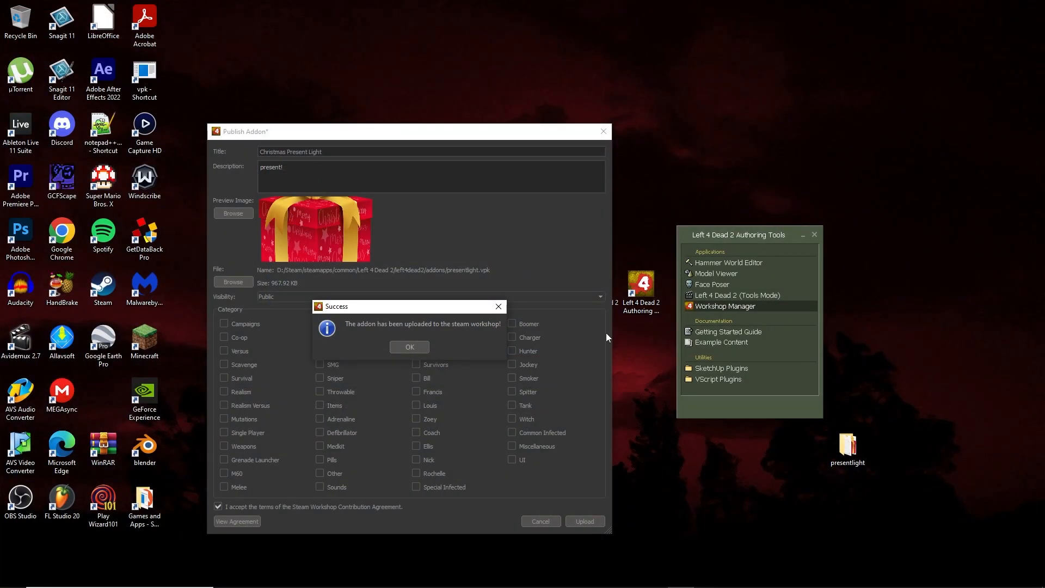
pyautogui.click(407, 346)
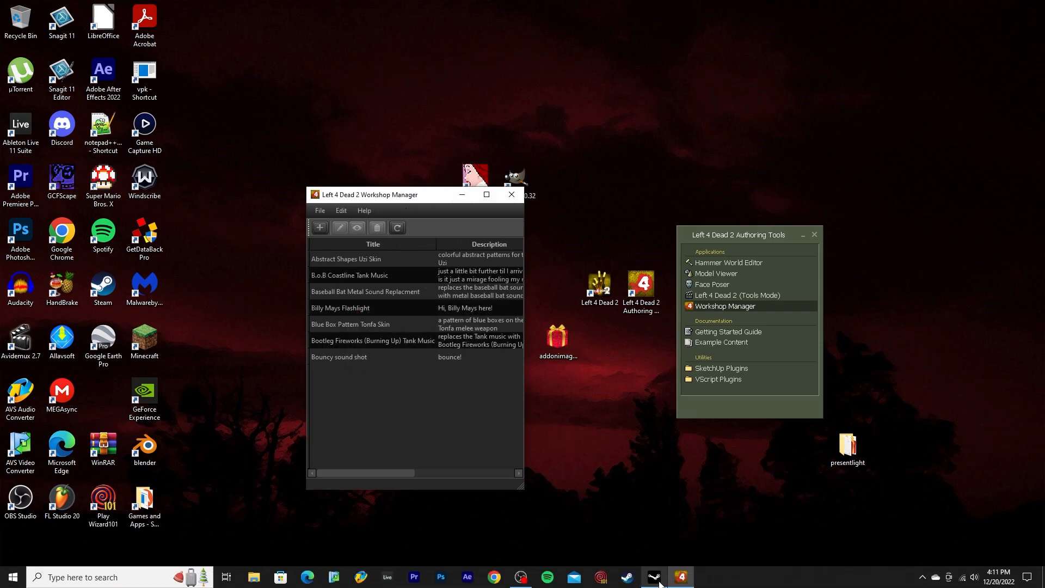
# - Switch to Steam and open the Christmas Present Light page from the profile's workshop items
pyautogui.click(628, 579)
pyautogui.moveTo(264, 33)
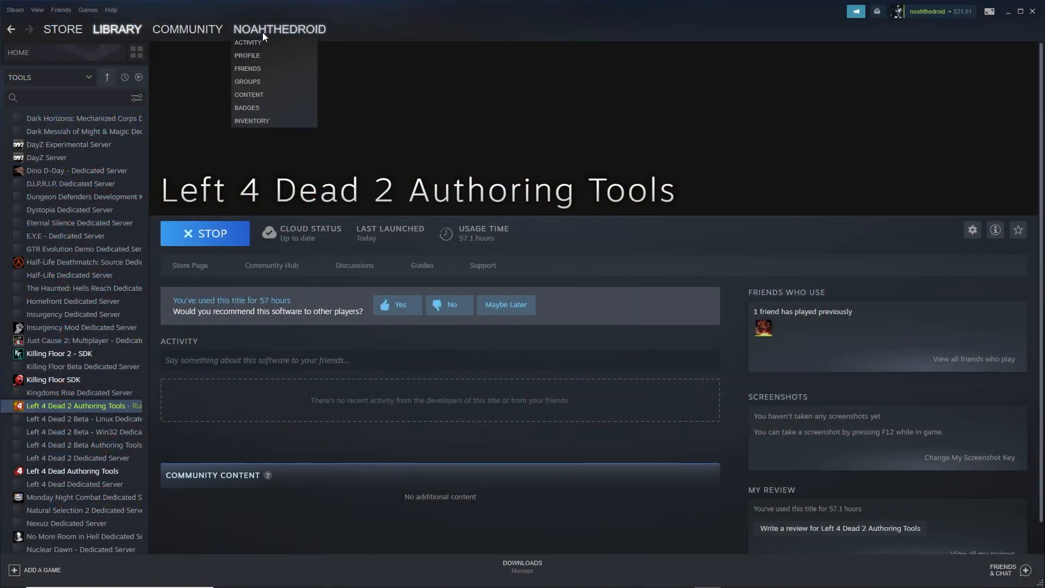
pyautogui.click(259, 56)
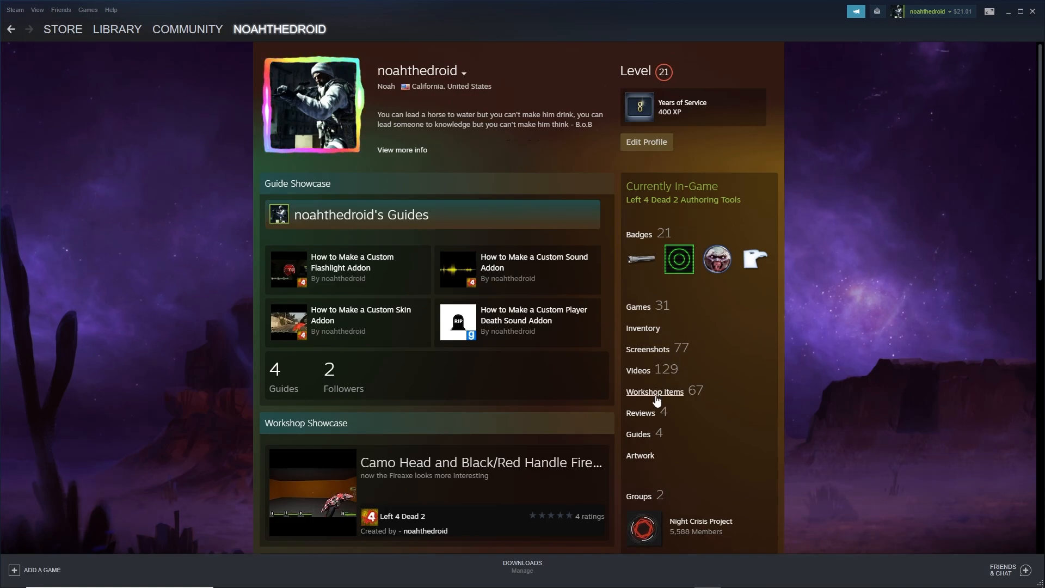
pyautogui.click(656, 398)
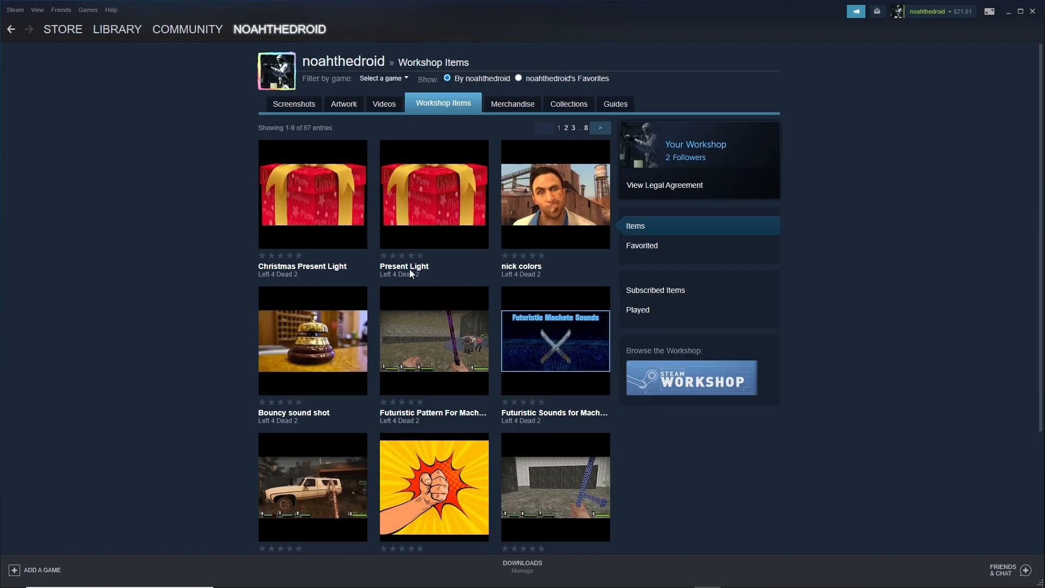
pyautogui.click(282, 206)
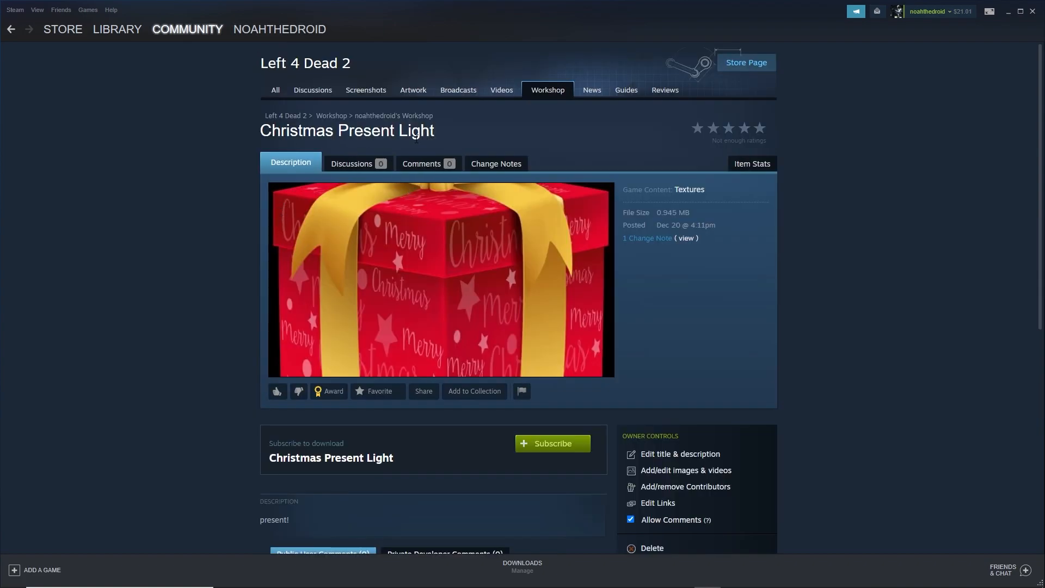
# - Examine the Christmas Present Light item page, including its enlarged preview image
pyautogui.scroll(-2, 233, 270)
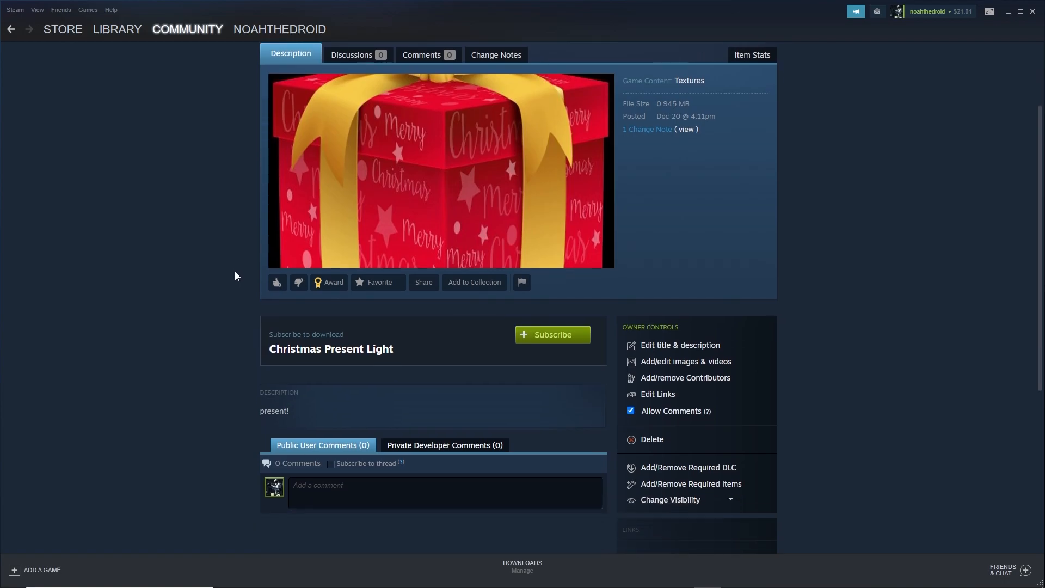
pyautogui.scroll(1, 242, 258)
pyautogui.click(371, 237)
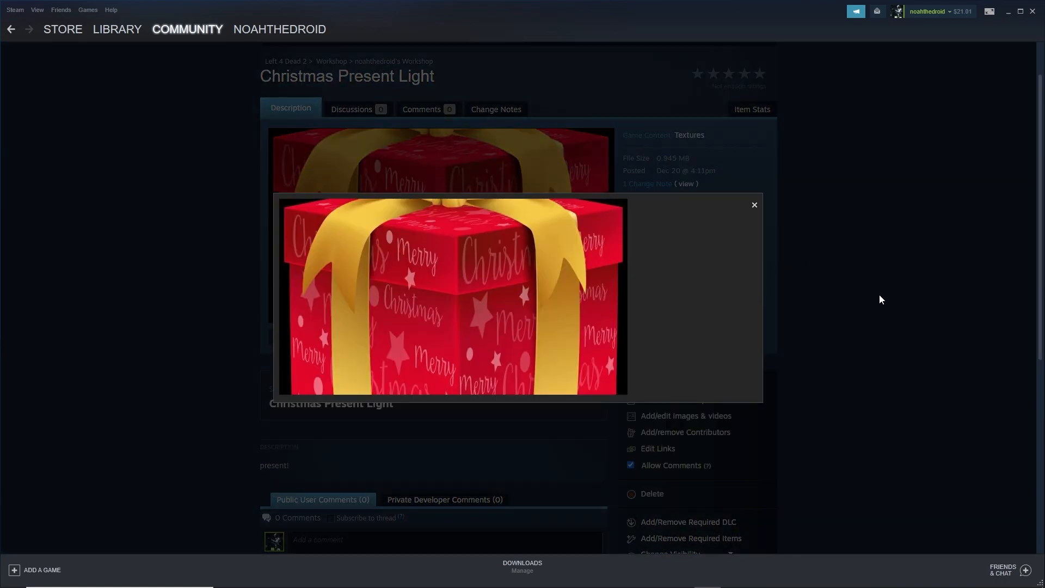
pyautogui.click(880, 301)
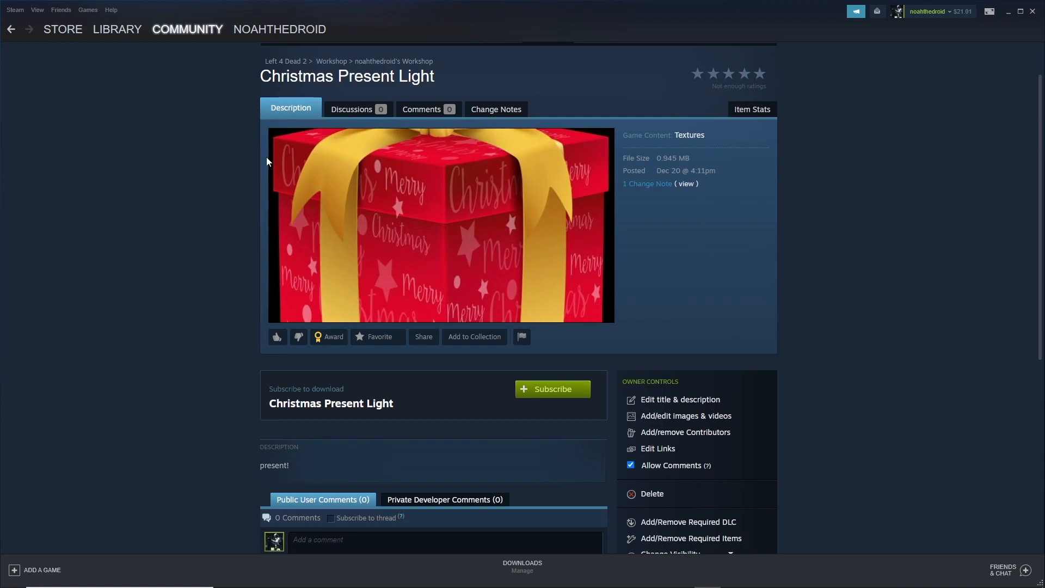
pyautogui.scroll(-1, 244, 169)
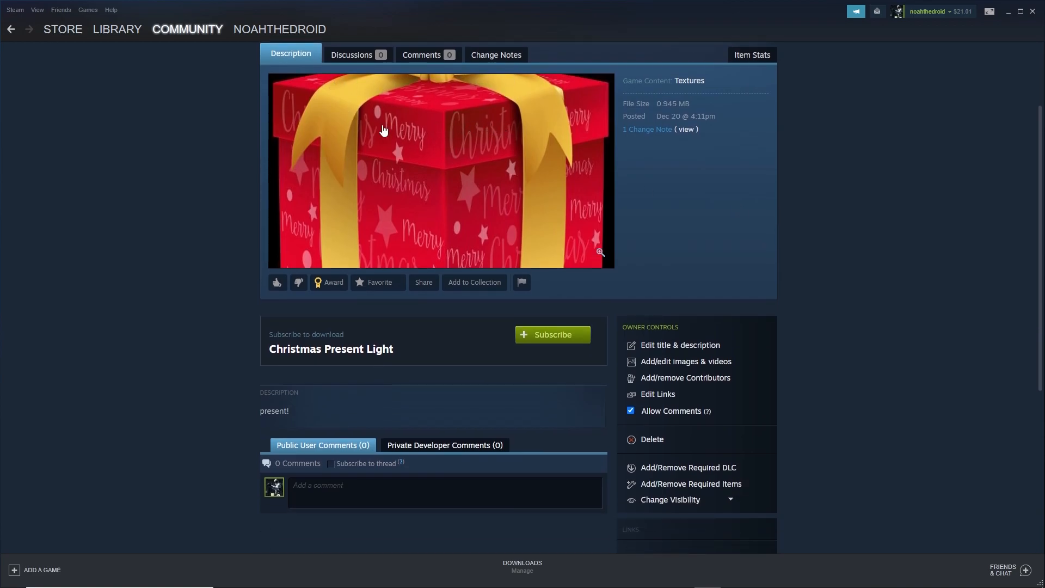
pyautogui.scroll(1, 170, 177)
pyautogui.scroll(-1, 172, 196)
pyautogui.scroll(-2, 191, 238)
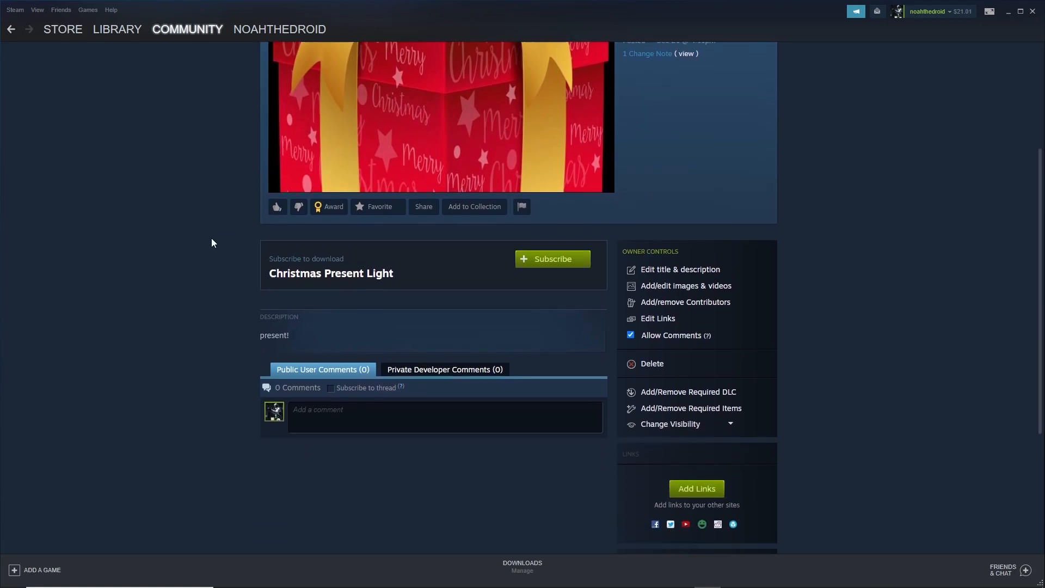
# - View the item's title and description editor and its images and videos editor, returning to the item each time
pyautogui.click(640, 233)
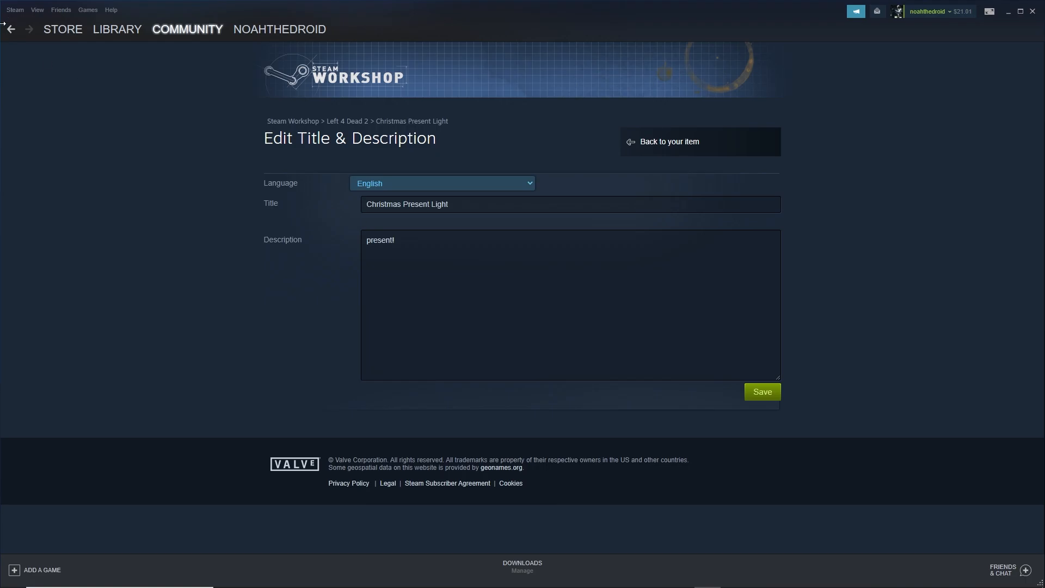
pyautogui.click(11, 29)
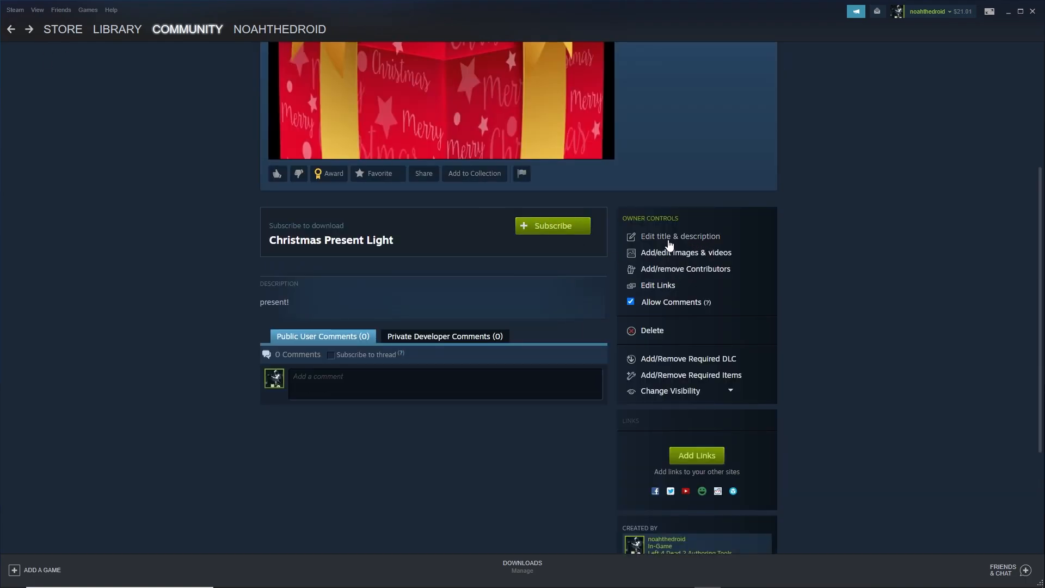
pyautogui.click(706, 253)
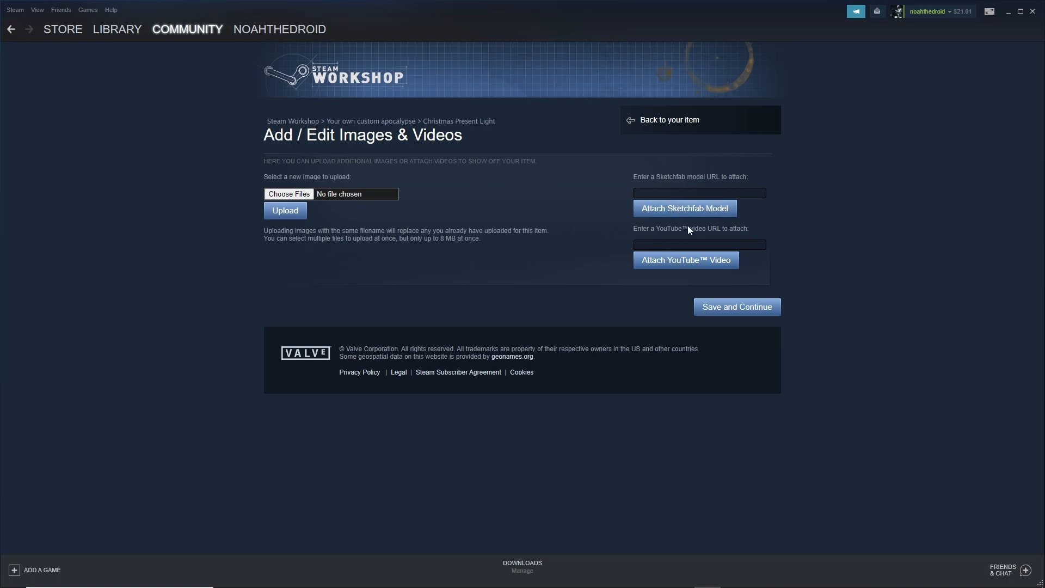
pyautogui.click(12, 30)
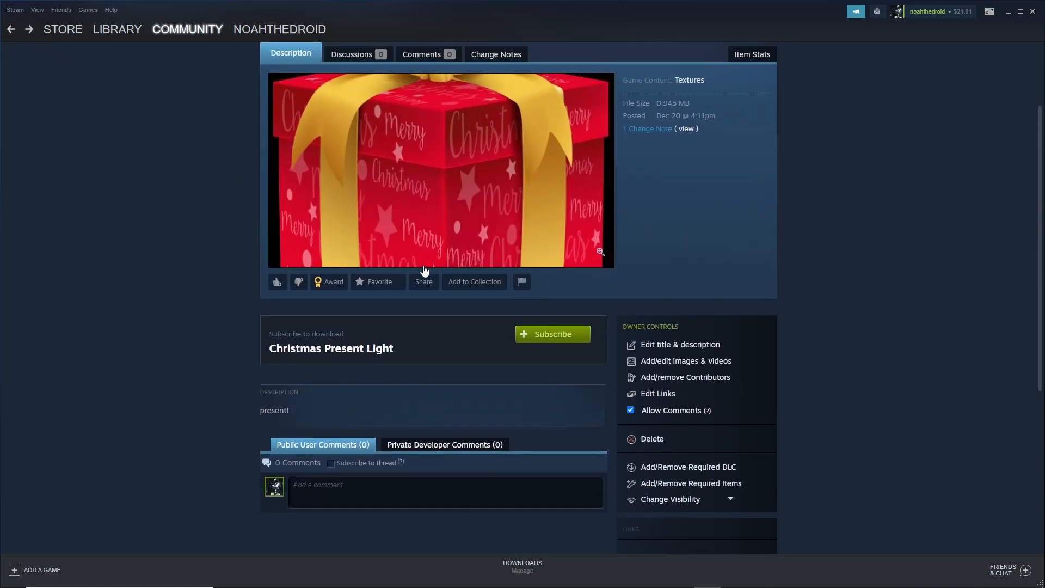
# - View the item's contributor settings and its external link settings, closing both without making changes
pyautogui.scroll(-1, 423, 263)
pyautogui.scroll(-1, 653, 293)
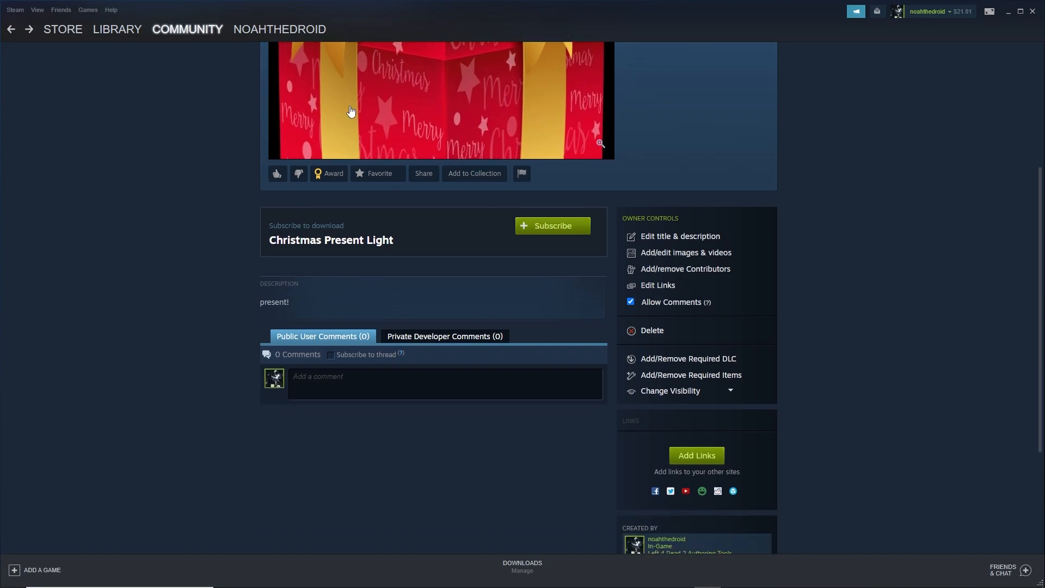
pyautogui.click(663, 270)
pyautogui.click(644, 124)
pyautogui.scroll(2, 554, 220)
pyautogui.click(668, 286)
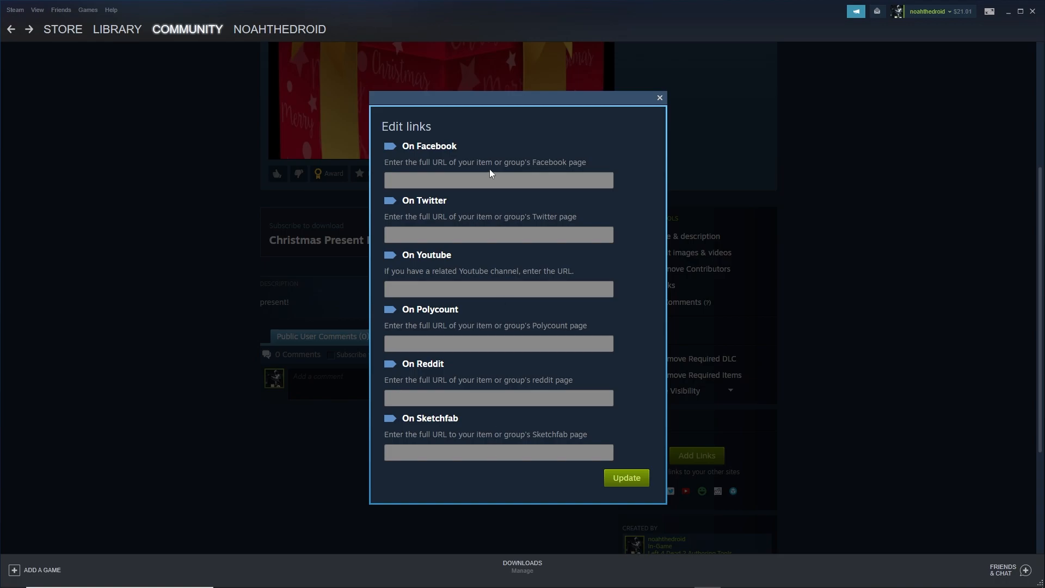
pyautogui.click(660, 100)
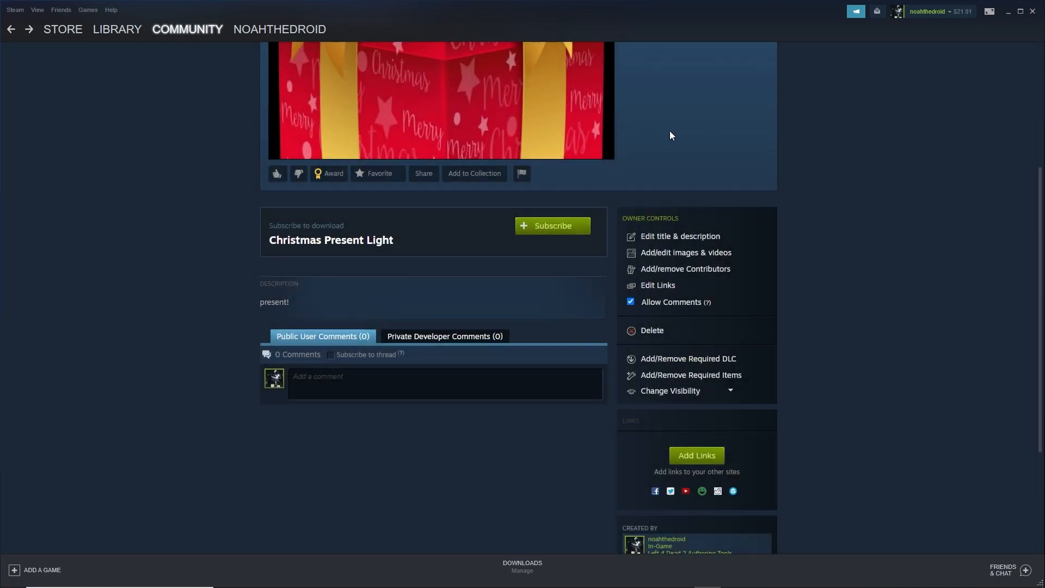
# - View the required DLC and required items settings of the item, returning to the item page each time
pyautogui.scroll(-1, 786, 277)
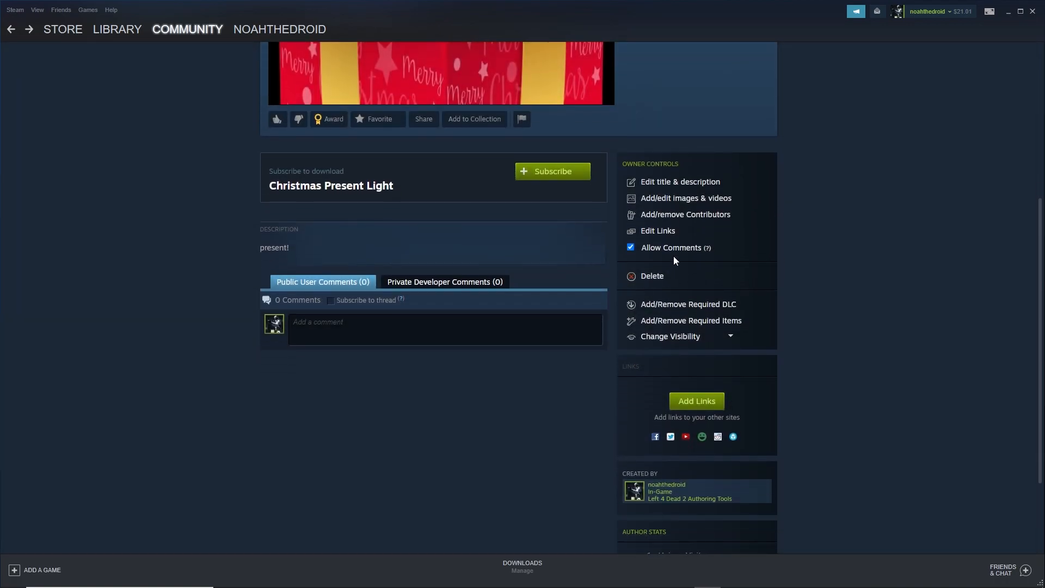
pyautogui.scroll(-1, 762, 275)
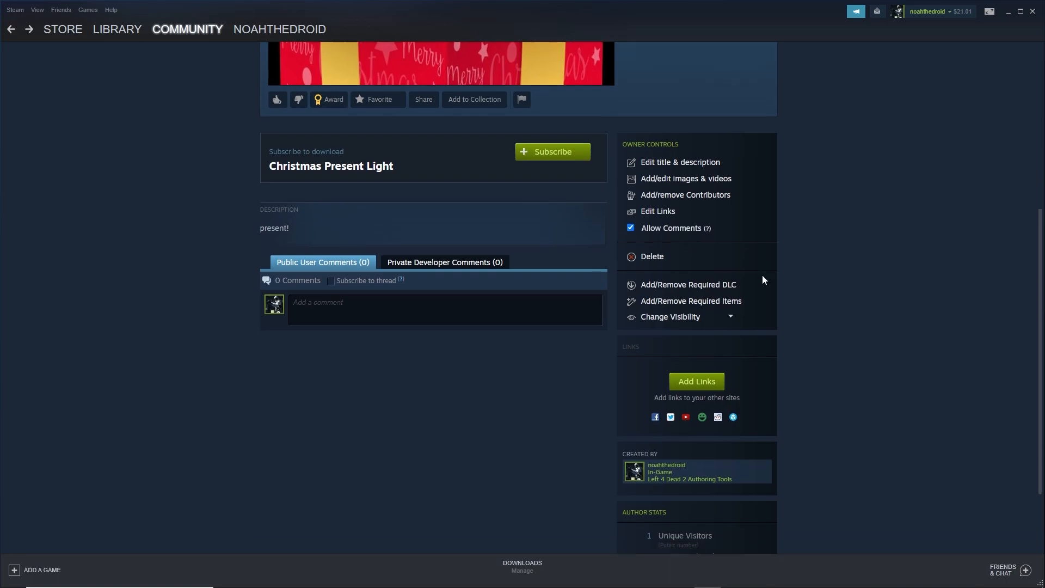
pyautogui.click(689, 251)
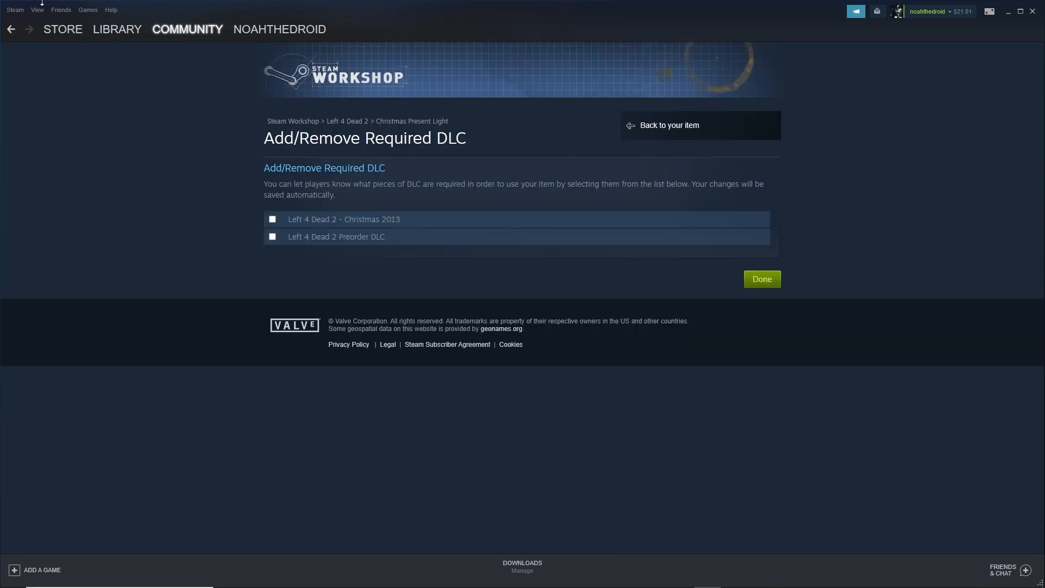
pyautogui.click(9, 33)
pyautogui.click(686, 268)
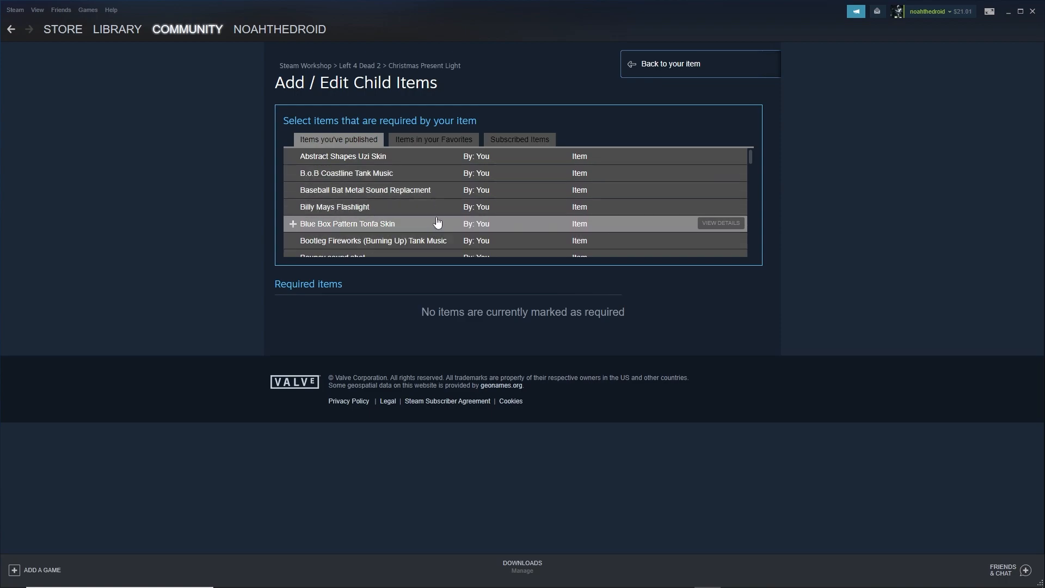
pyautogui.click(11, 27)
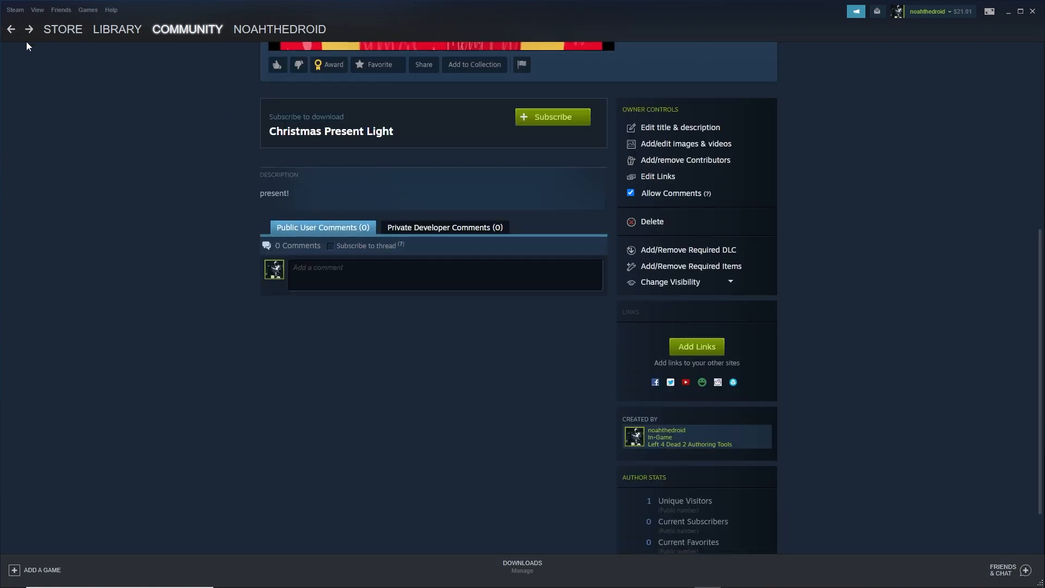
# - View the item's visibility options without changing them, and review the links and author stats on the page
pyautogui.click(684, 285)
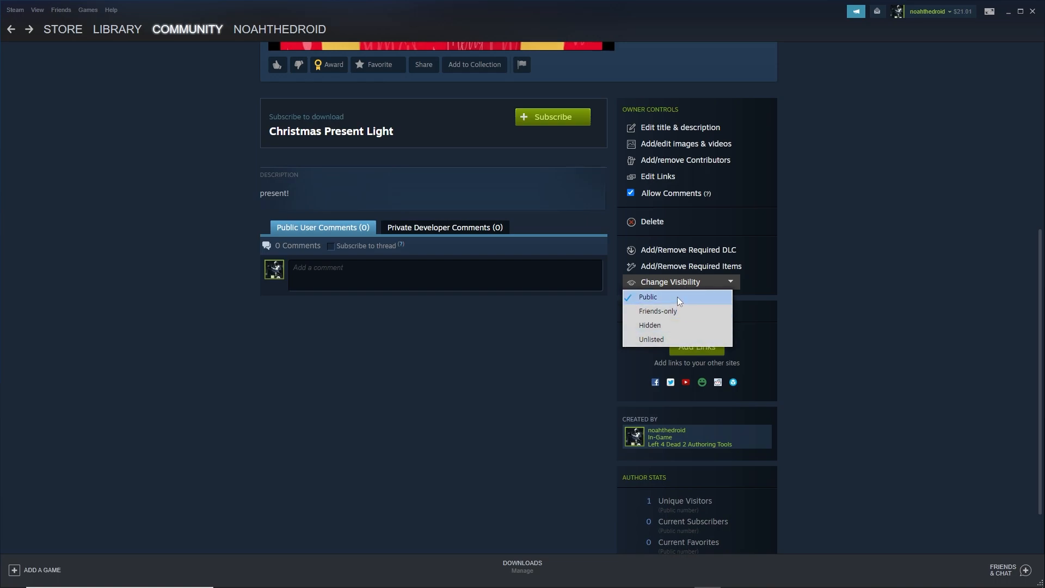
pyautogui.click(870, 303)
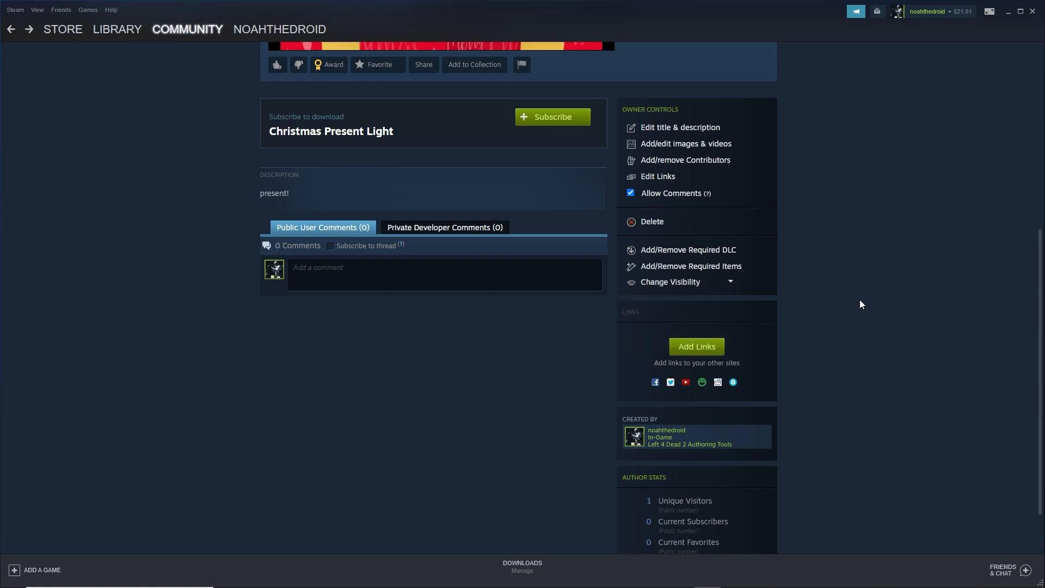
pyautogui.scroll(-2, 860, 303)
pyautogui.scroll(1, 854, 302)
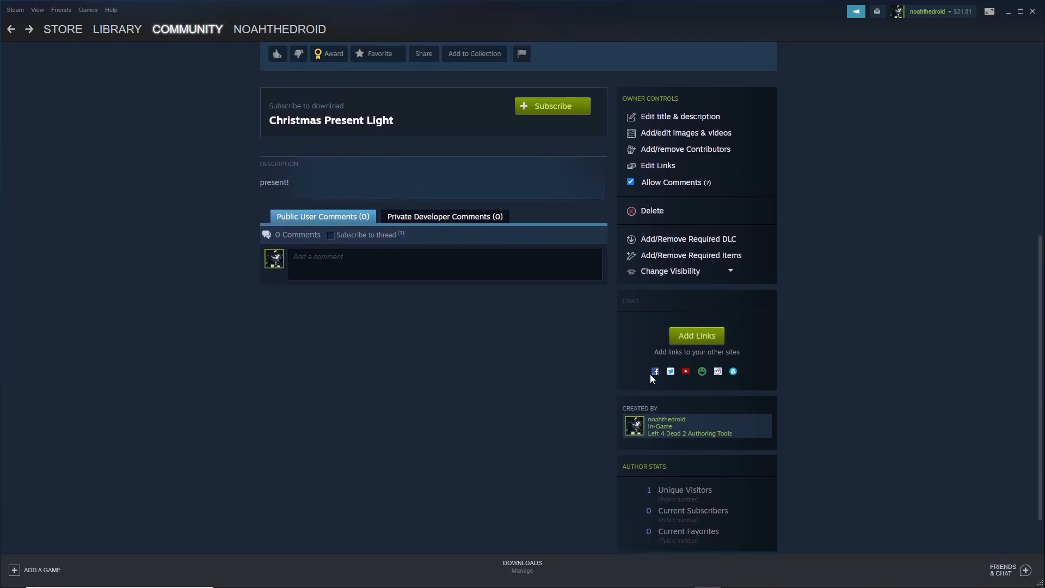
pyautogui.scroll(5, 724, 504)
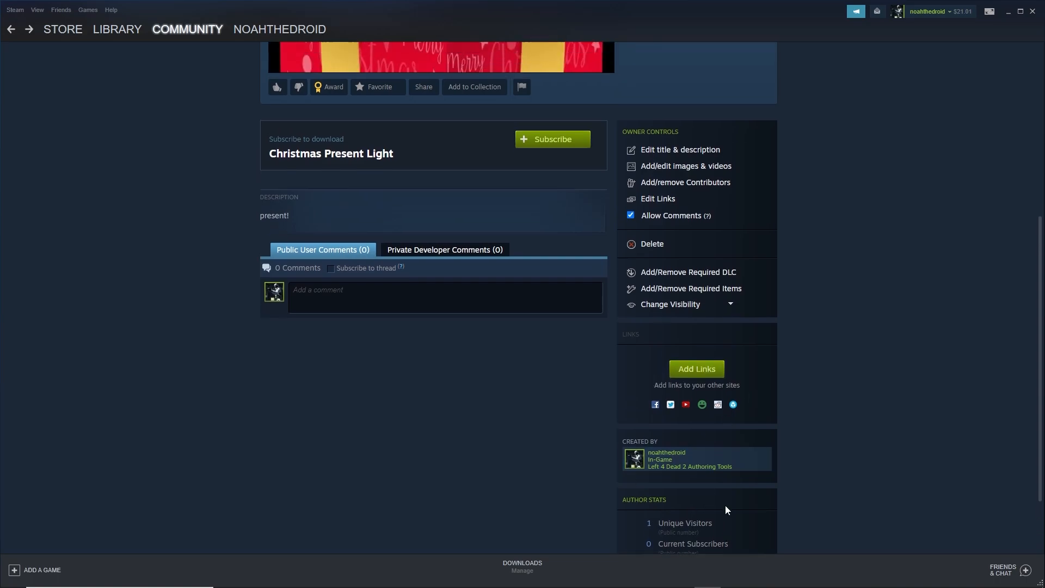
pyautogui.scroll(1, 837, 448)
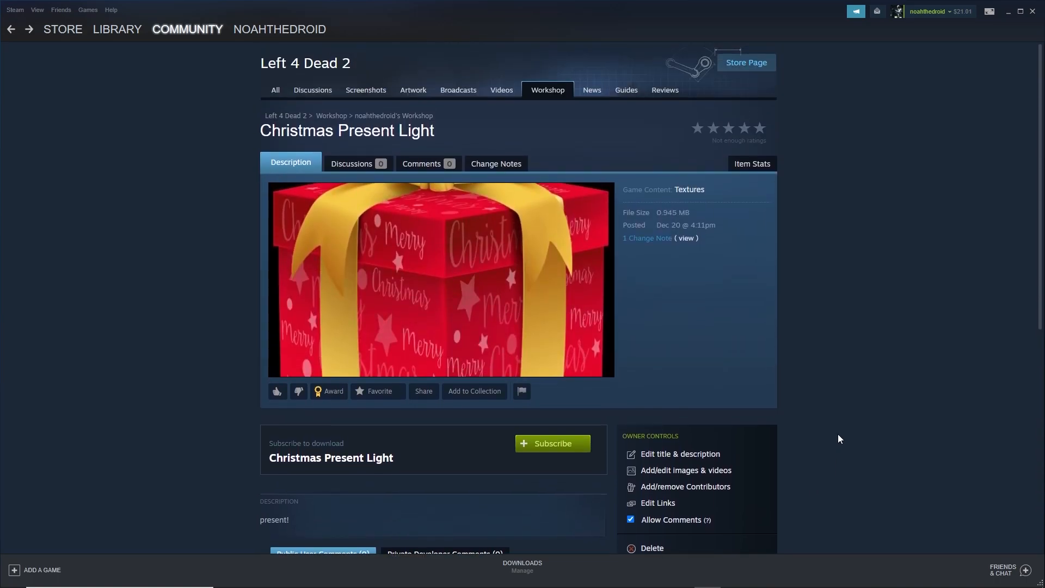
# - View the item's images and videos editor once more, return to review the item page, and close the Steam window
pyautogui.scroll(-3, 837, 432)
pyautogui.scroll(3, 838, 430)
pyautogui.click(709, 471)
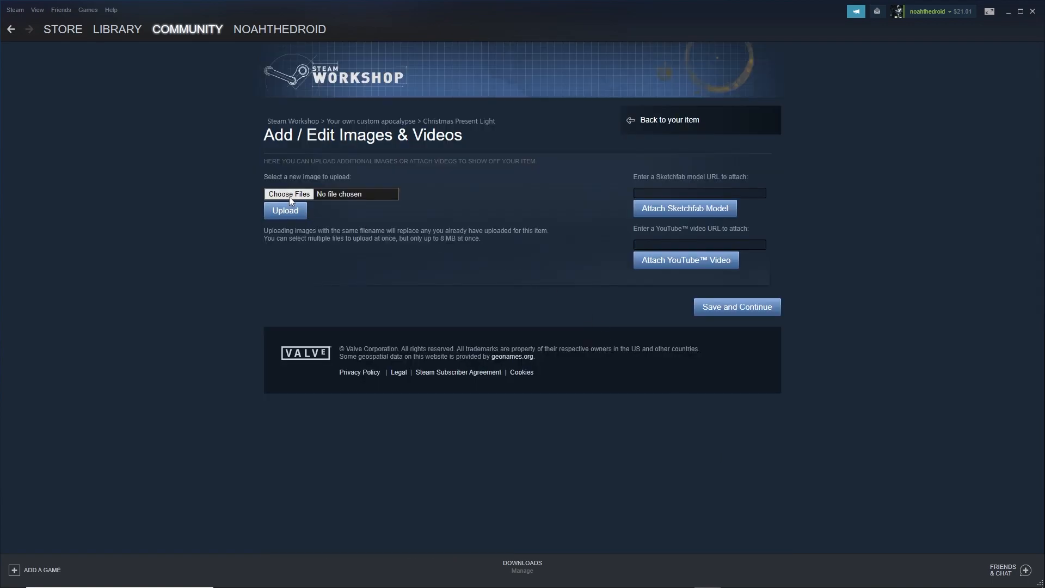
pyautogui.click(10, 30)
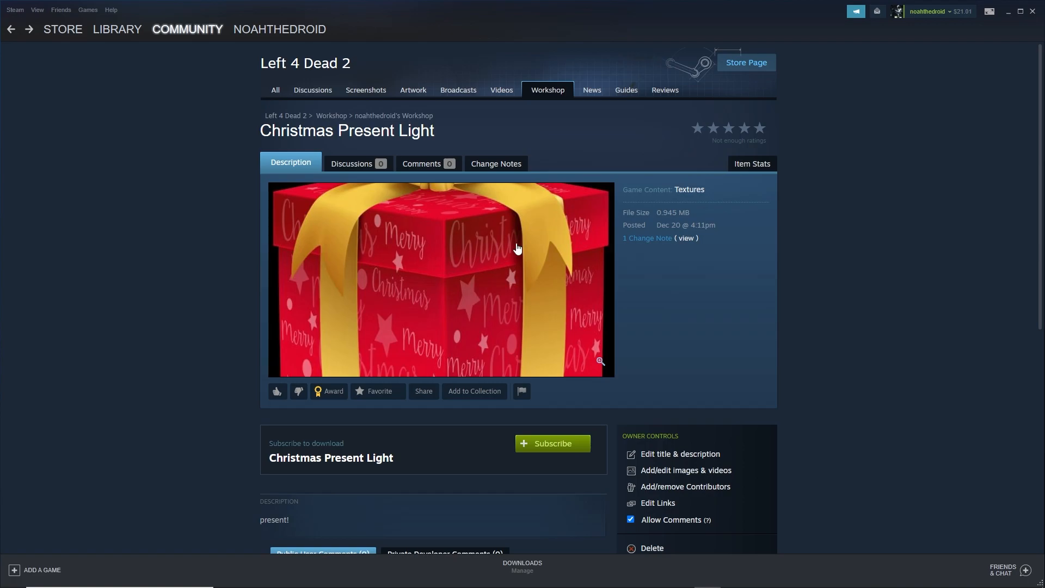
pyautogui.scroll(-2, 173, 250)
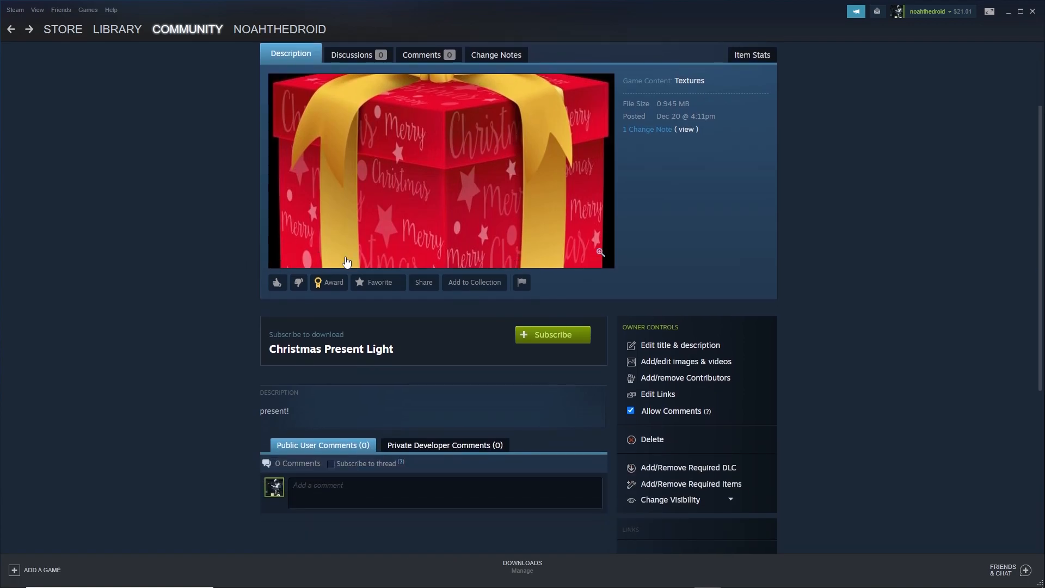
pyautogui.scroll(1, 871, 302)
pyautogui.scroll(1, 850, 303)
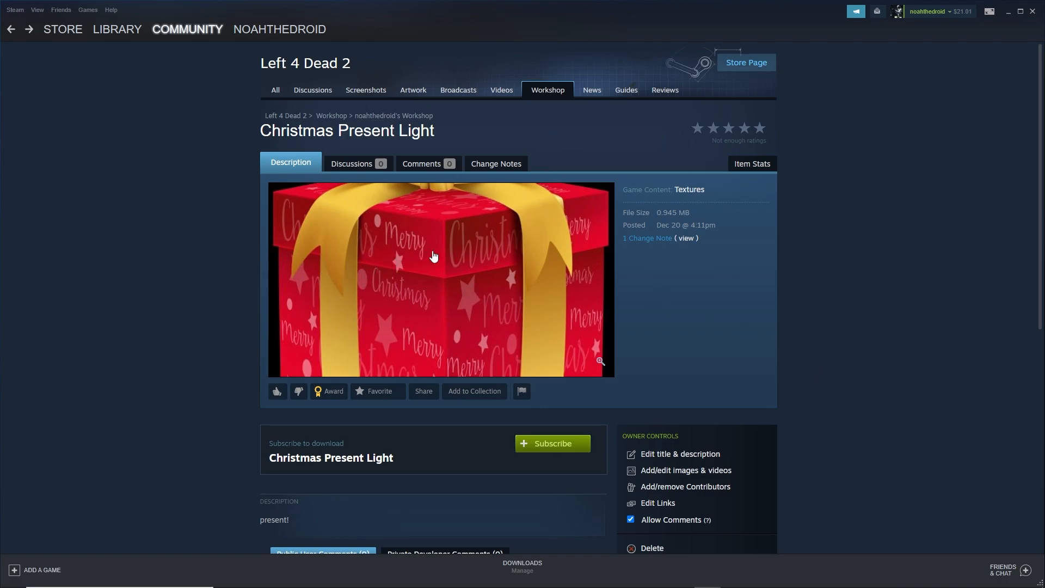
pyautogui.click(1032, 12)
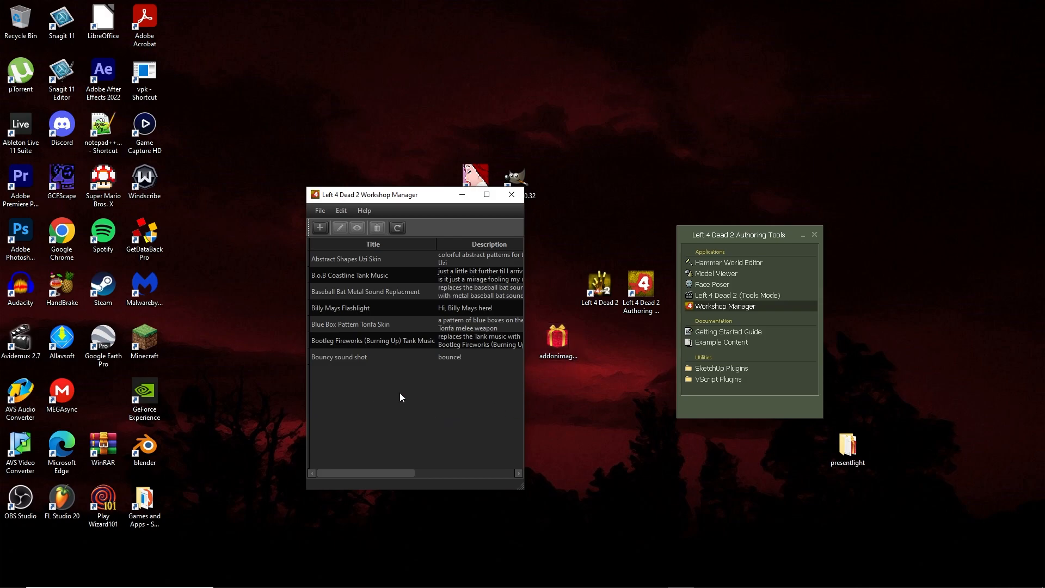
# - Open the Billy Mays Flashlight add-on for editing and choose Christmas present edit.png from the desktop as its preview image
pyautogui.click(369, 342)
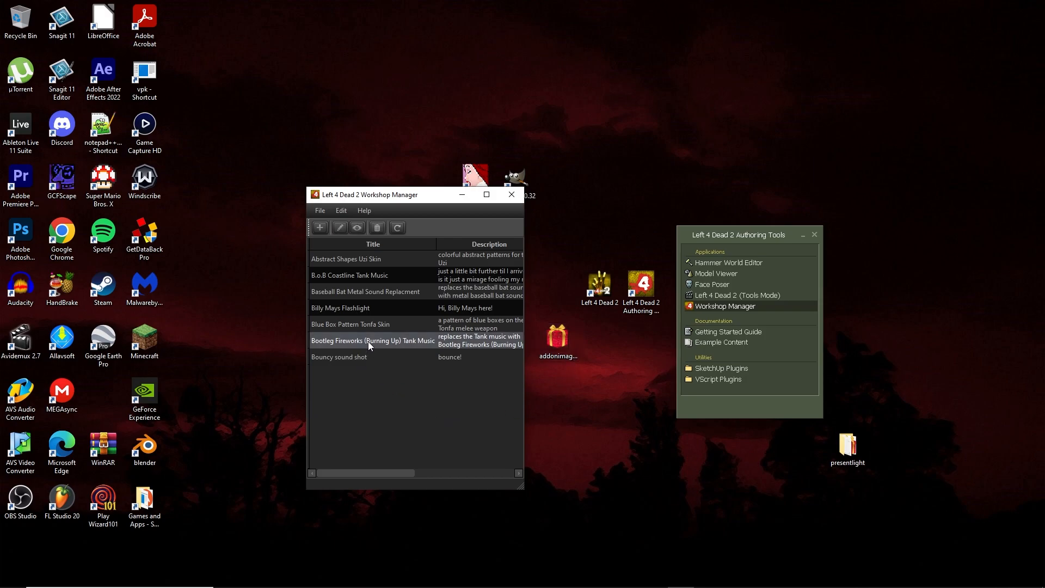
pyautogui.click(380, 309)
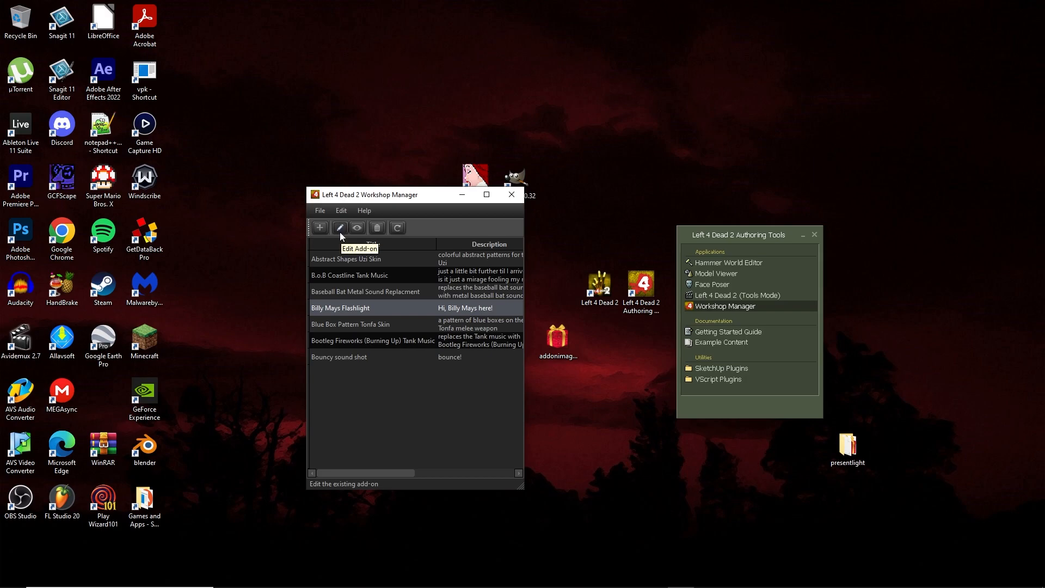
pyautogui.click(344, 213)
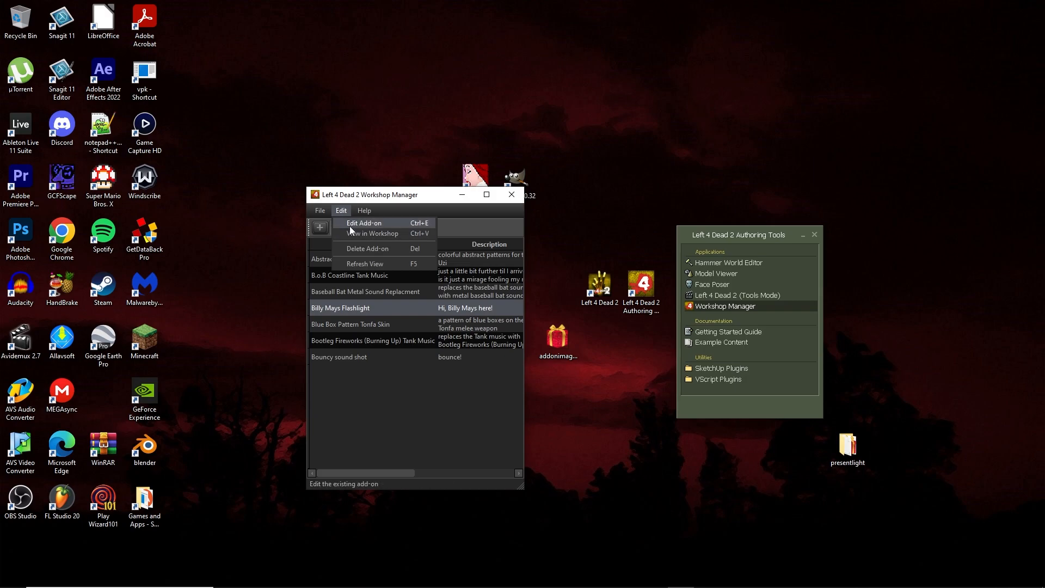
pyautogui.click(346, 225)
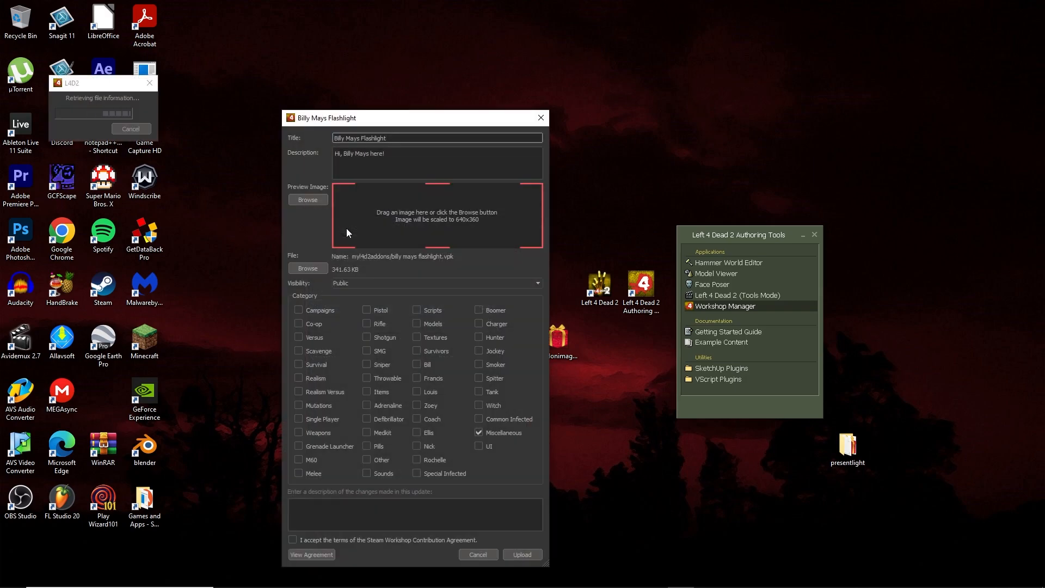
pyautogui.click(308, 200)
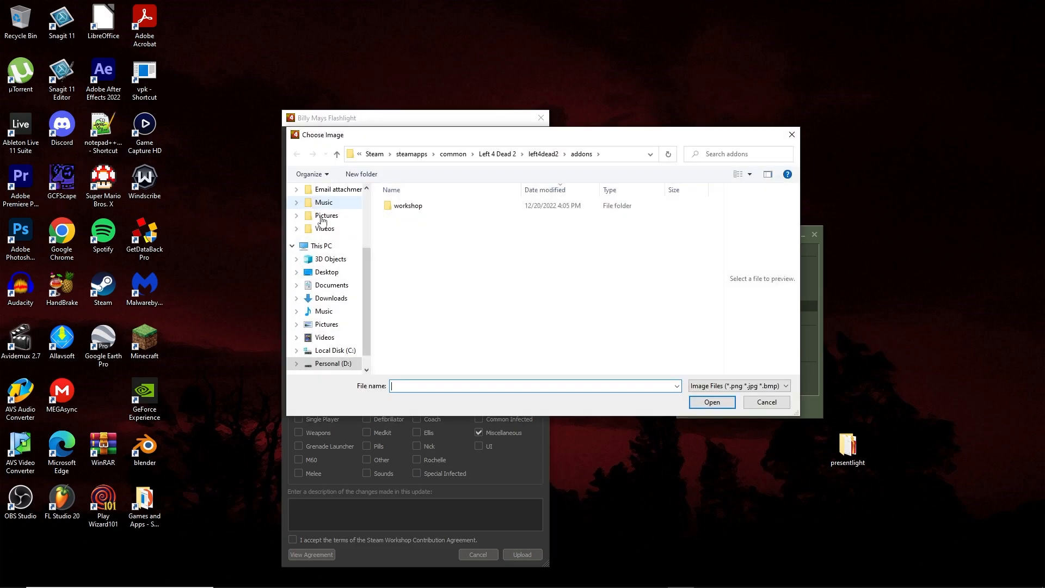
pyautogui.click(335, 273)
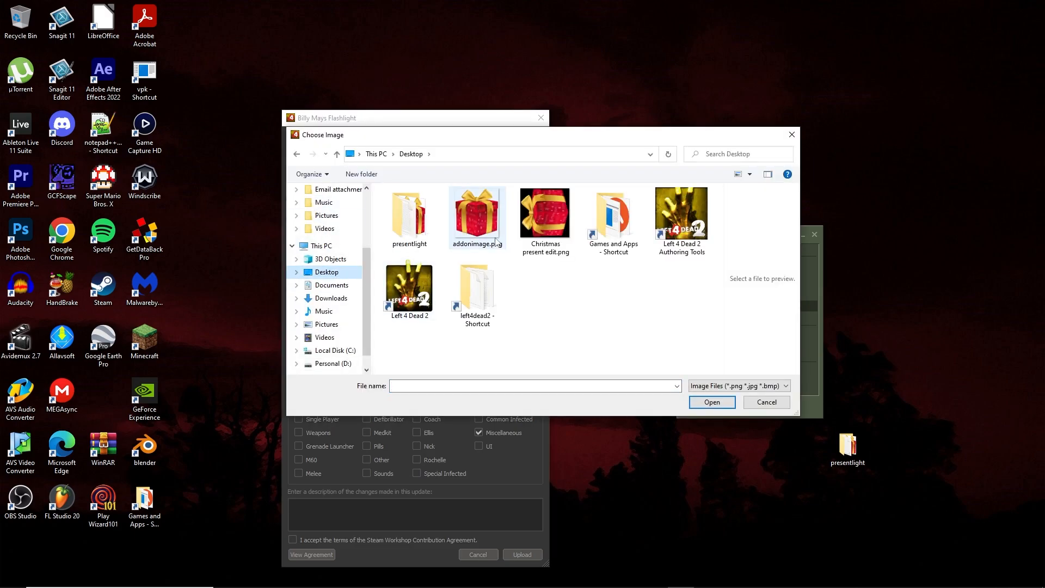
pyautogui.doubleClick(555, 226)
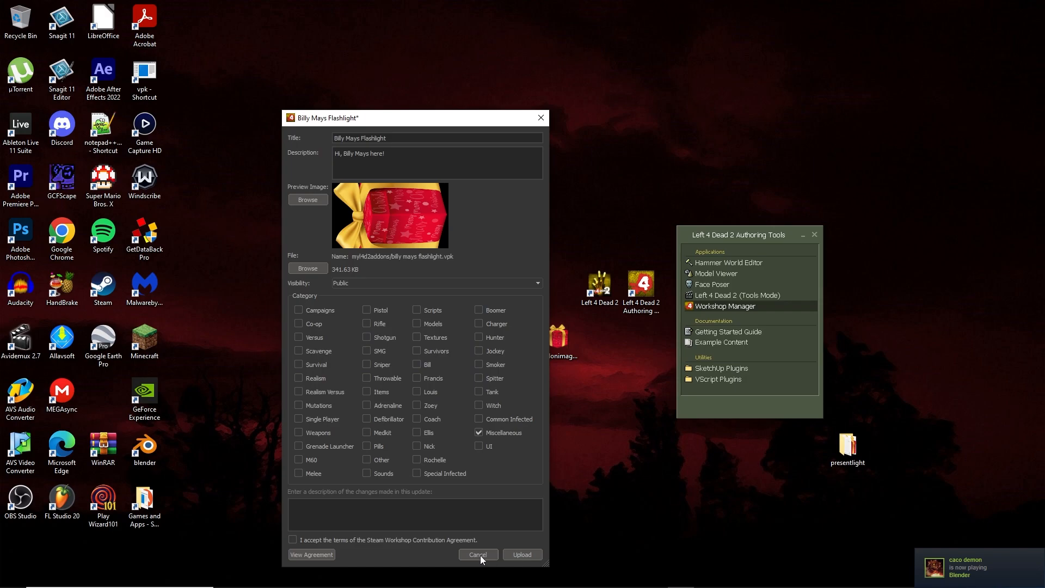
# - Discard the edit of the Billy Mays Flashlight add-on, and close the Workshop Manager and the Authoring Tools
pyautogui.click(479, 555)
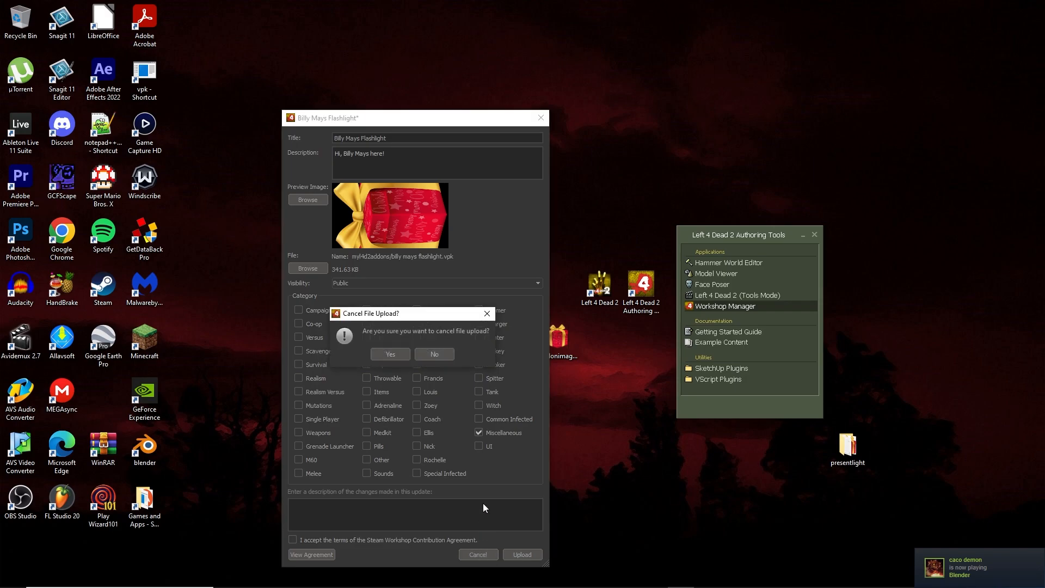
pyautogui.click(435, 354)
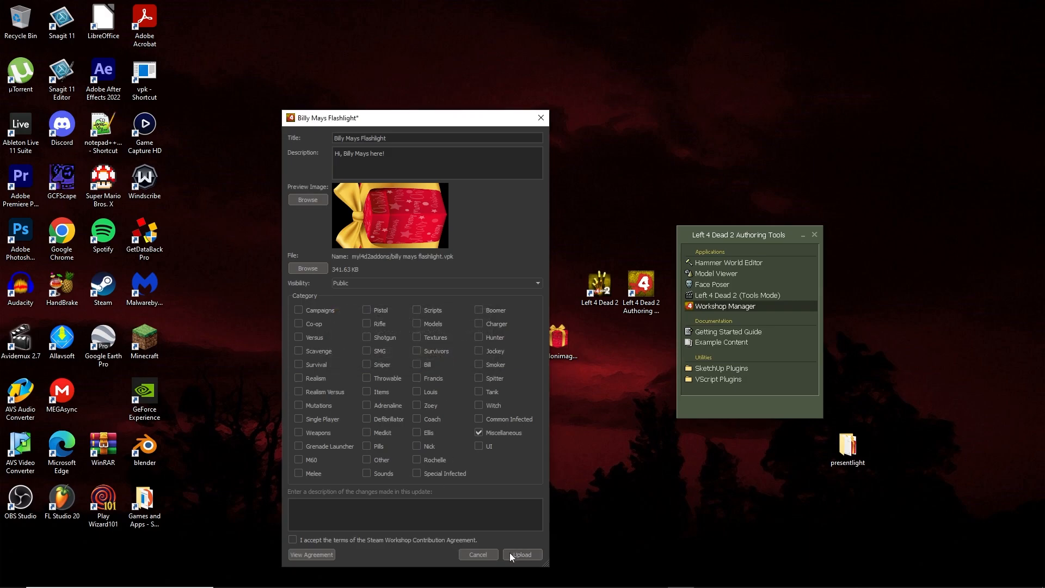
pyautogui.click(540, 117)
pyautogui.click(402, 351)
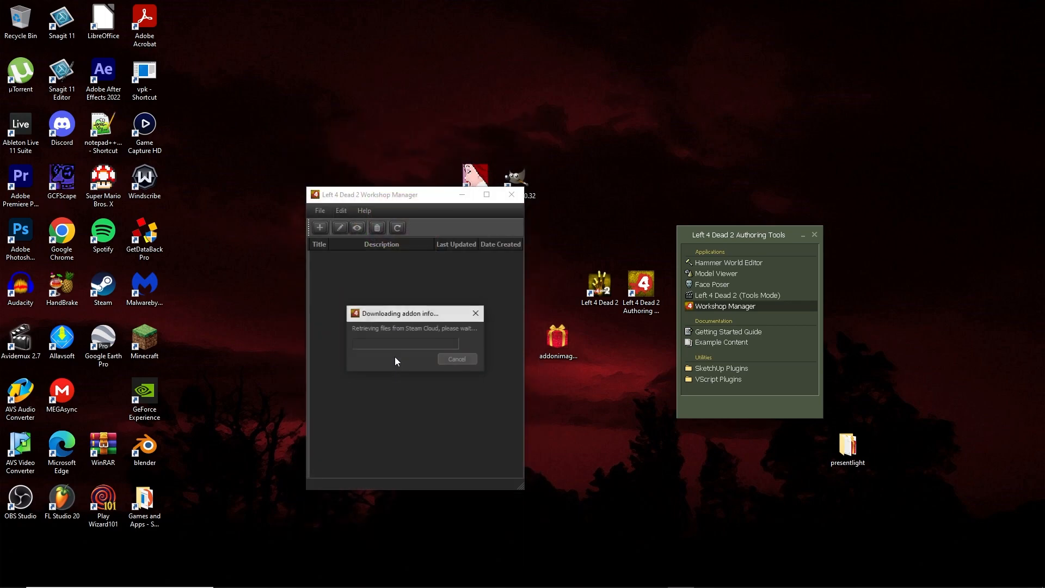
pyautogui.click(513, 193)
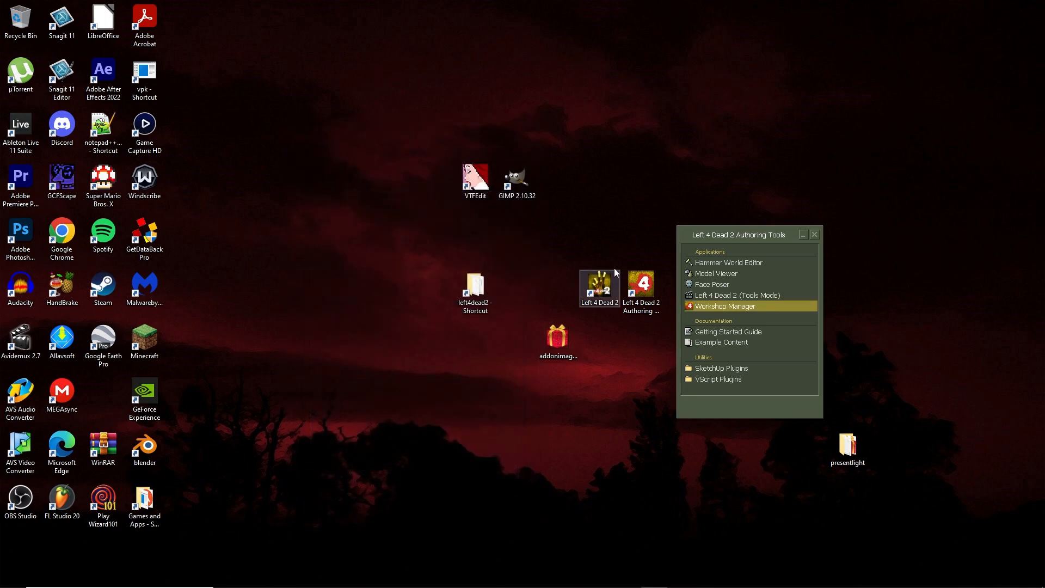
pyautogui.click(815, 235)
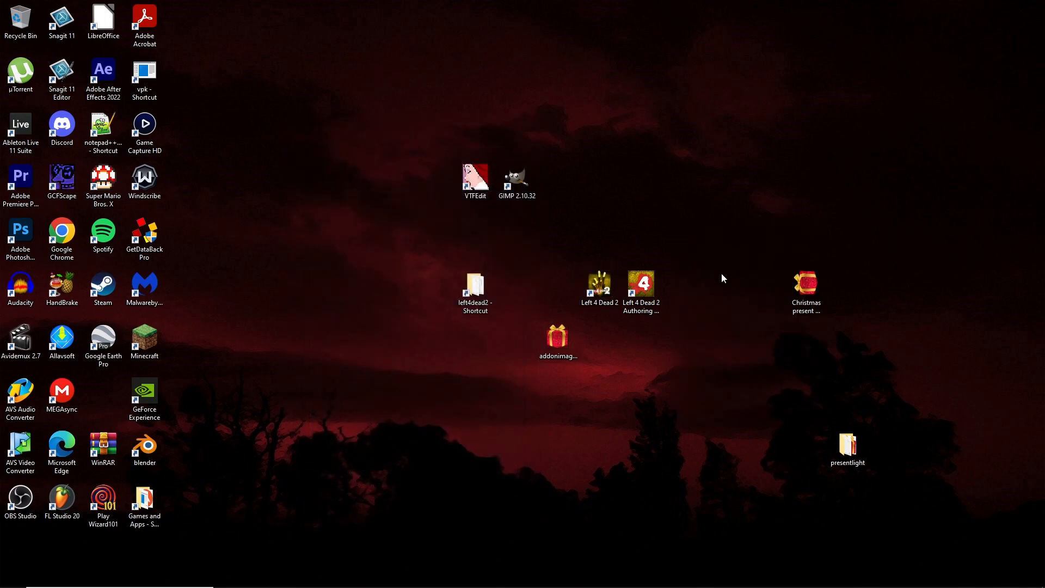
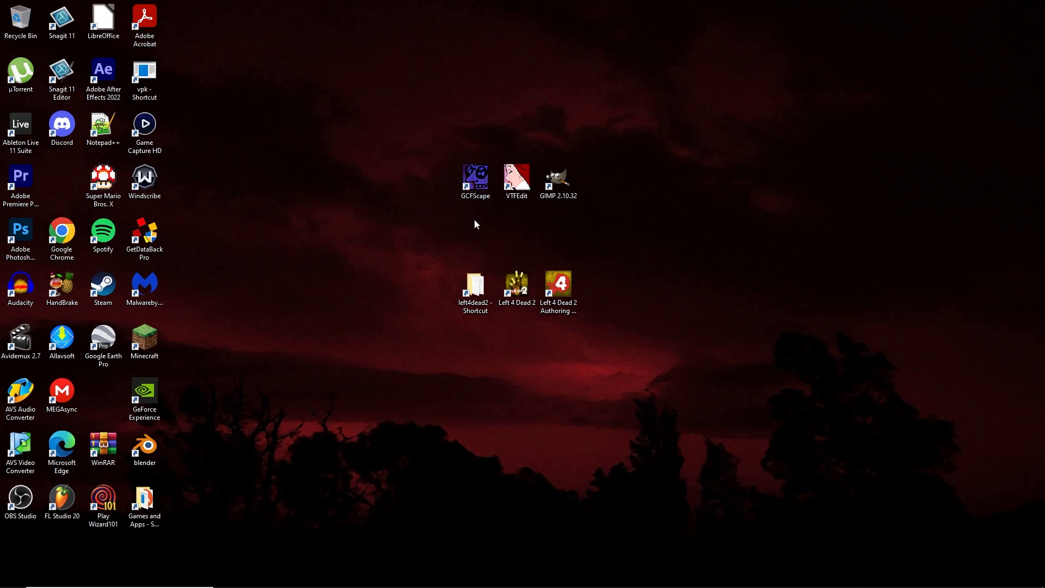
# - Open pak01_dir.vpk from the left4dead2 game folder in GCFScape
pyautogui.doubleClick(479, 293)
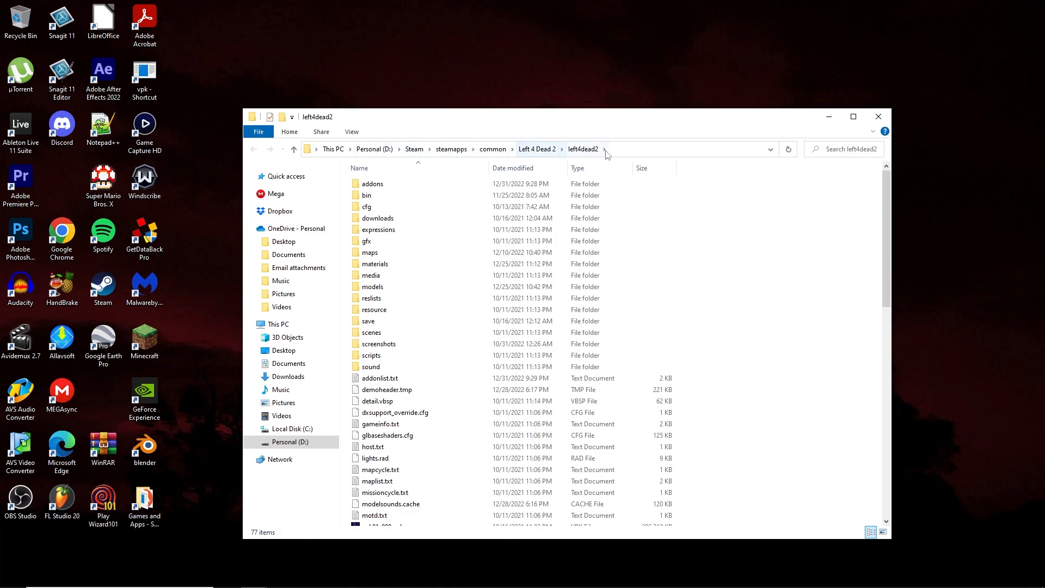
pyautogui.scroll(-14, 755, 340)
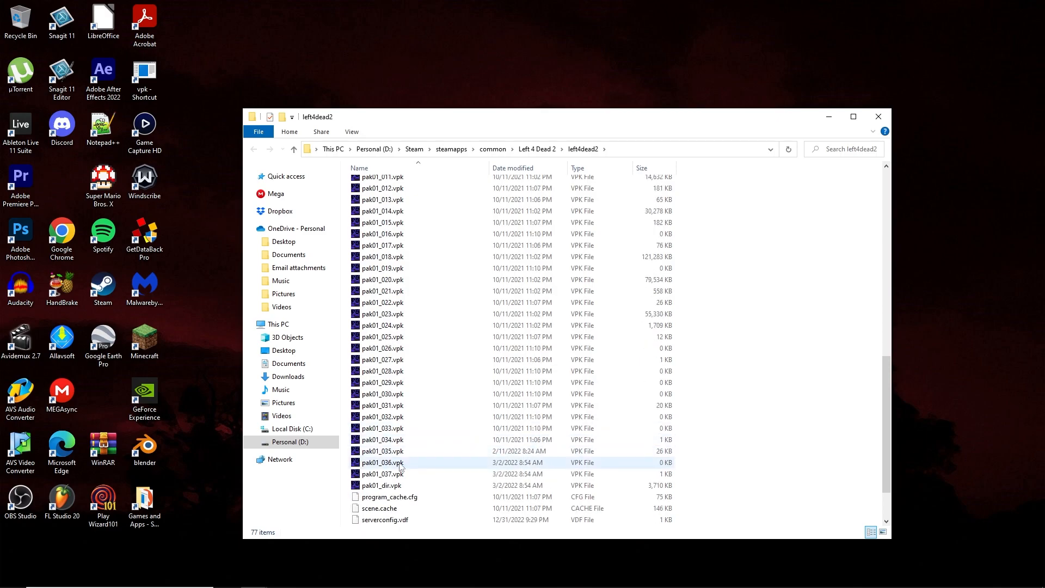
pyautogui.click(385, 489)
pyautogui.doubleClick(386, 487)
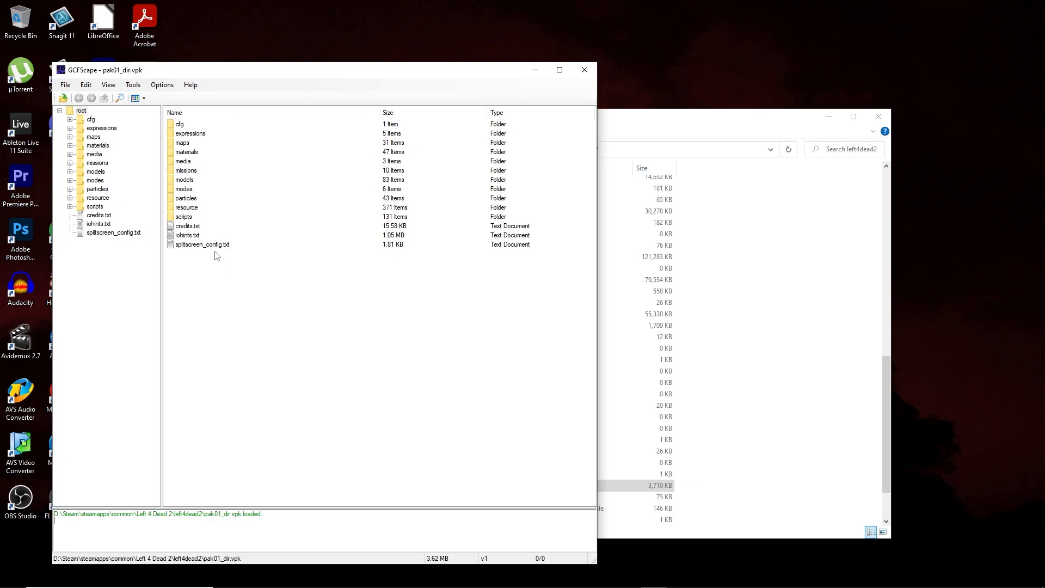
# - Extract flashlight001.vtf from the archive's materials/effects folder to the desktop, and close the archive and the game folder
pyautogui.doubleClick(188, 153)
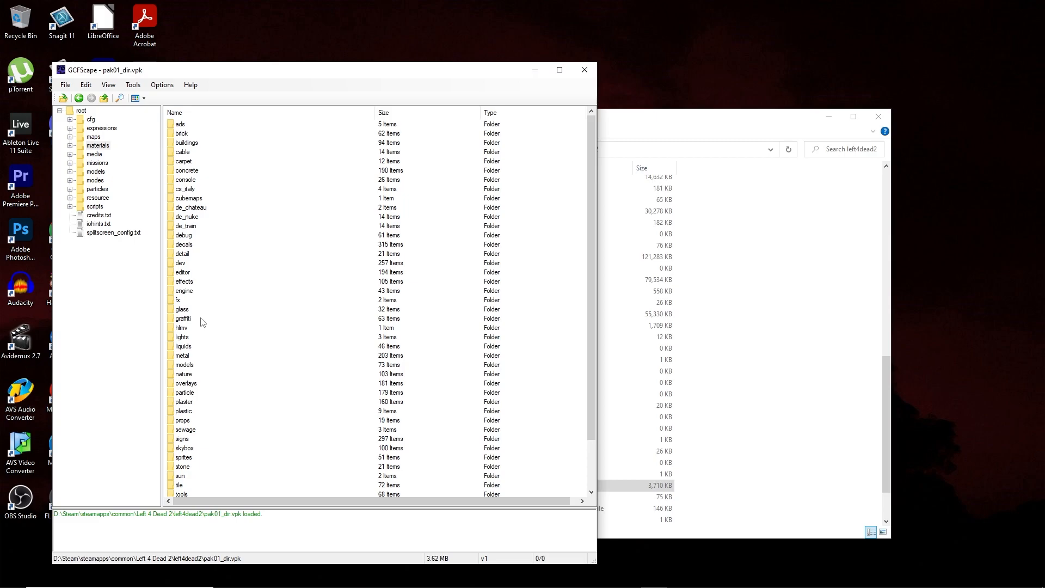
pyautogui.doubleClick(190, 281)
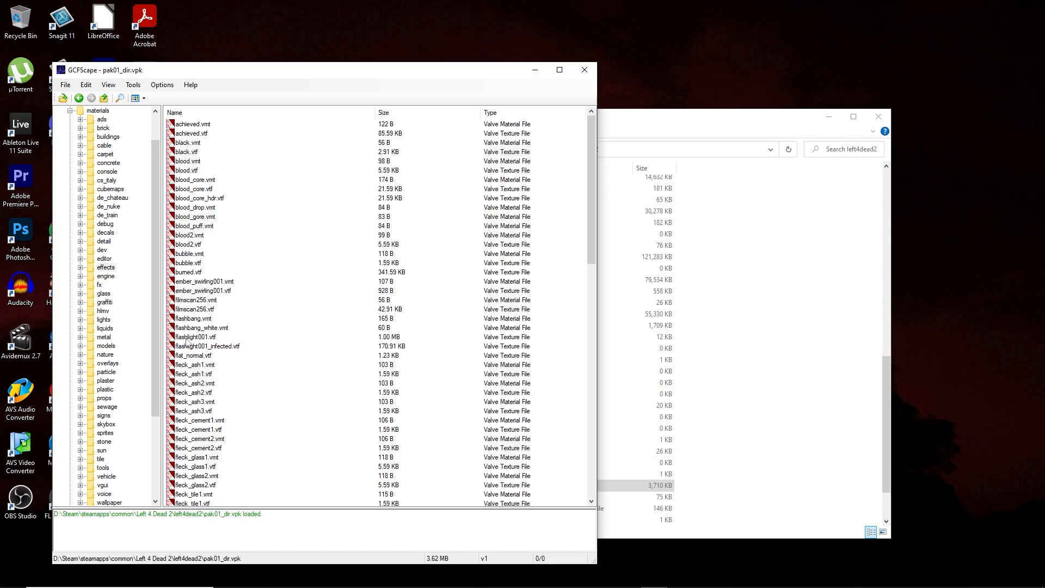
pyautogui.moveTo(186, 342); pyautogui.dragTo(934, 348)
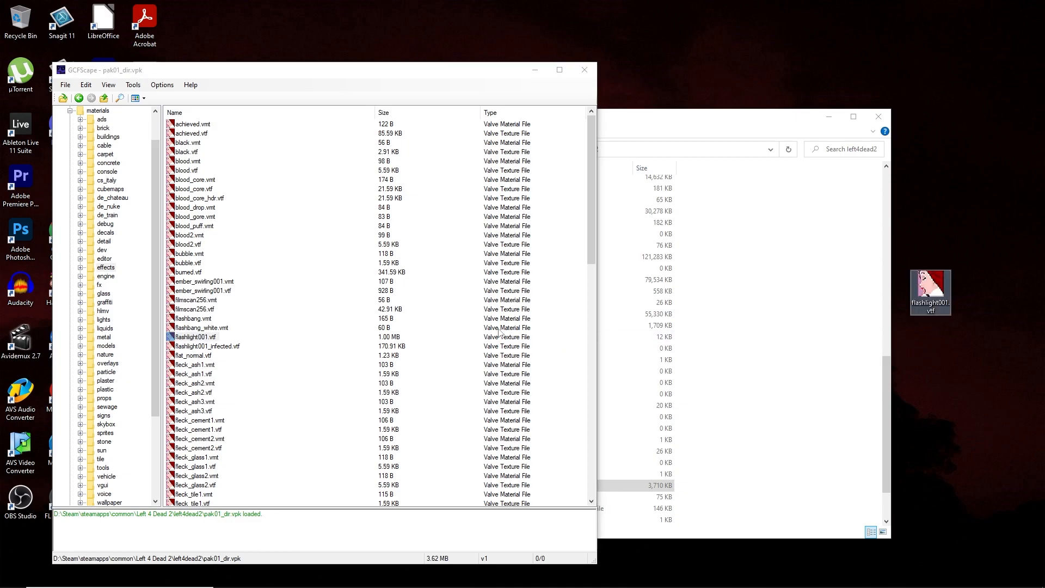
pyautogui.rightClick(198, 336)
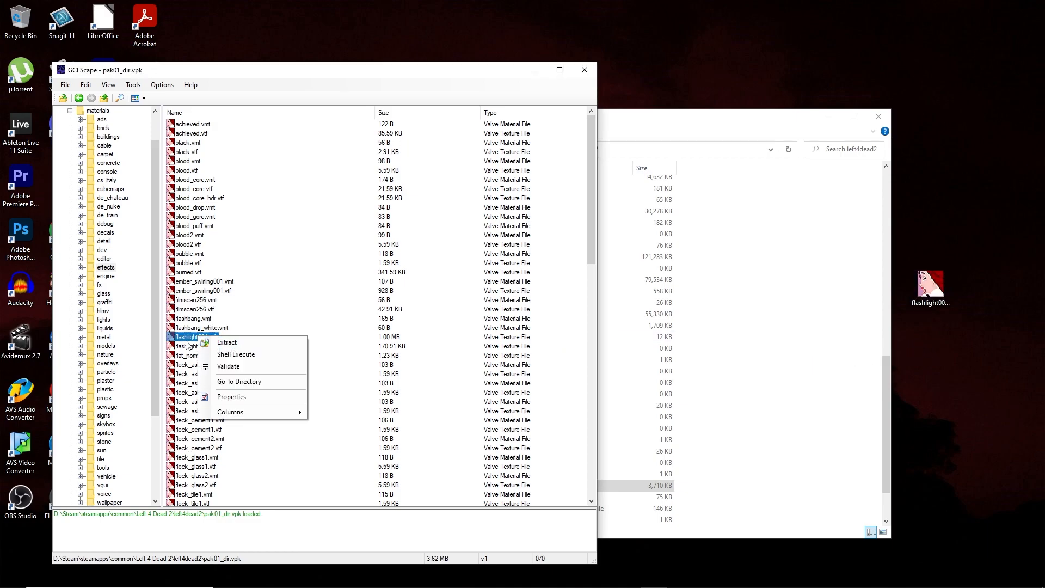
pyautogui.click(184, 337)
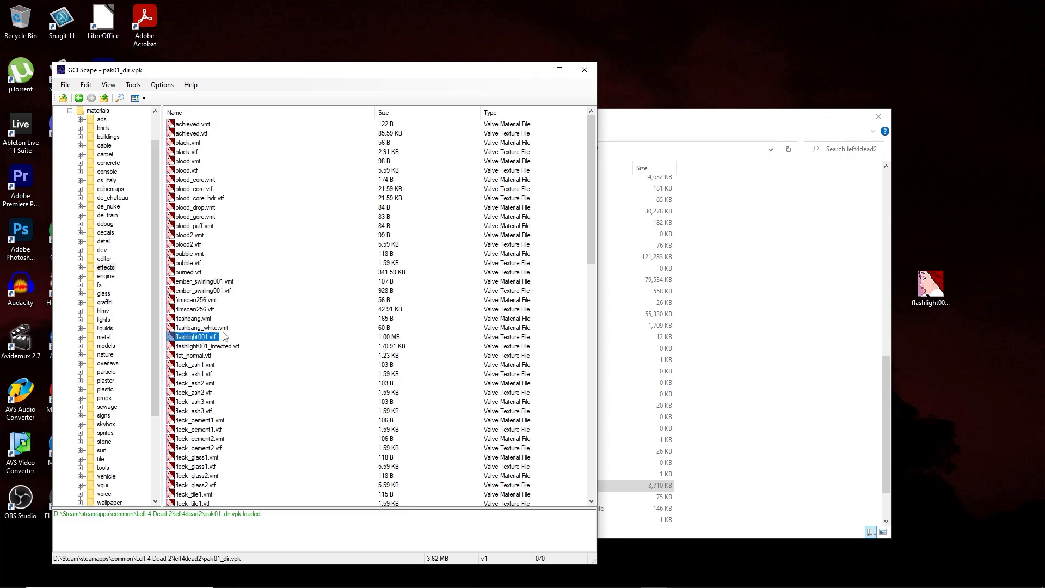
pyautogui.click(583, 74)
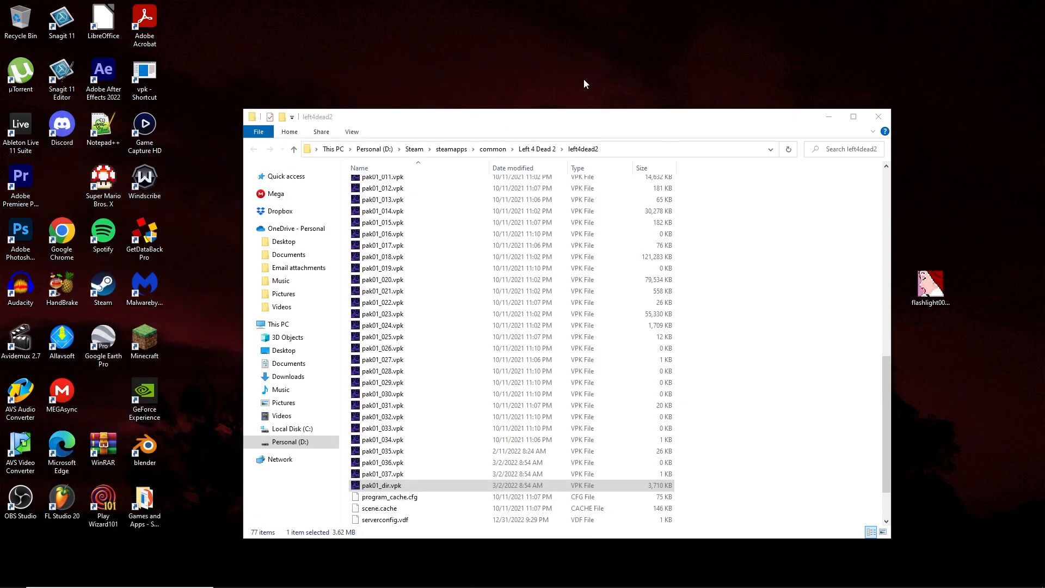
pyautogui.click(878, 117)
# - Open flashlight001.vtf from the desktop in VTFEdit, export it to the desktop as flashlight001.png in PNG format, and close VTFEdit
pyautogui.moveTo(931, 284); pyautogui.dragTo(675, 348)
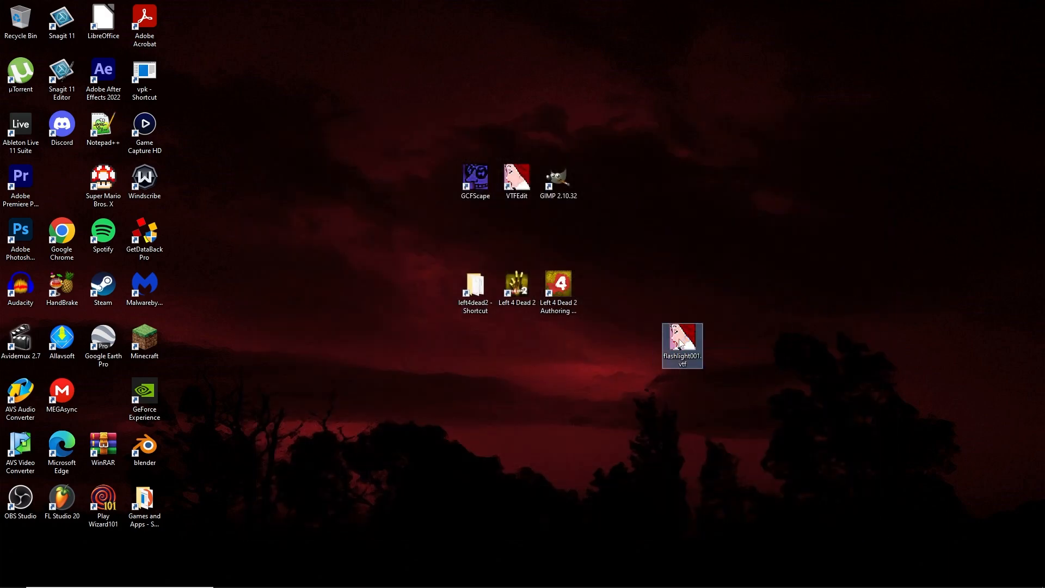
pyautogui.doubleClick(681, 343)
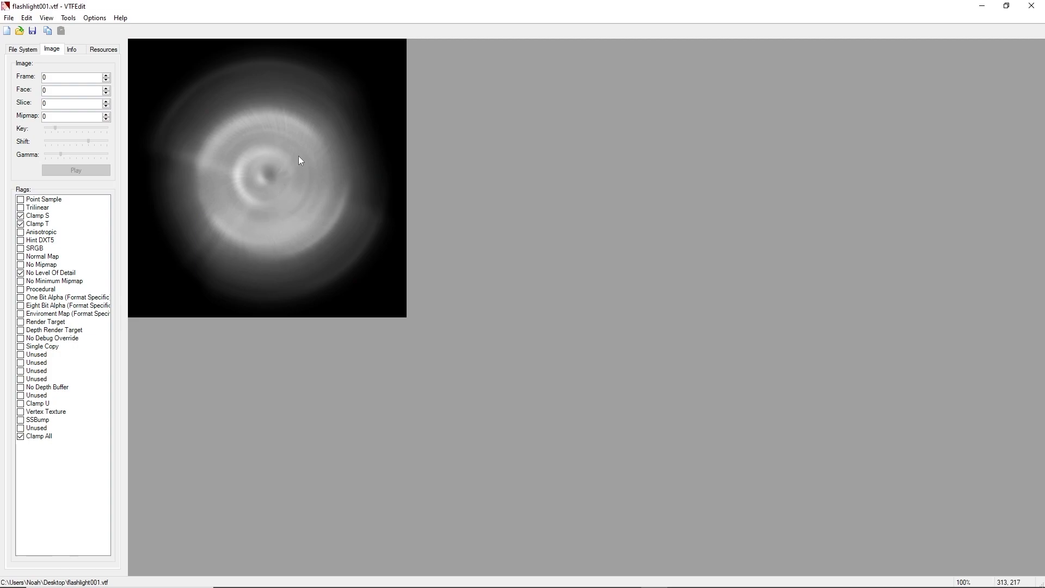
pyautogui.click(9, 19)
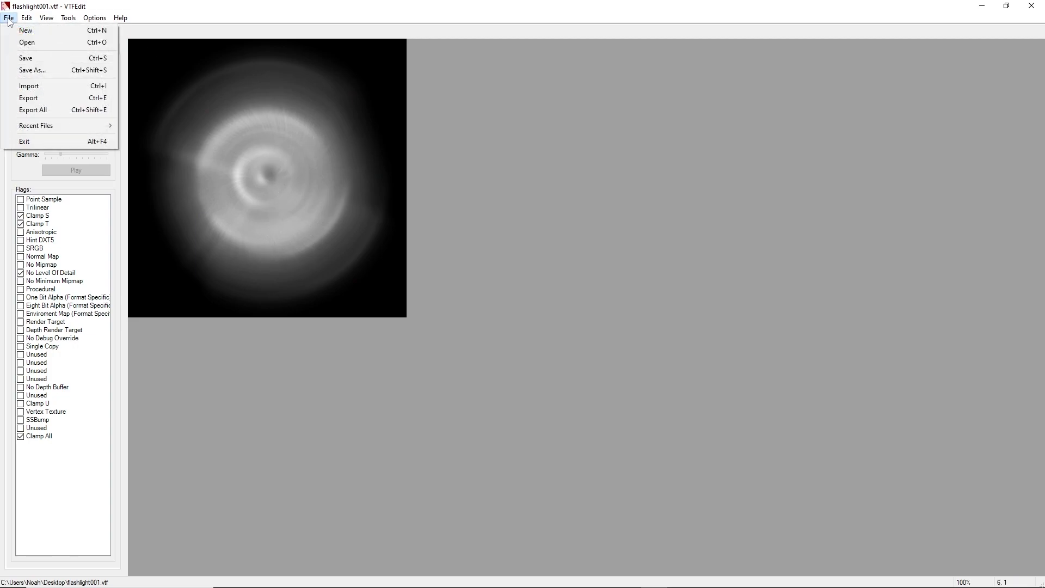
pyautogui.click(38, 99)
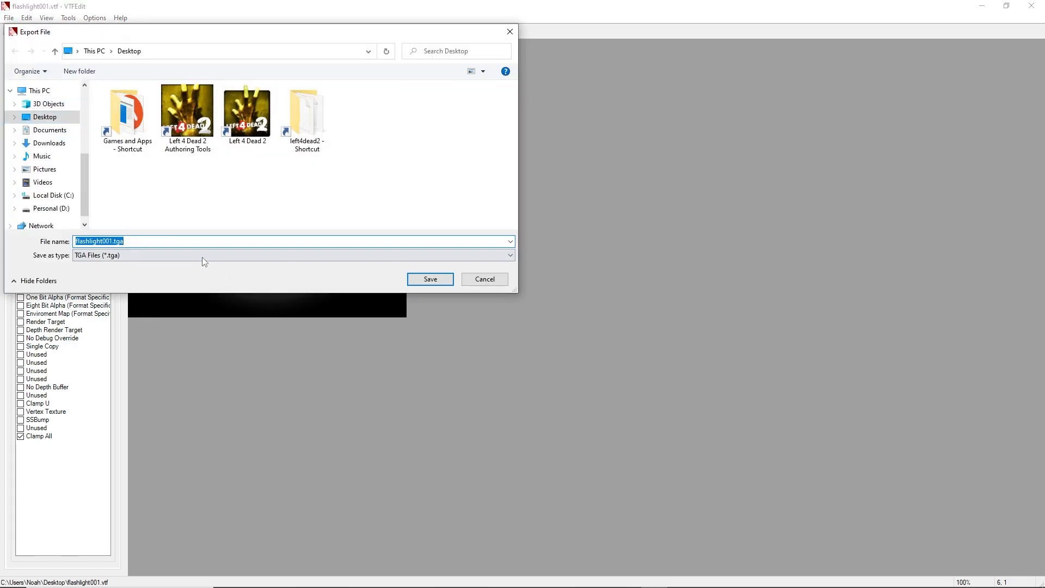
pyautogui.click(202, 257)
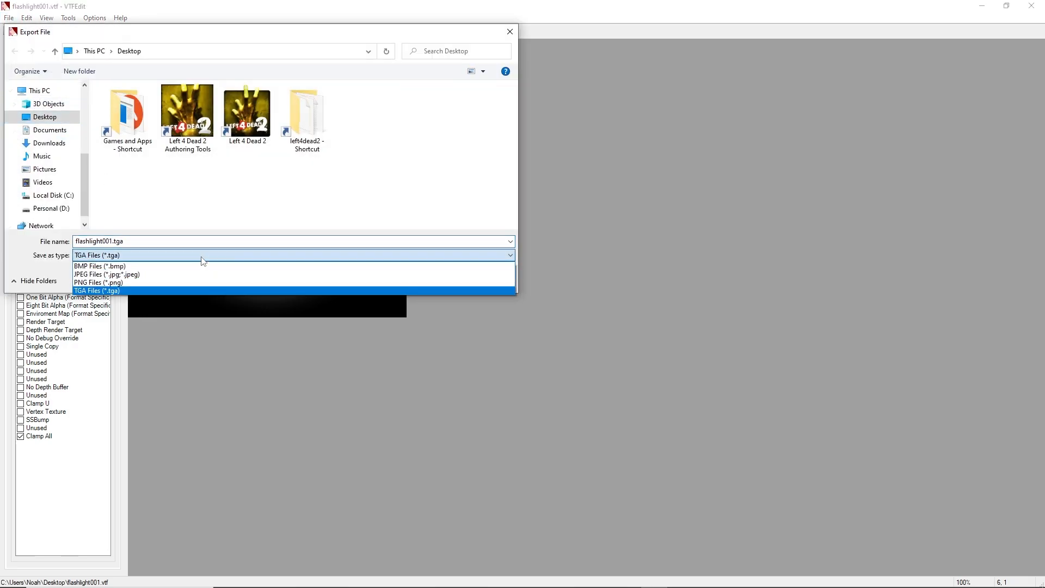
pyautogui.click(129, 283)
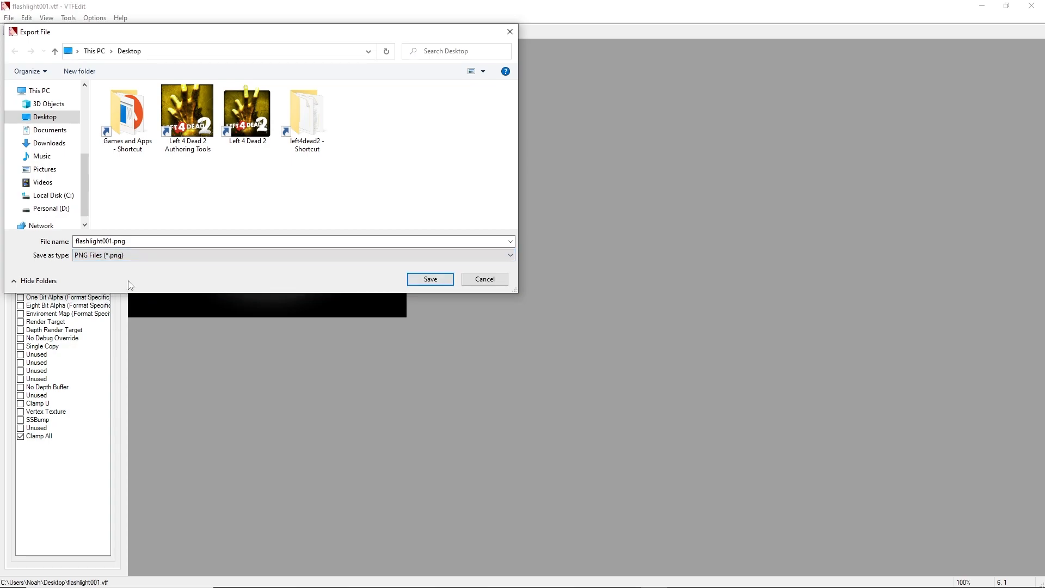
pyautogui.click(39, 118)
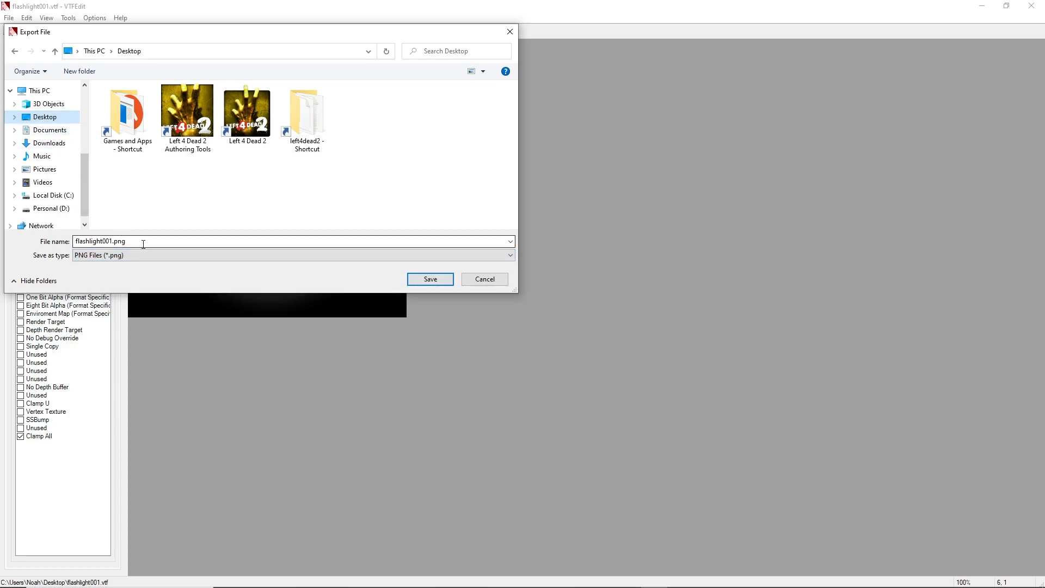
pyautogui.click(155, 254)
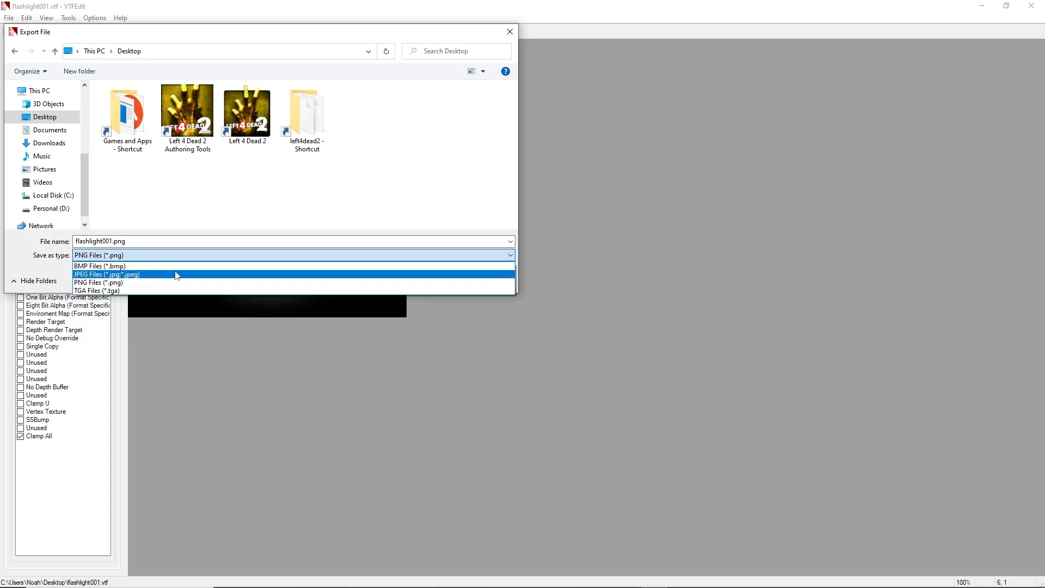
pyautogui.click(176, 253)
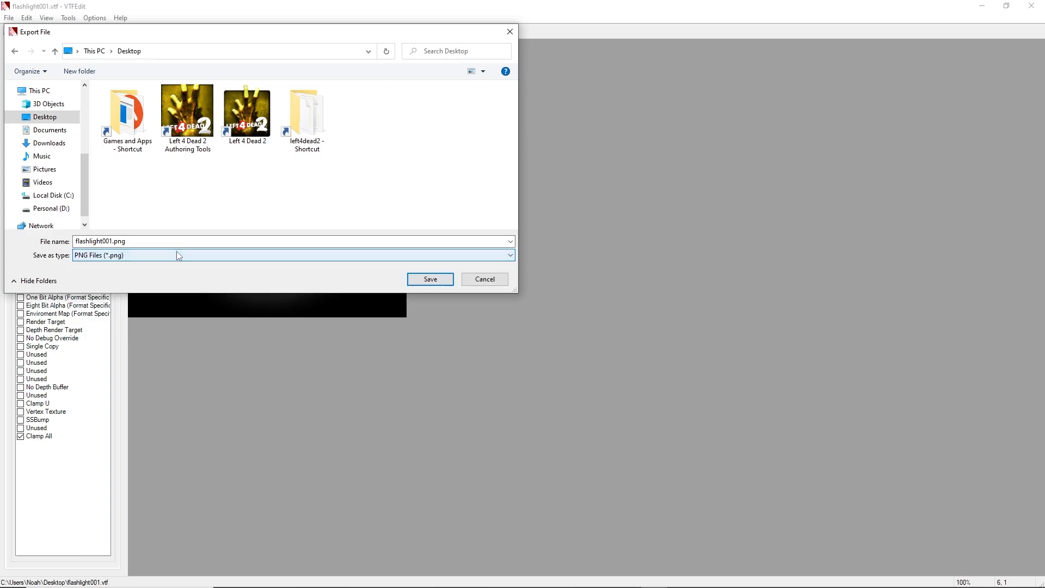
pyautogui.click(156, 239)
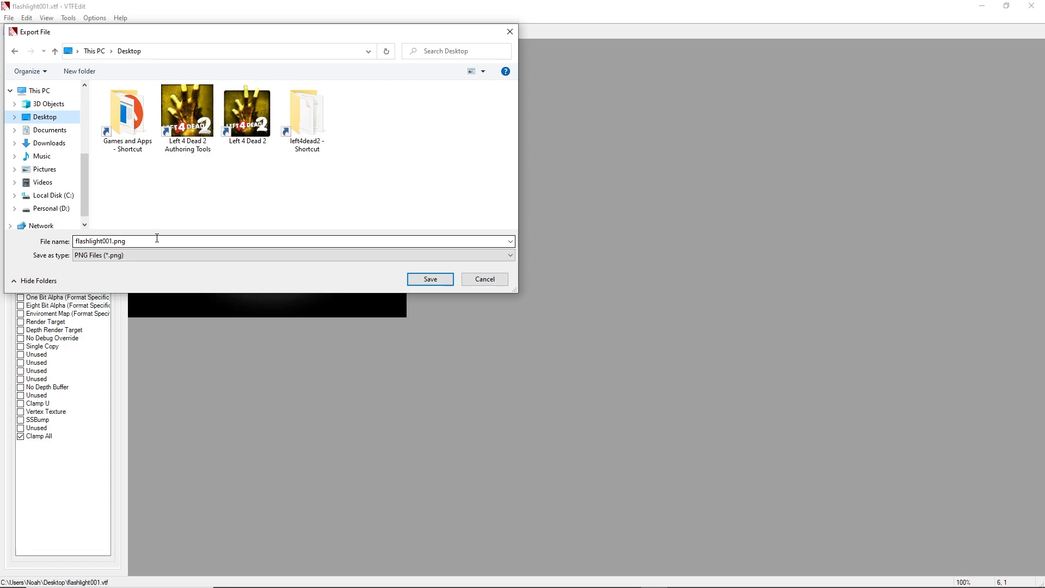
pyautogui.click(443, 284)
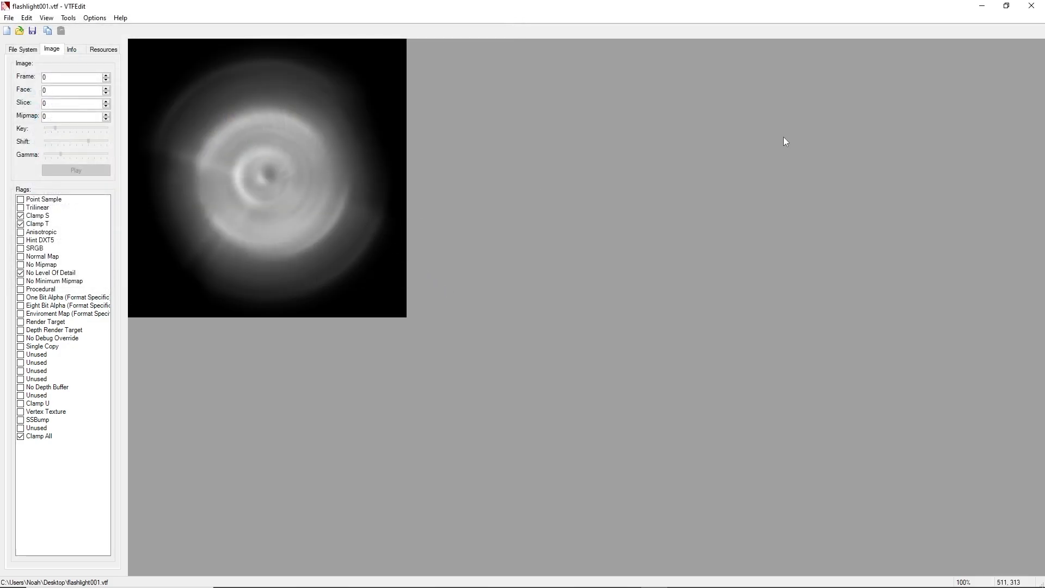
pyautogui.click(1031, 6)
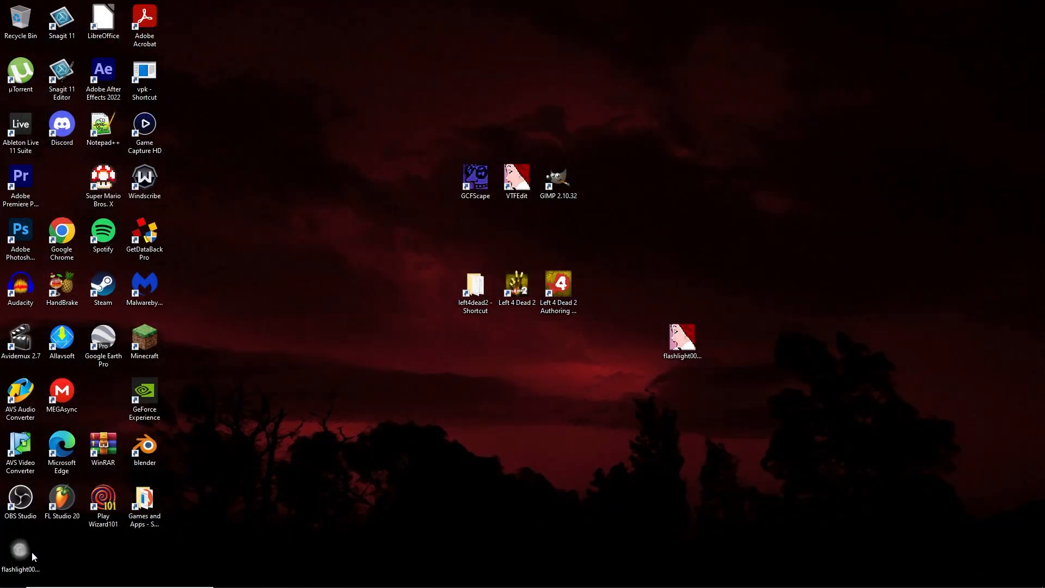
# - Move flashlight001.png below the Left 4 Dead 2 Authoring Tools shortcut on the desktop, and view the image
pyautogui.moveTo(33, 556); pyautogui.dragTo(557, 386)
pyautogui.doubleClick(560, 386)
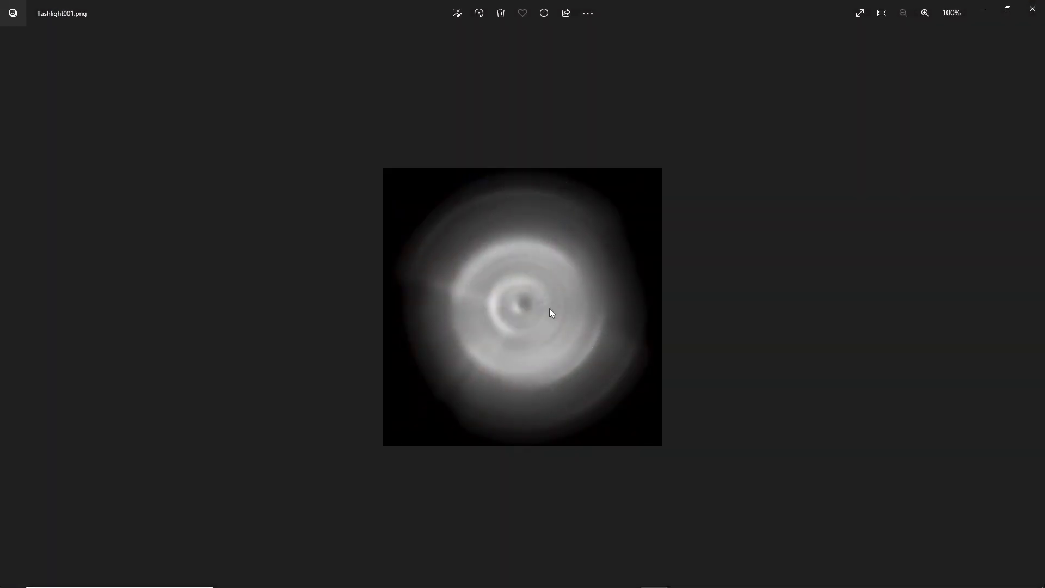
pyautogui.click(1033, 9)
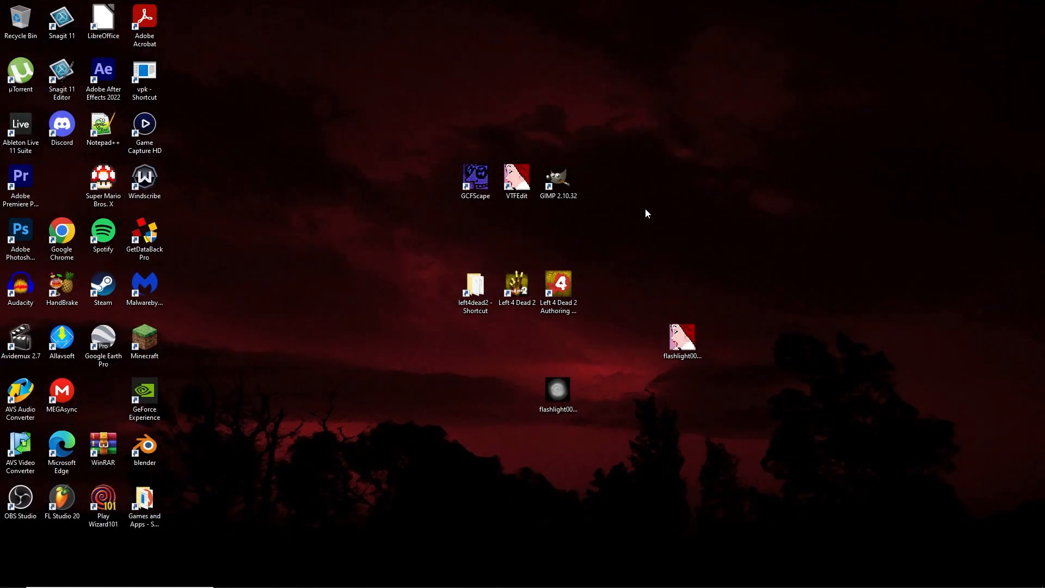
# - Launch GIMP and open flashlight001.png from the desktop
pyautogui.doubleClick(565, 181)
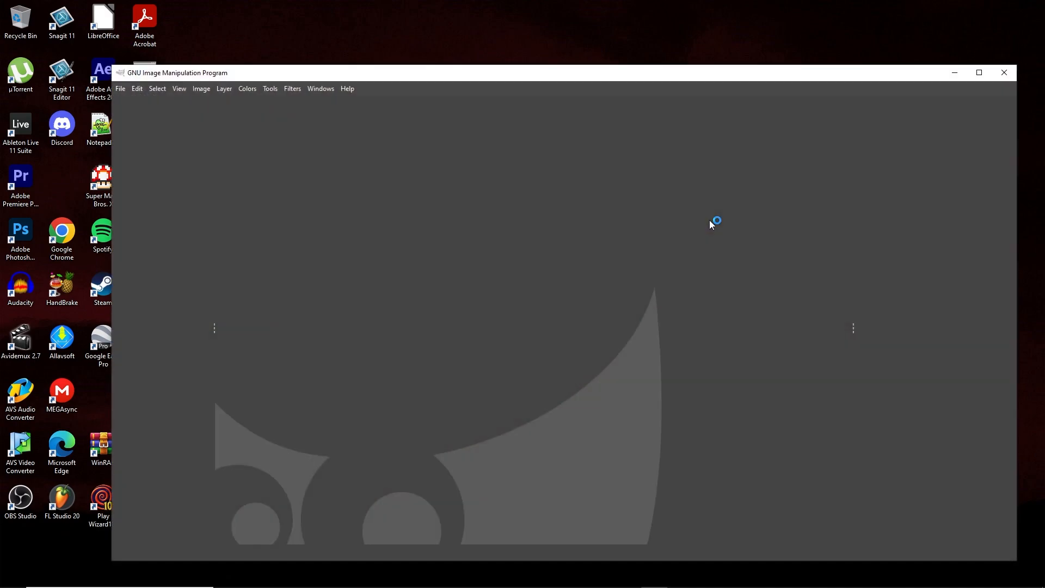
pyautogui.click(120, 89)
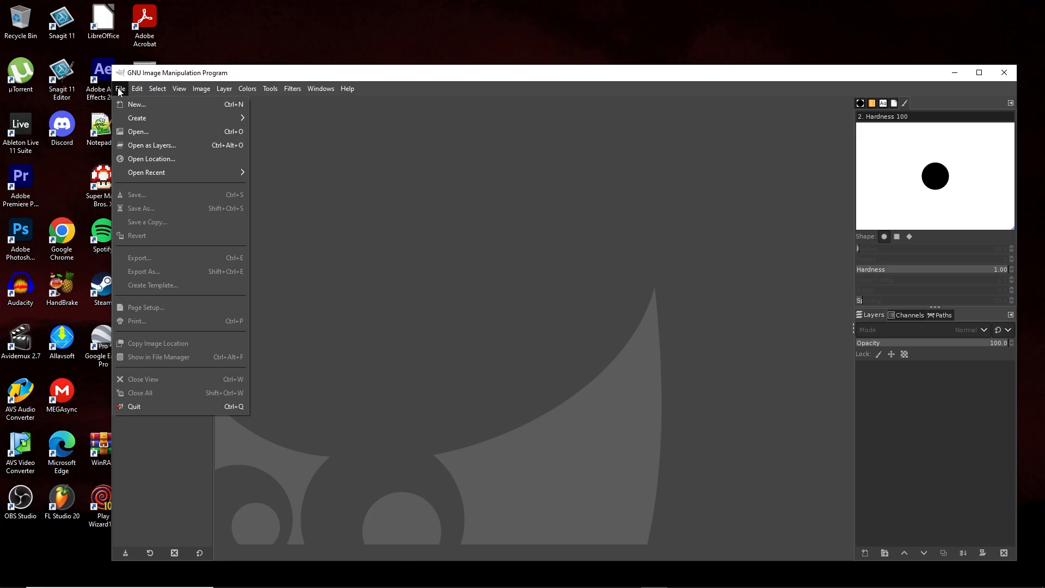
pyautogui.click(140, 132)
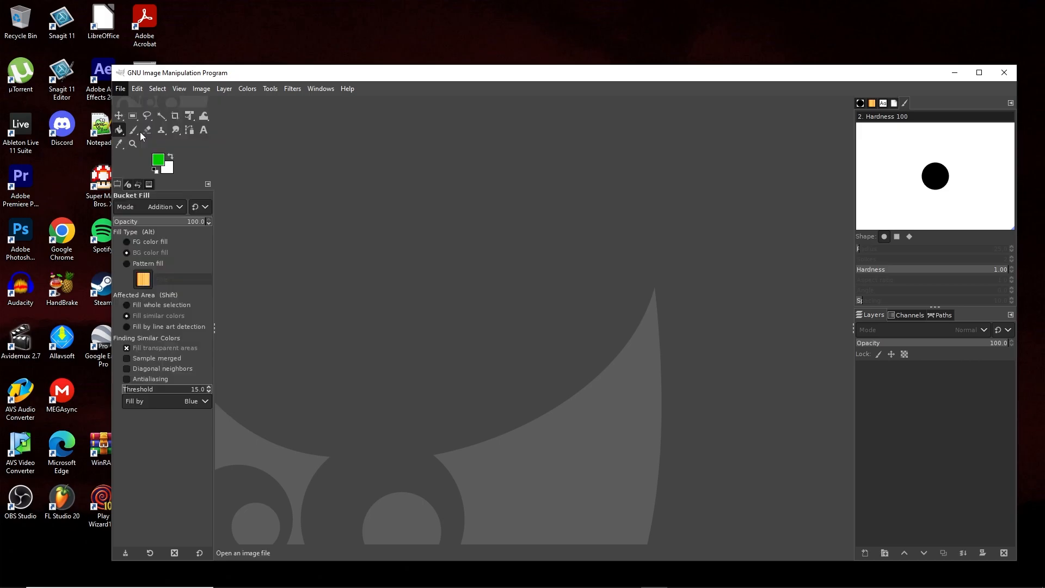
pyautogui.click(38, 111)
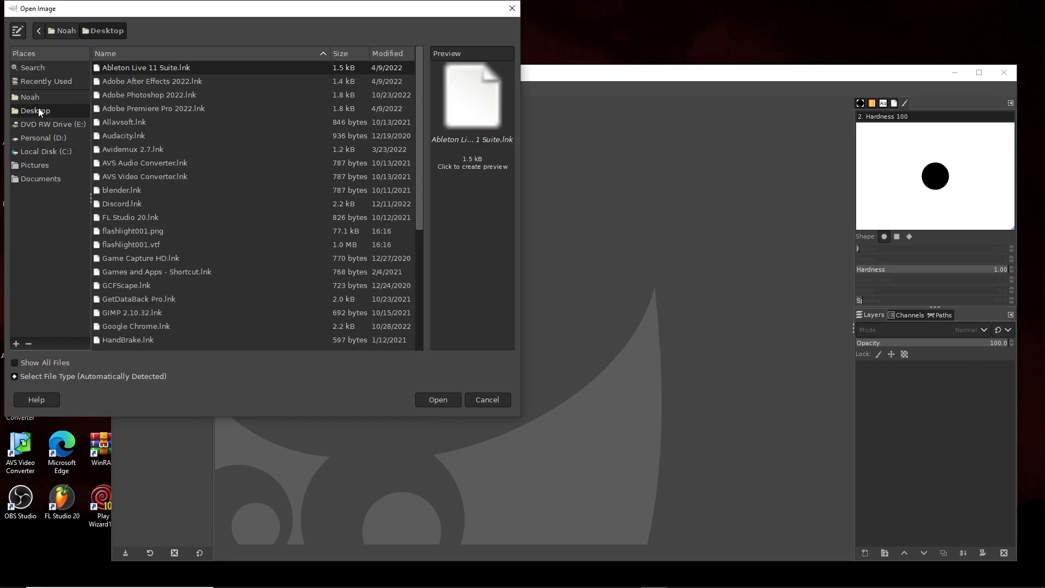
pyautogui.scroll(-3, 165, 209)
pyautogui.scroll(-3, 164, 206)
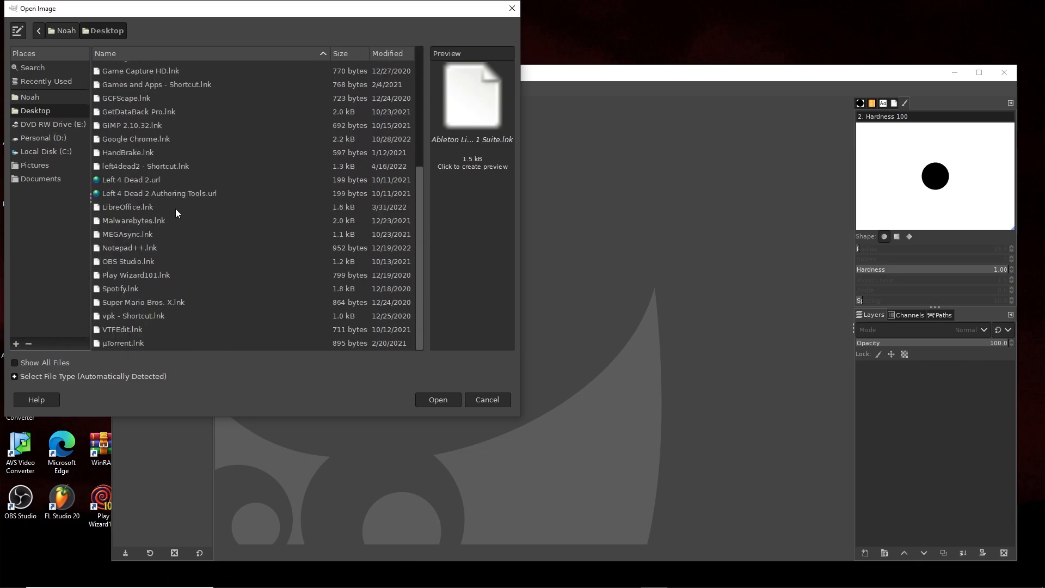
pyautogui.scroll(4, 175, 208)
pyautogui.click(143, 152)
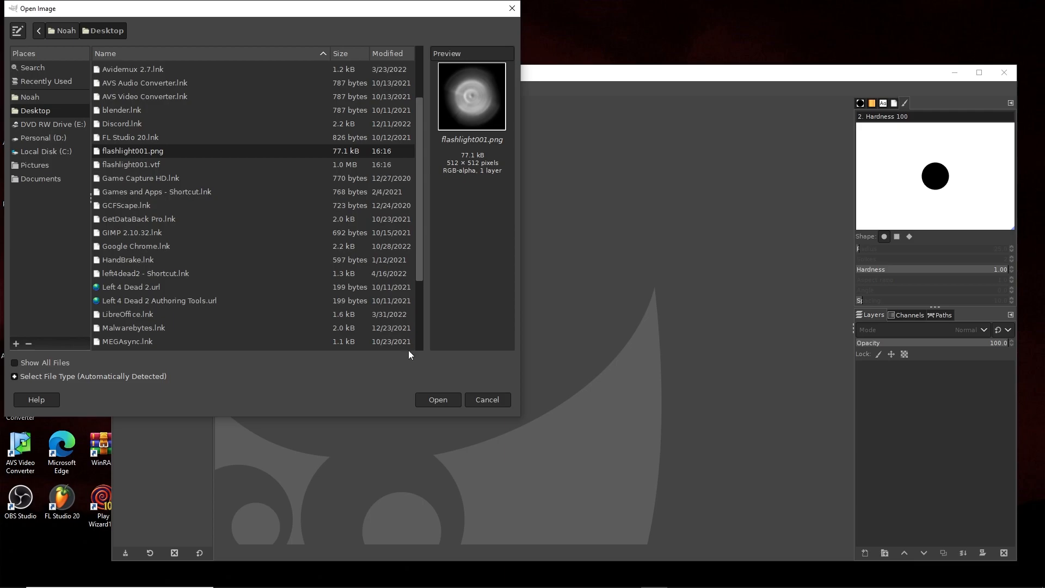
pyautogui.click(437, 399)
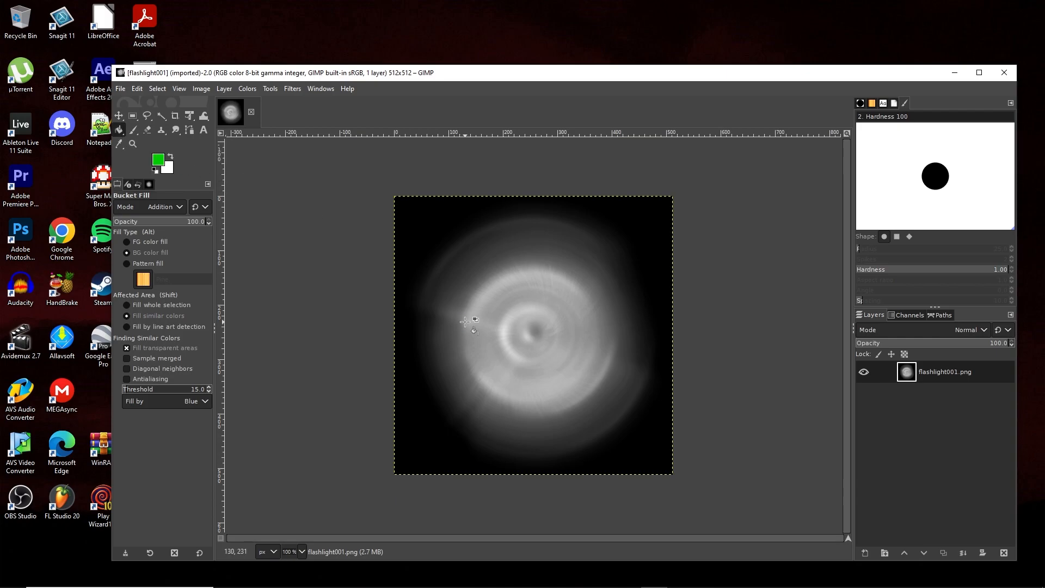
# - Try a white fill on the beam, undo it, and bucket-fill the beam's centre and outer ring with the green foreground color
pyautogui.click(486, 335)
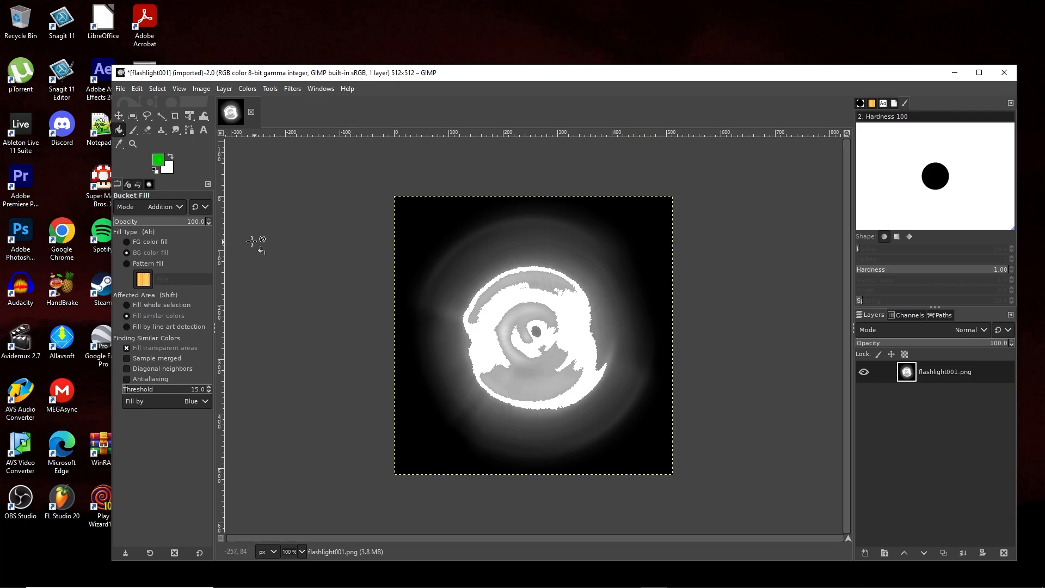
pyautogui.click(144, 241)
pyautogui.hotkey('ctrl', 'z')
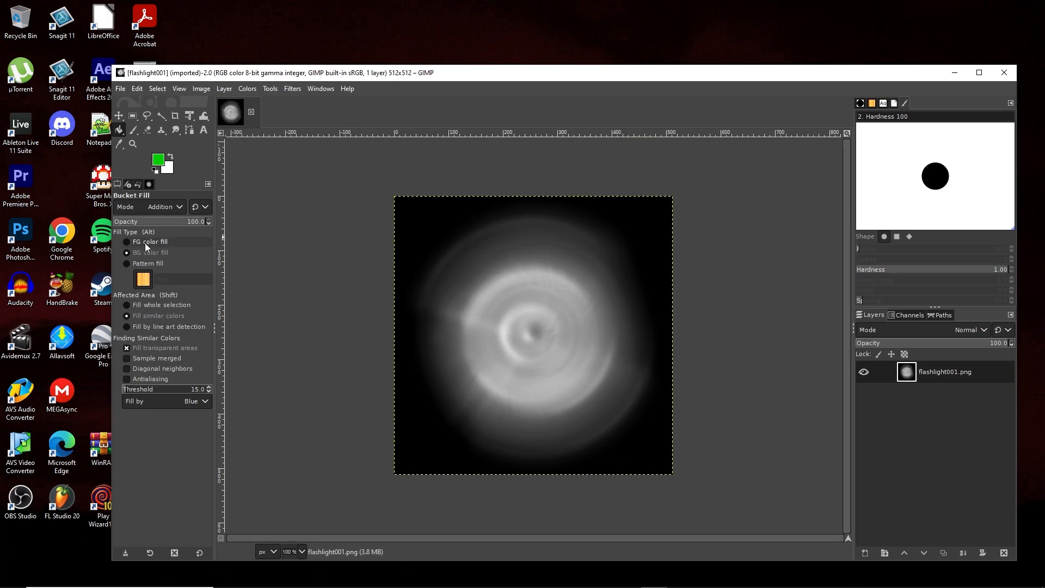
pyautogui.click(452, 323)
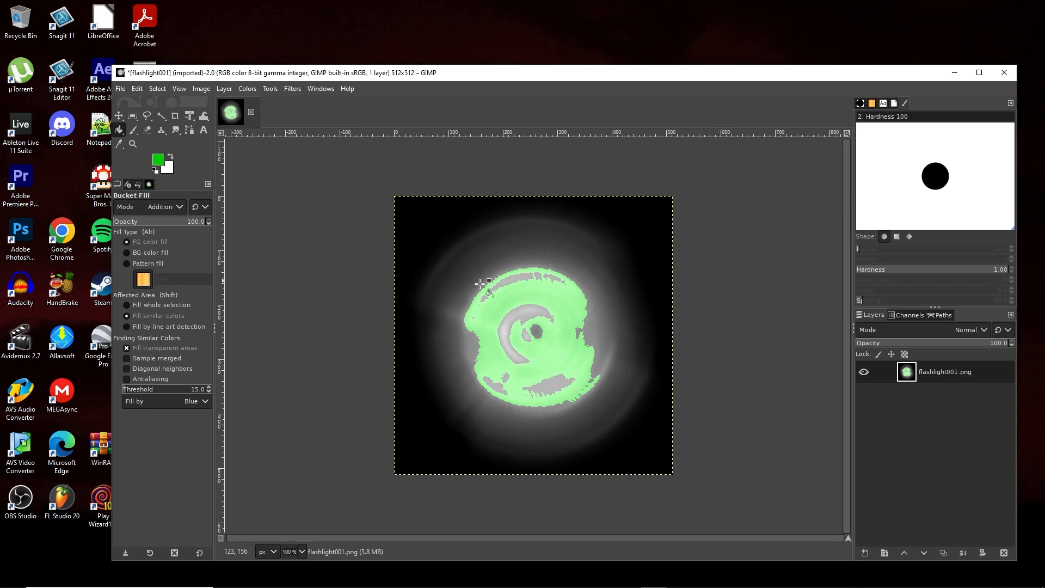
pyautogui.click(631, 349)
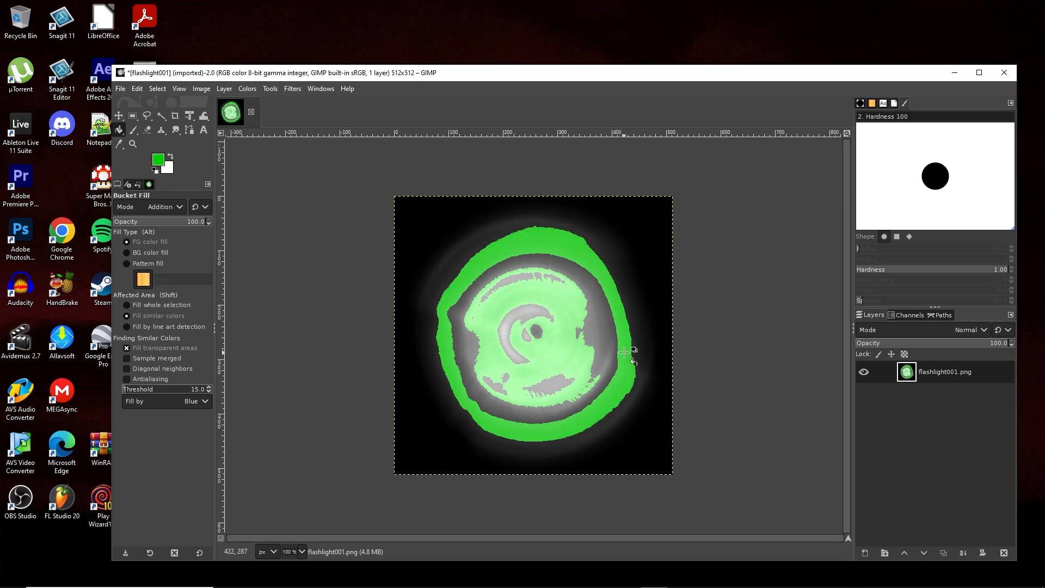
# - Try filling the black background green, undo it, and fill the gray areas around the edge of the beam's centre green
pyautogui.click(448, 414)
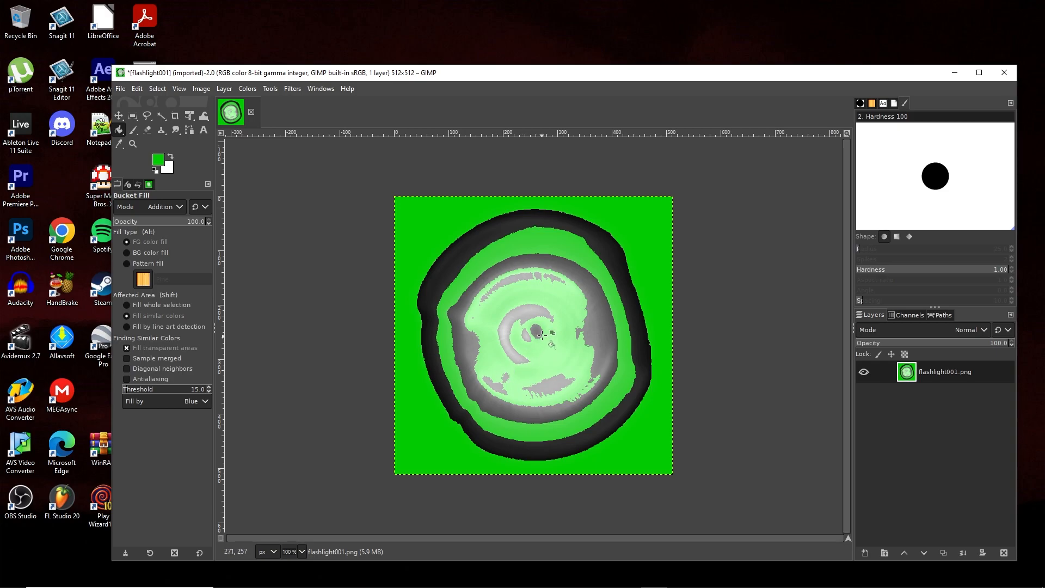
pyautogui.hotkey('ctrl', 'z')
pyautogui.click(583, 322)
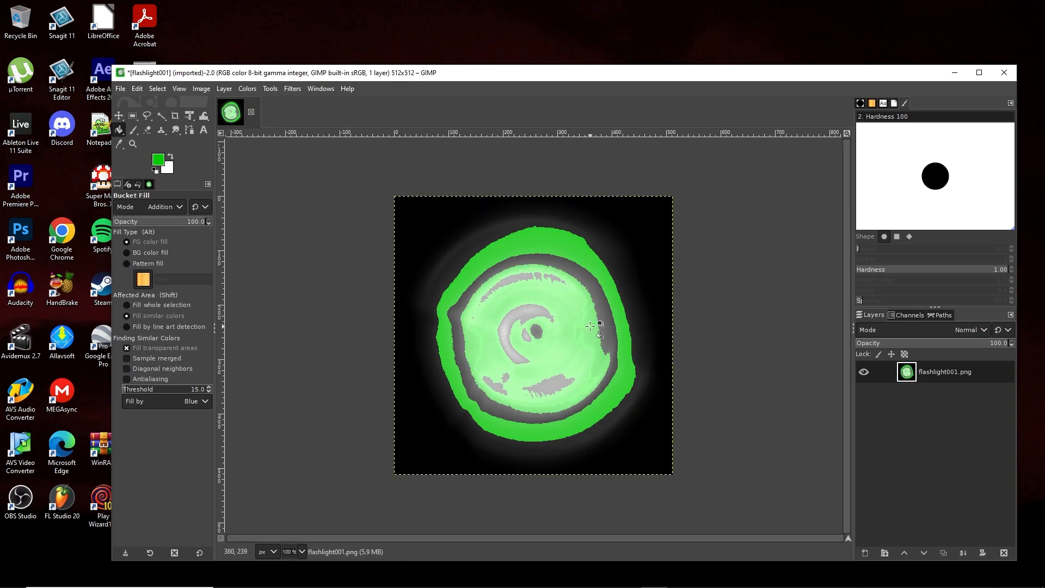
pyautogui.click(607, 338)
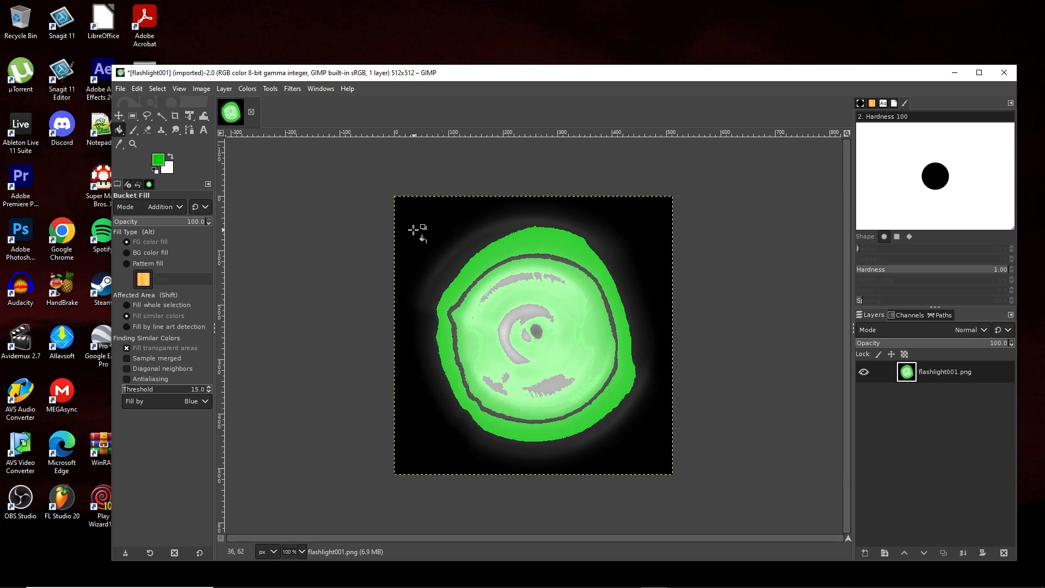
# - Check the image's width and height in the Scale Image settings, and cancel scaling
pyautogui.click(200, 88)
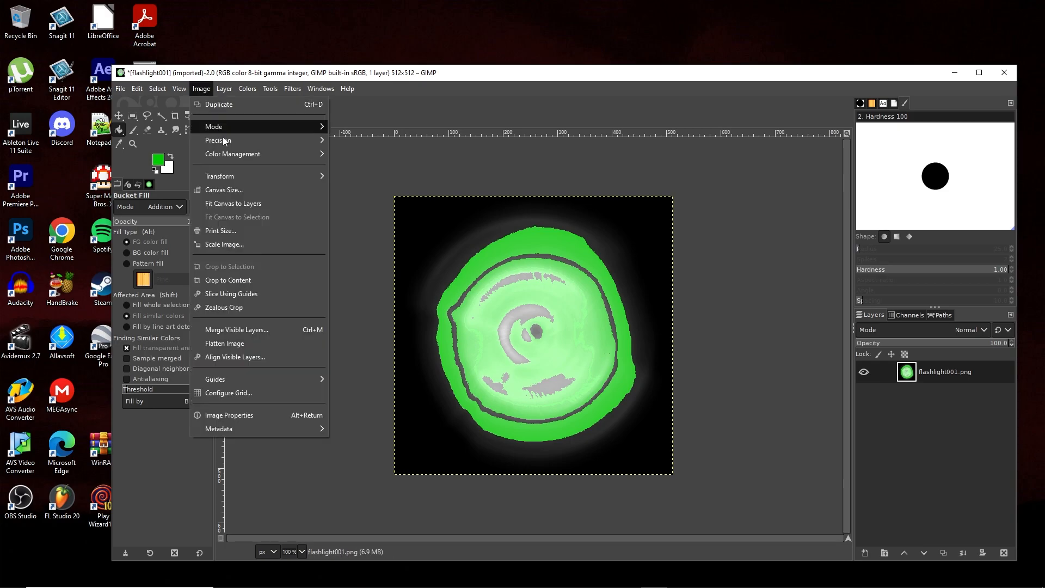
pyautogui.click(225, 245)
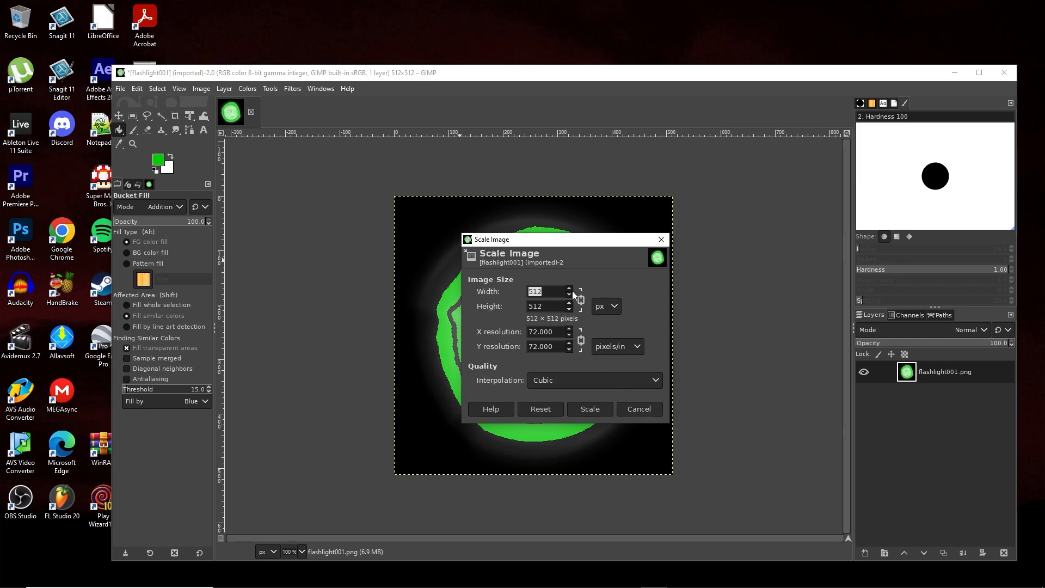
pyautogui.click(638, 410)
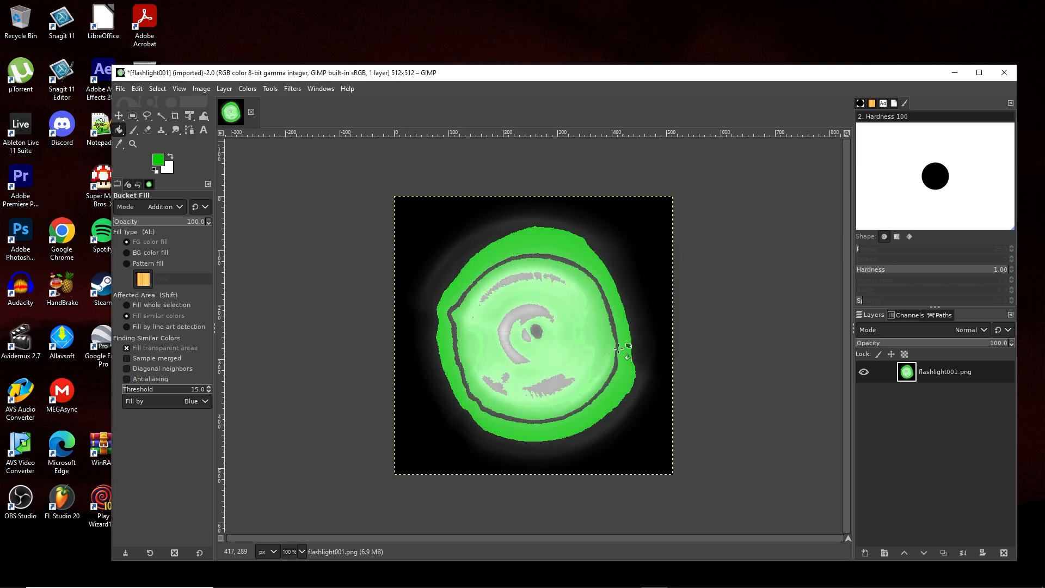
pyautogui.click(199, 88)
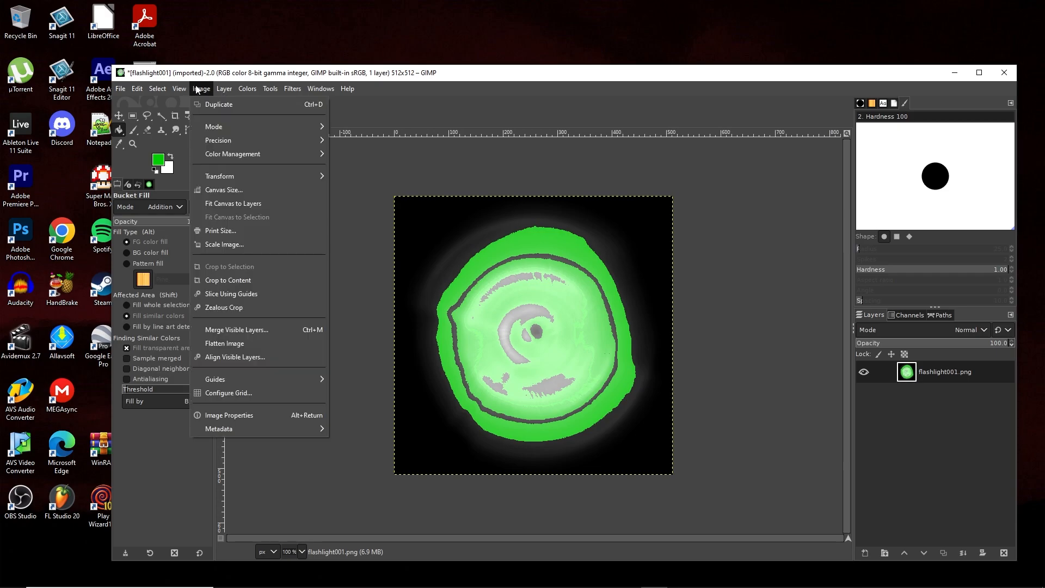
pyautogui.click(207, 92)
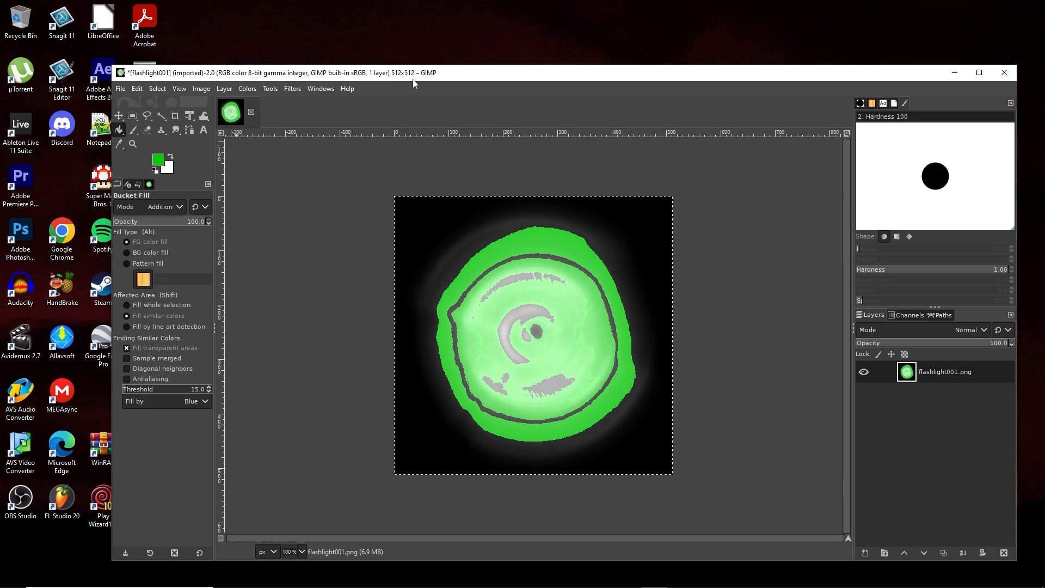
# - Export the recolored image to the desktop as flashlight001.png, replacing the existing file and keeping the default PNG options
pyautogui.click(121, 91)
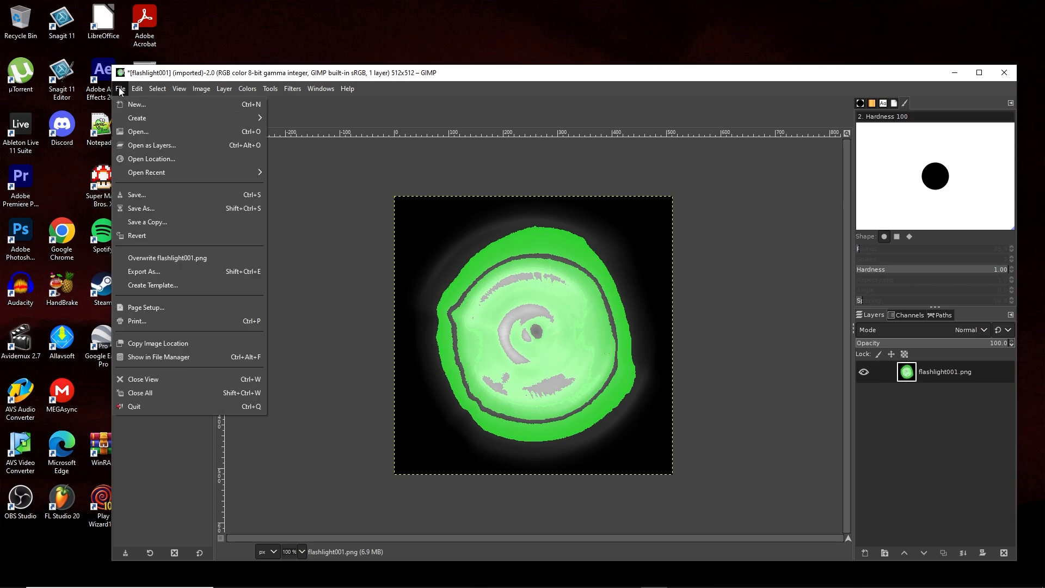
pyautogui.click(150, 271)
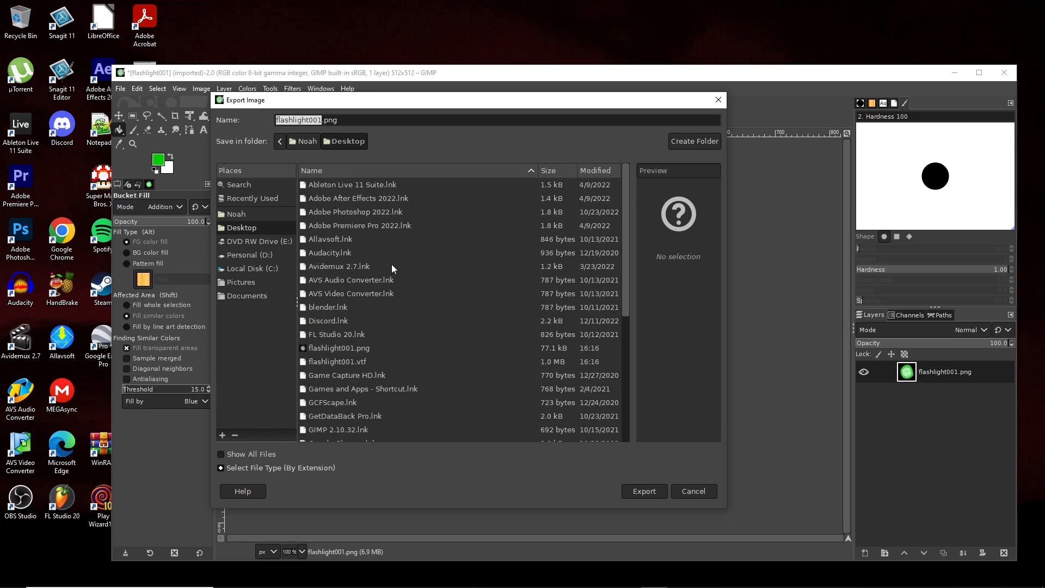
pyautogui.click(277, 124)
pyautogui.click(649, 492)
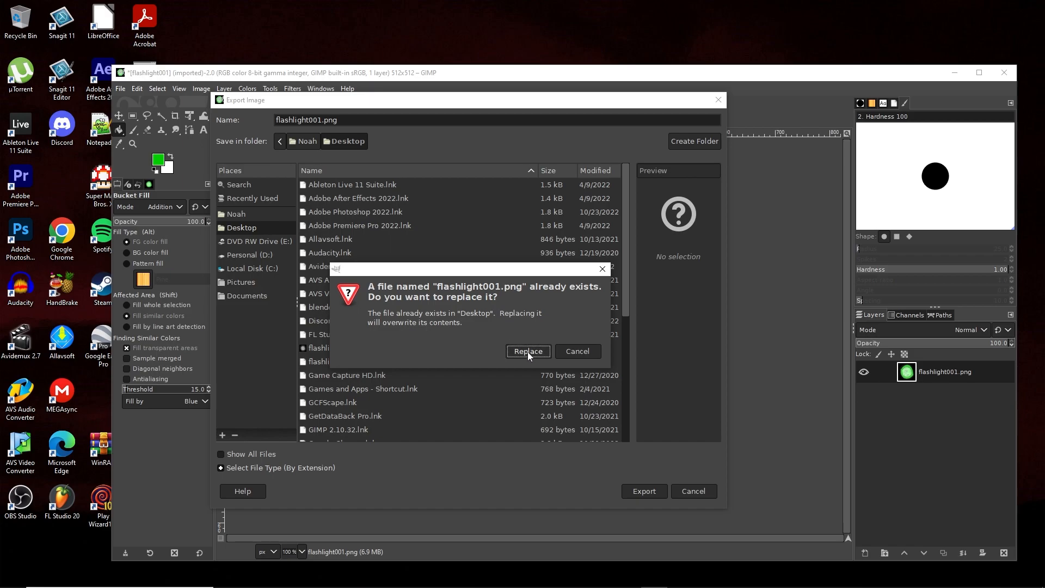
pyautogui.click(528, 352)
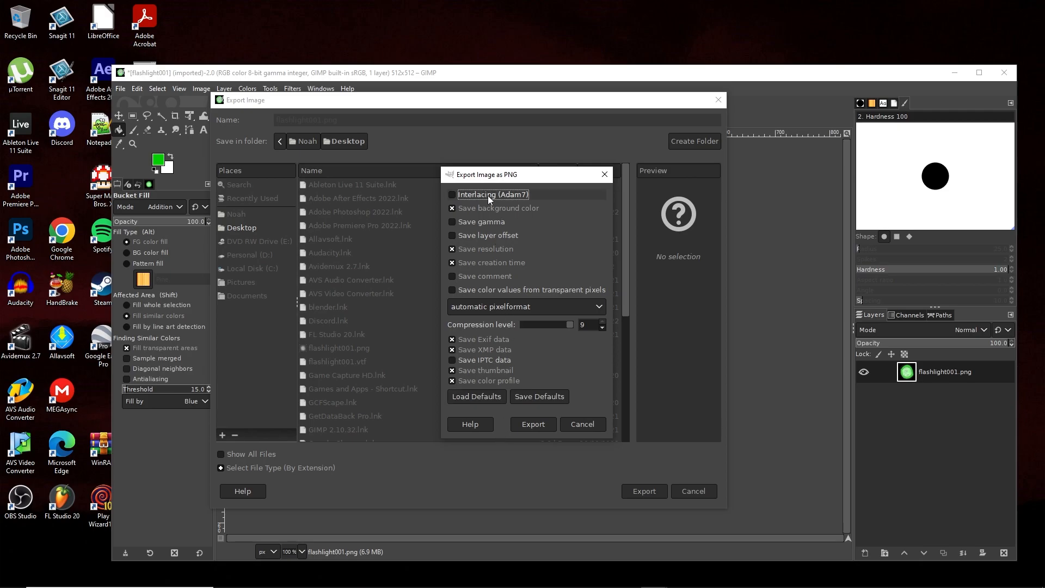
pyautogui.click(537, 425)
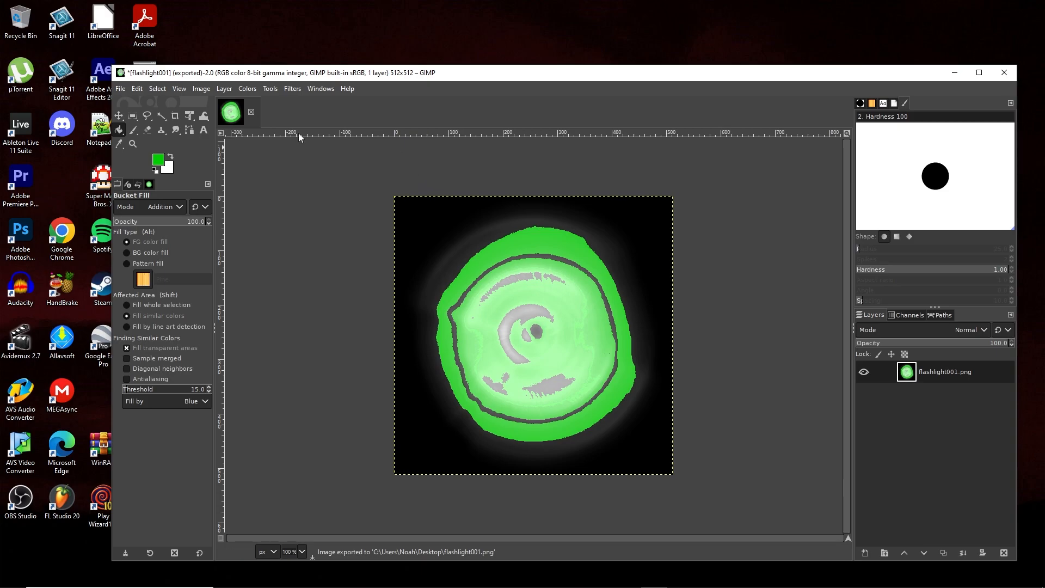
# - Save the GIMP project to the desktop as flashlight001.xcf, minimize GIMP, and move the project file to a far corner of the desktop
pyautogui.click(123, 89)
pyautogui.press('Right')
pyautogui.press('Left')
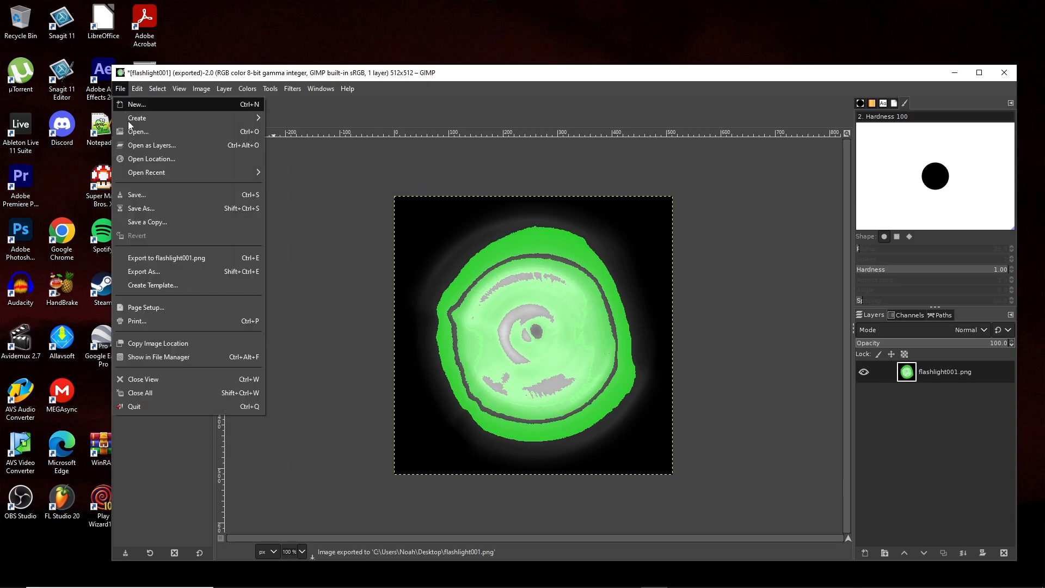
pyautogui.click(148, 198)
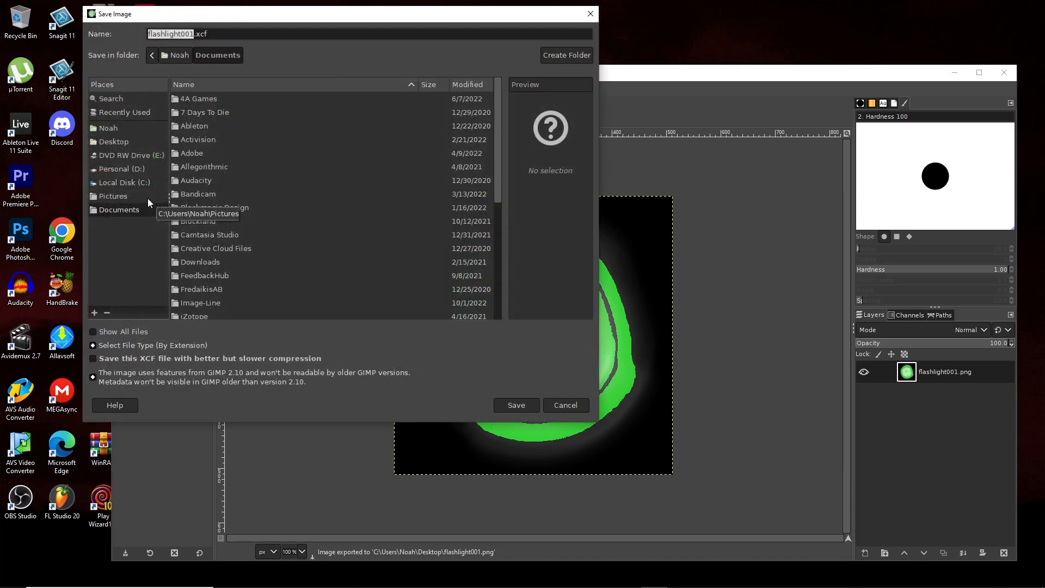
pyautogui.click(123, 144)
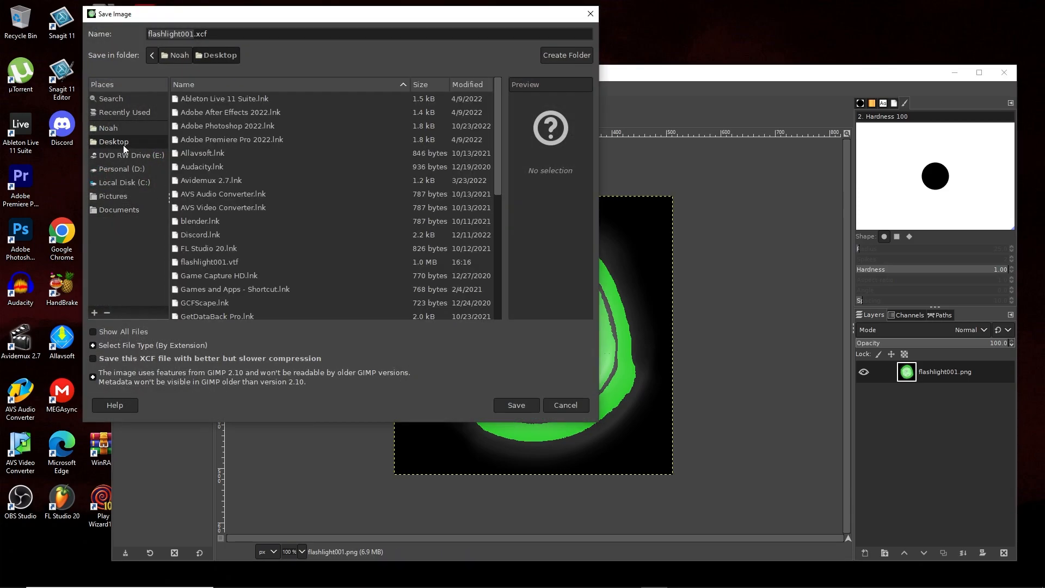
pyautogui.click(516, 405)
pyautogui.moveTo(519, 72); pyautogui.dragTo(446, 65)
pyautogui.click(931, 64)
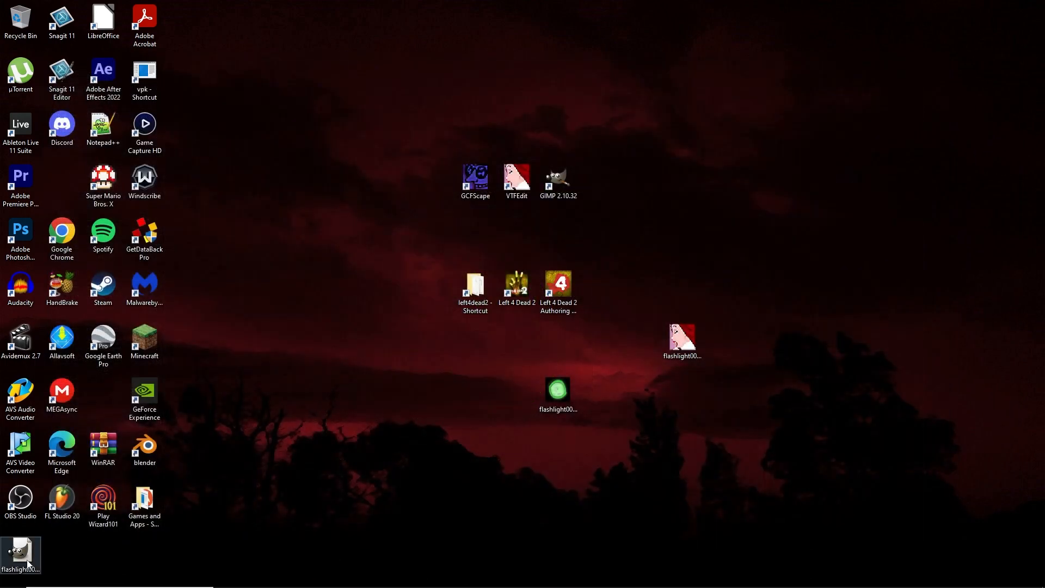
pyautogui.moveTo(20, 555); pyautogui.dragTo(1010, 47)
# - Open the exported flashlight001.png in the image viewer, rotate it three quarter turns clockwise, and close it
pyautogui.click(561, 395)
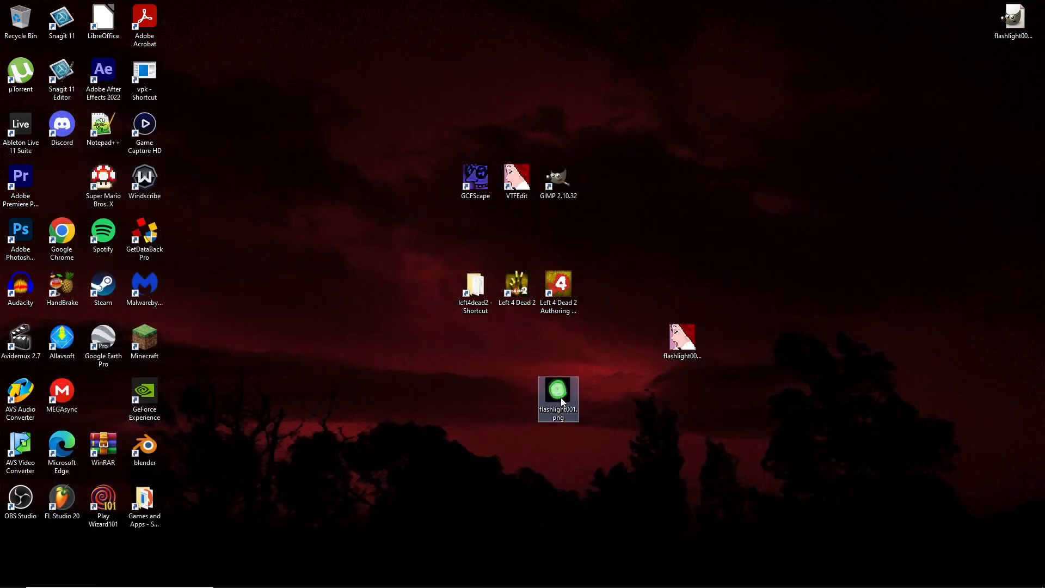
pyautogui.doubleClick(565, 394)
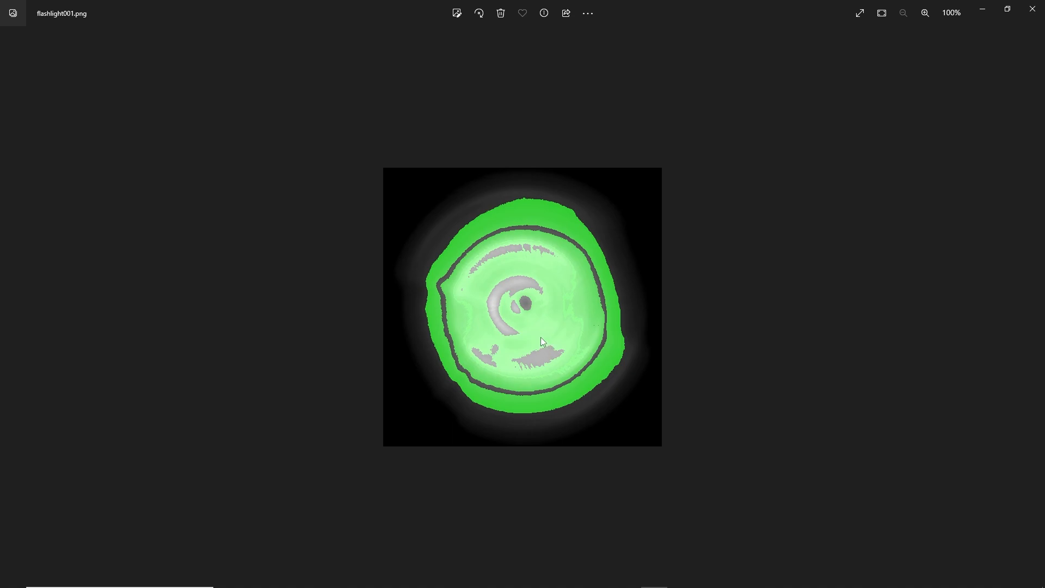
pyautogui.click(478, 14)
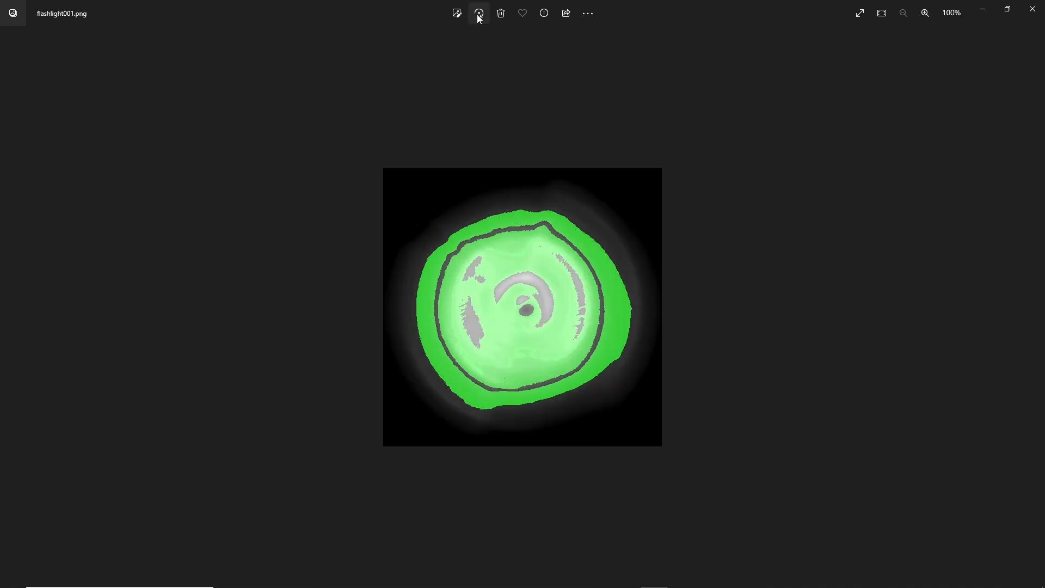
pyautogui.click(479, 14)
pyautogui.click(479, 14)
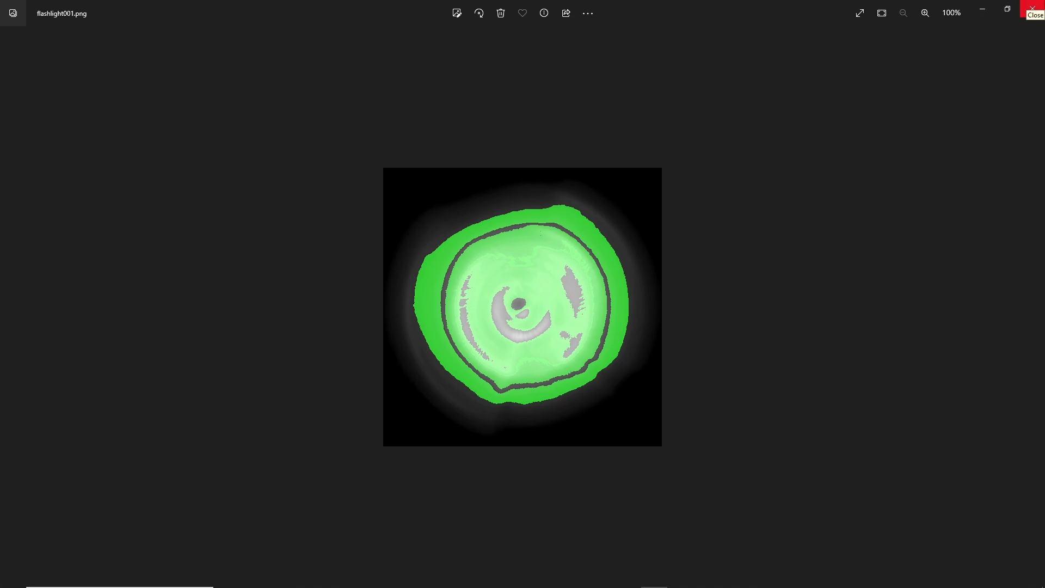
pyautogui.click(1033, 8)
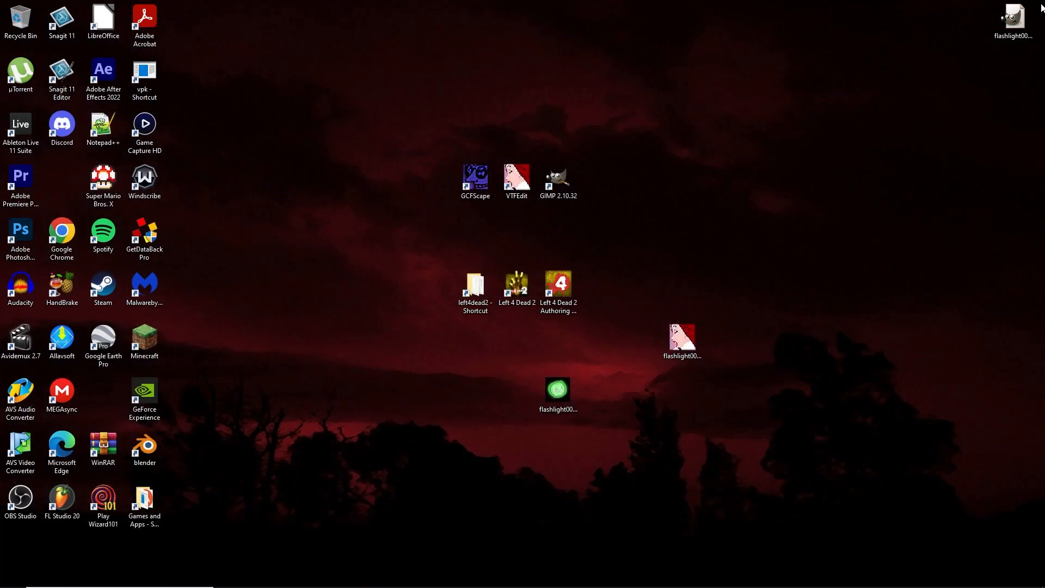
# - Reopen flashlight001.png, rotate it repeatedly in quarter turns until it is back in its original orientation, and close the viewer
pyautogui.click(560, 390)
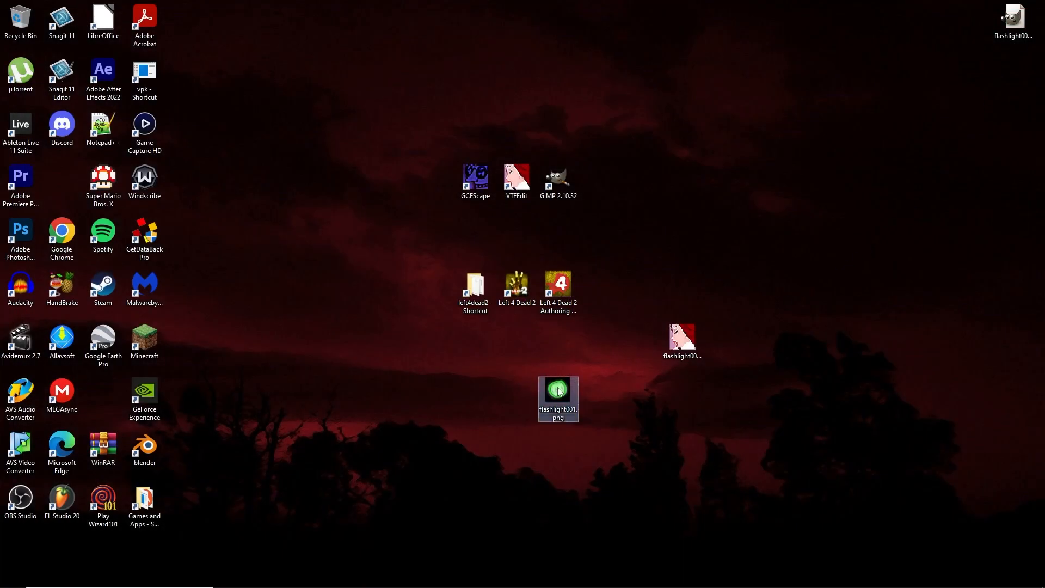
pyautogui.doubleClick(558, 390)
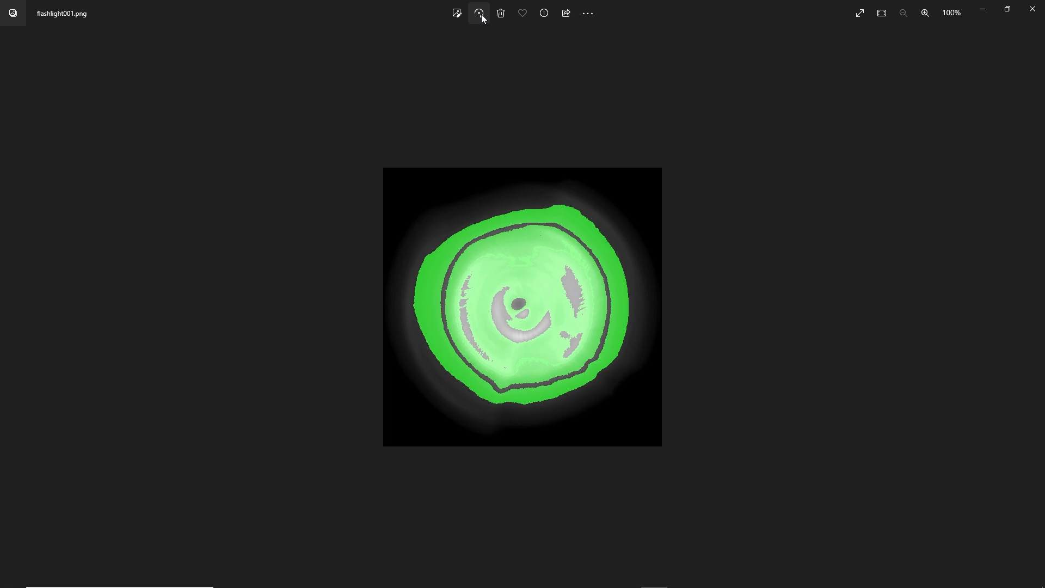
pyautogui.click(482, 18)
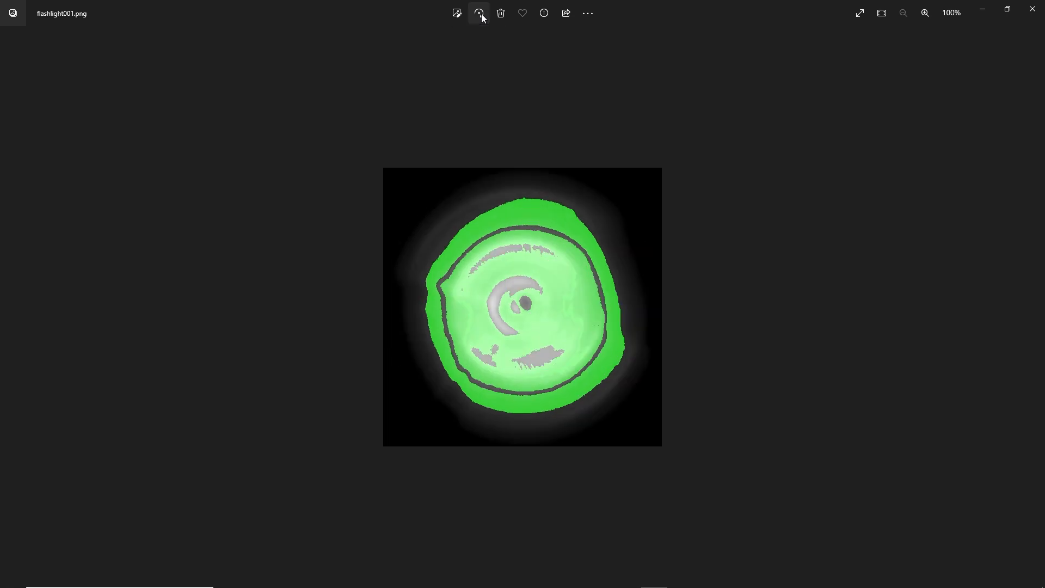
pyautogui.click(482, 18)
pyautogui.click(482, 18)
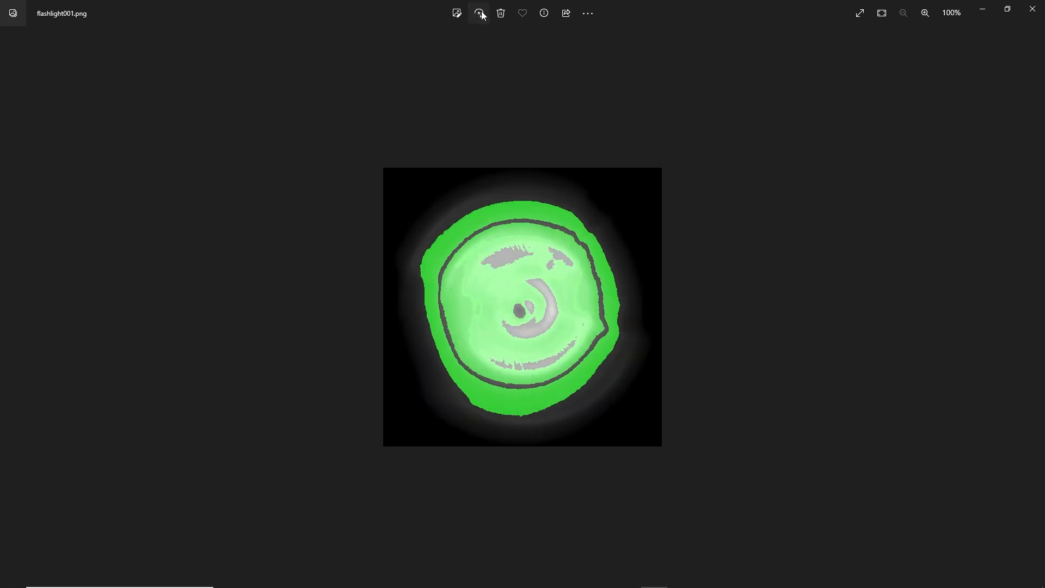
pyautogui.click(482, 18)
pyautogui.click(482, 17)
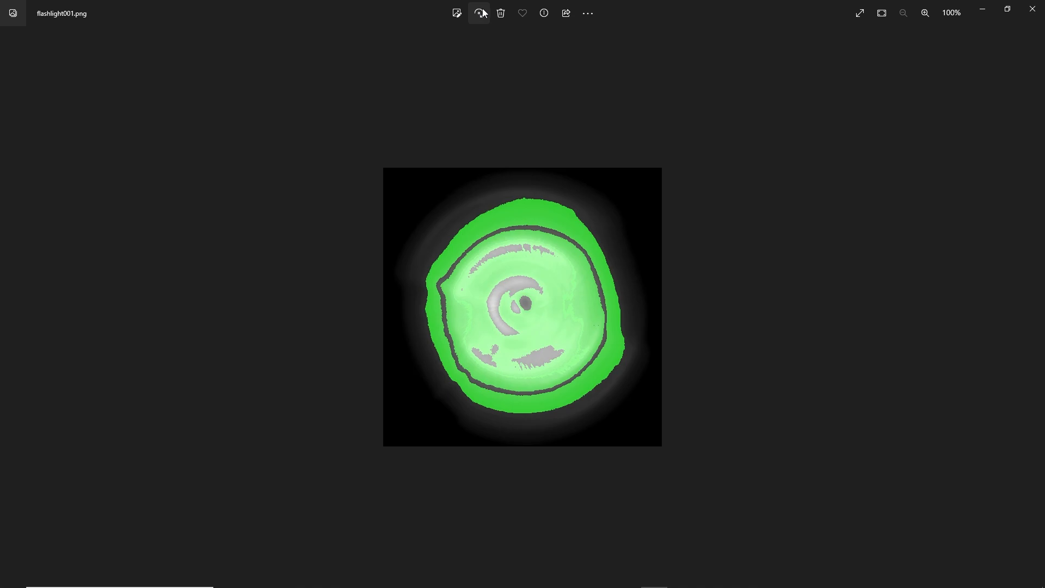
pyautogui.click(483, 12)
pyautogui.click(484, 12)
pyautogui.click(483, 12)
pyautogui.click(484, 11)
pyautogui.click(484, 11)
pyautogui.click(485, 11)
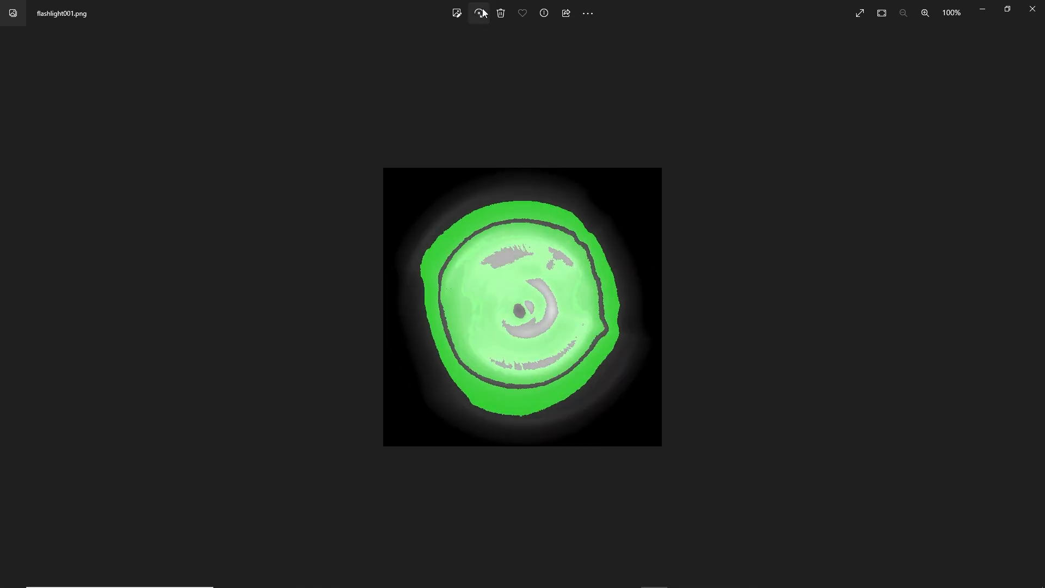
pyautogui.click(486, 9)
pyautogui.click(487, 9)
pyautogui.click(486, 10)
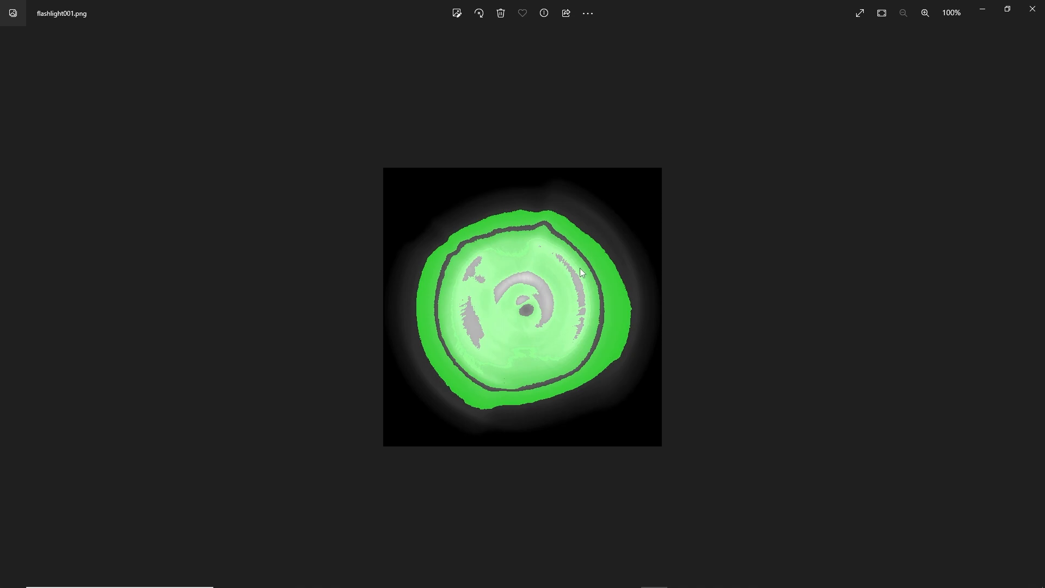
pyautogui.click(480, 15)
pyautogui.click(482, 16)
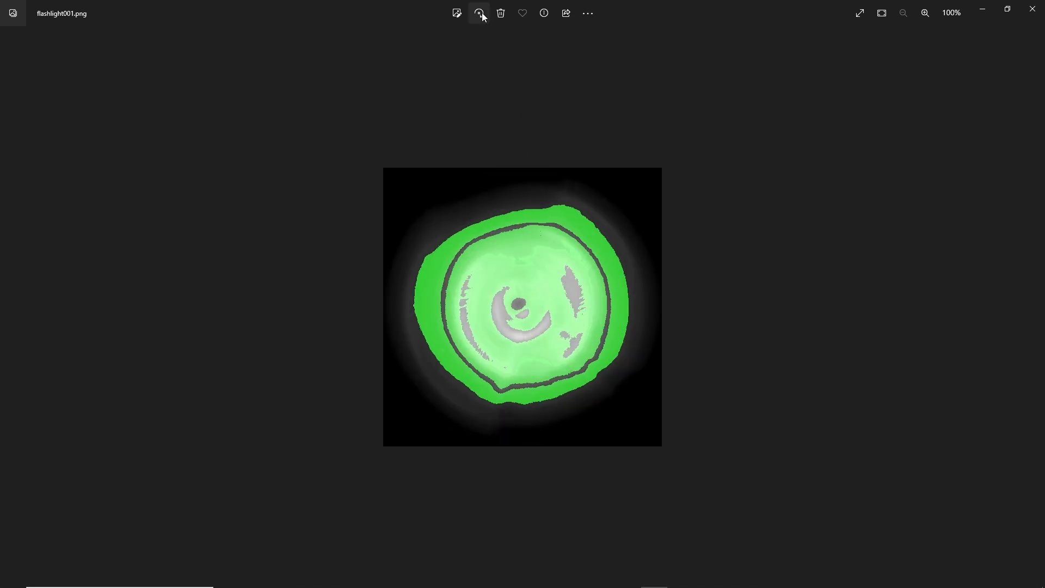
pyautogui.click(482, 16)
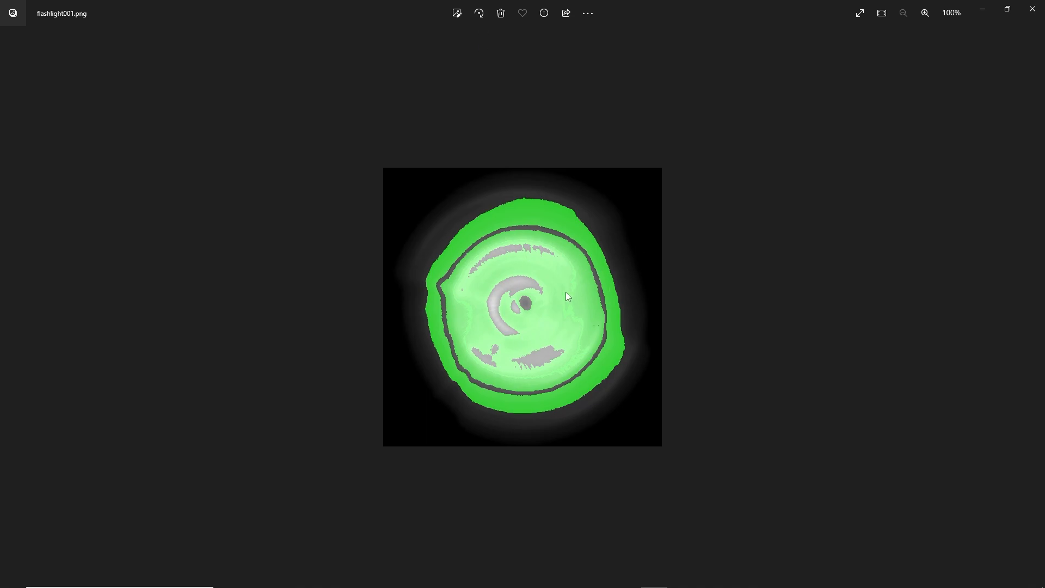
pyautogui.click(1033, 9)
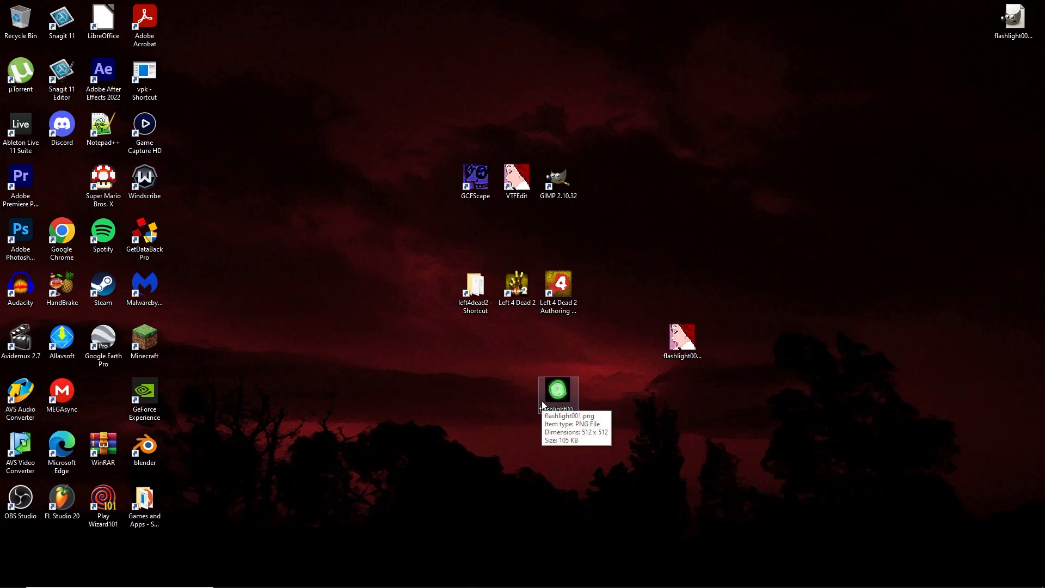
# - Create a new folder named greenlight on the desktop
pyautogui.rightClick(744, 438)
pyautogui.moveTo(646, 537)
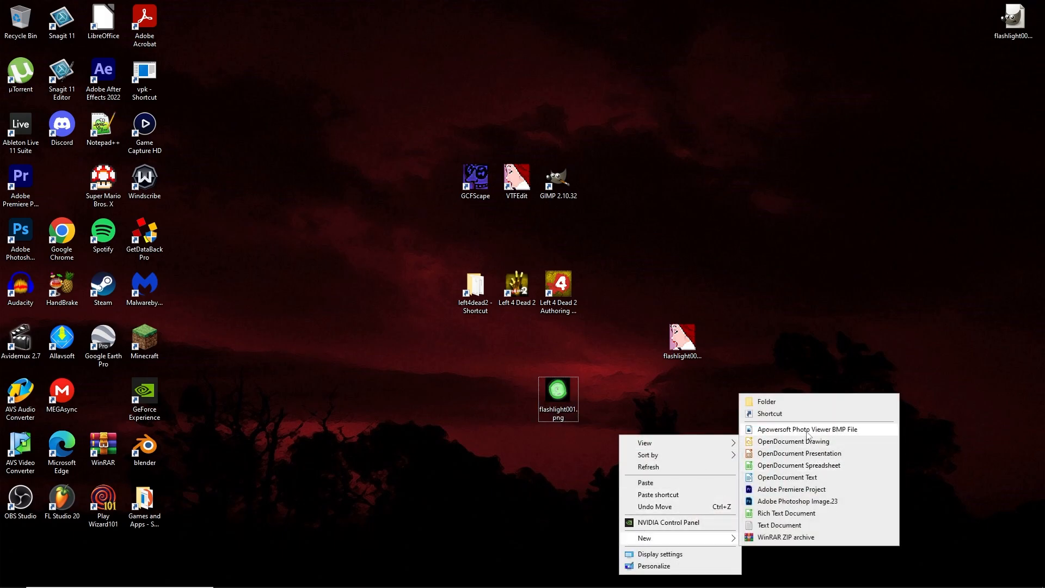
pyautogui.click(805, 402)
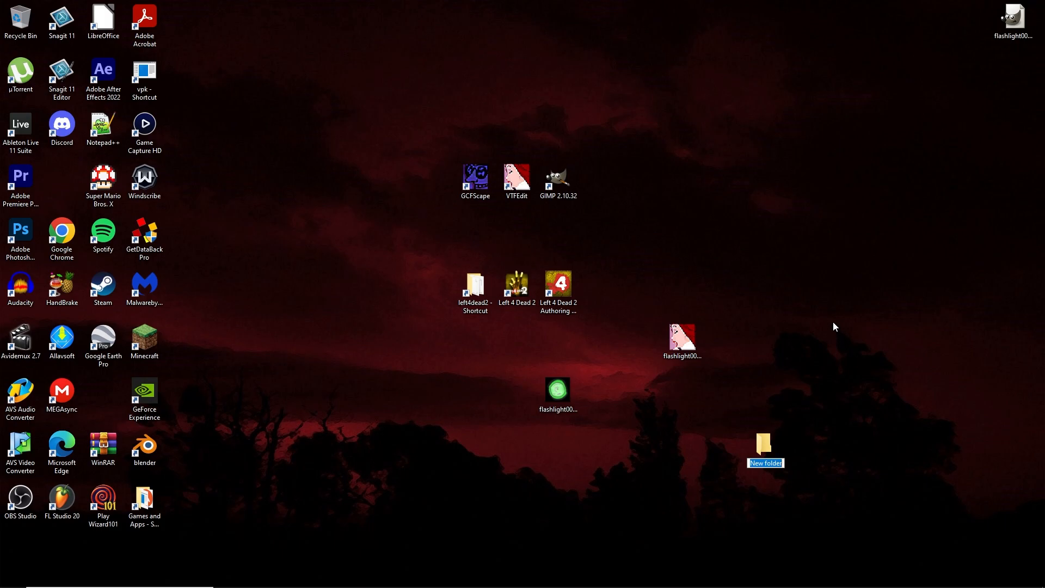
pyautogui.write('greenlight')
pyautogui.click(779, 434)
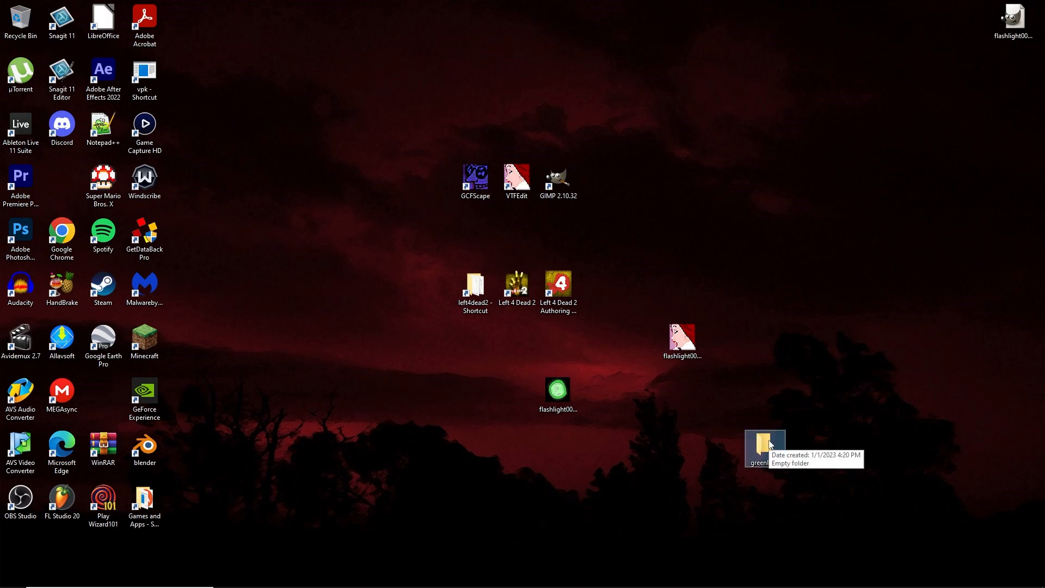
# - Open the greenlight folder and create a subfolder named materials in it
pyautogui.doubleClick(768, 449)
pyautogui.rightClick(522, 272)
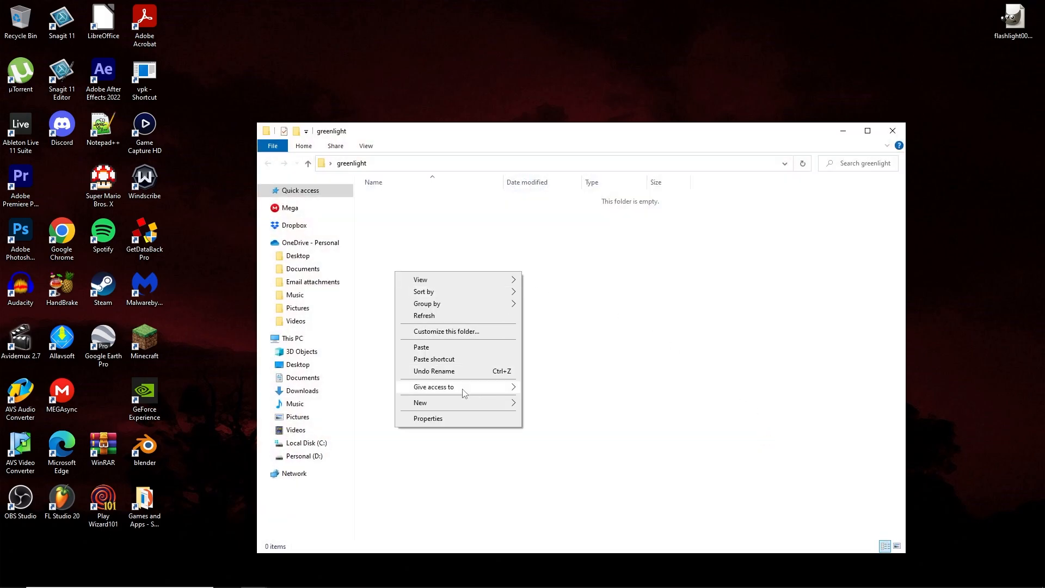
pyautogui.moveTo(458, 408)
pyautogui.click(553, 405)
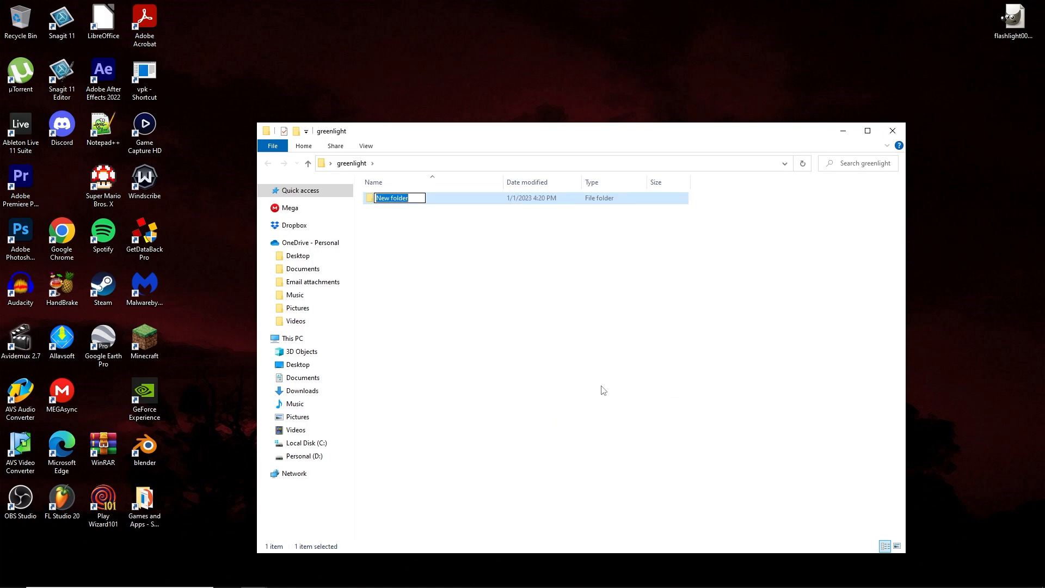
pyautogui.write('materials')
pyautogui.press('Return')
pyautogui.click(450, 231)
# - Create a subfolder named effects inside materials, open it, and close the folder window
pyautogui.doubleClick(450, 203)
pyautogui.rightClick(451, 296)
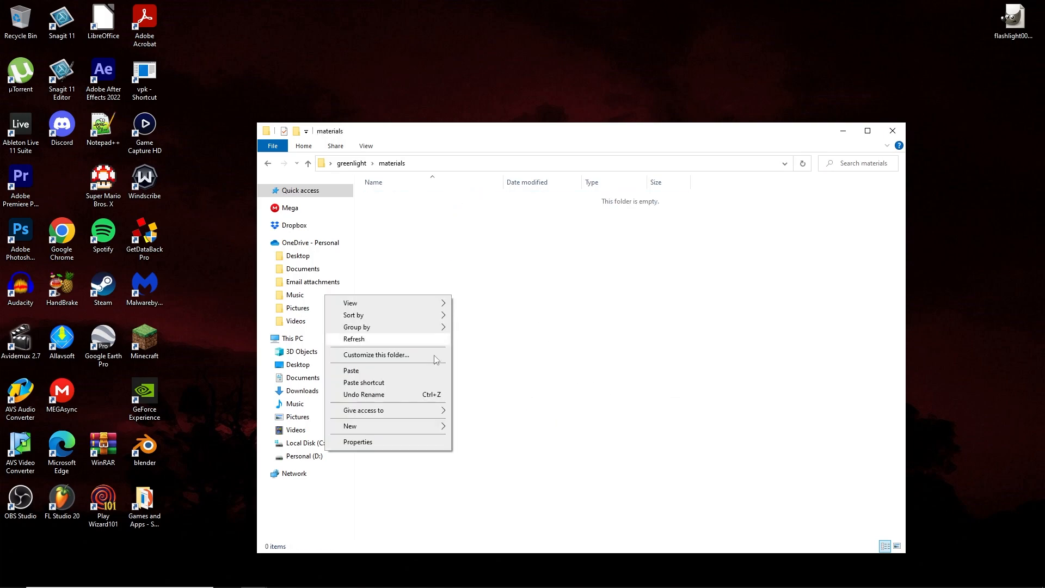
pyautogui.moveTo(391, 427)
pyautogui.click(473, 425)
pyautogui.write('ef')
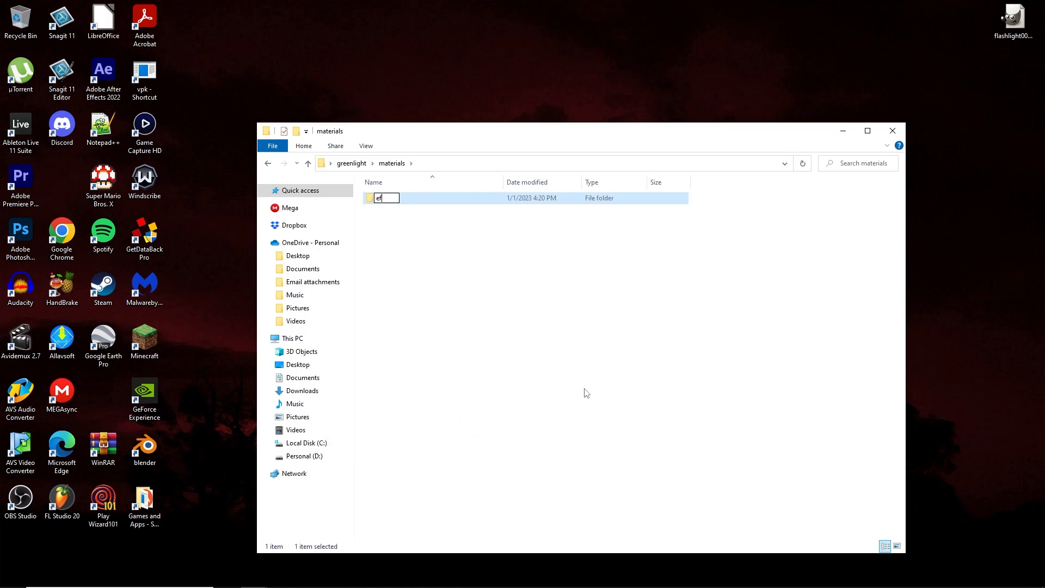
pyautogui.write('fects')
pyautogui.click(463, 234)
pyautogui.click(423, 202)
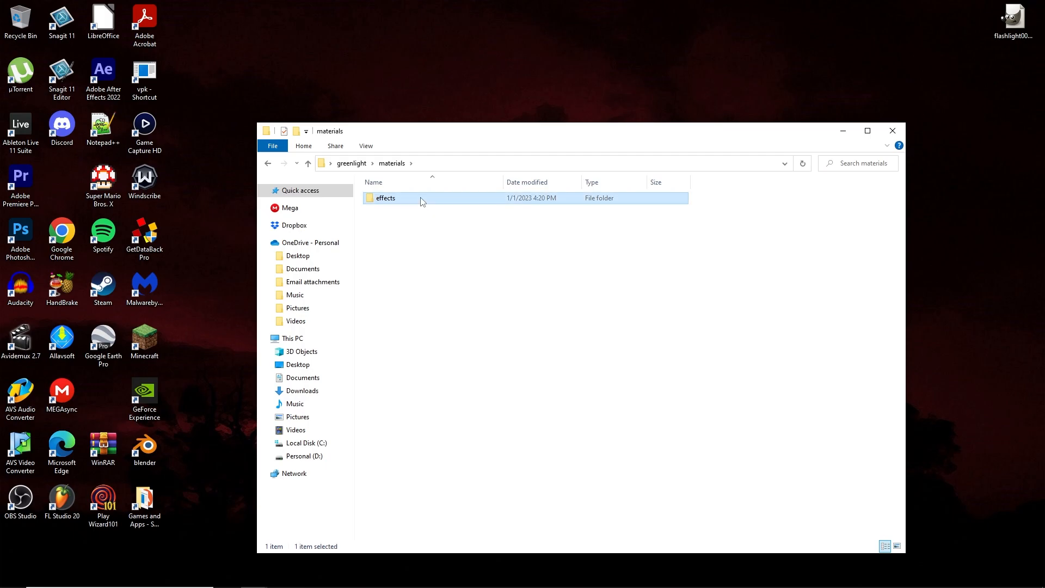
pyautogui.doubleClick(423, 202)
pyautogui.moveTo(525, 132); pyautogui.dragTo(544, 120)
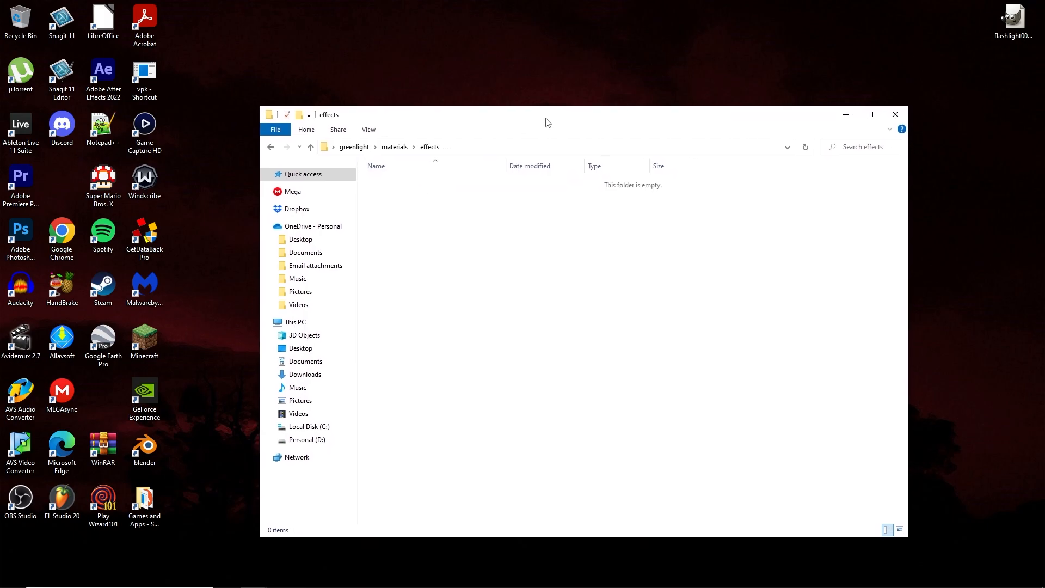
pyautogui.click(894, 115)
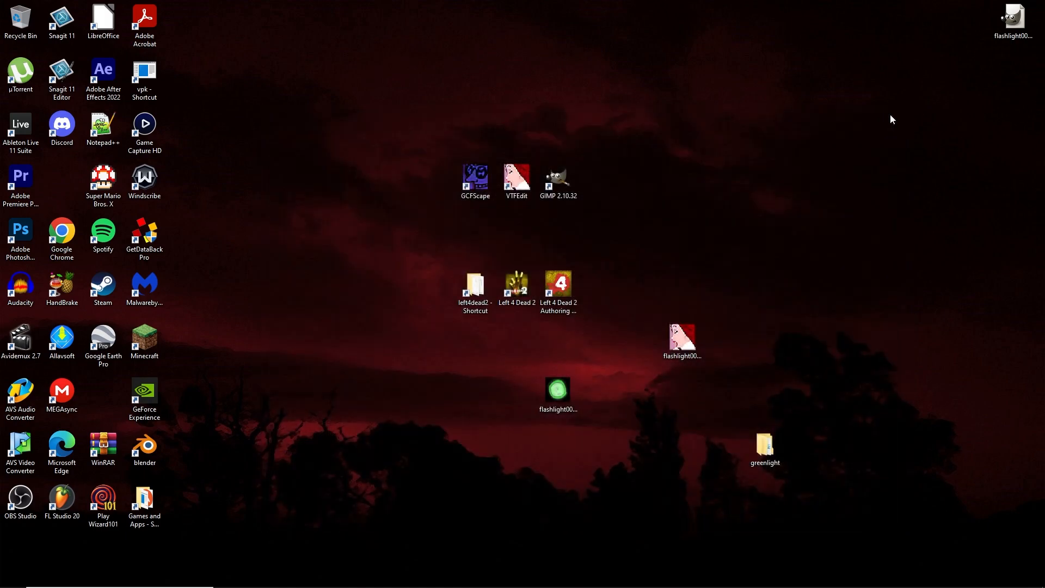
# - View the original flashlight001.vtf from the desktop in VTFEdit and close it
pyautogui.doubleClick(677, 340)
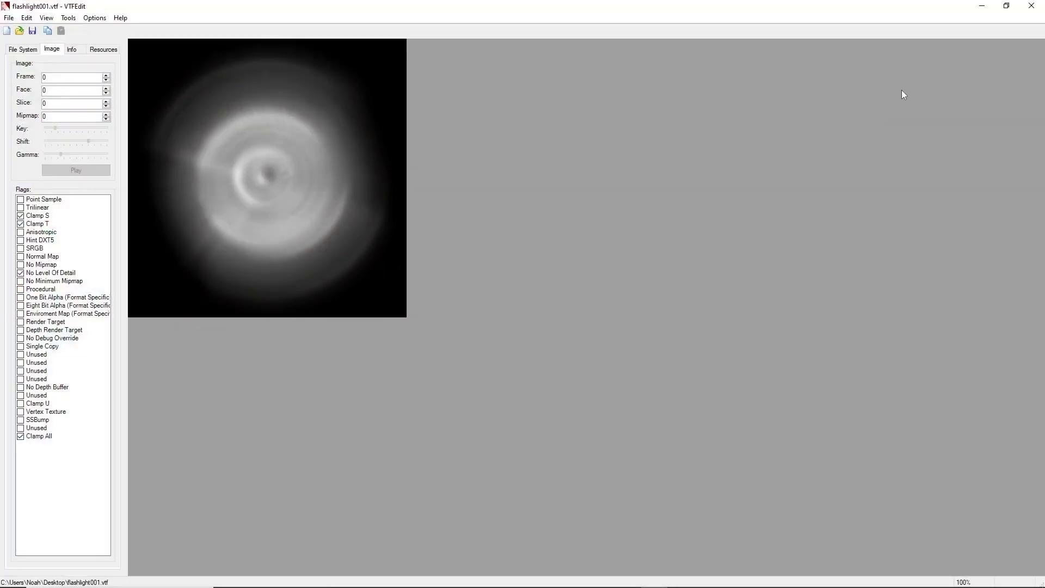
pyautogui.click(1032, 6)
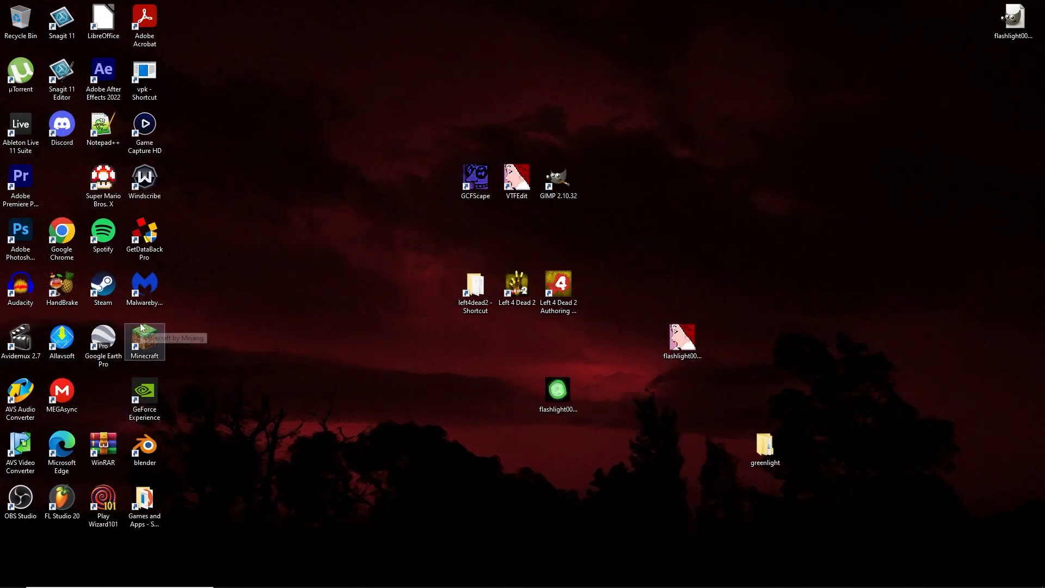
# - Start VTFEdit and import the green flashlight001.png from the desktop with the default VTF options
pyautogui.doubleClick(518, 188)
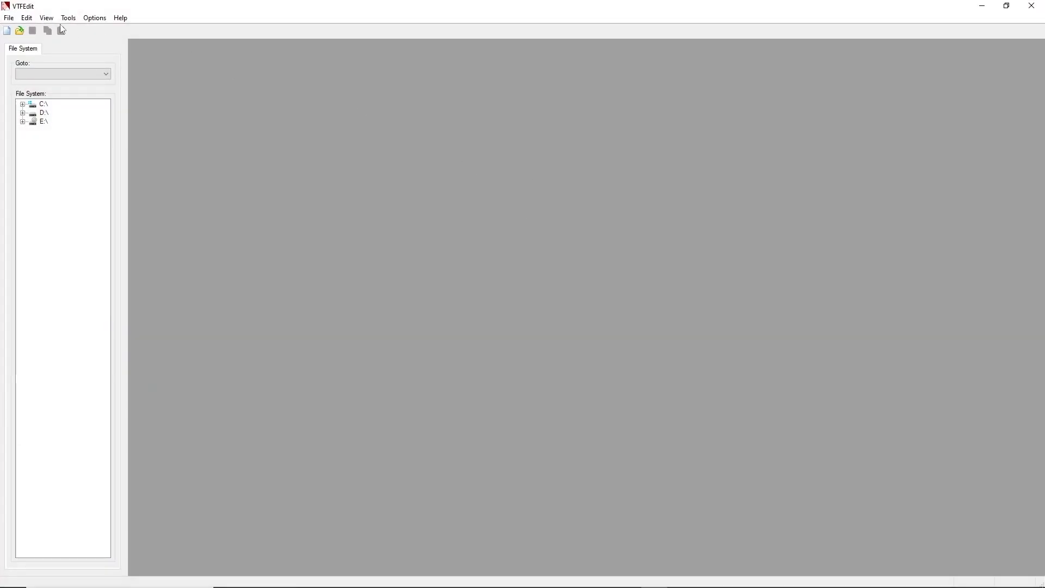
pyautogui.click(8, 19)
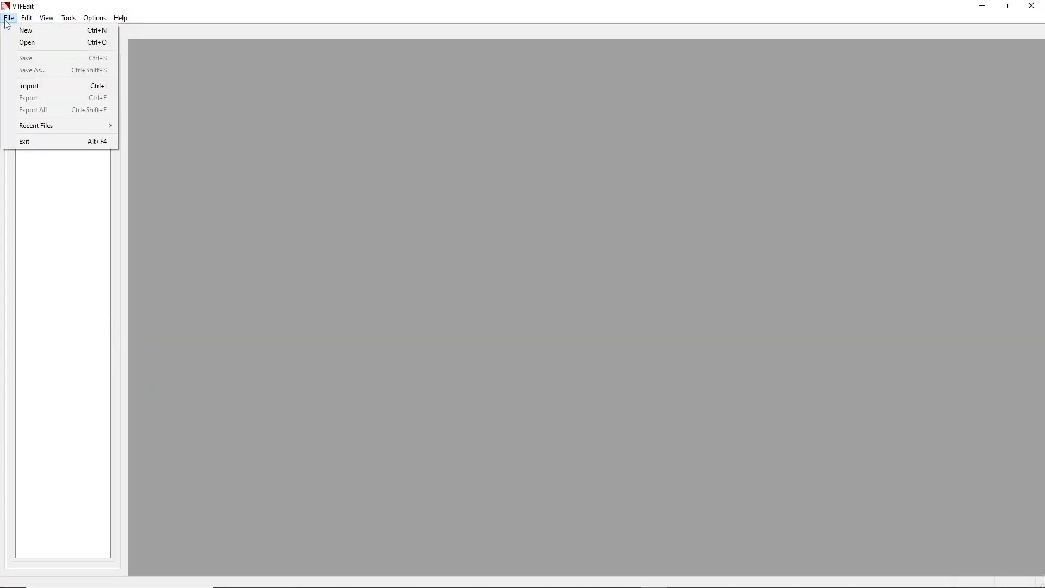
pyautogui.click(47, 87)
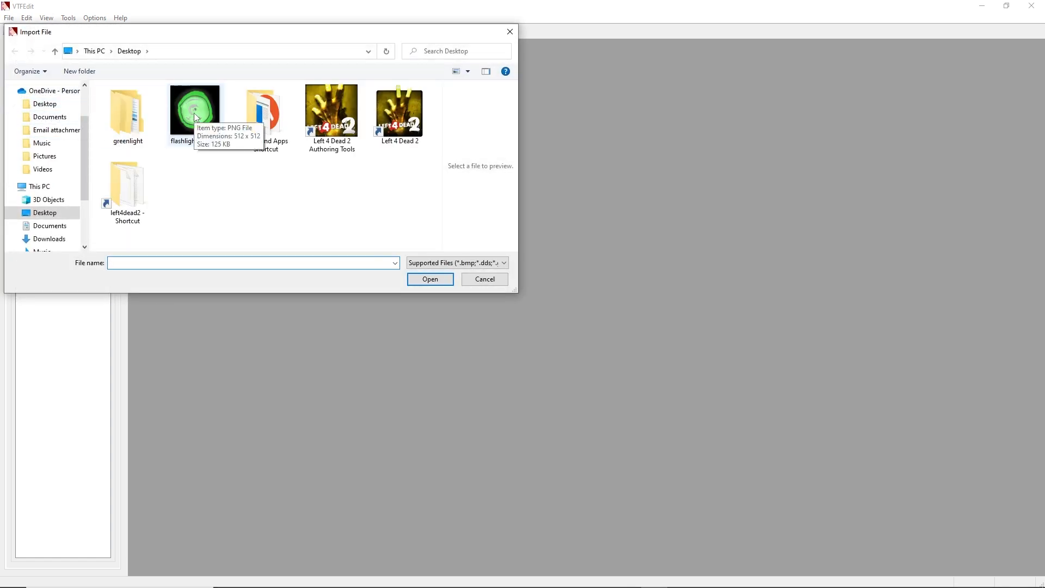
pyautogui.click(196, 117)
pyautogui.doubleClick(196, 117)
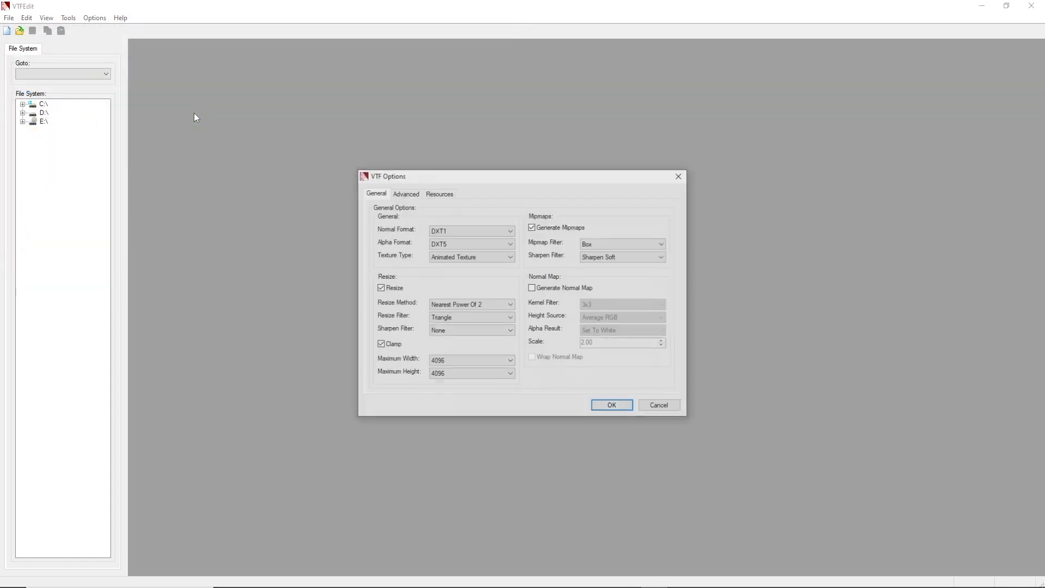
pyautogui.click(611, 412)
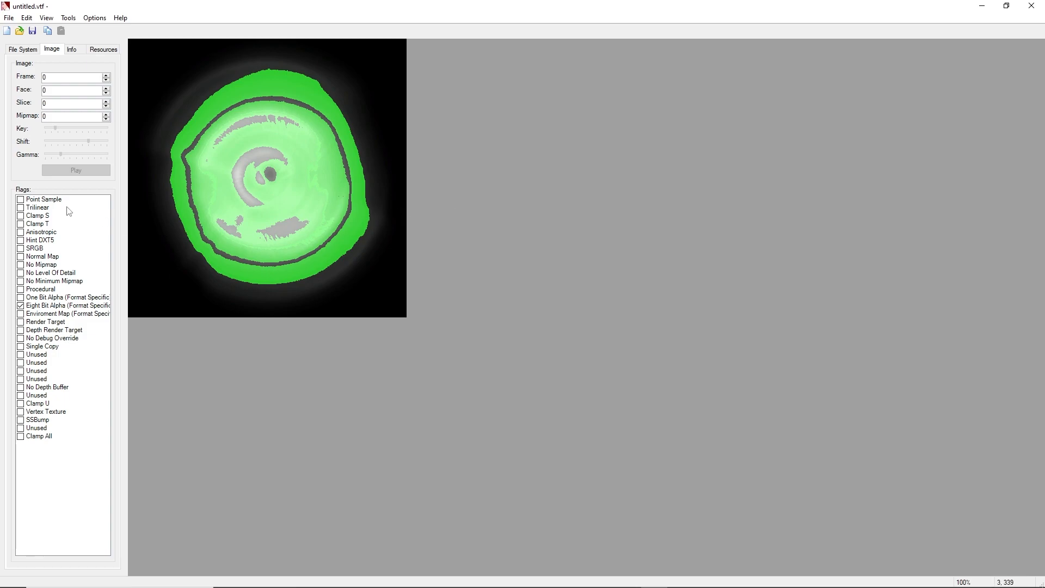
# - Enable the Trilinear, Clamp S, Clamp T, No Mipmap and Clamp All flags for the imported texture
pyautogui.click(21, 208)
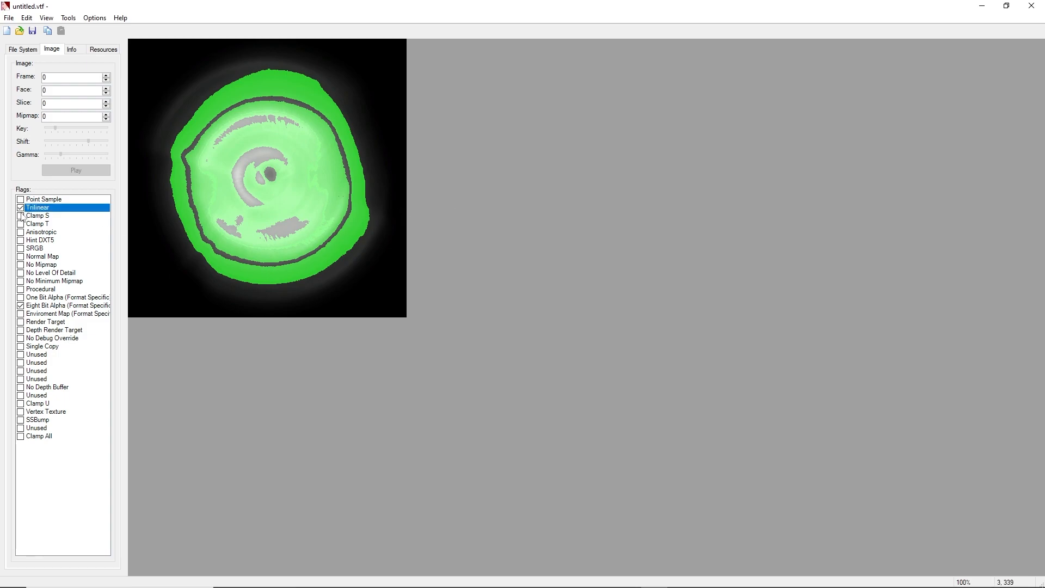
pyautogui.click(20, 216)
pyautogui.click(22, 224)
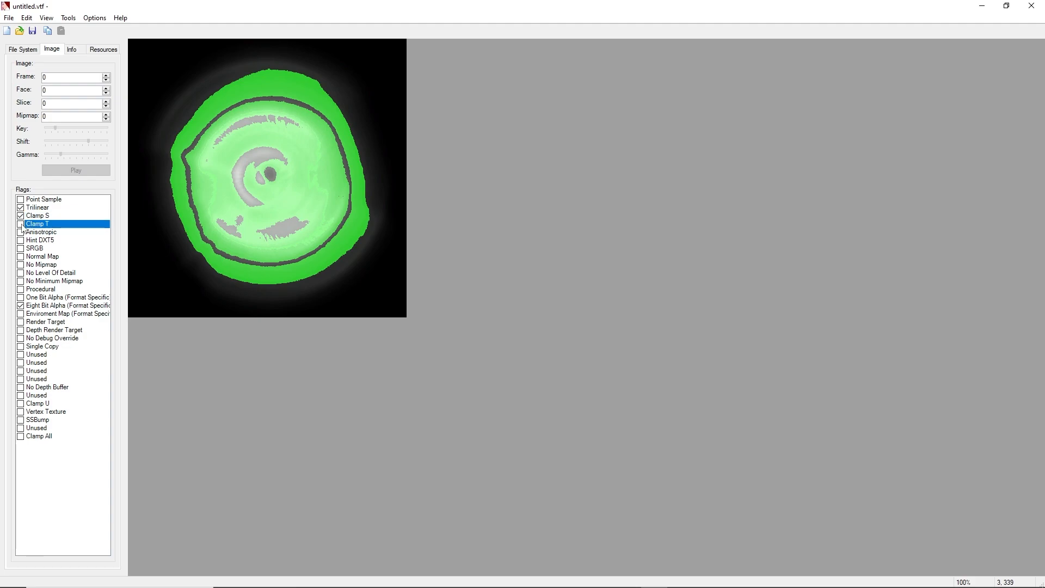
pyautogui.click(19, 267)
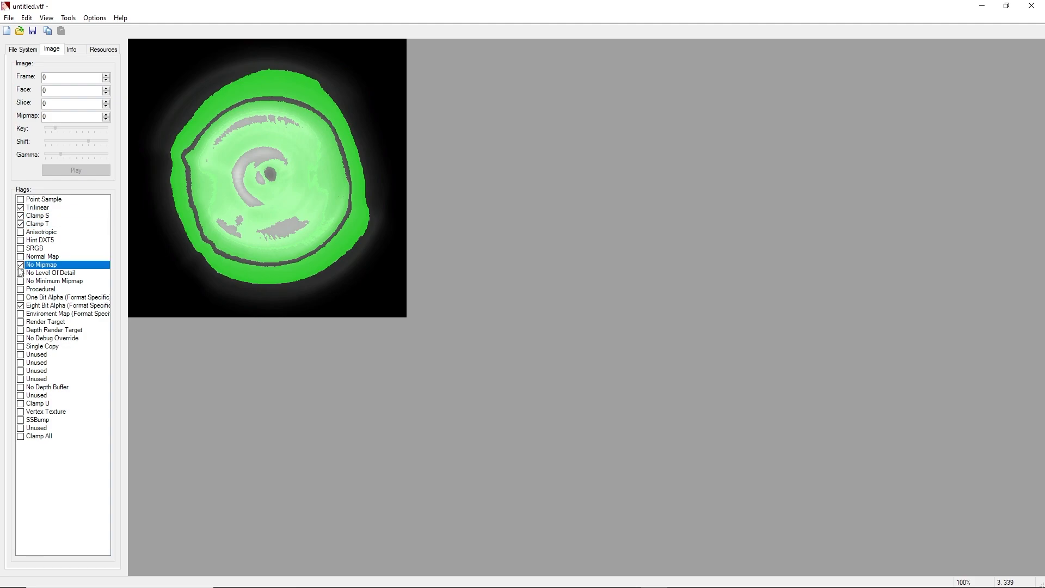
pyautogui.click(21, 438)
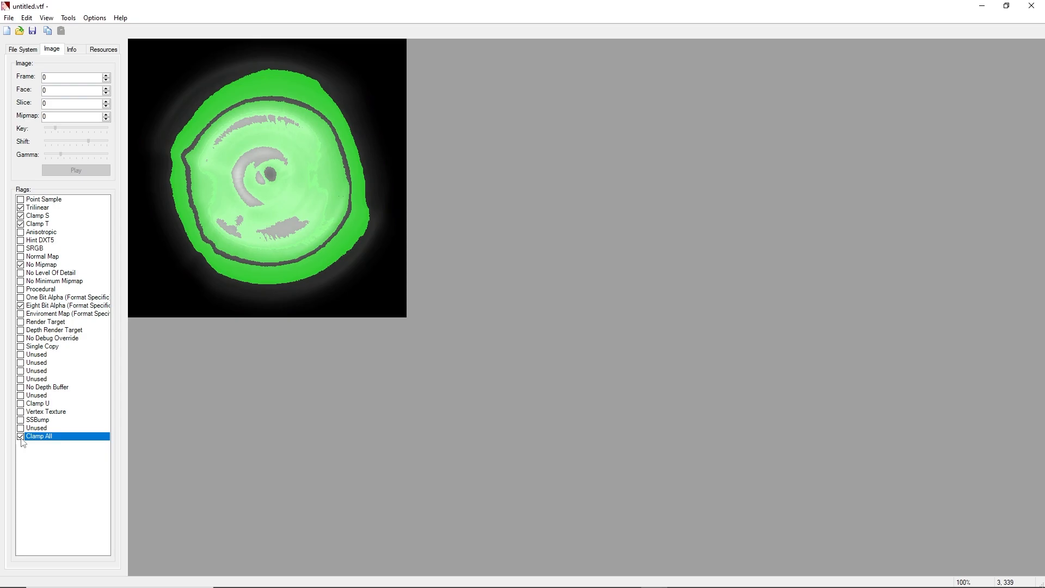
# - Save the texture as flashlight001.vtf in the desktop's greenlight/materials/effects folder and close VTFEdit
pyautogui.click(8, 19)
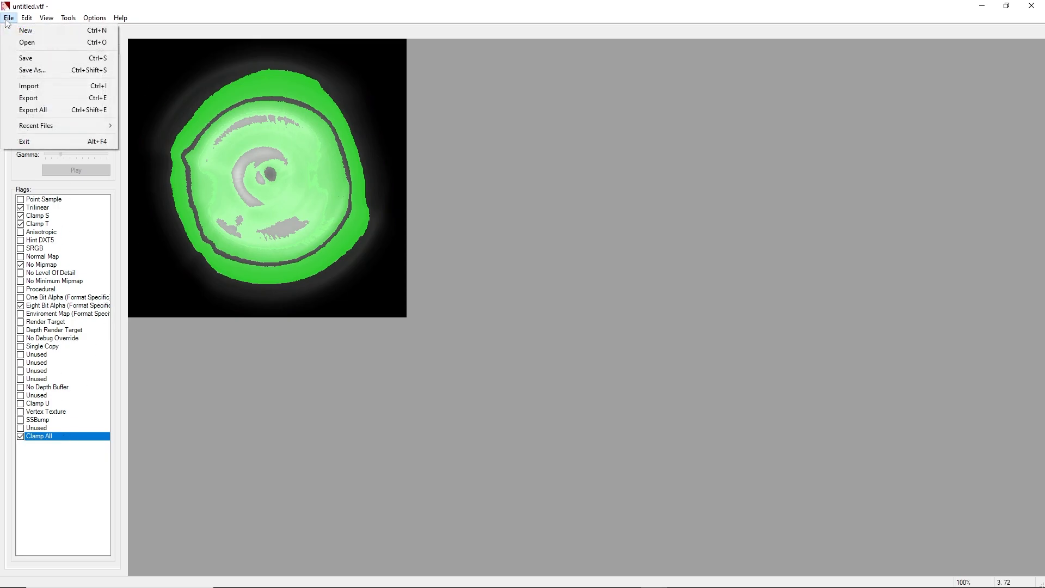
pyautogui.click(27, 58)
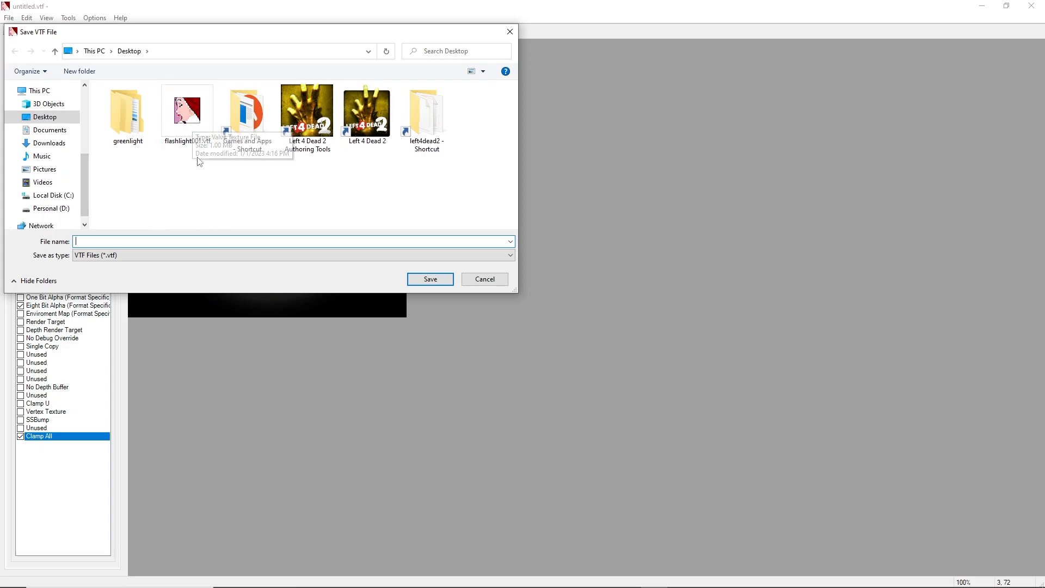
pyautogui.click(188, 117)
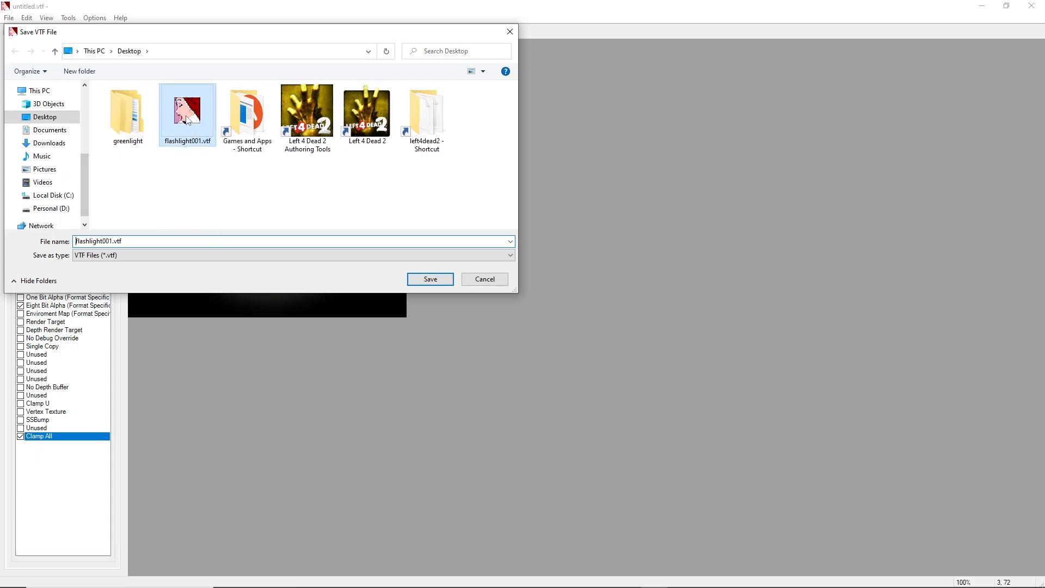
pyautogui.doubleClick(133, 120)
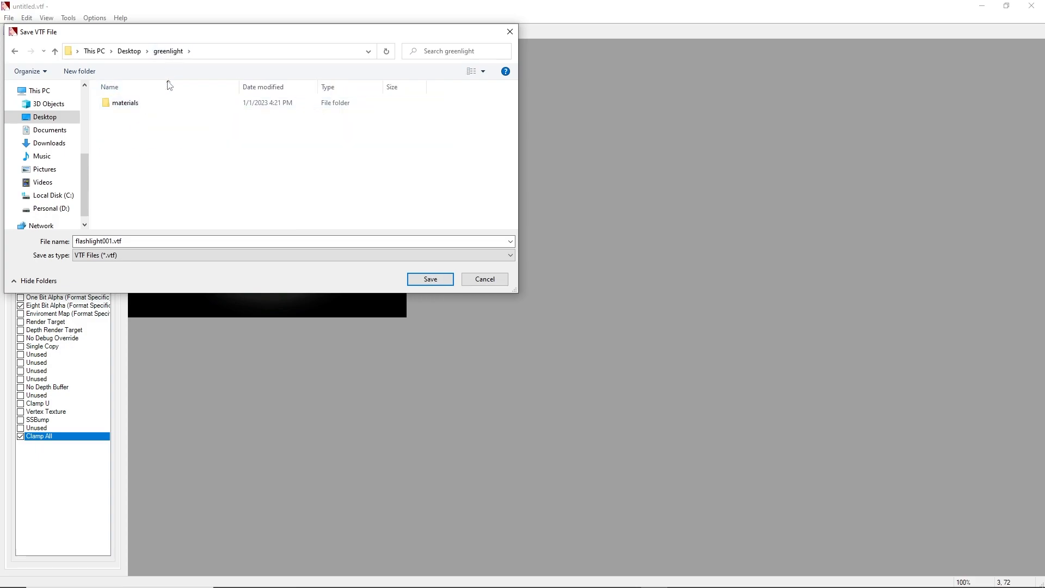
pyautogui.doubleClick(157, 105)
pyautogui.doubleClick(159, 104)
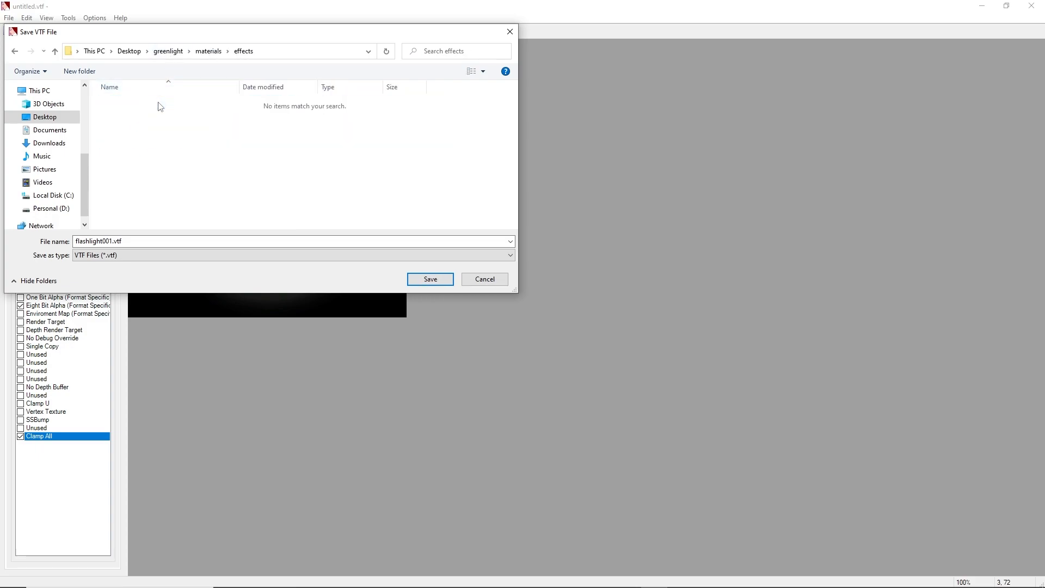
pyautogui.click(76, 241)
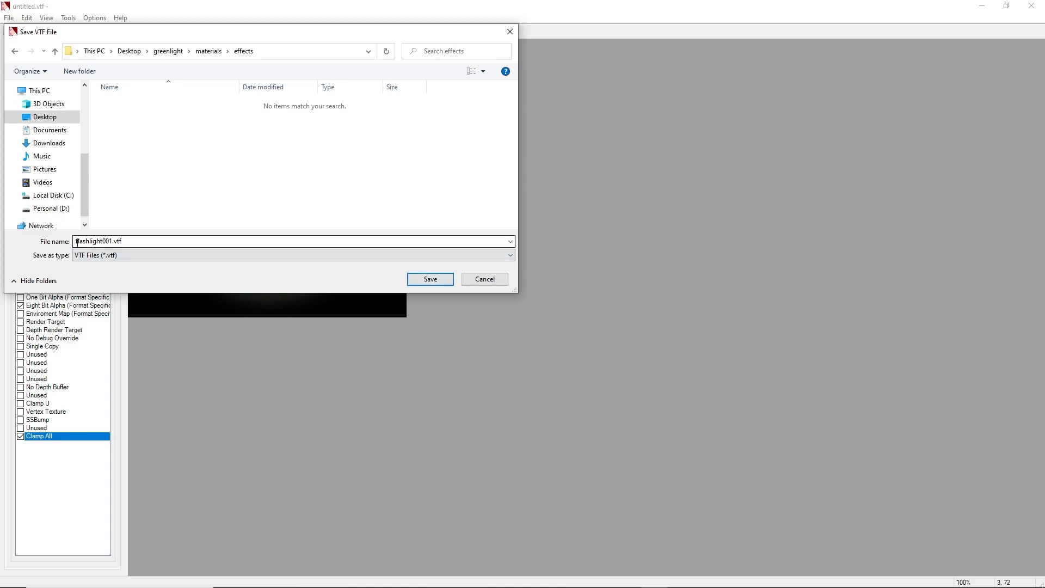
pyautogui.click(430, 279)
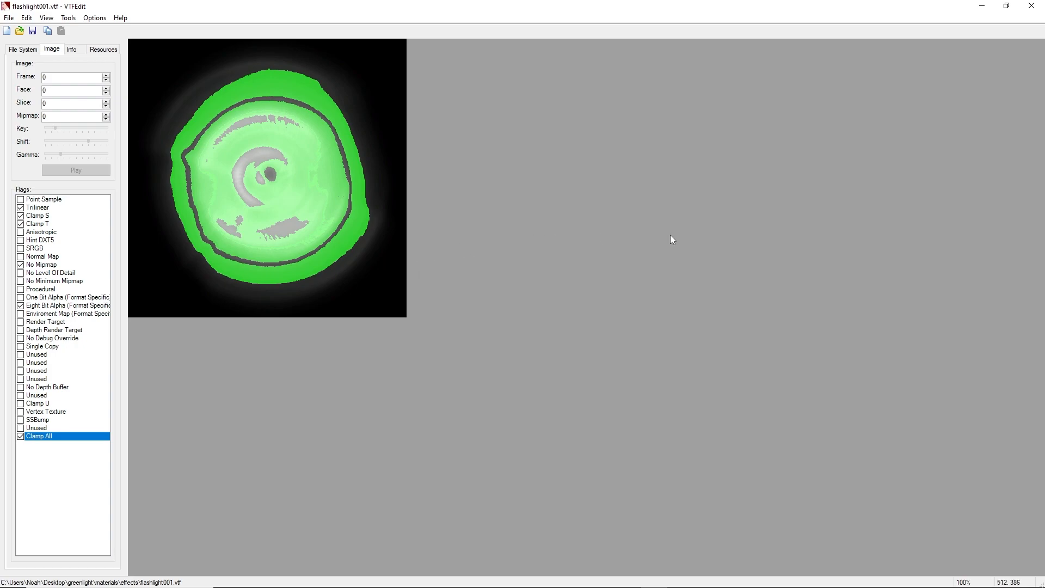
pyautogui.click(1031, 5)
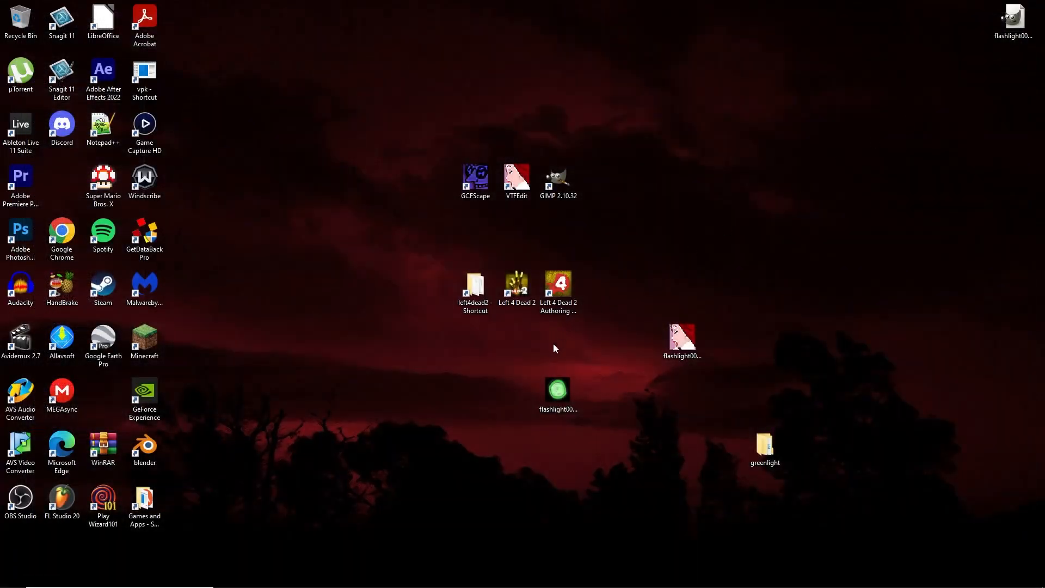
# - Check the saved flashlight001.vtf in greenlight/materials/effects, close it, and look at the contents of the greenlight folder
pyautogui.doubleClick(775, 449)
pyautogui.doubleClick(477, 184)
pyautogui.doubleClick(476, 184)
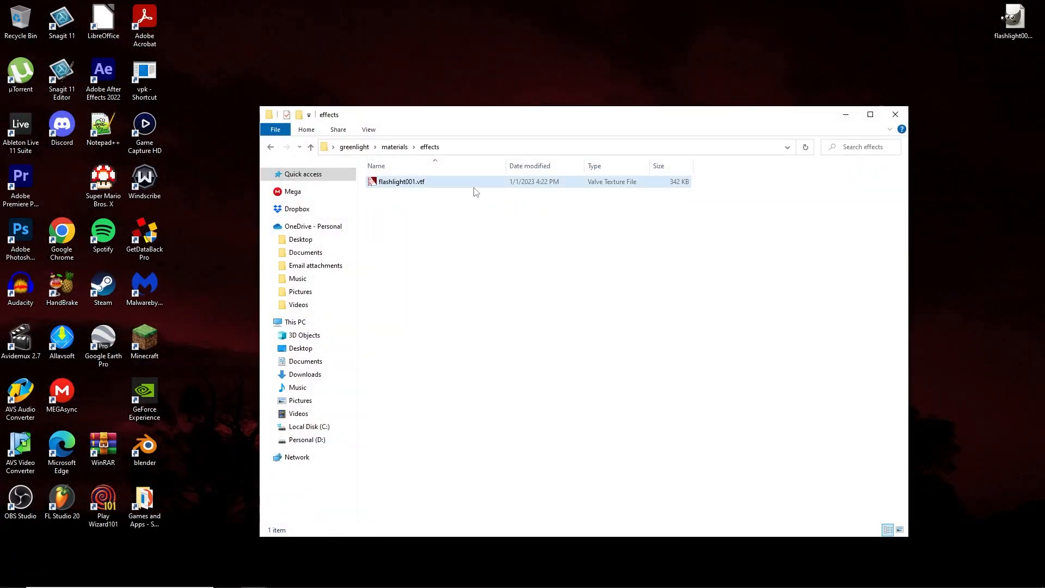
pyautogui.click(475, 185)
pyautogui.doubleClick(473, 186)
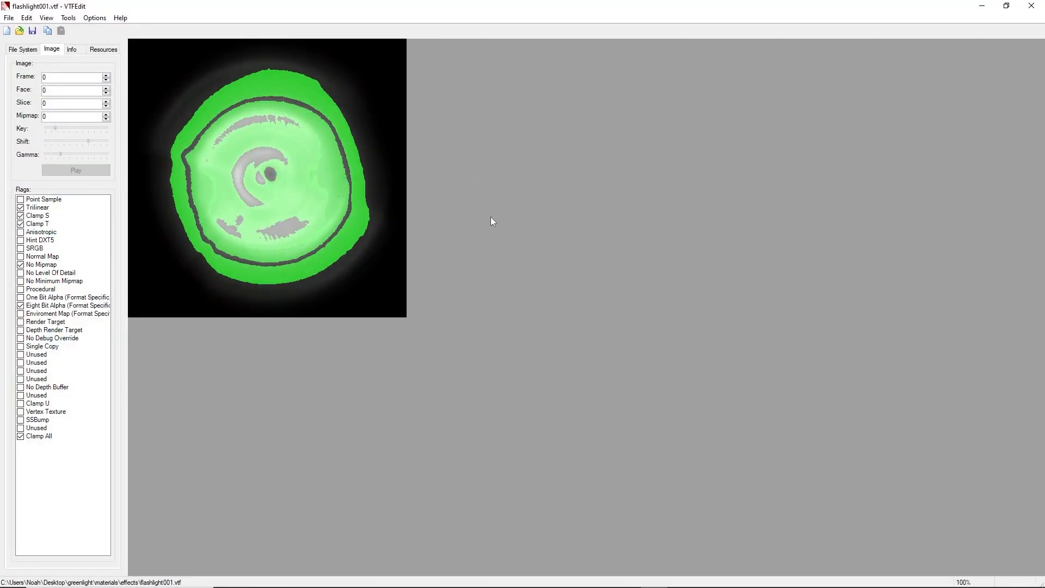
pyautogui.click(1032, 5)
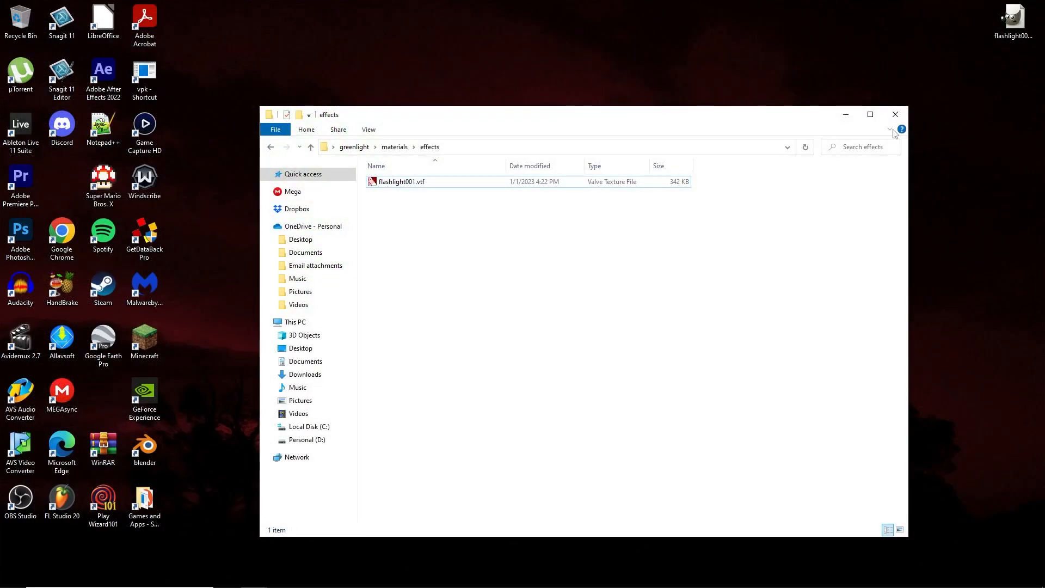
pyautogui.click(895, 114)
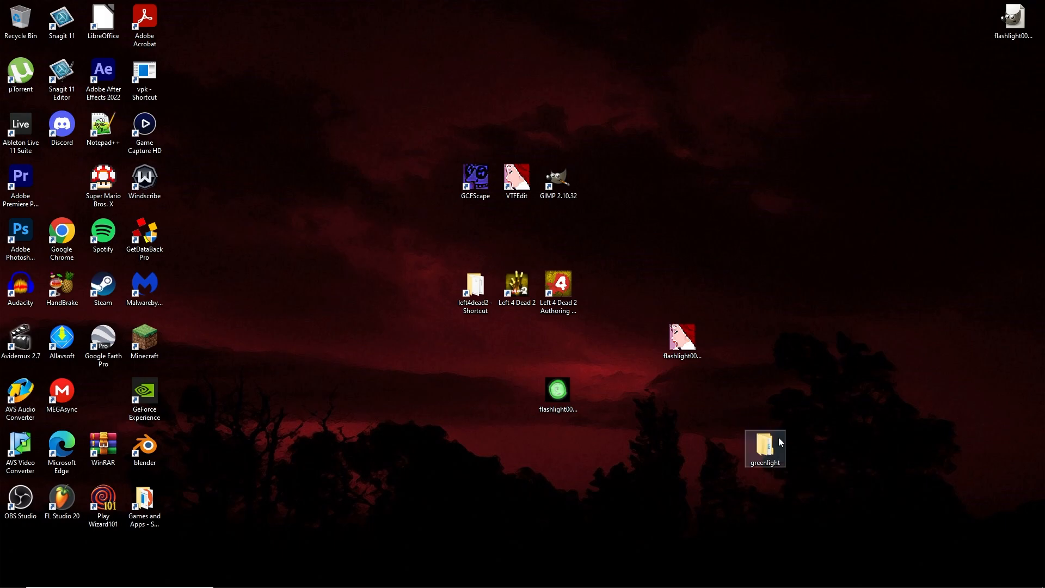
pyautogui.doubleClick(764, 447)
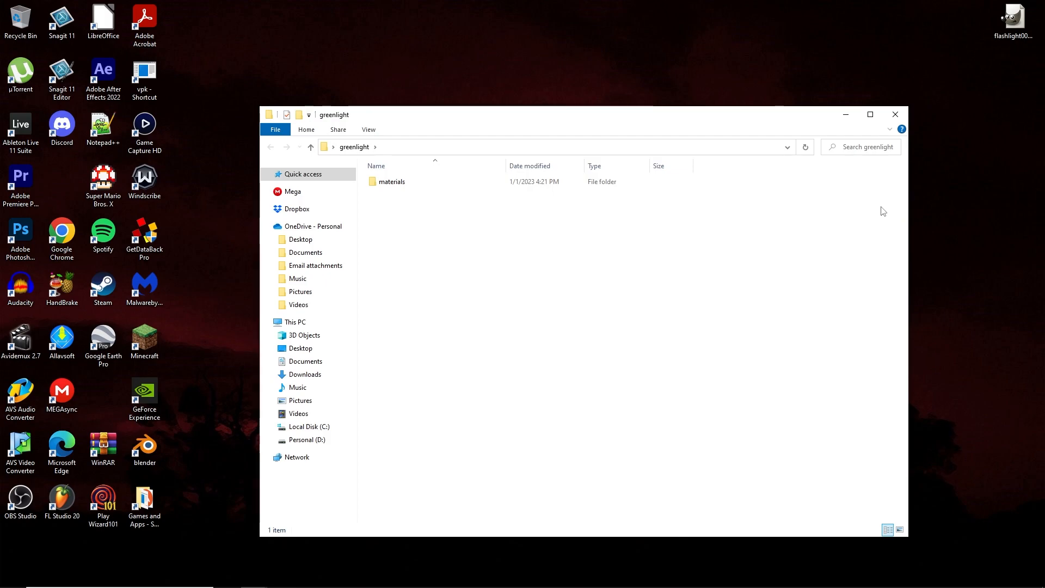
pyautogui.click(896, 115)
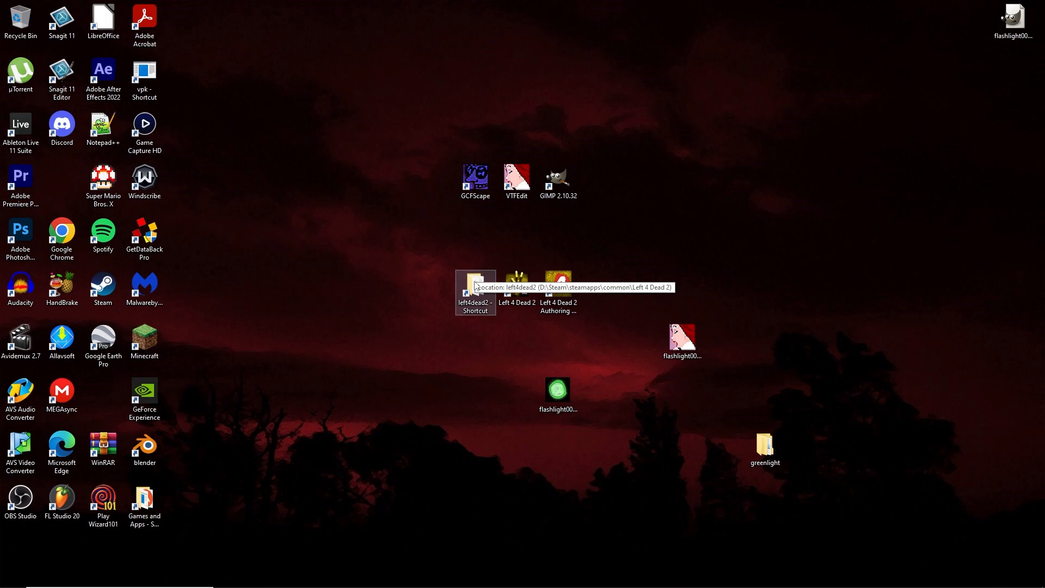
# - Open the bin folder of the Left 4 Dead 2 installation and locate vpk.exe
pyautogui.doubleClick(475, 285)
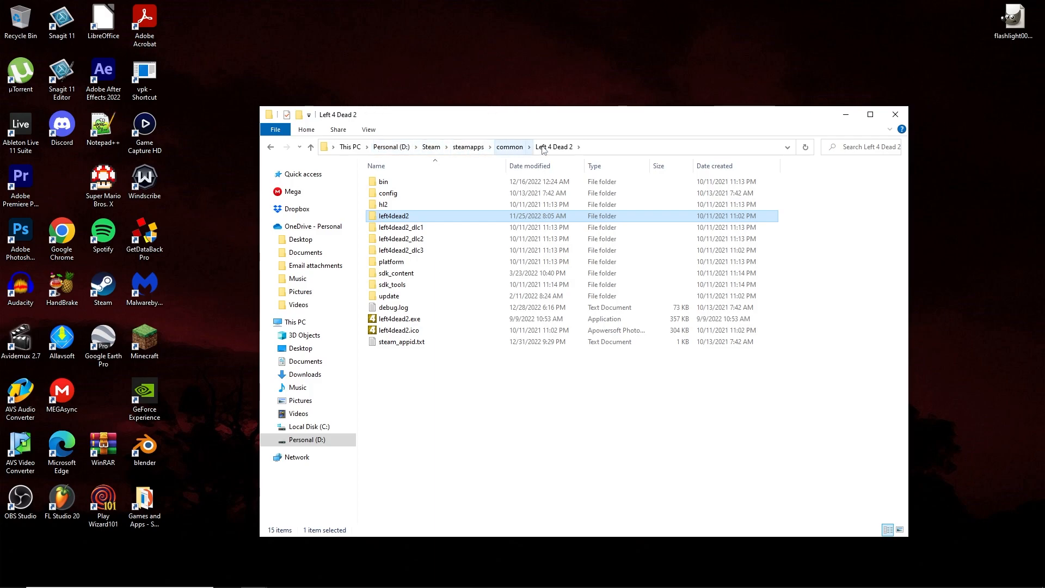
pyautogui.click(419, 183)
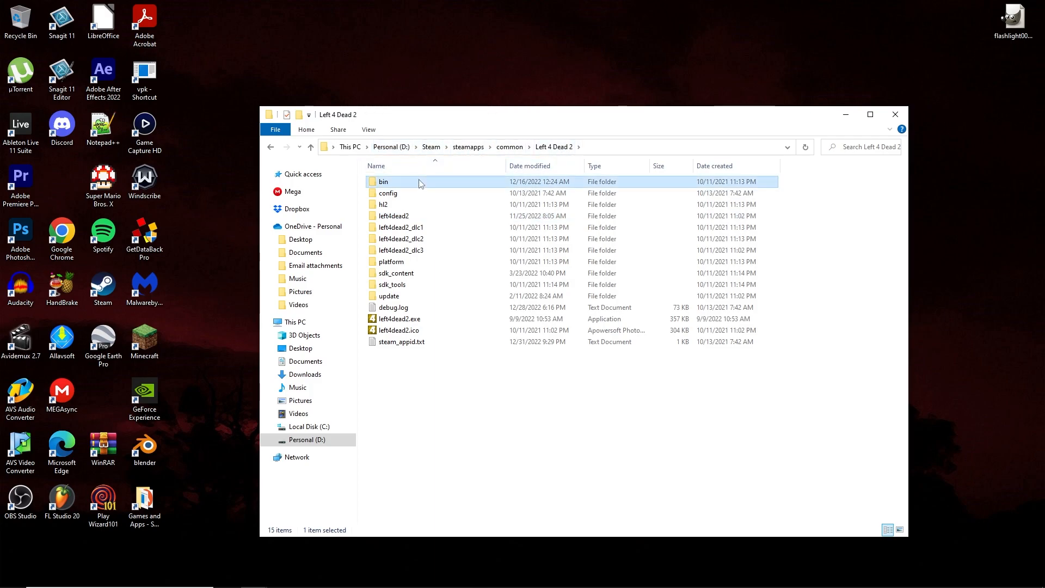
pyautogui.doubleClick(419, 183)
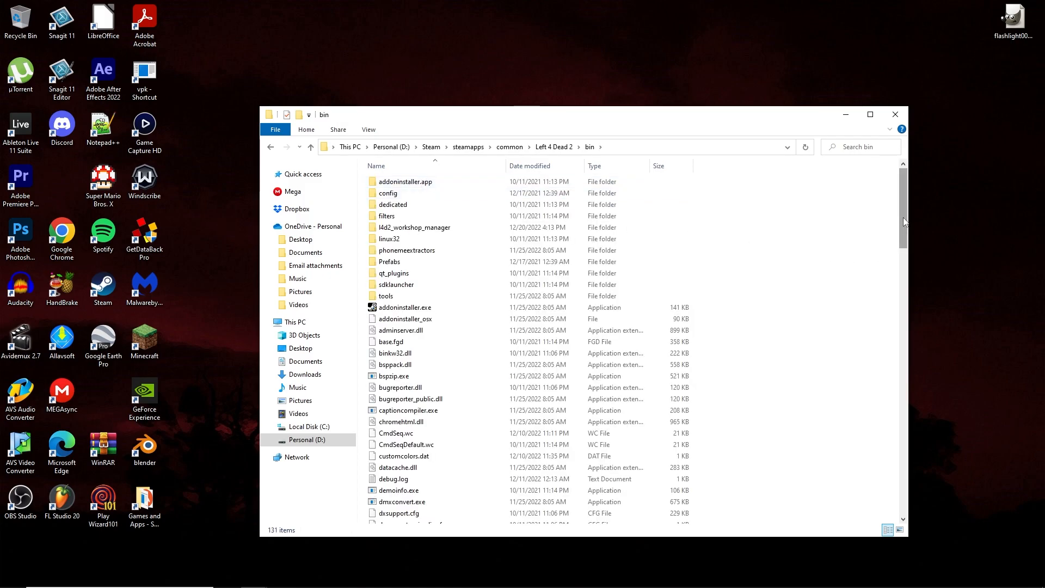
pyautogui.moveTo(902, 227); pyautogui.dragTo(926, 491)
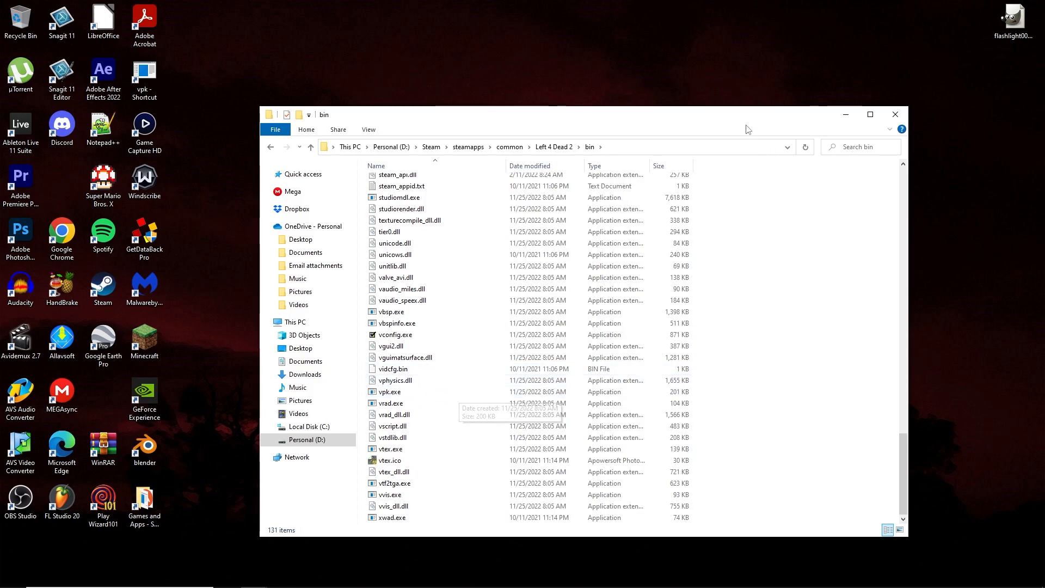
# - Arrange the bin folder window and the greenlight folder on the desktop so that vpk.exe and greenlight are both accessible
pyautogui.moveTo(737, 118); pyautogui.dragTo(562, 114)
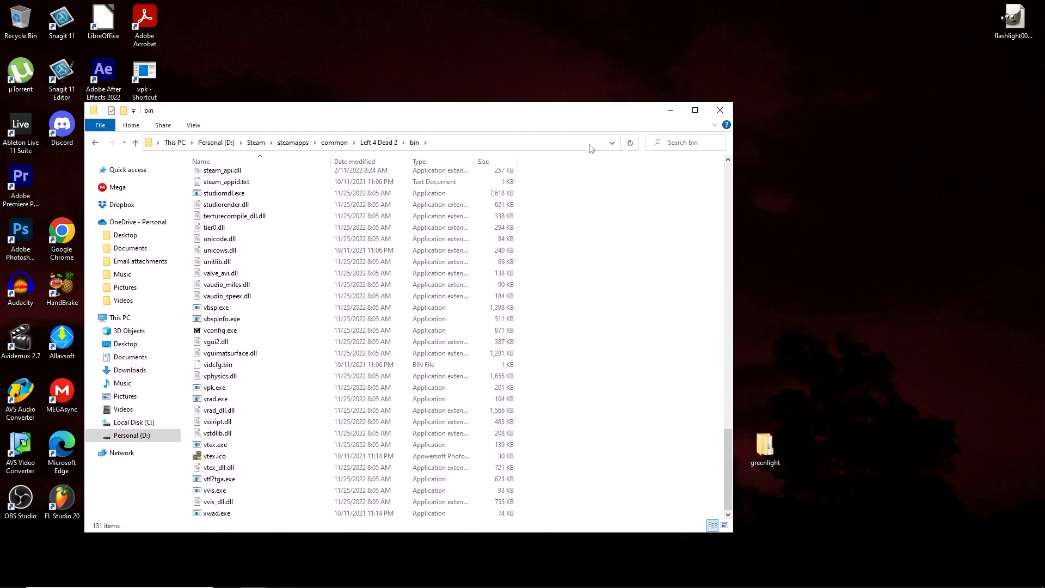
pyautogui.moveTo(765, 443); pyautogui.dragTo(848, 443)
pyautogui.moveTo(556, 104); pyautogui.dragTo(646, 105)
pyautogui.click(343, 396)
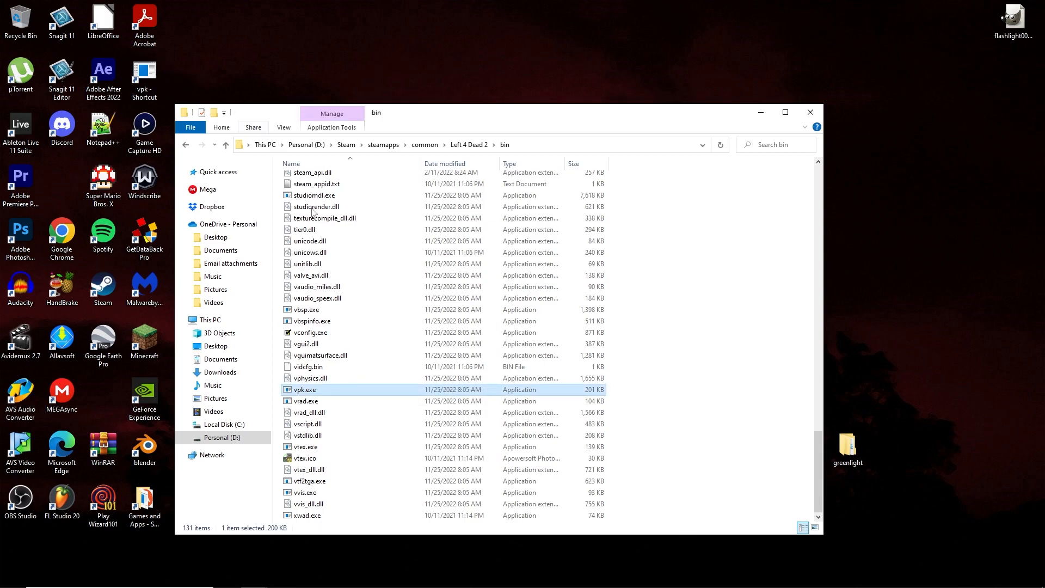
pyautogui.click(736, 305)
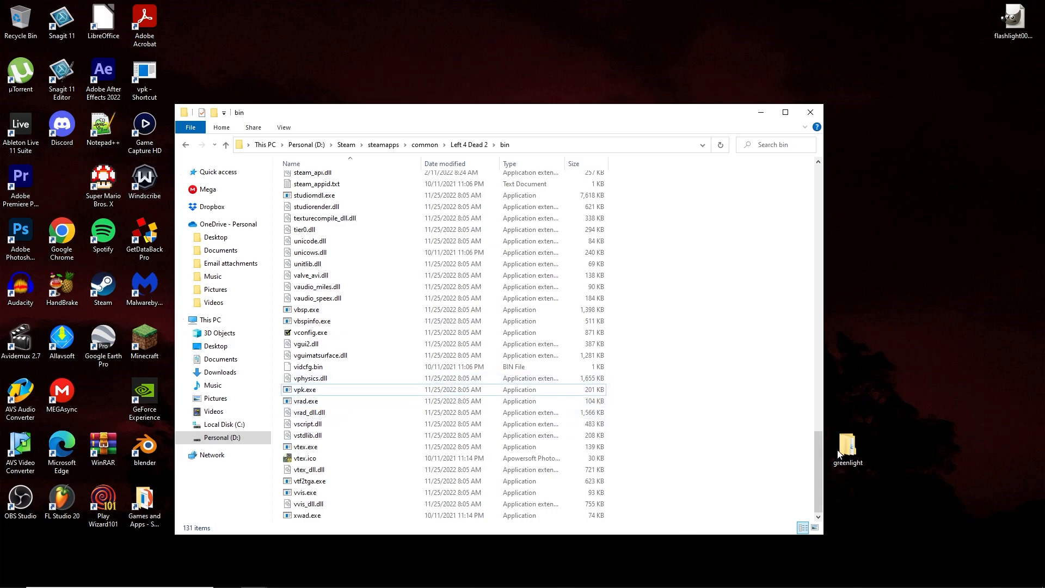
# - Pack the greenlight folder into greenlight.vpk with vpk.exe and move the new file below the Games and Apps shortcut
pyautogui.moveTo(847, 451); pyautogui.dragTo(327, 393)
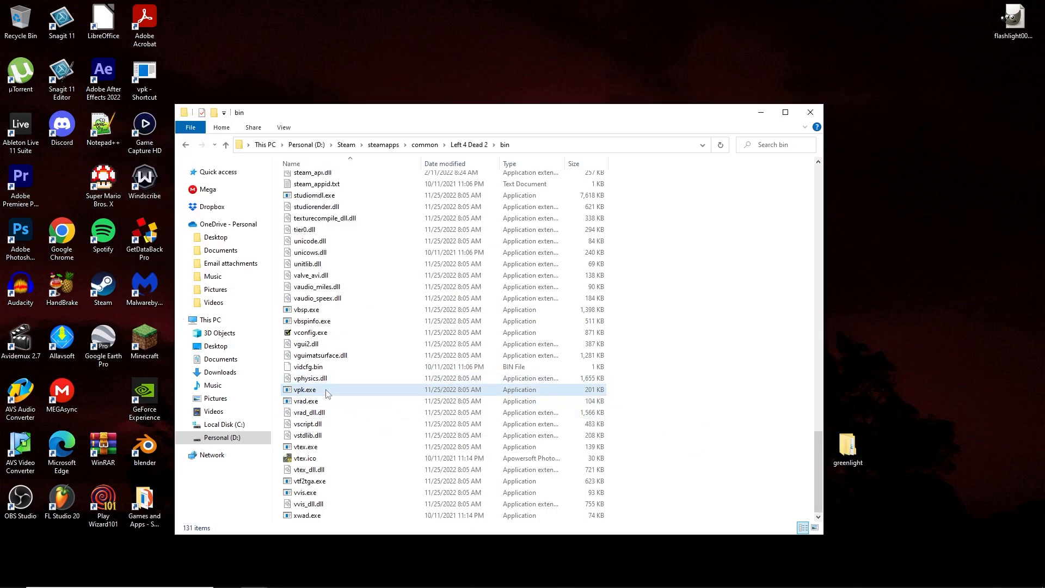
pyautogui.click(21, 558)
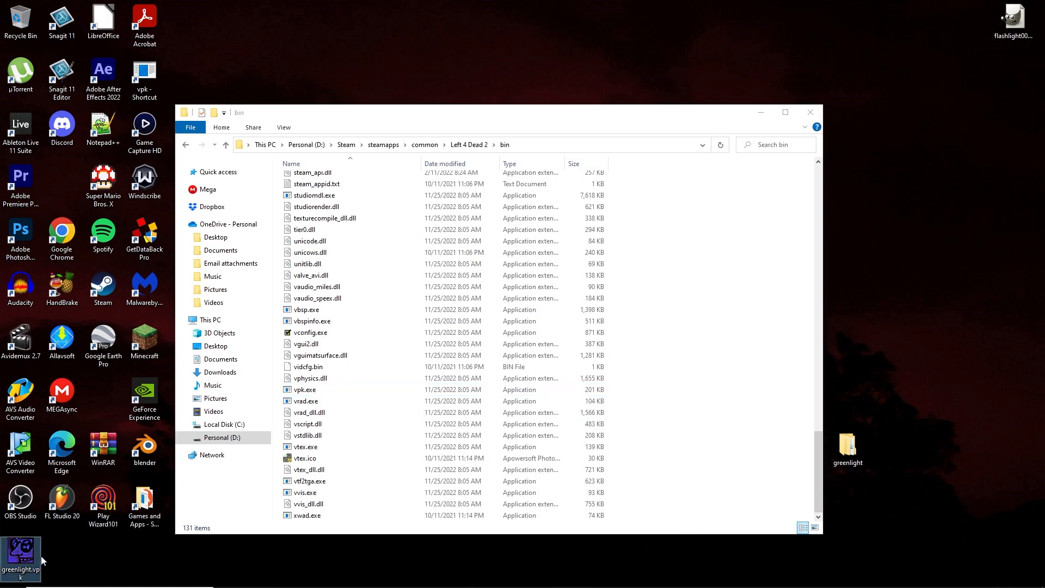
pyautogui.moveTo(22, 562); pyautogui.dragTo(146, 562)
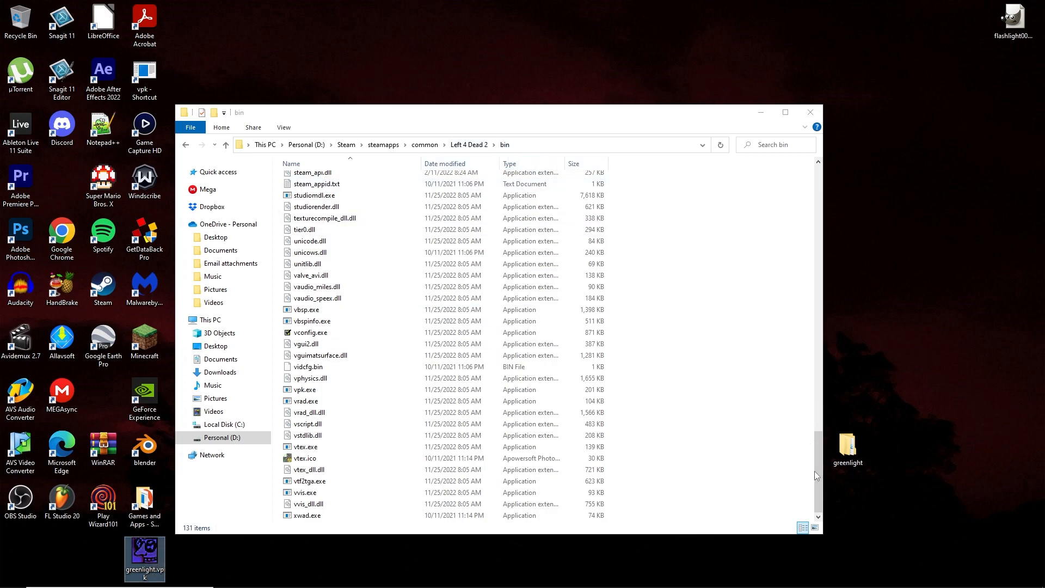
# - Go from the bin folder to the addons folder inside the left4dead2 folder of the Left 4 Dead 2 installation
pyautogui.moveTo(816, 471); pyautogui.dragTo(823, 406)
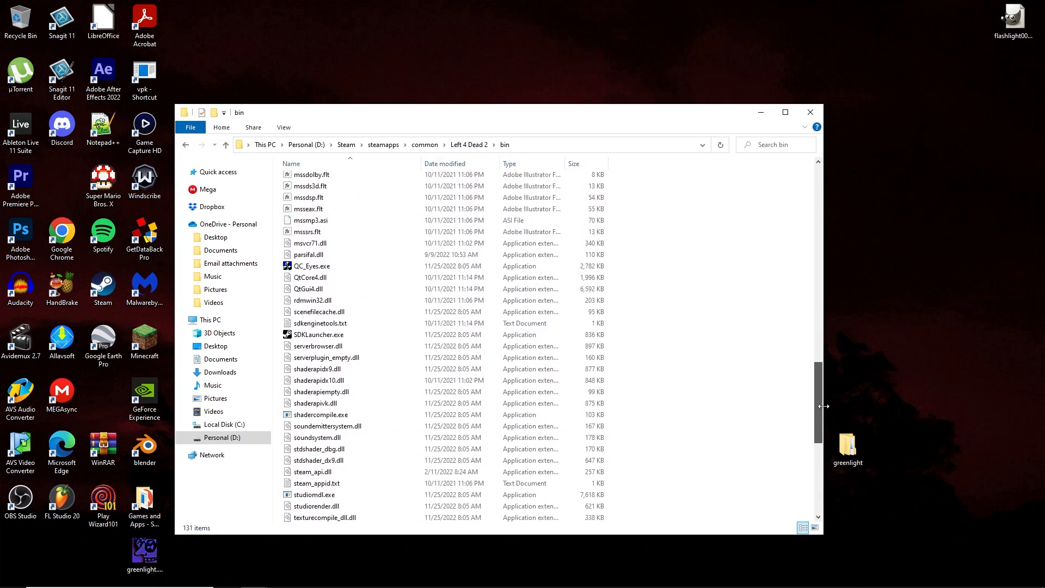
pyautogui.click(471, 148)
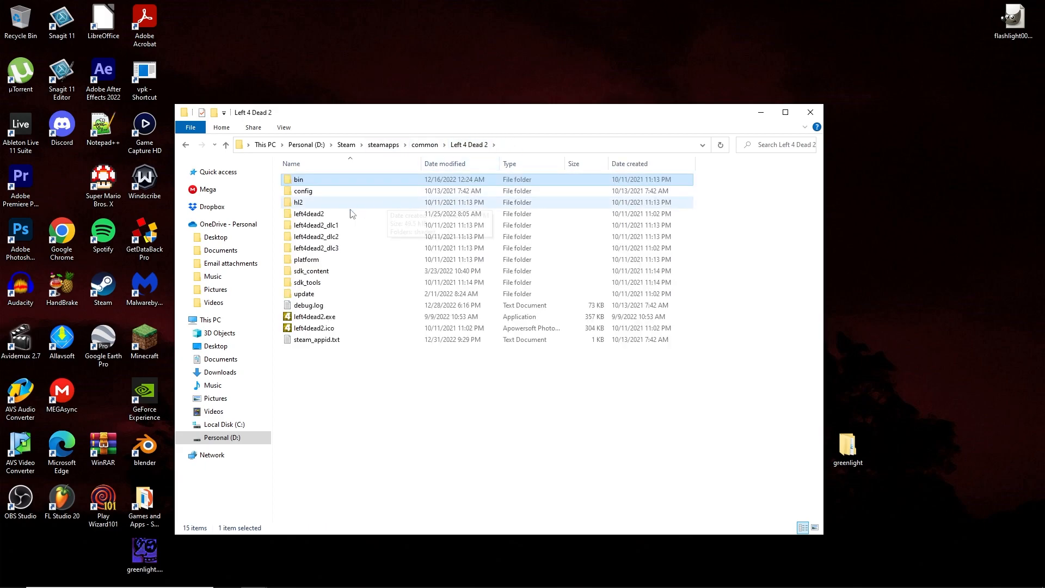
pyautogui.click(325, 216)
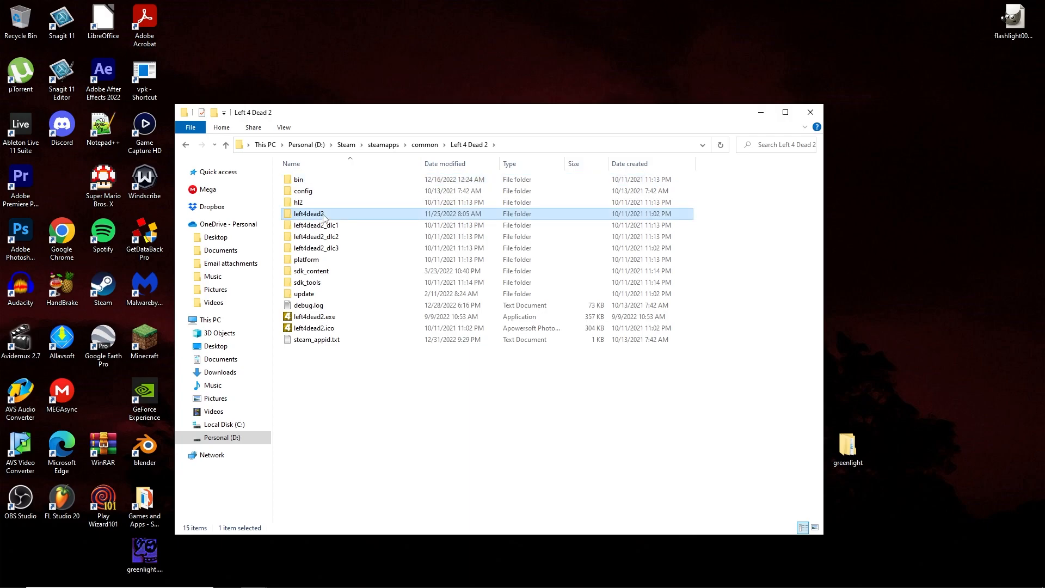
pyautogui.doubleClick(323, 216)
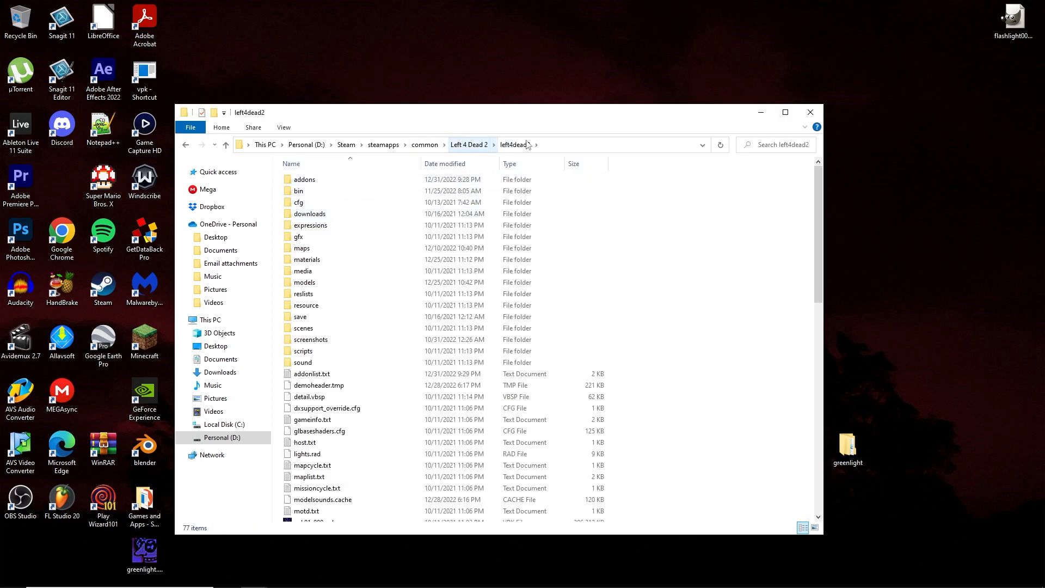
pyautogui.doubleClick(355, 182)
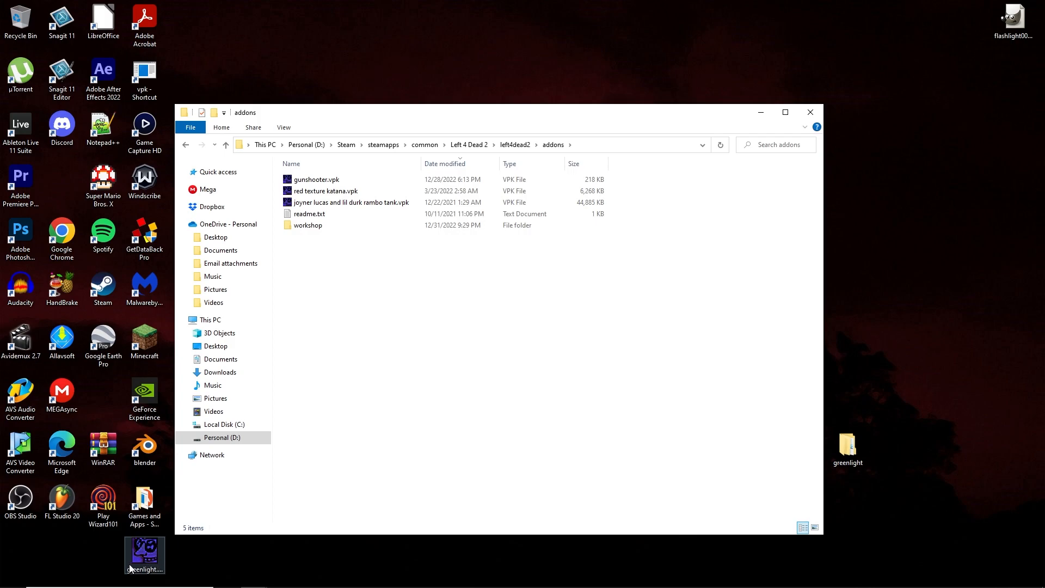
# - Move greenlight.vpk from the desktop into the addons folder and close the folder window
pyautogui.moveTo(140, 564); pyautogui.dragTo(476, 280)
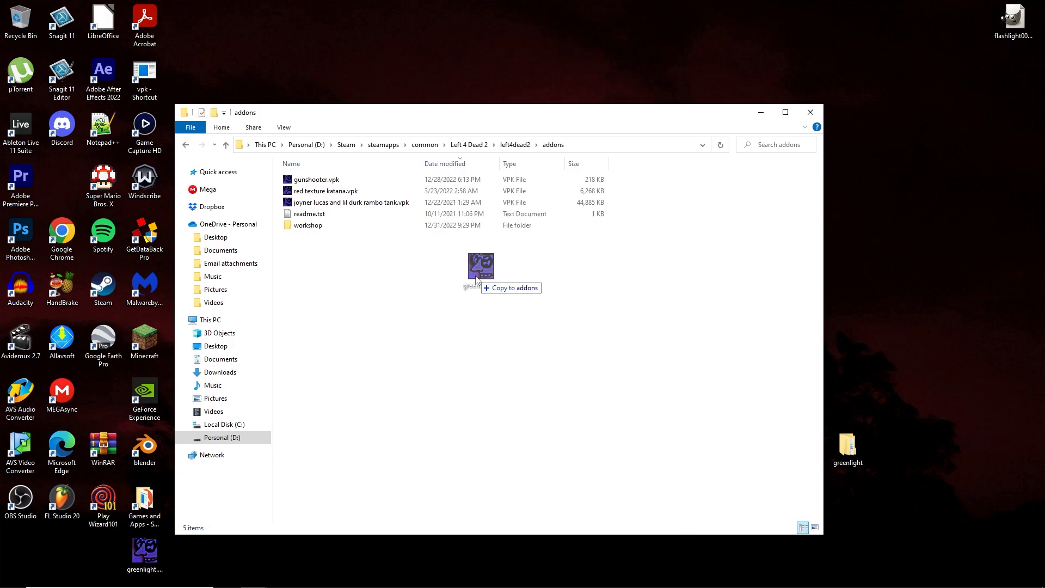
pyautogui.press('shift')
pyautogui.moveTo(476, 280); pyautogui.dragTo(477, 280)
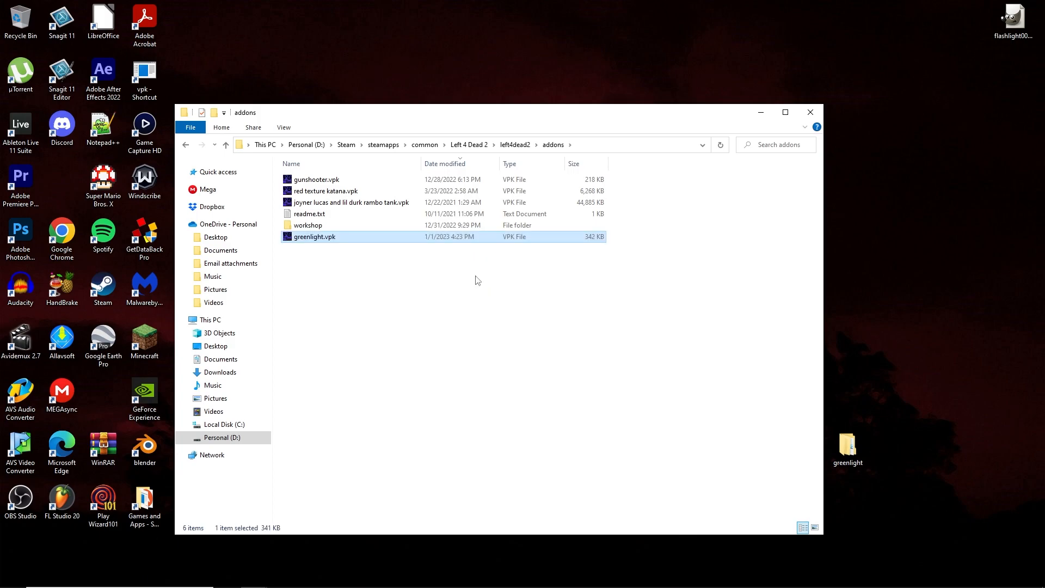
pyautogui.click(465, 295)
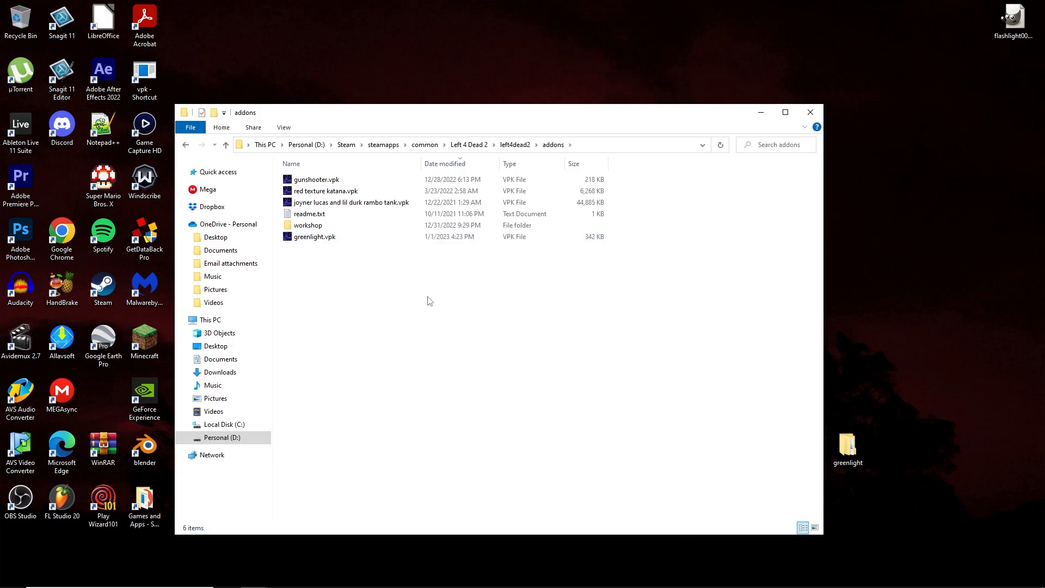
pyautogui.click(810, 112)
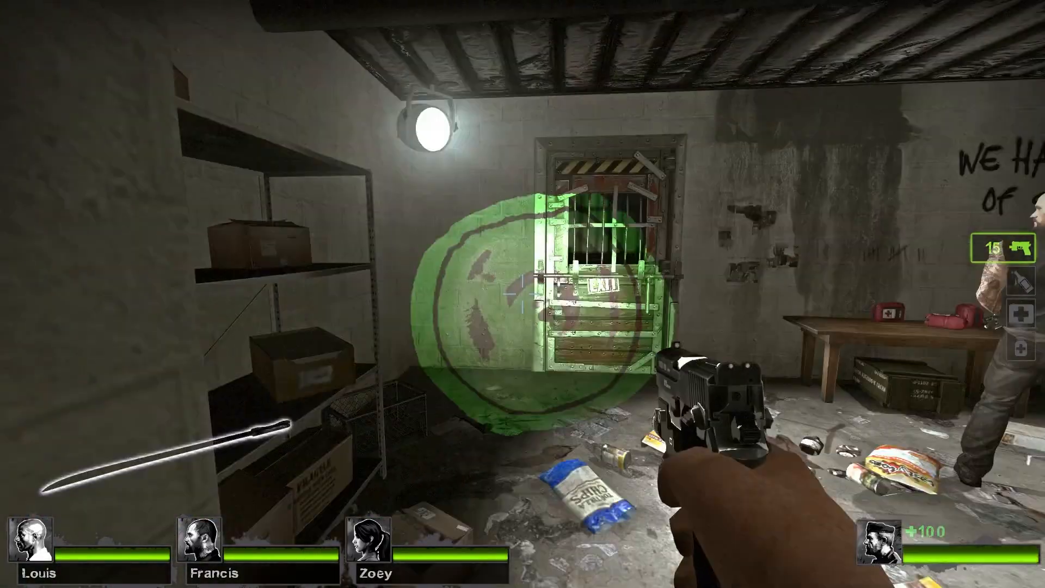
pyautogui.press('w')
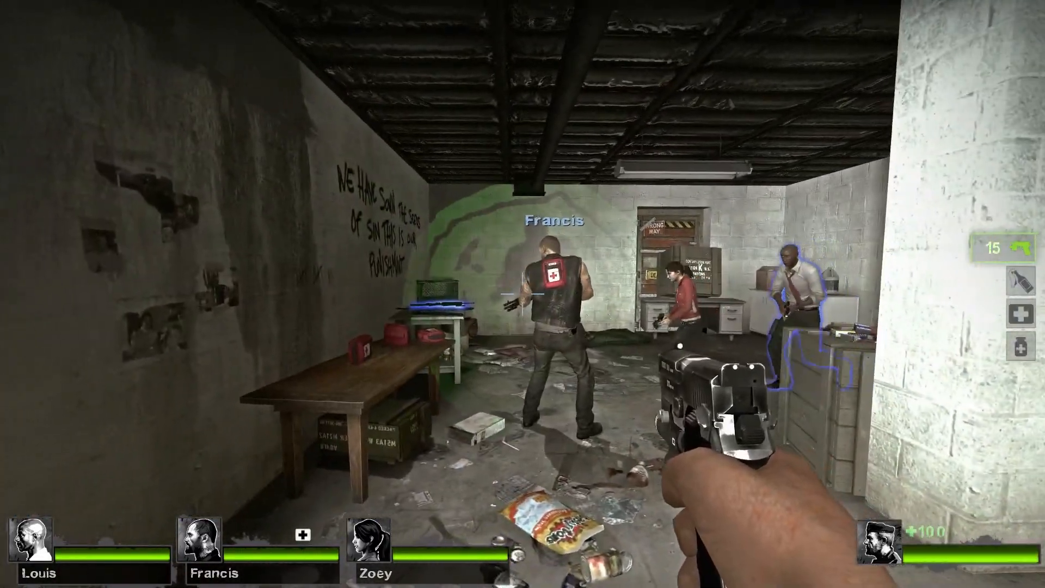
pyautogui.press('w')
pyautogui.press('w')
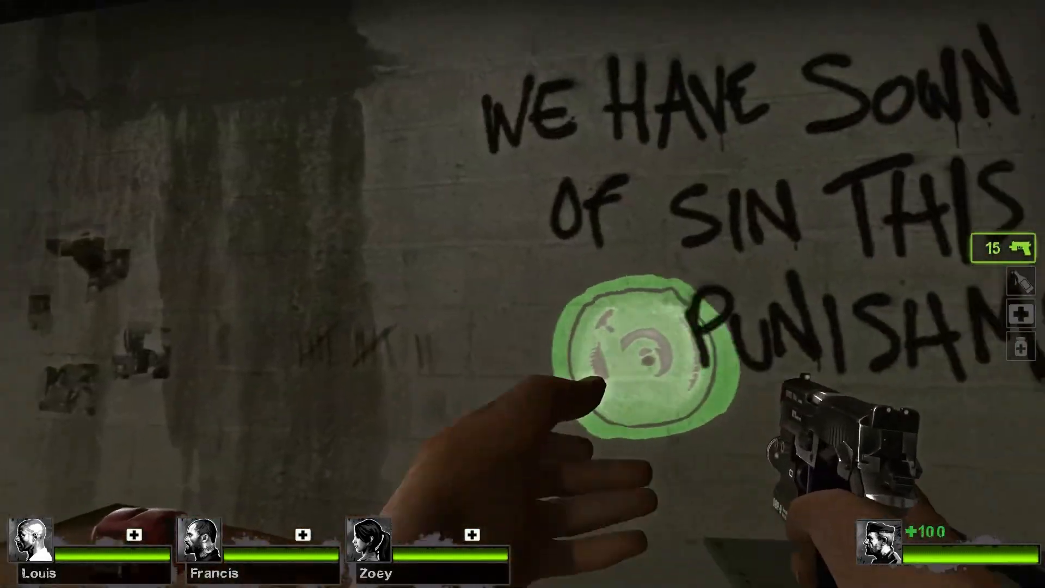
pyautogui.press('w')
pyautogui.press('w')
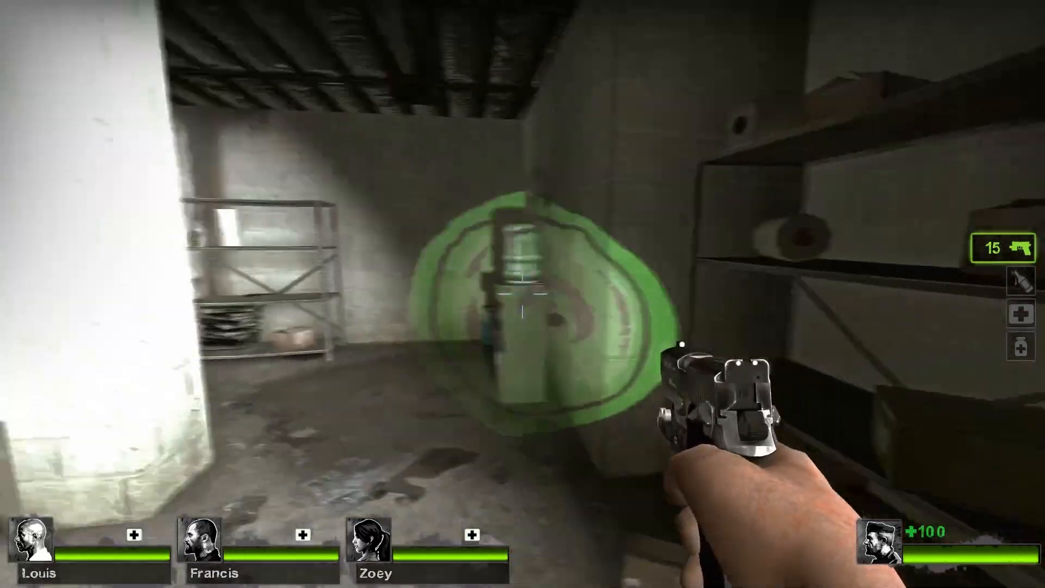
pyautogui.press('w')
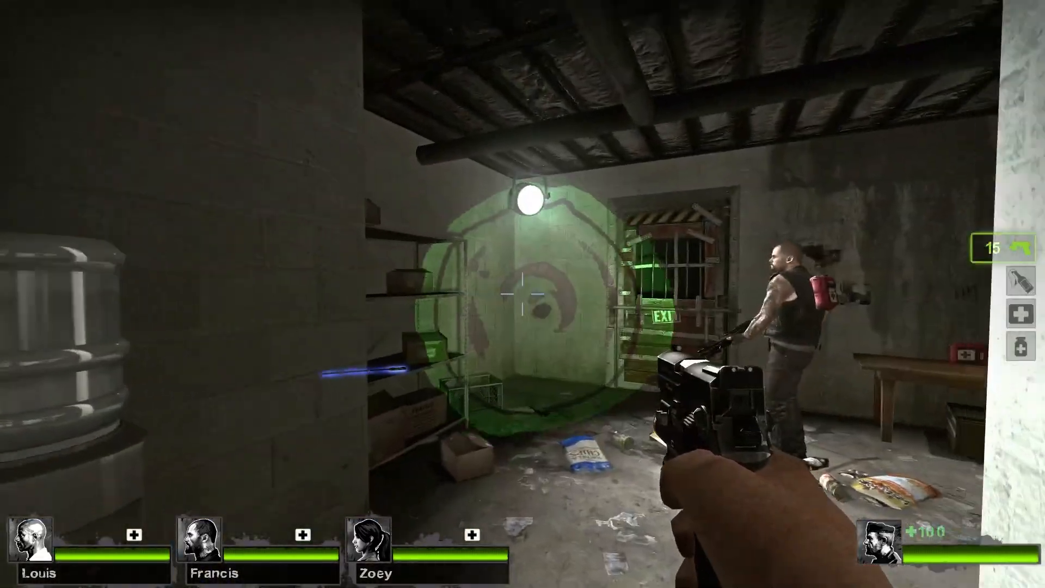
pyautogui.press('w')
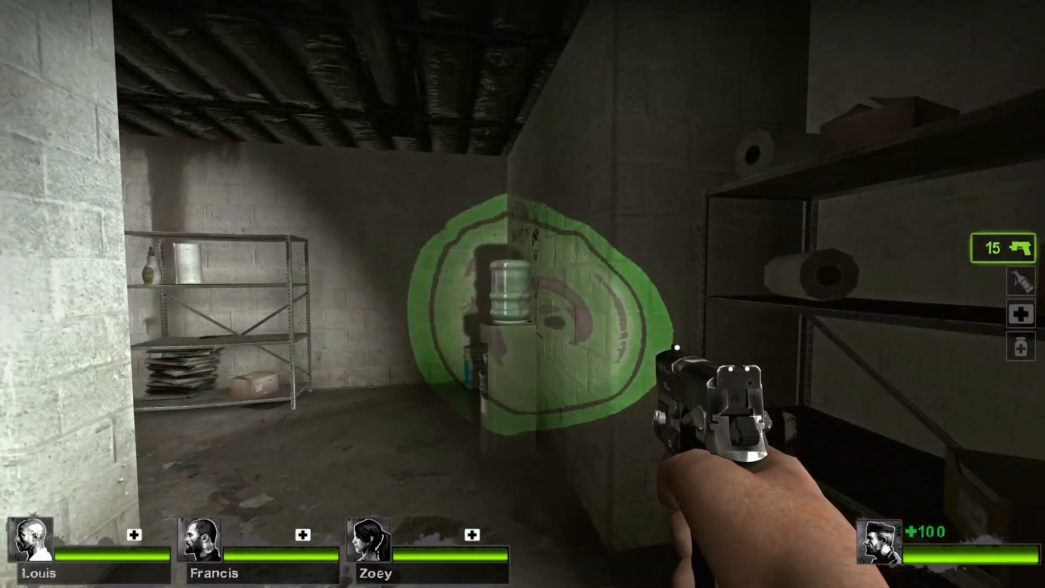
pyautogui.press('w')
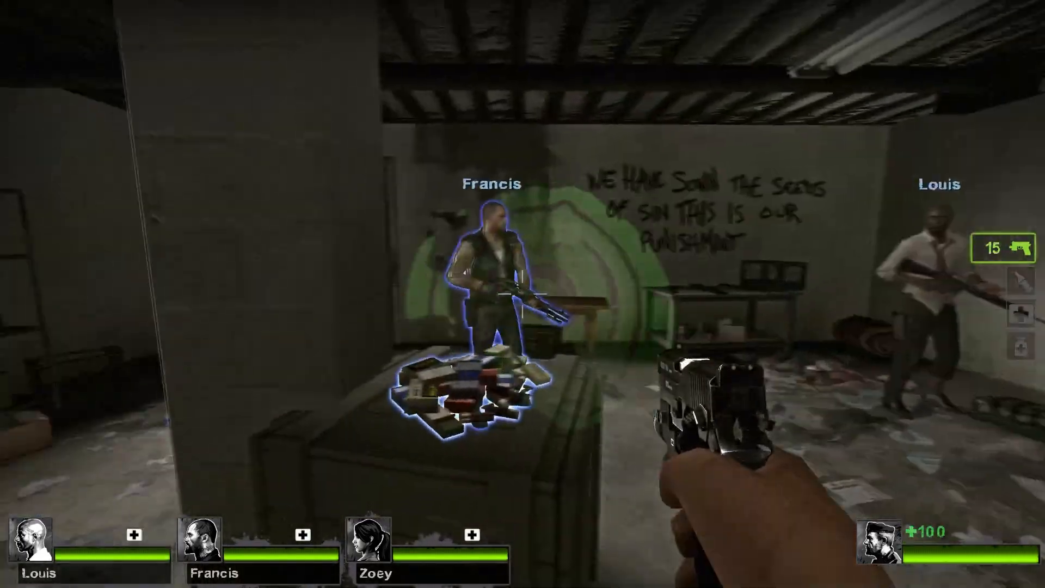
pyautogui.press('w')
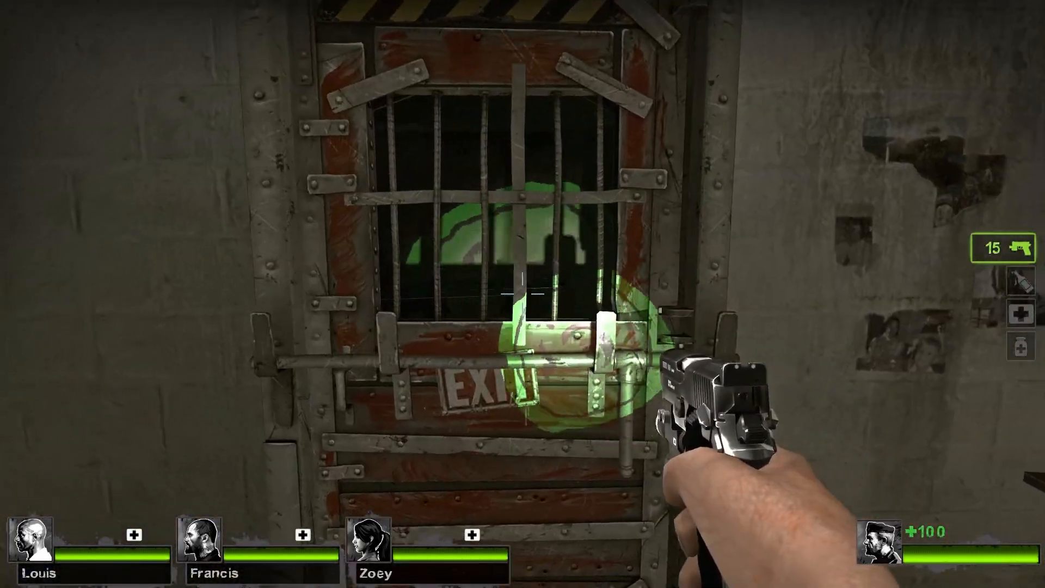
pyautogui.press('w')
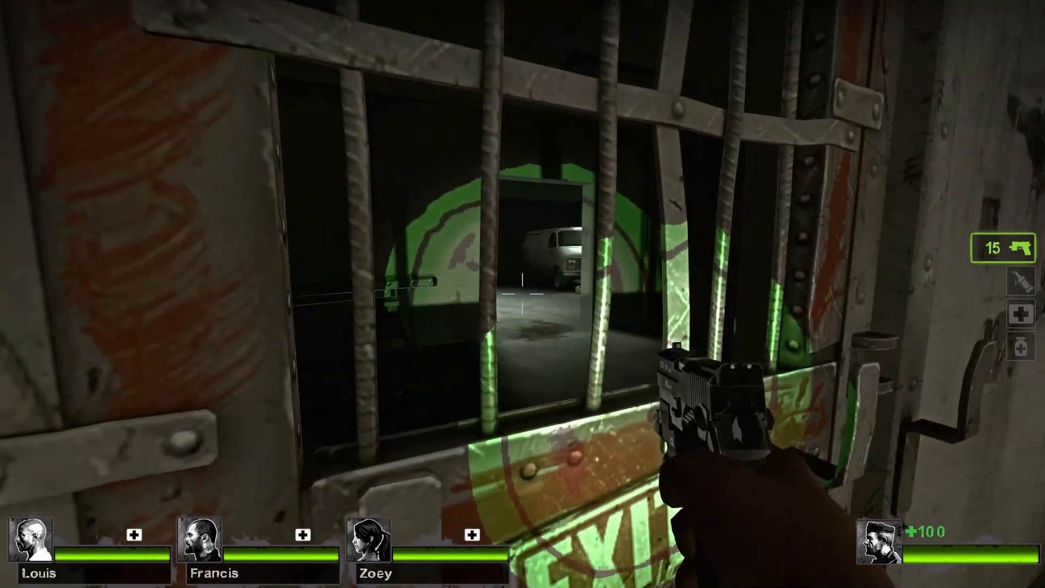
pyautogui.press('e')
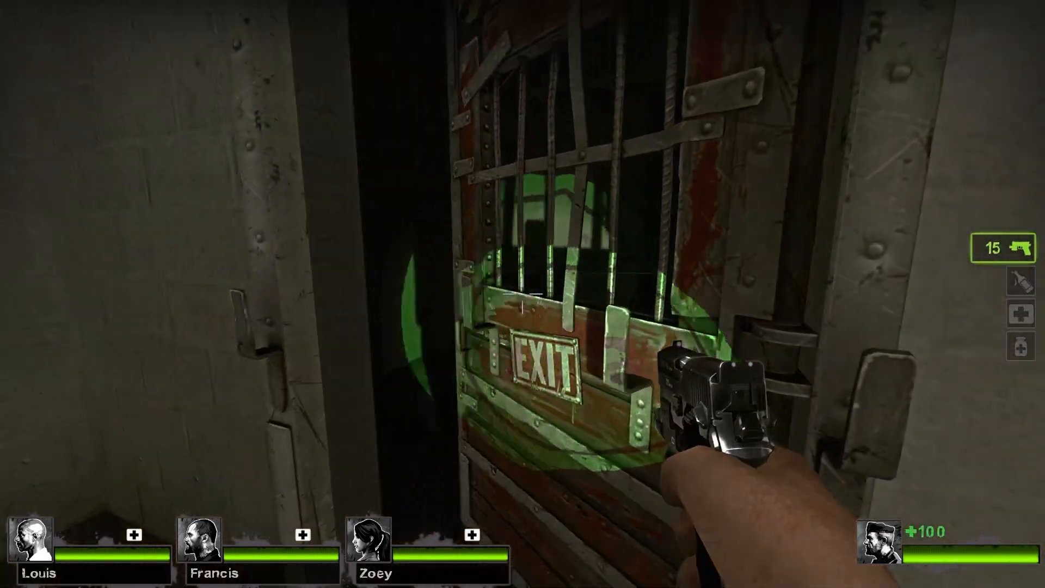
pyautogui.press('w')
pyautogui.press('w')
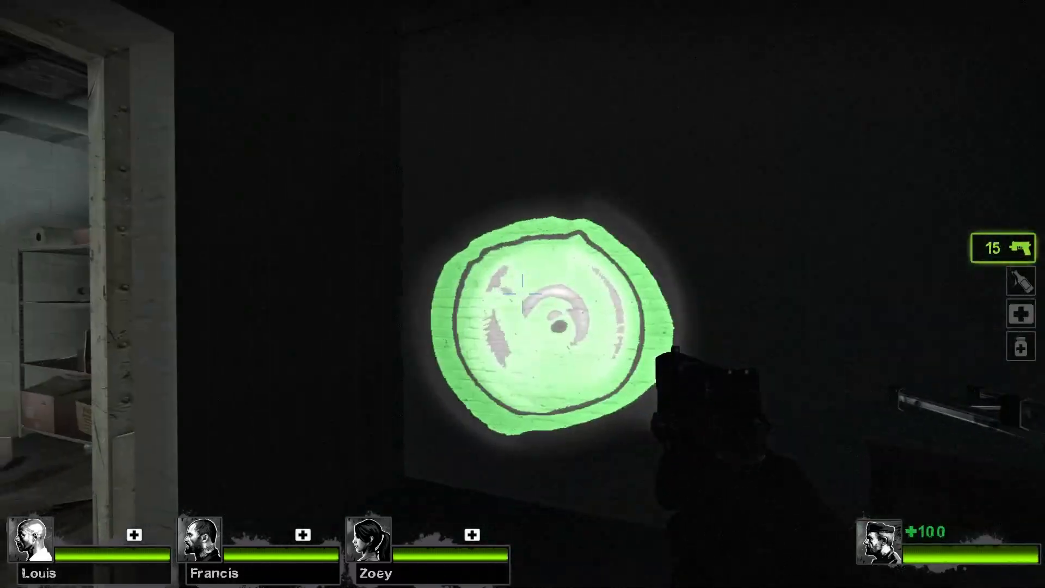
pyautogui.press('w')
pyautogui.press('w')
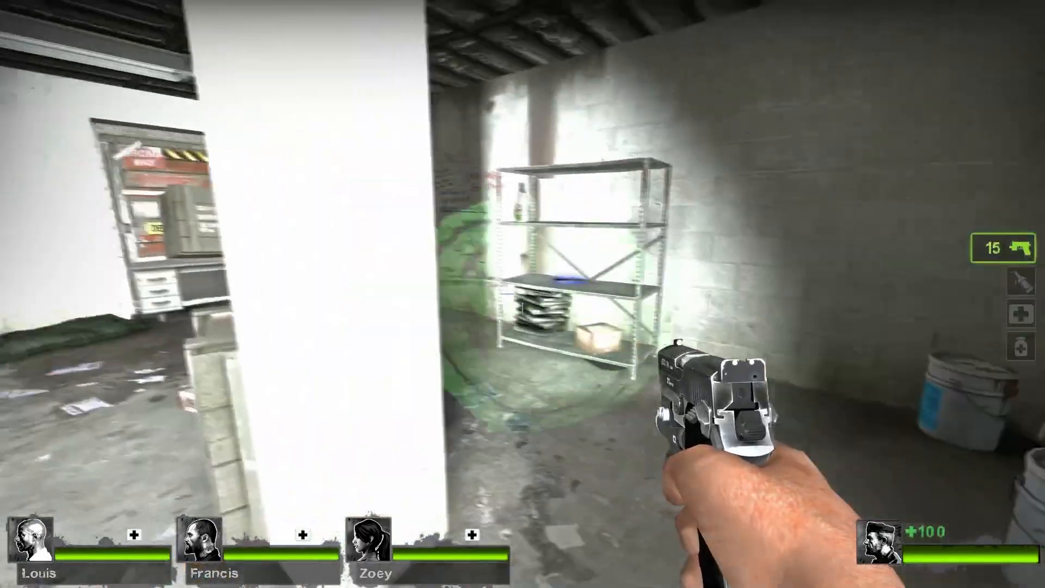
pyautogui.press('a')
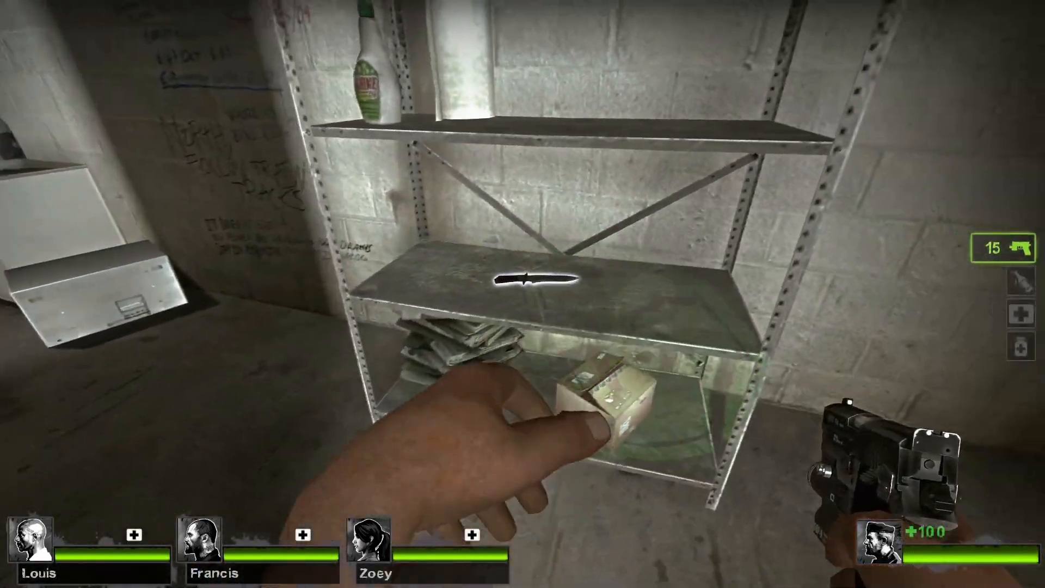
pyautogui.press('w')
pyautogui.press('e')
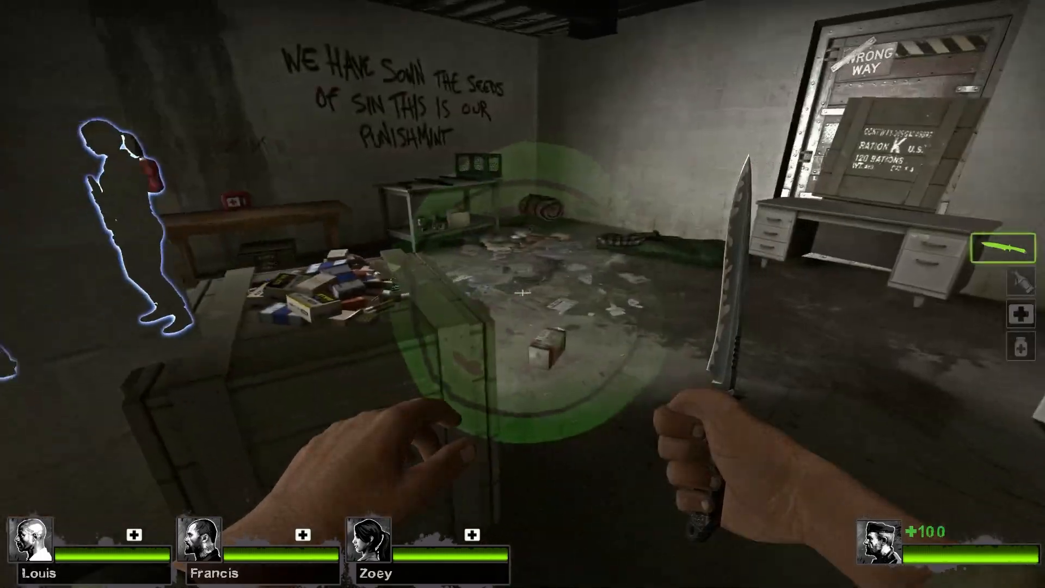
pyautogui.press('d')
pyautogui.press('w')
pyautogui.press('w')
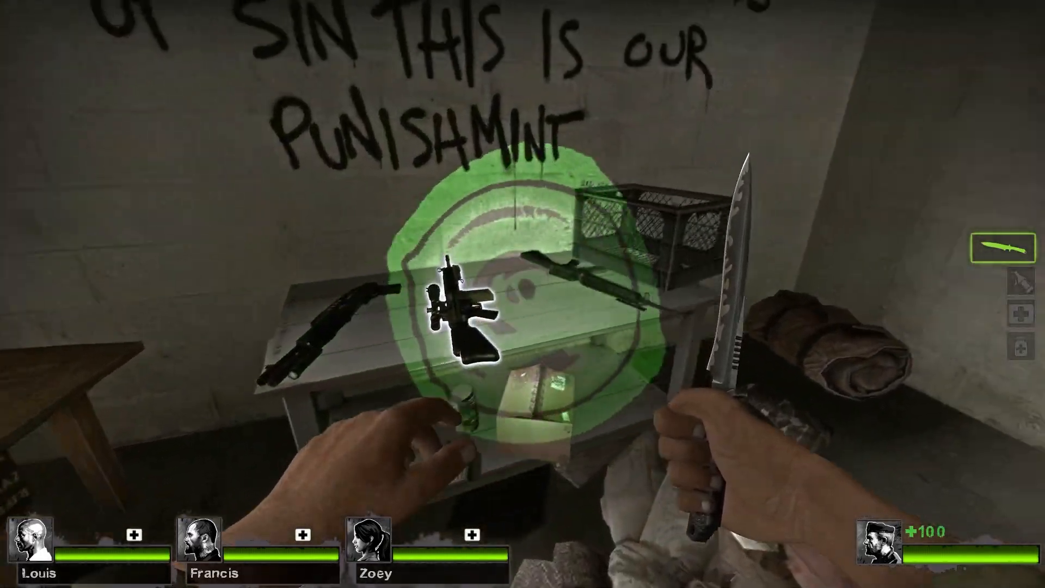
pyautogui.press('2')
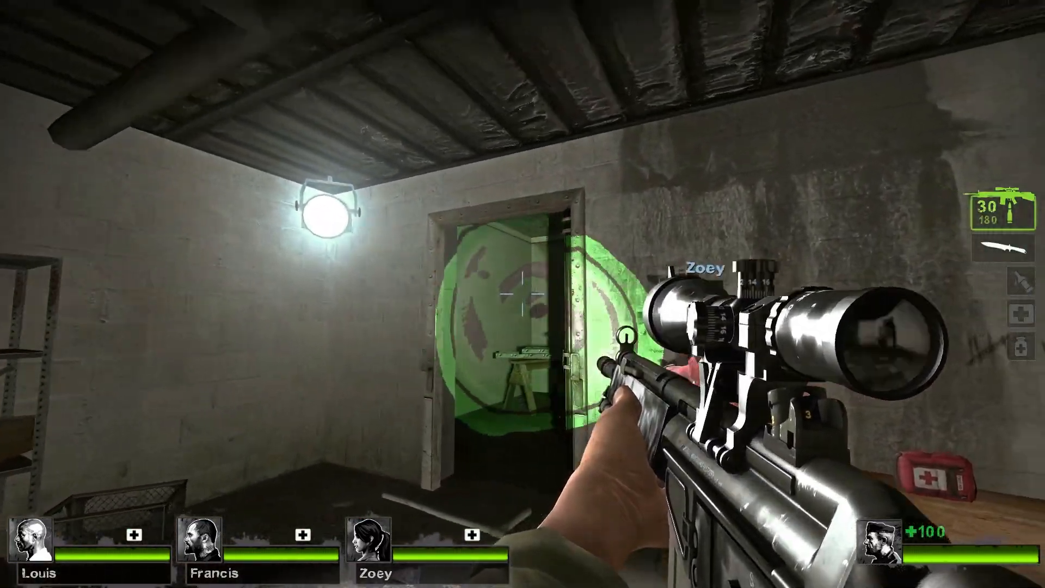
pyautogui.press('w')
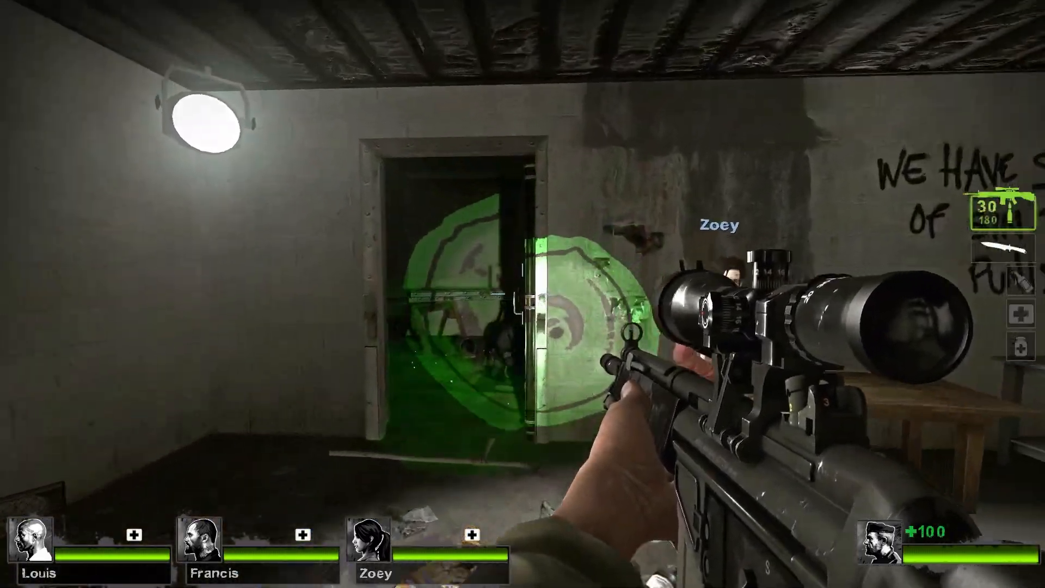
pyautogui.press('s')
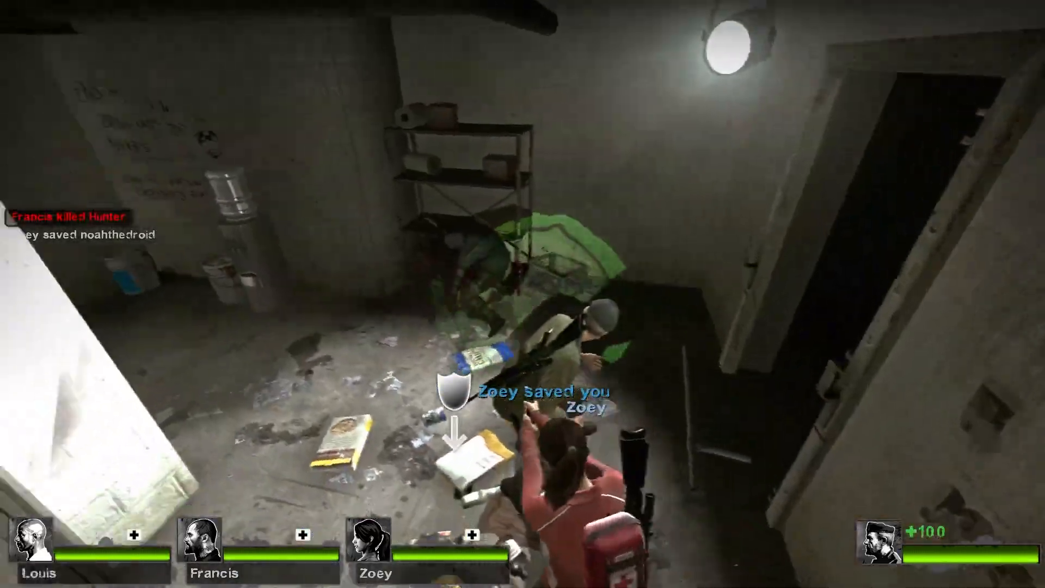
pyautogui.press('w')
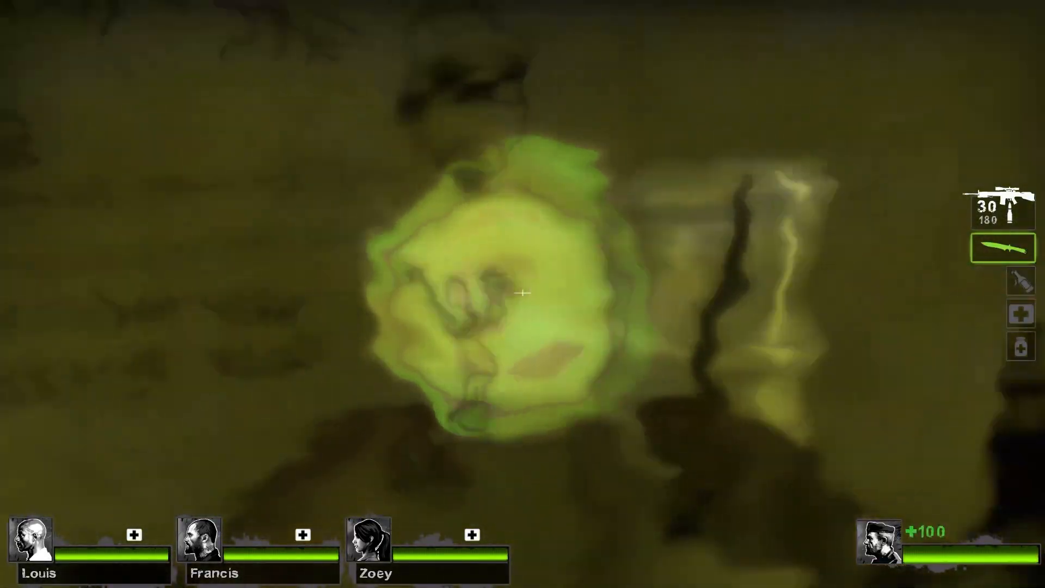
pyautogui.press('w')
pyautogui.press('w')
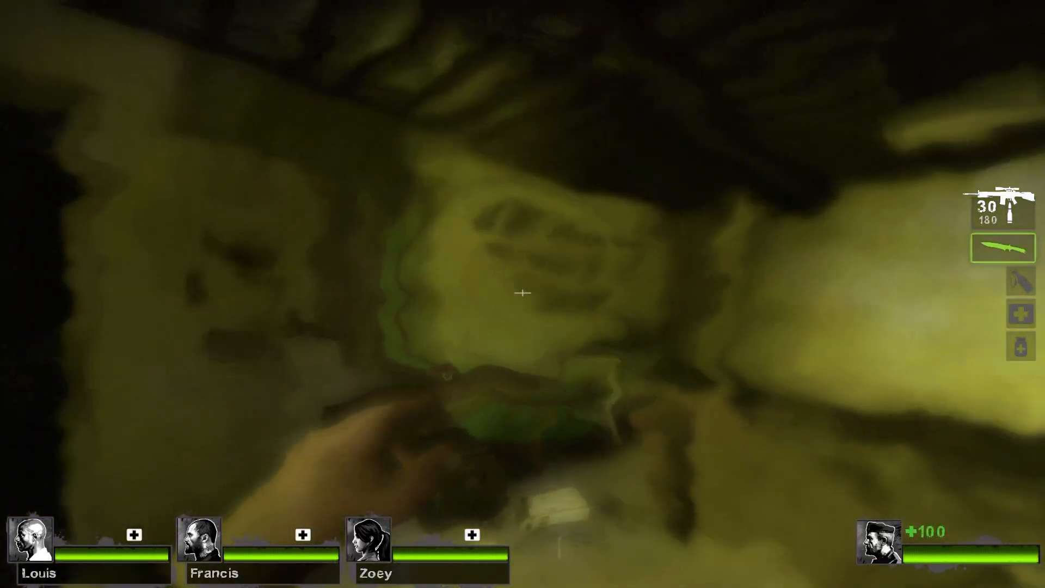
pyautogui.press('w')
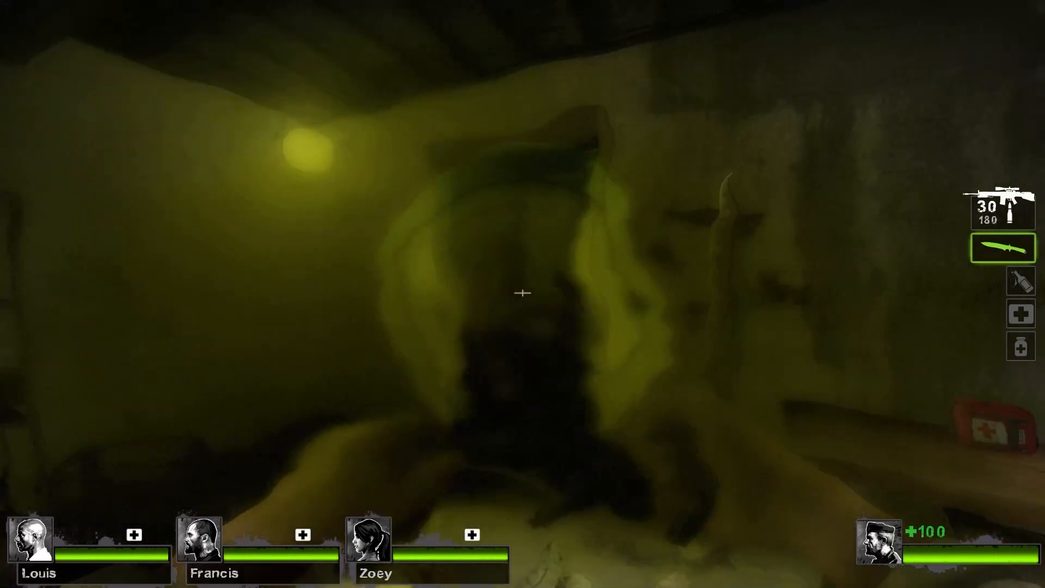
pyautogui.press('d')
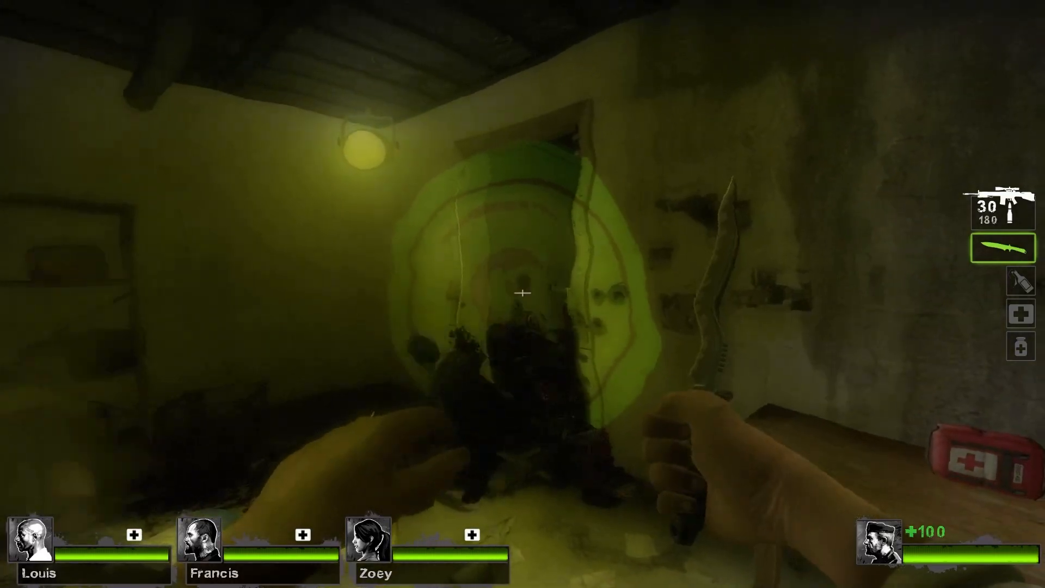
pyautogui.press('w')
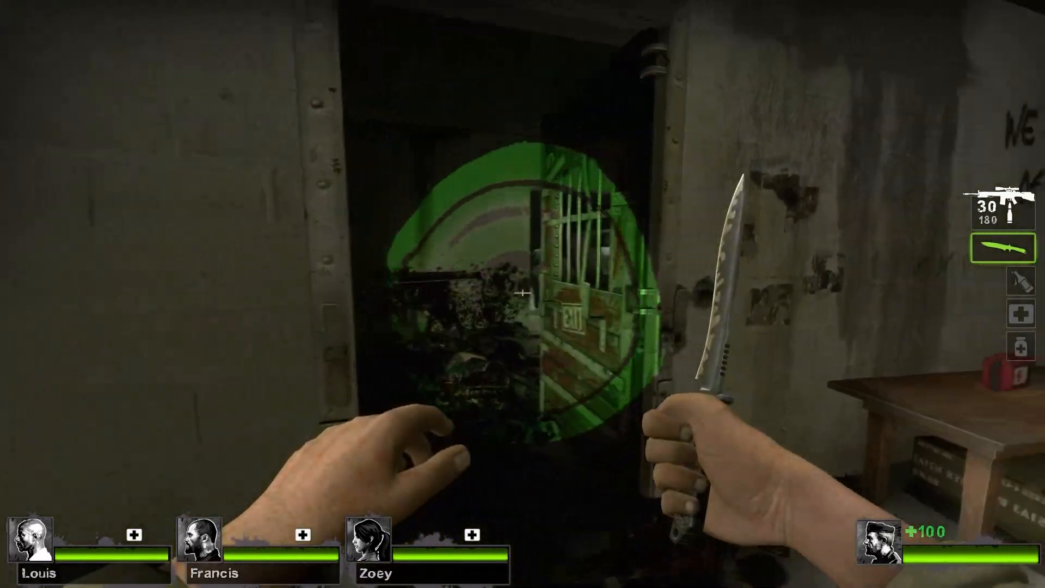
pyautogui.press('w')
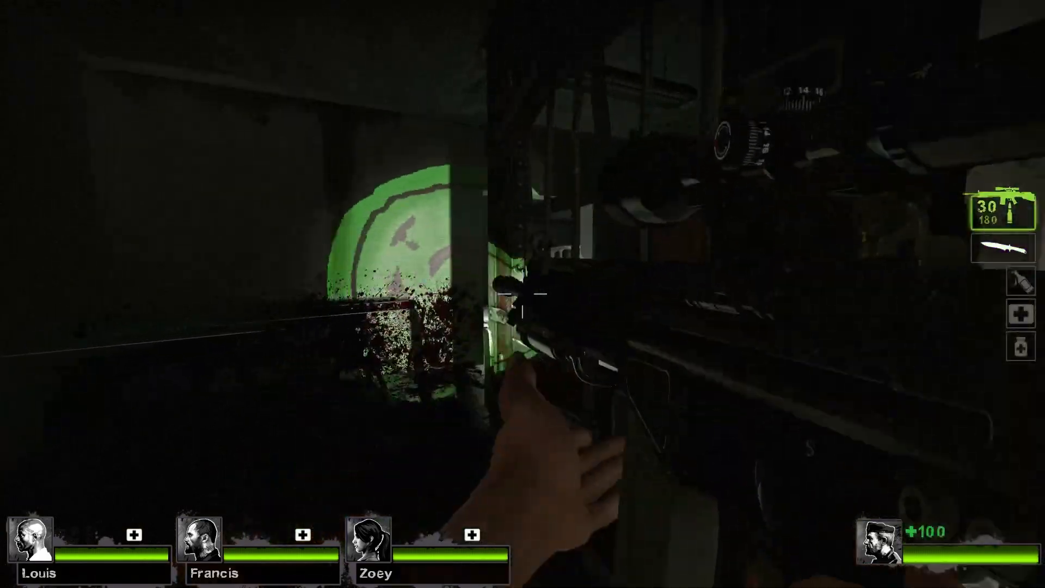
pyautogui.click(523, 294)
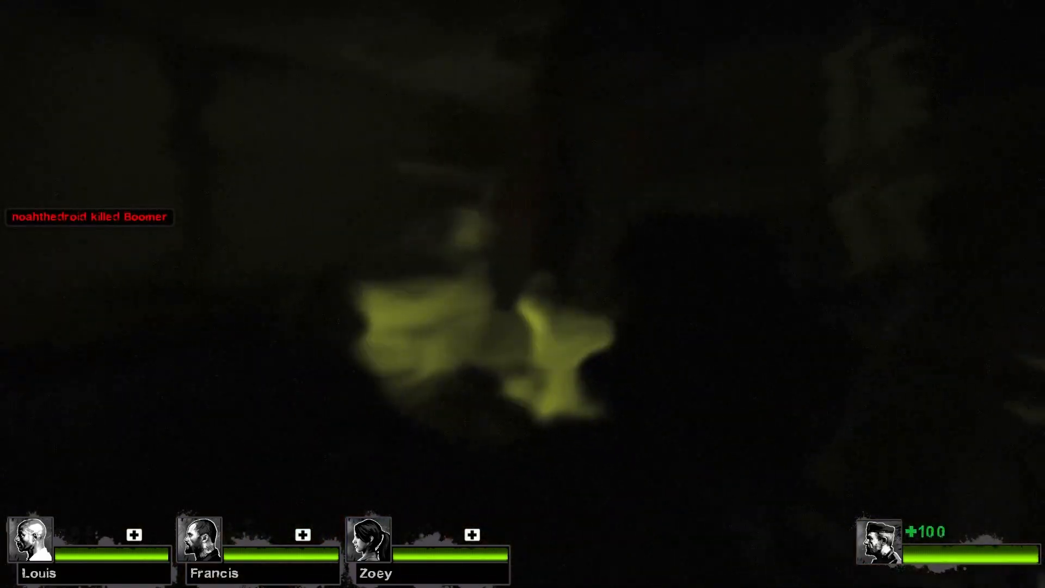
pyautogui.press('w')
pyautogui.press('2')
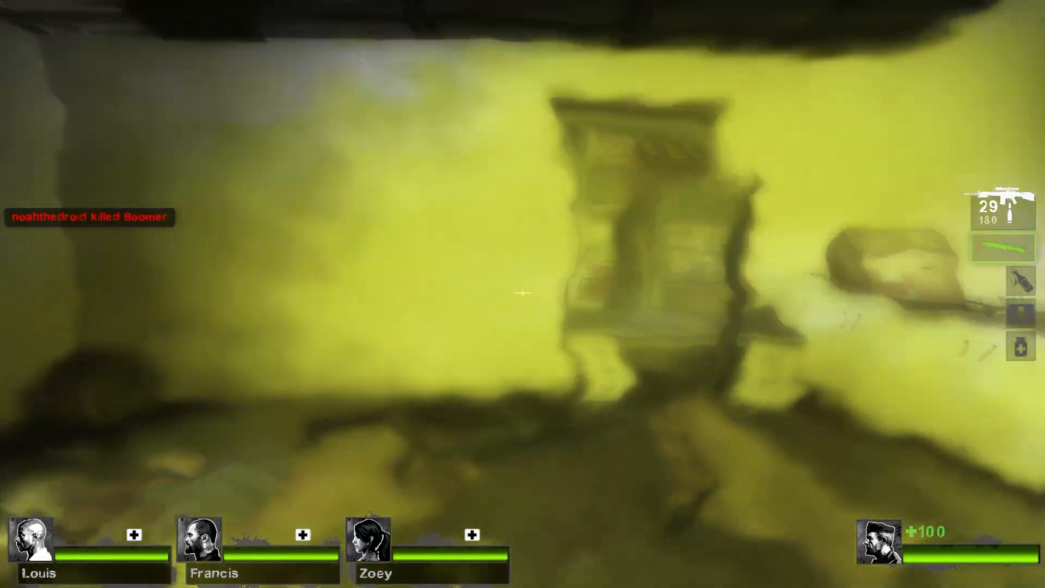
pyautogui.press('1')
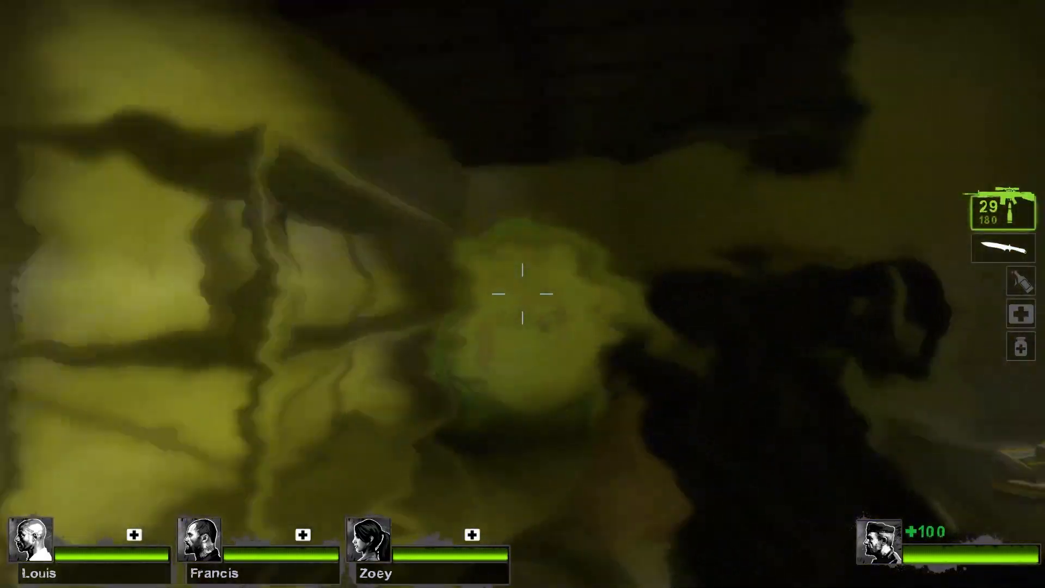
pyautogui.press('2')
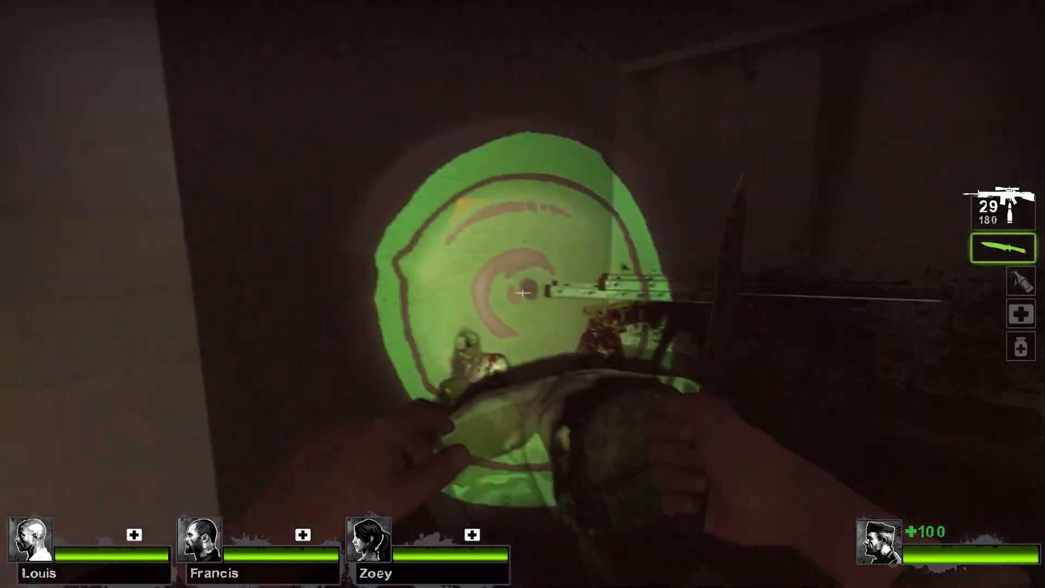
pyautogui.click(522, 293)
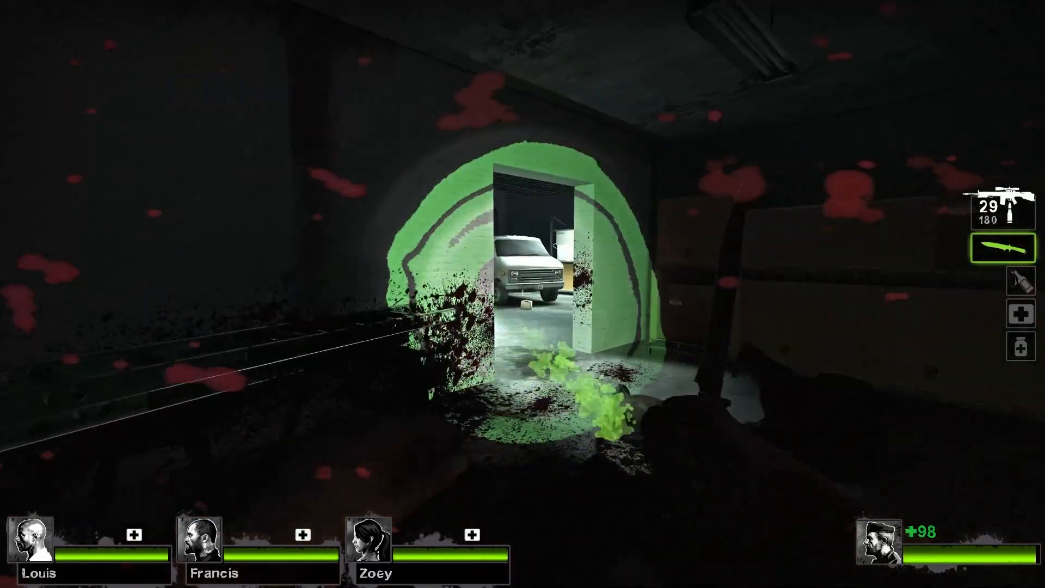
pyautogui.press('a')
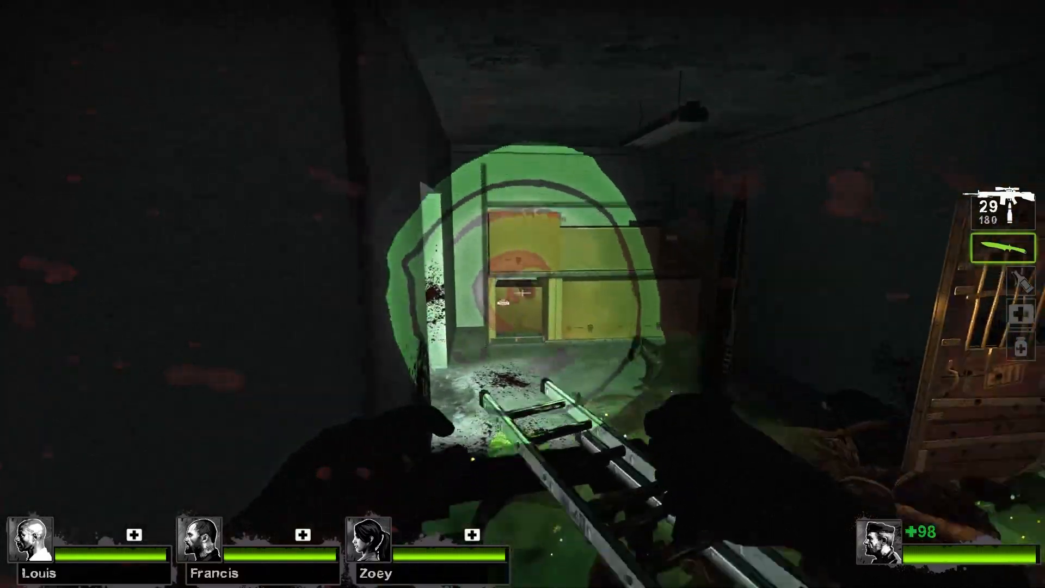